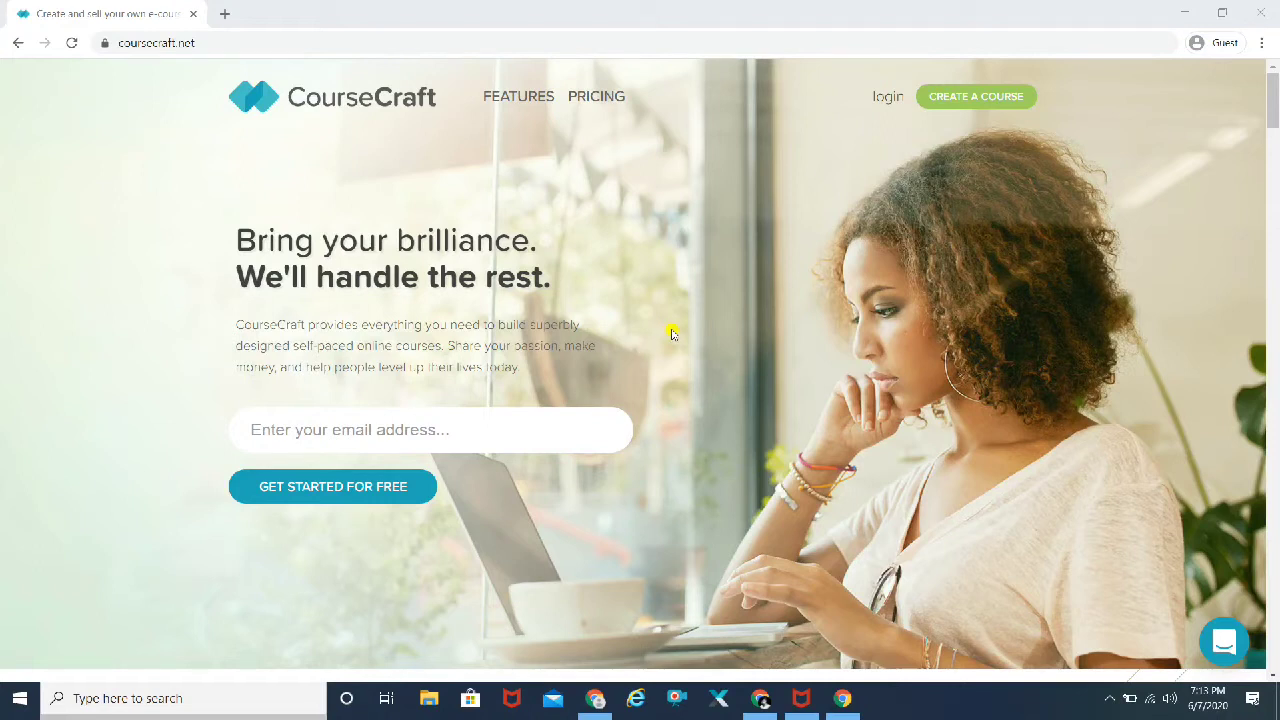
scroll(985, 296, down, 1)
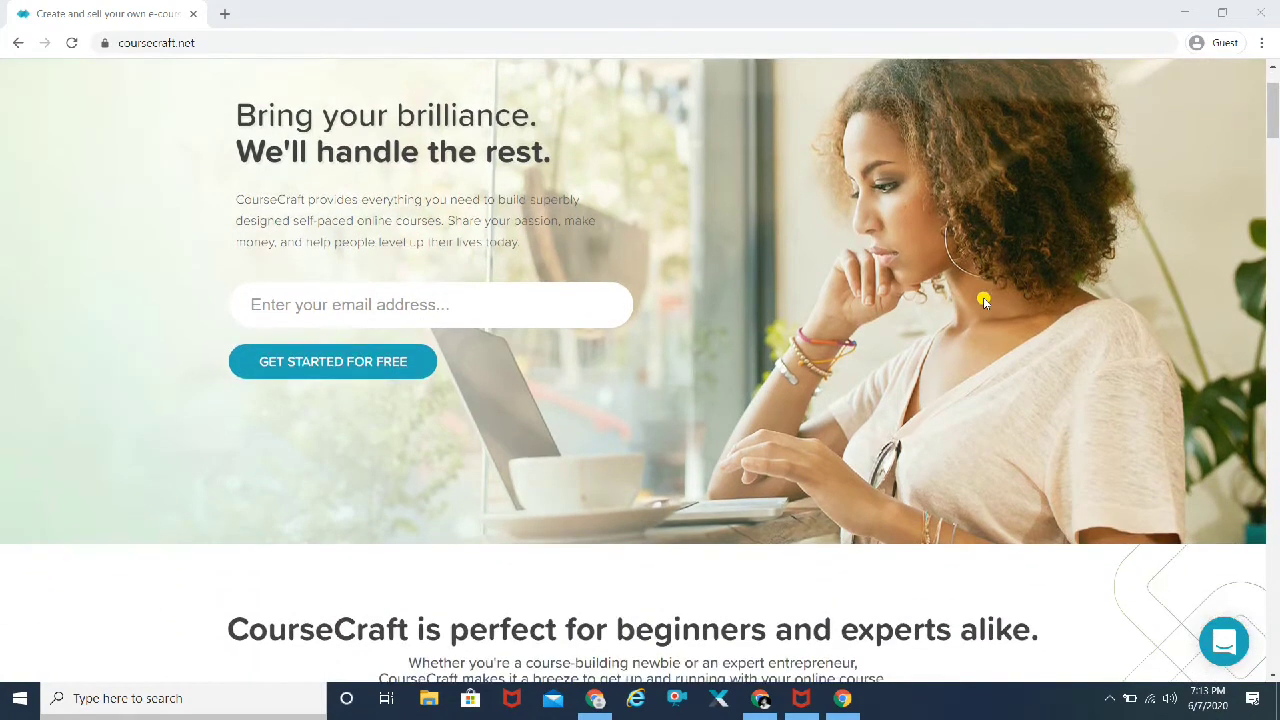
scroll(983, 298, down, 1)
scroll(983, 298, down, 1)
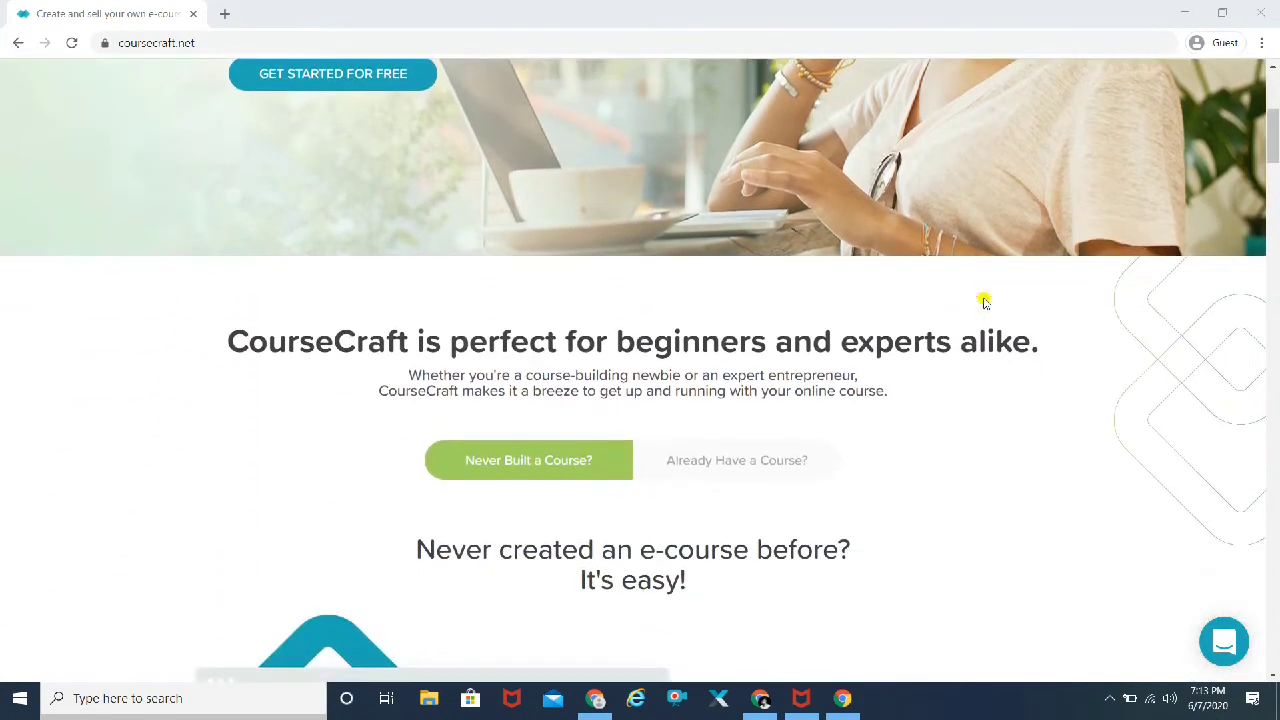
scroll(983, 298, down, 1)
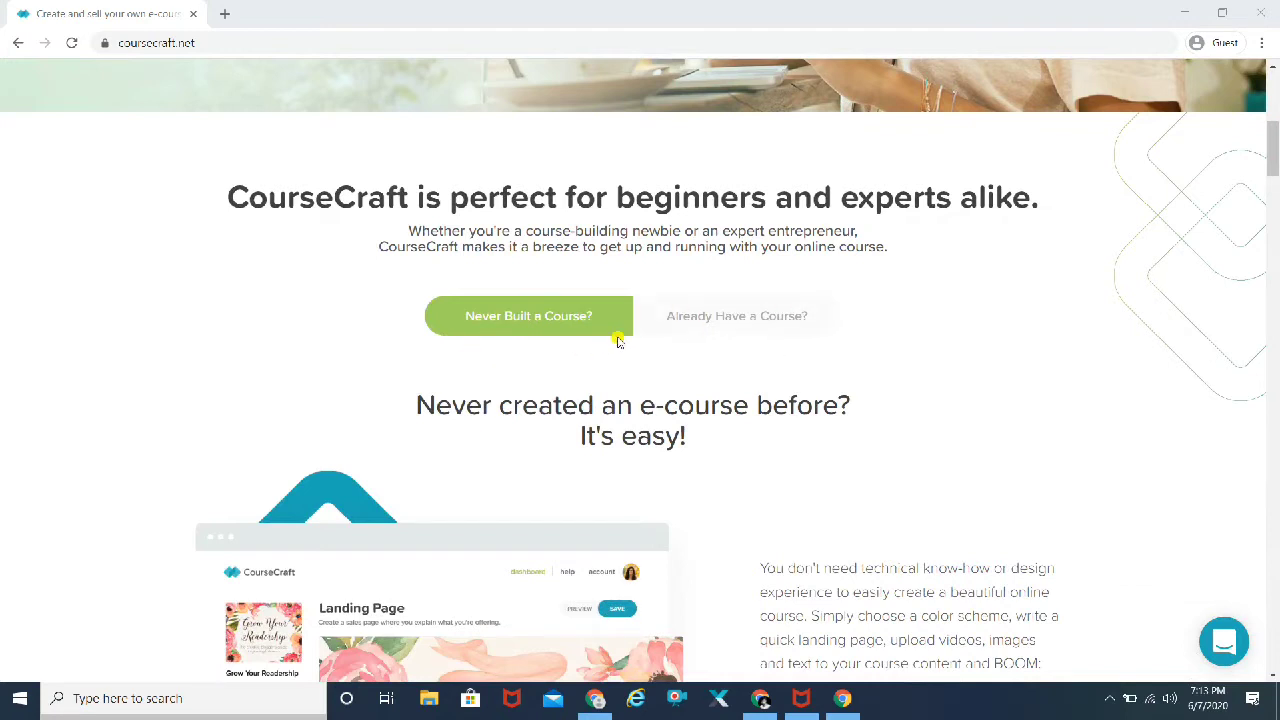
click(763, 322)
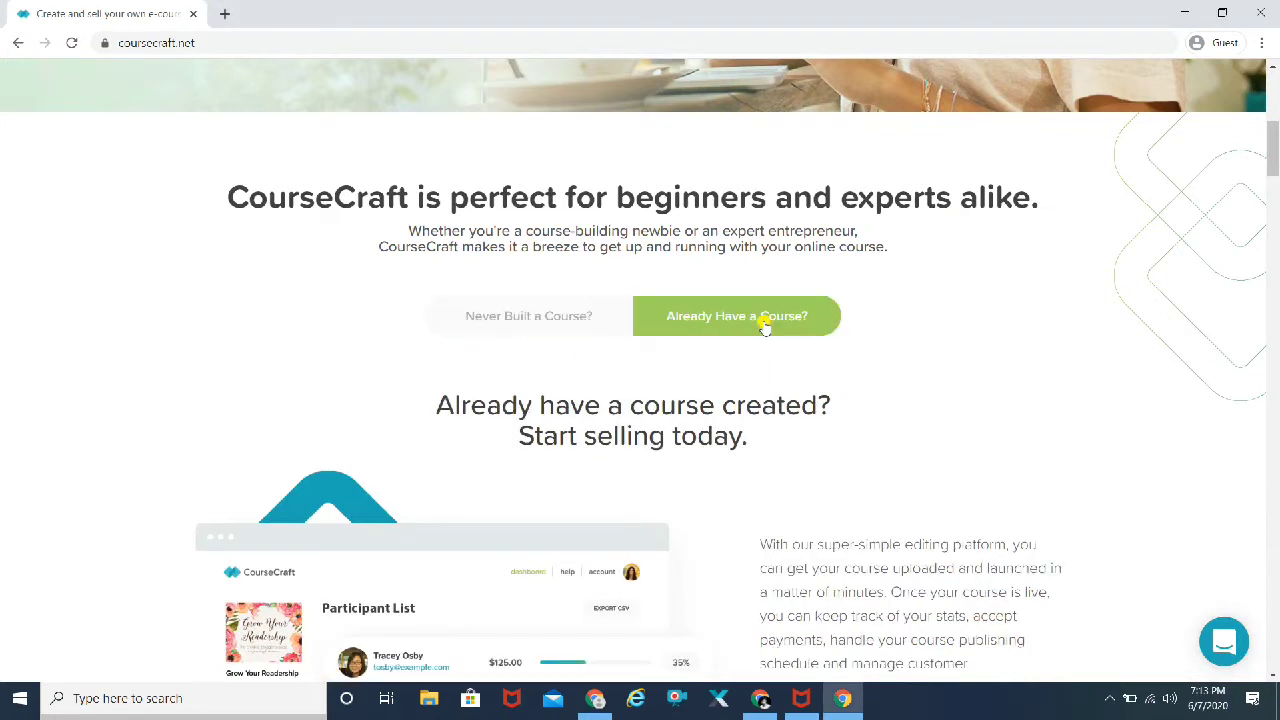
click(532, 316)
click(666, 317)
scroll(985, 375, down, 6)
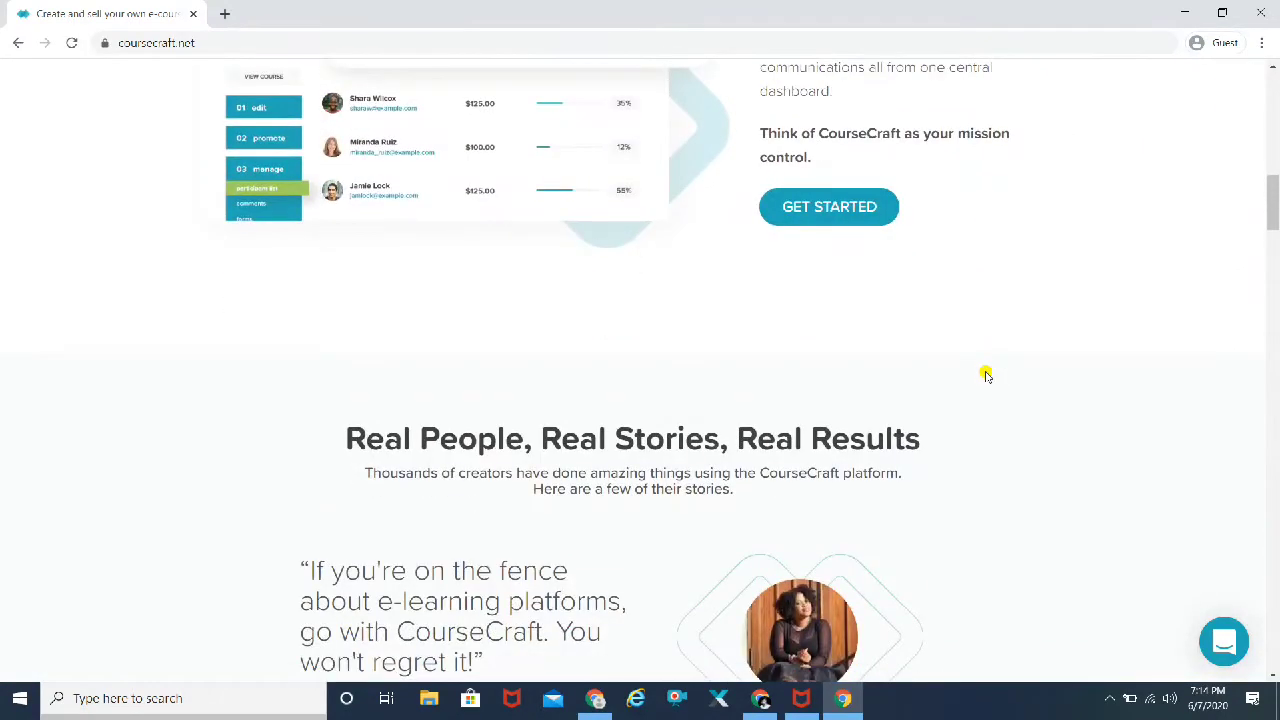
scroll(985, 375, down, 2)
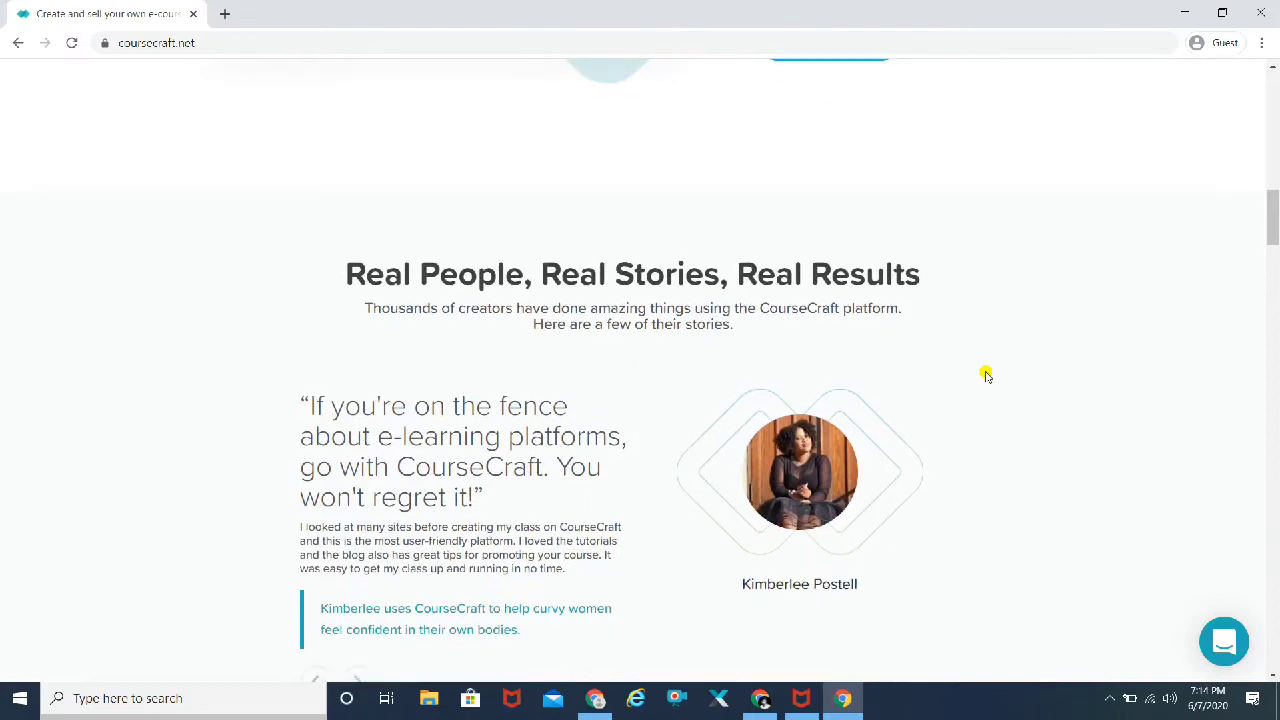
scroll(985, 375, down, 3)
scroll(985, 375, down, 3)
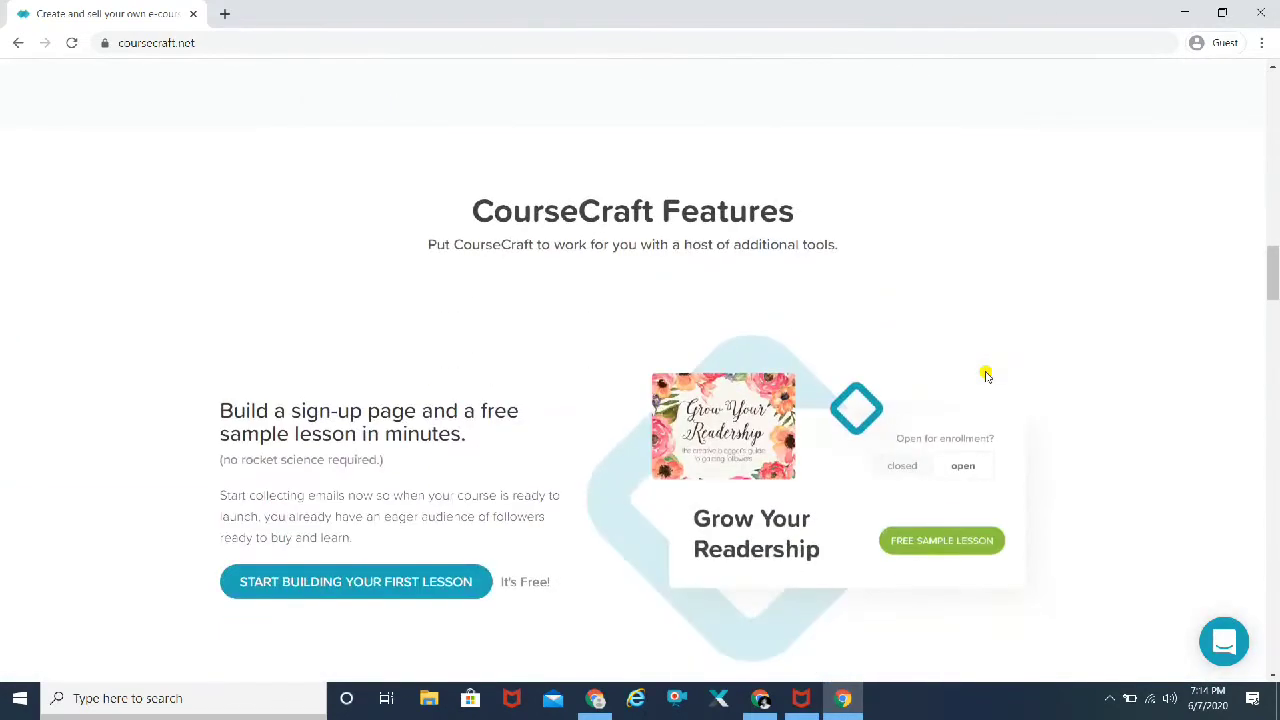
scroll(985, 375, down, 1)
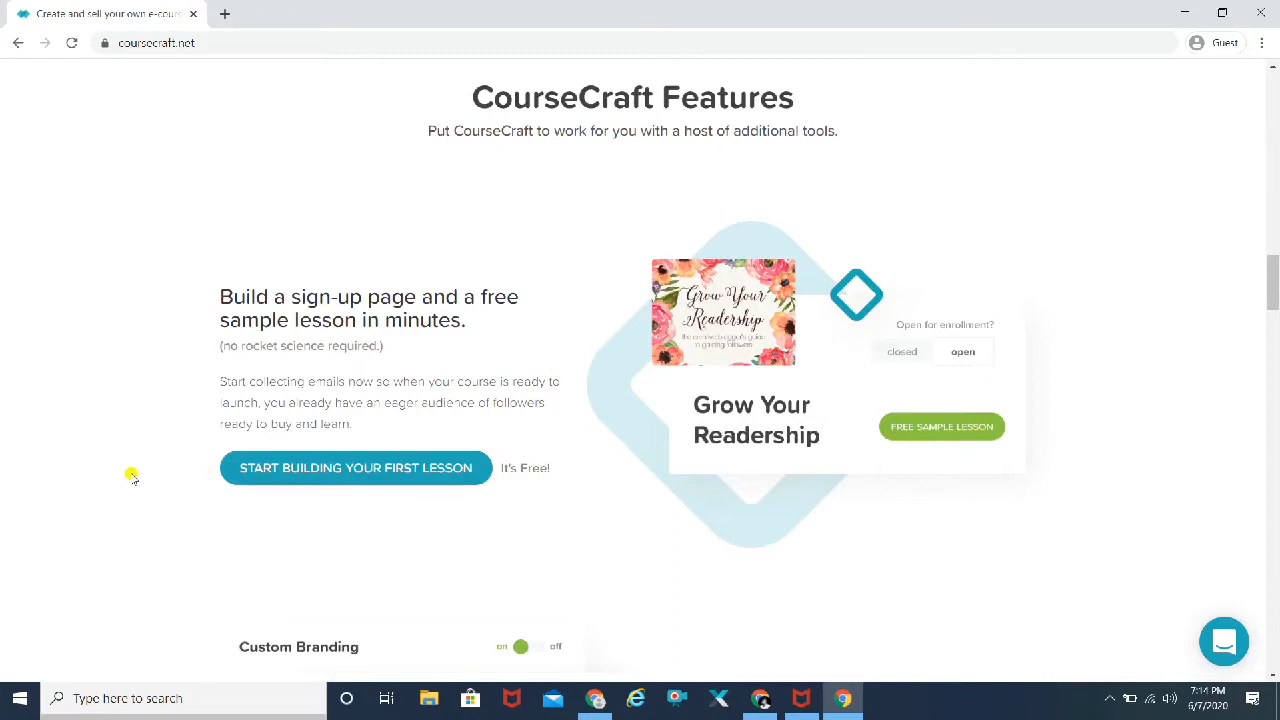
scroll(130, 477, down, 2)
scroll(130, 477, down, 7)
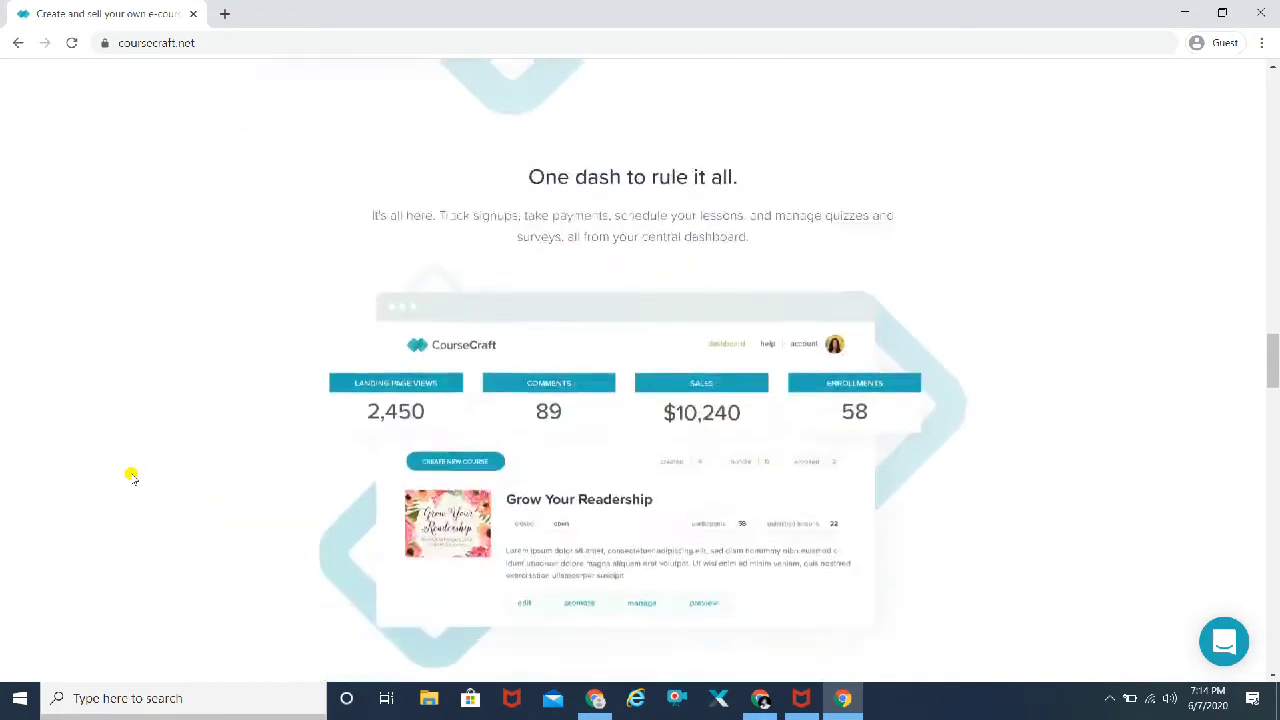
scroll(130, 477, up, 11)
scroll(130, 477, up, 15)
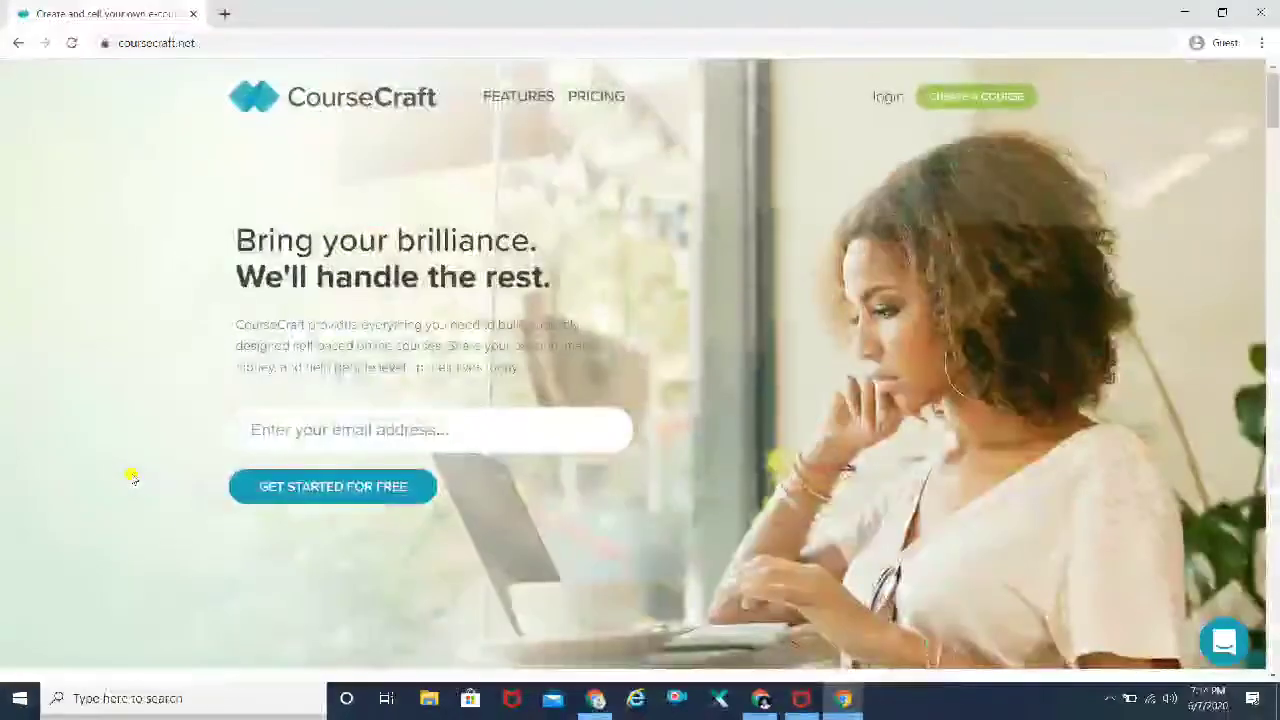
Step: Open CourseCraft's Features page and look over the editor and PayPal/Stripe payment sections
click(519, 100)
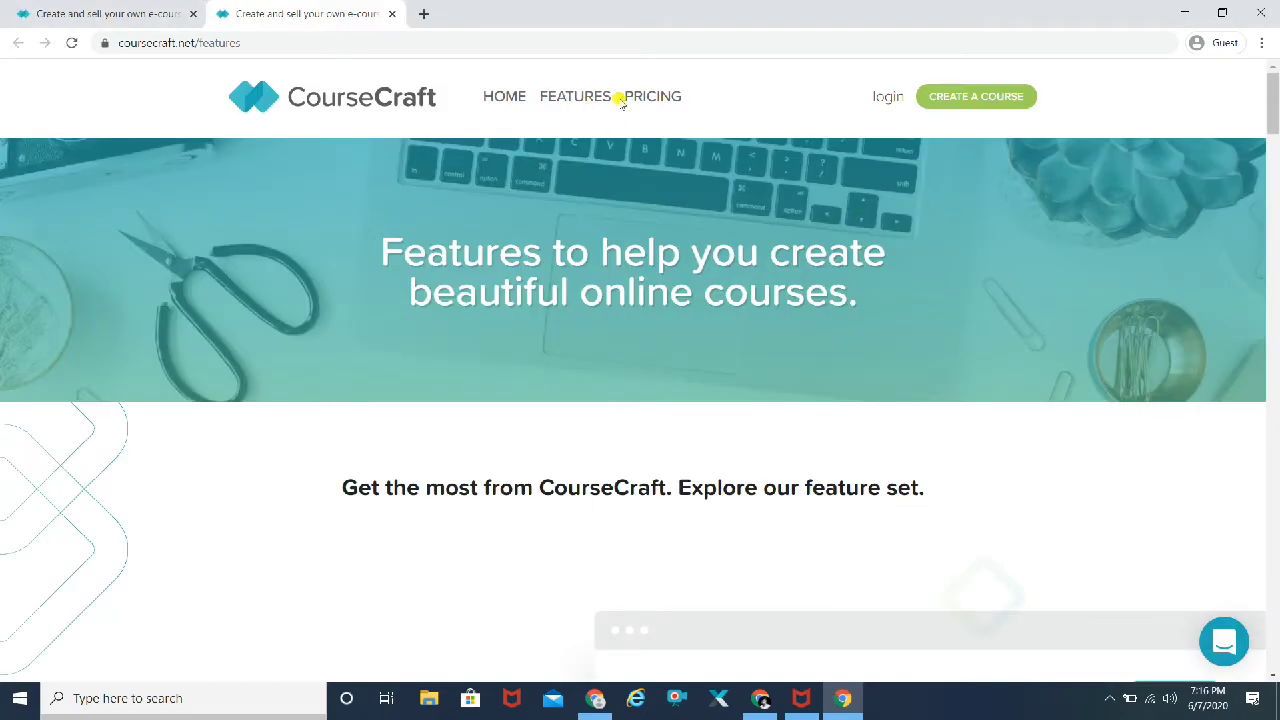
scroll(220, 487, down, 2)
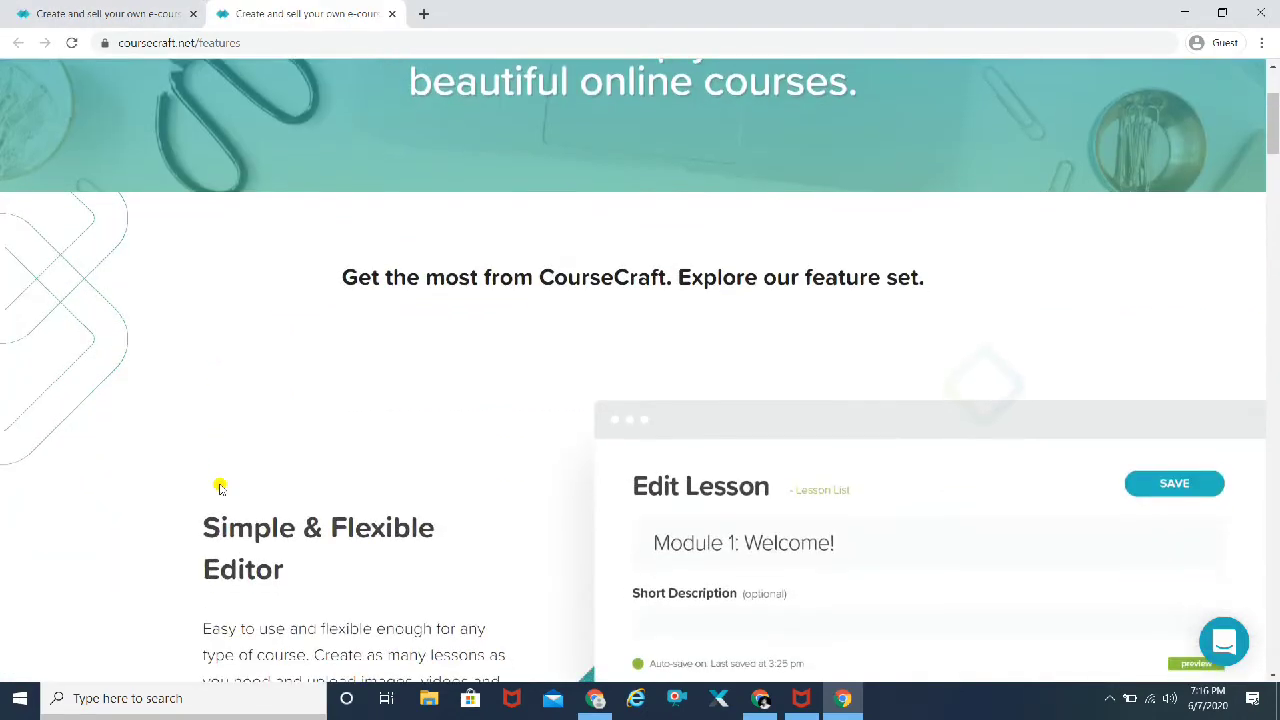
scroll(220, 487, down, 2)
scroll(220, 487, down, 2)
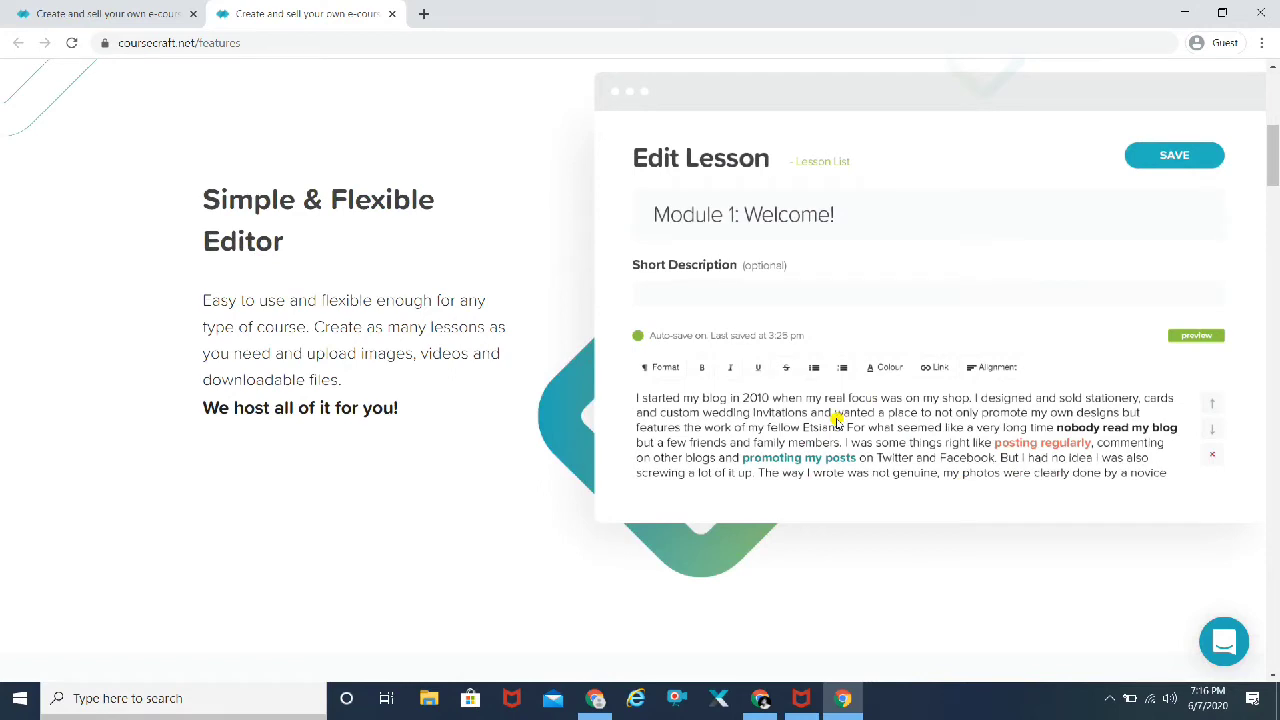
scroll(196, 508, down, 4)
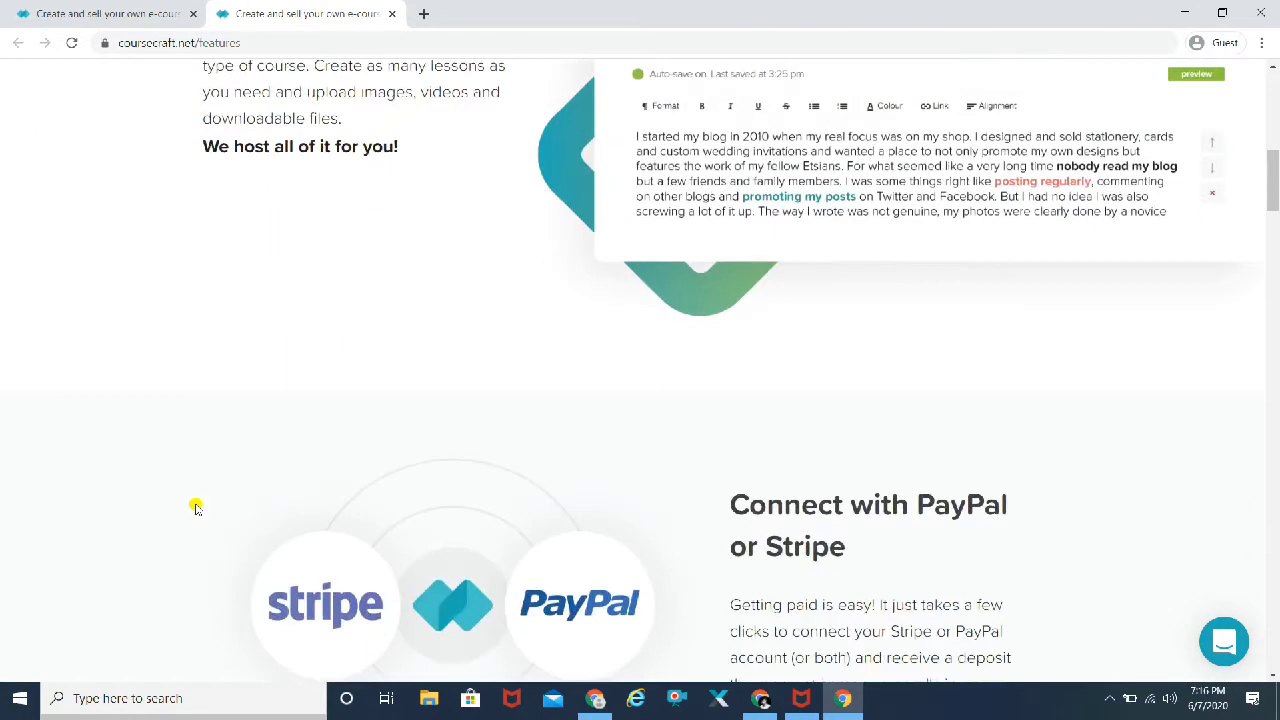
scroll(196, 508, down, 1)
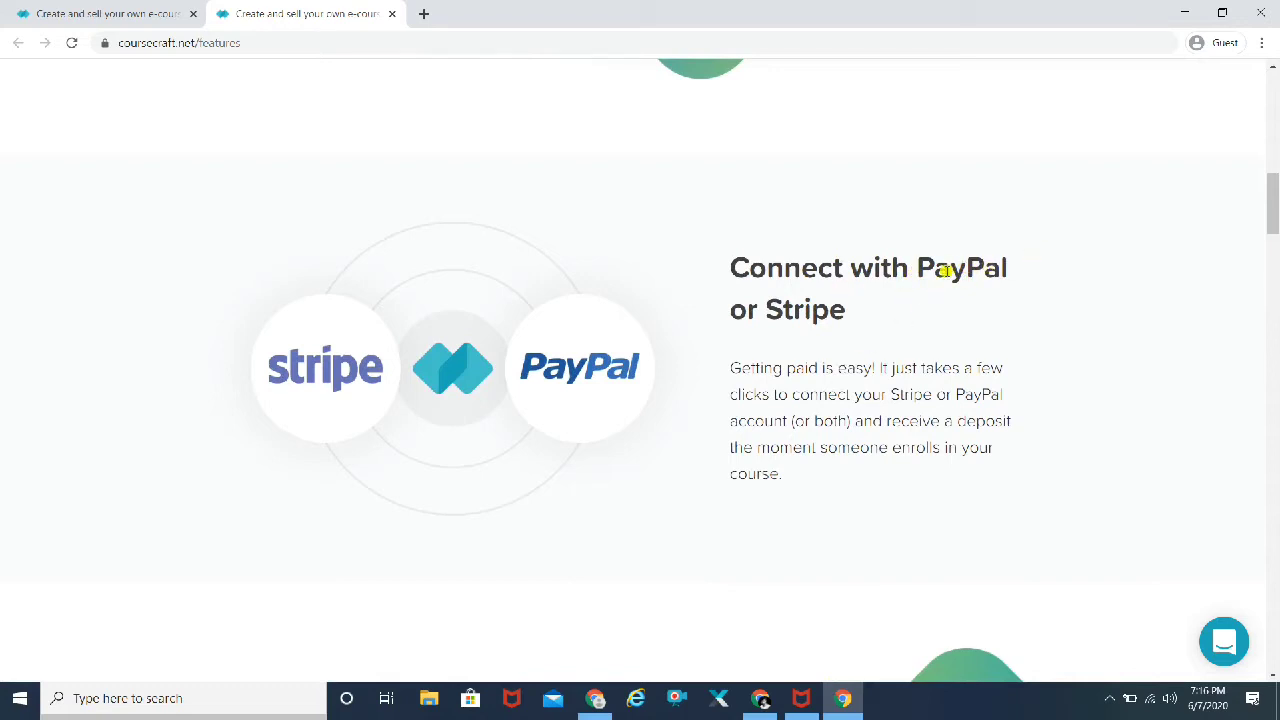
Step: Scroll on to the Lesson Scheduling section with its publish-date calendar
scroll(921, 347, down, 1)
scroll(921, 347, down, 3)
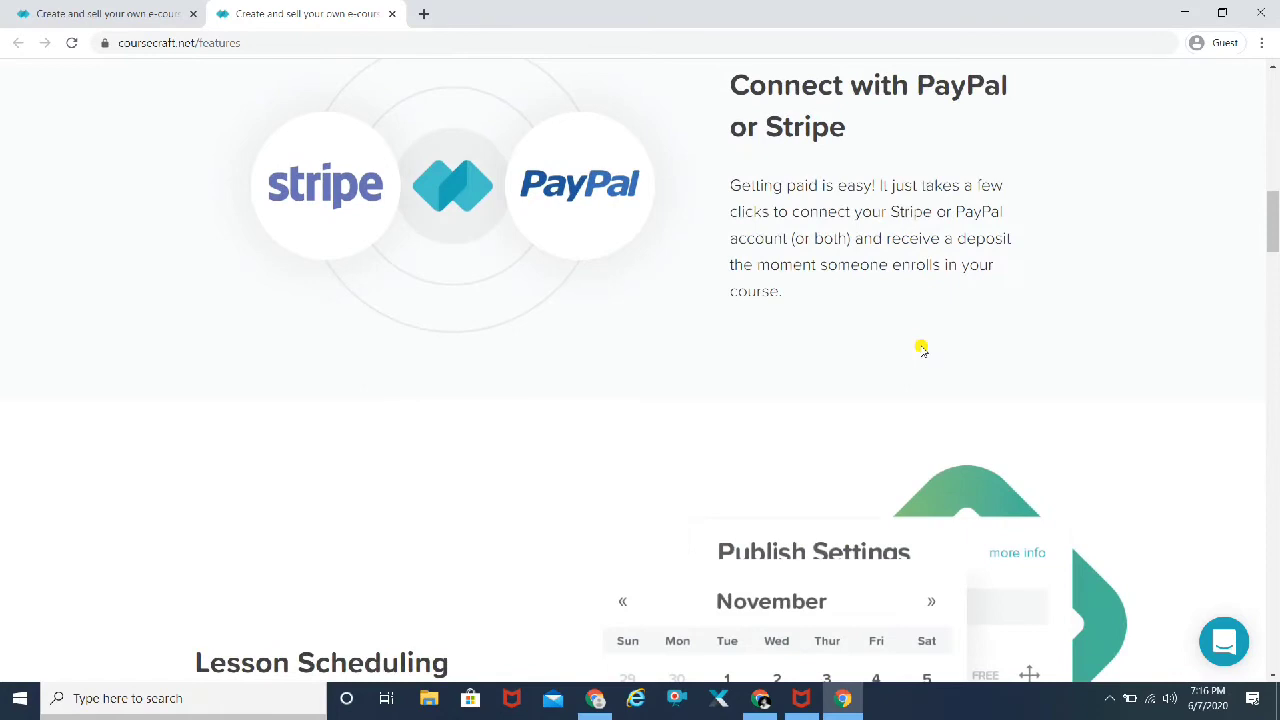
scroll(921, 347, down, 3)
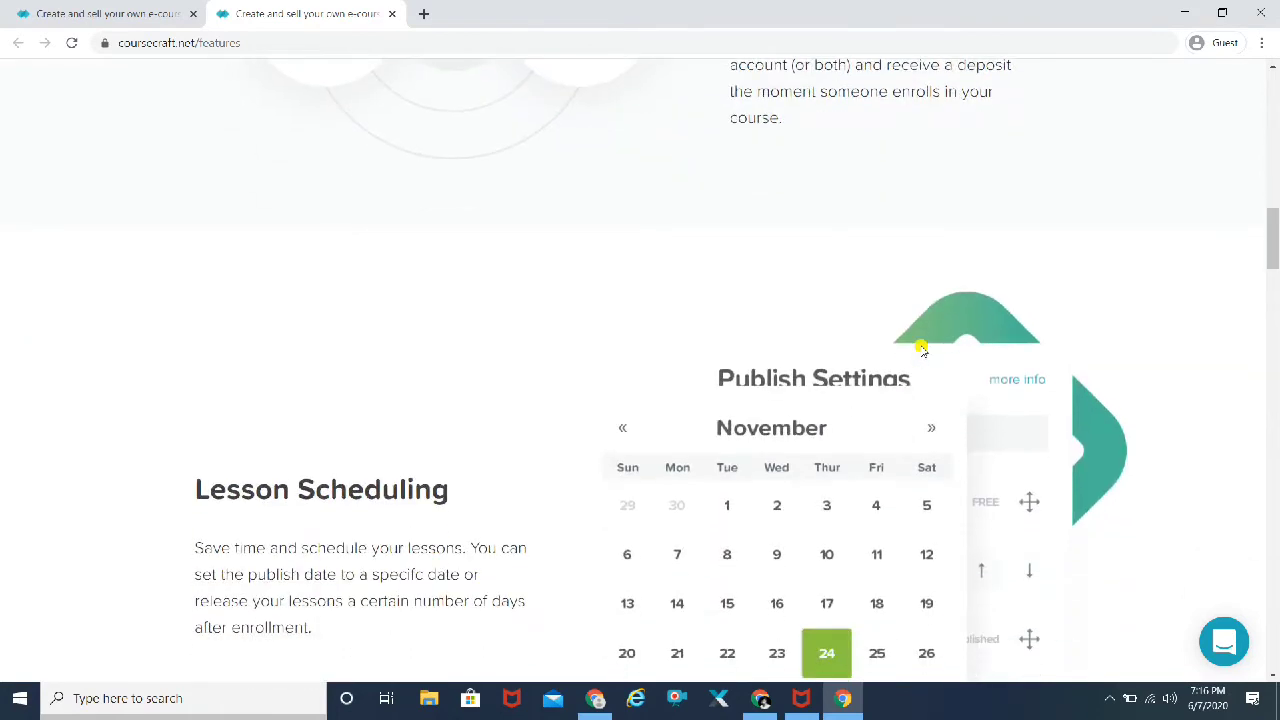
scroll(921, 347, down, 2)
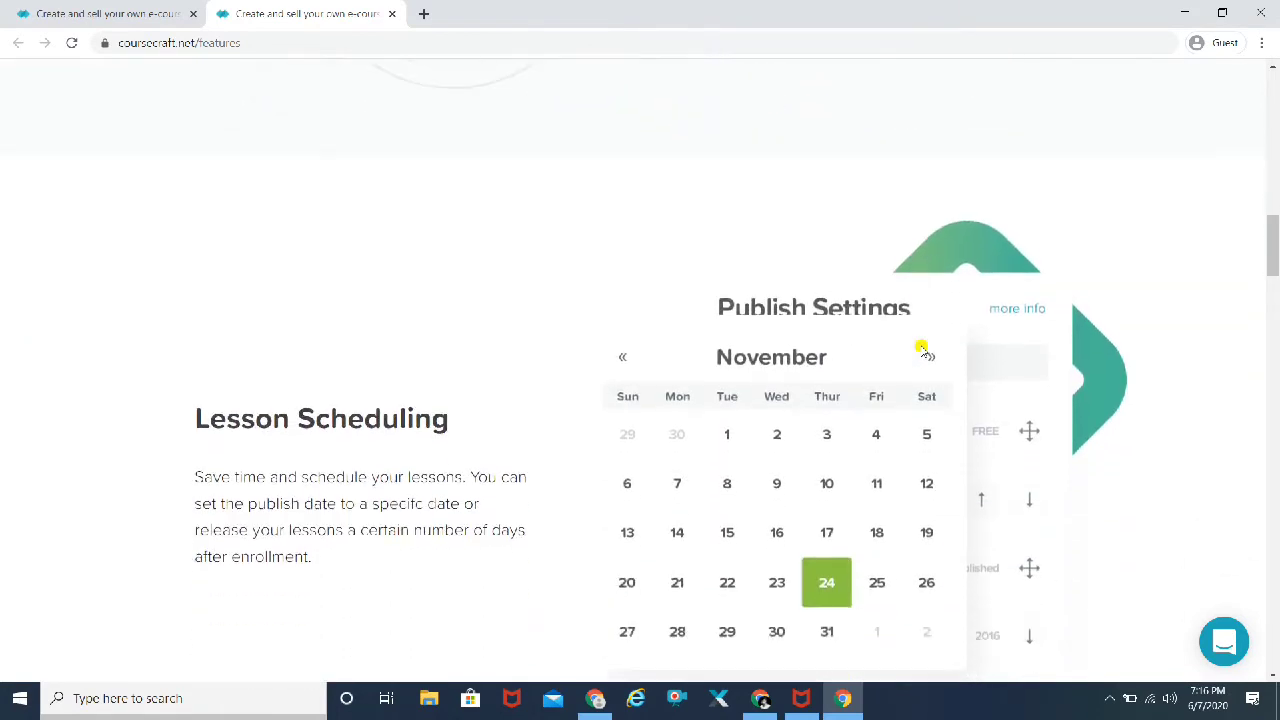
scroll(921, 347, down, 1)
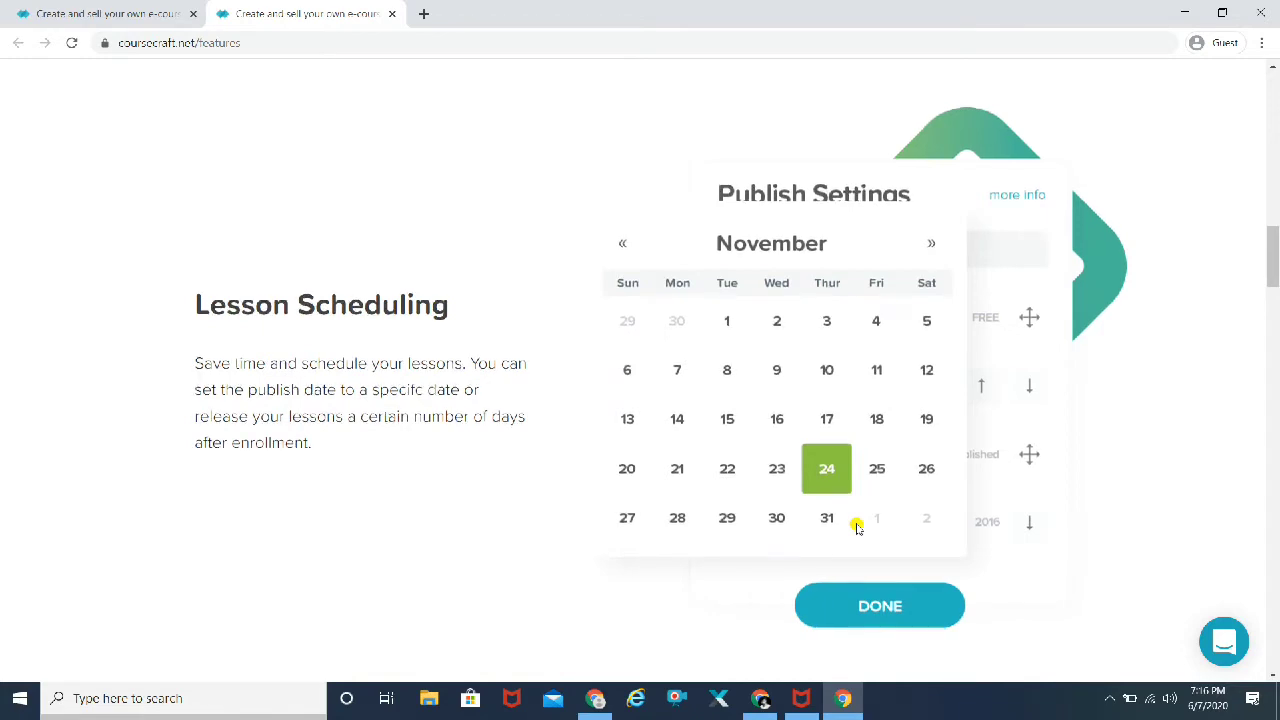
scroll(857, 527, down, 2)
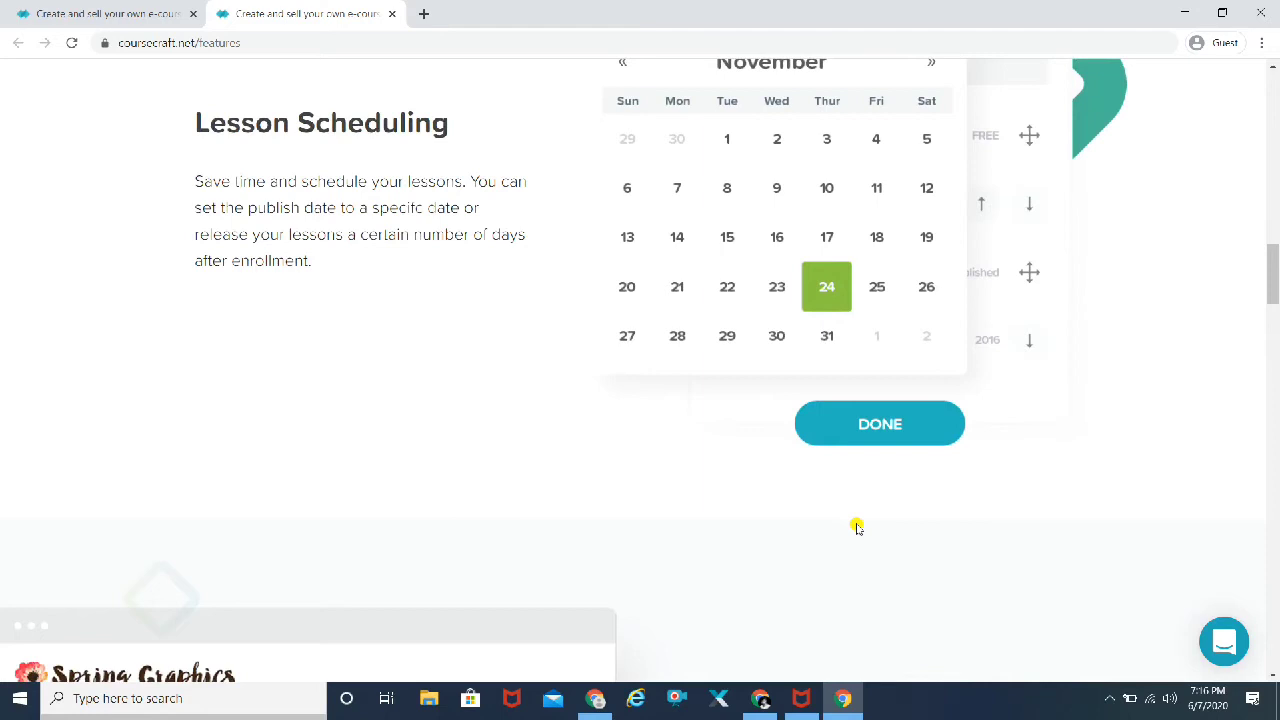
scroll(857, 527, down, 2)
scroll(857, 527, down, 3)
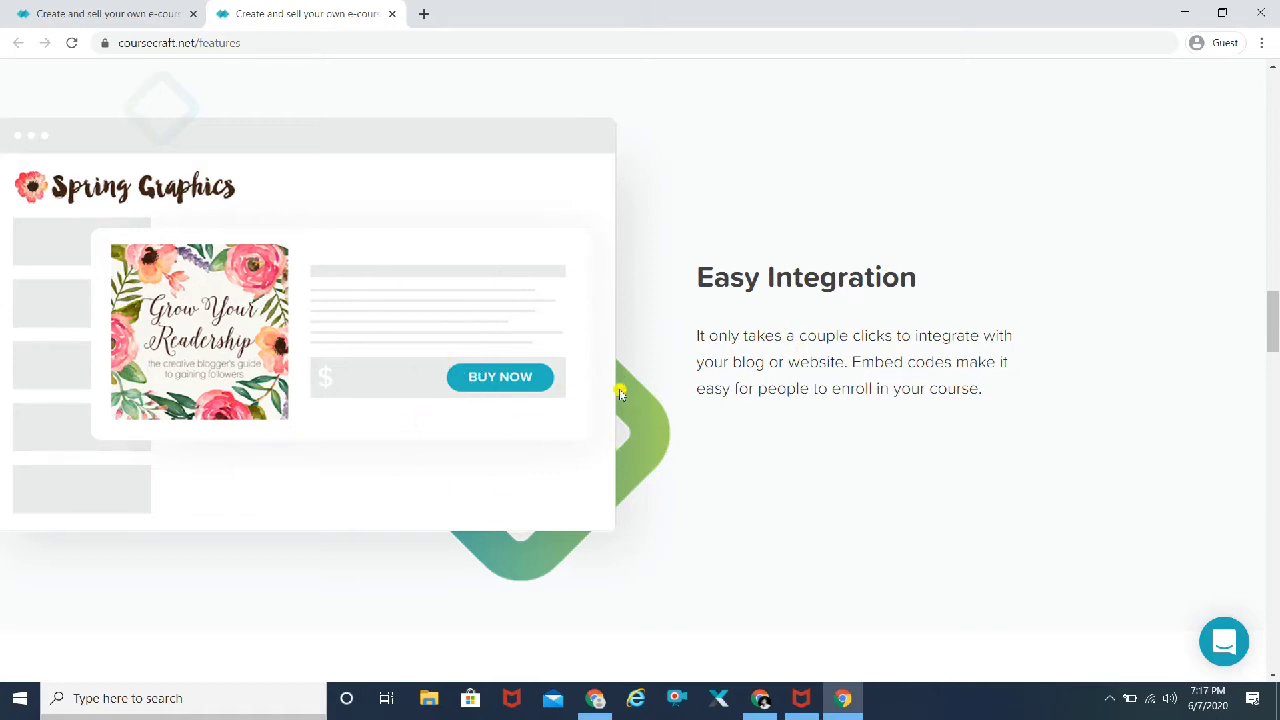
scroll(620, 393, down, 6)
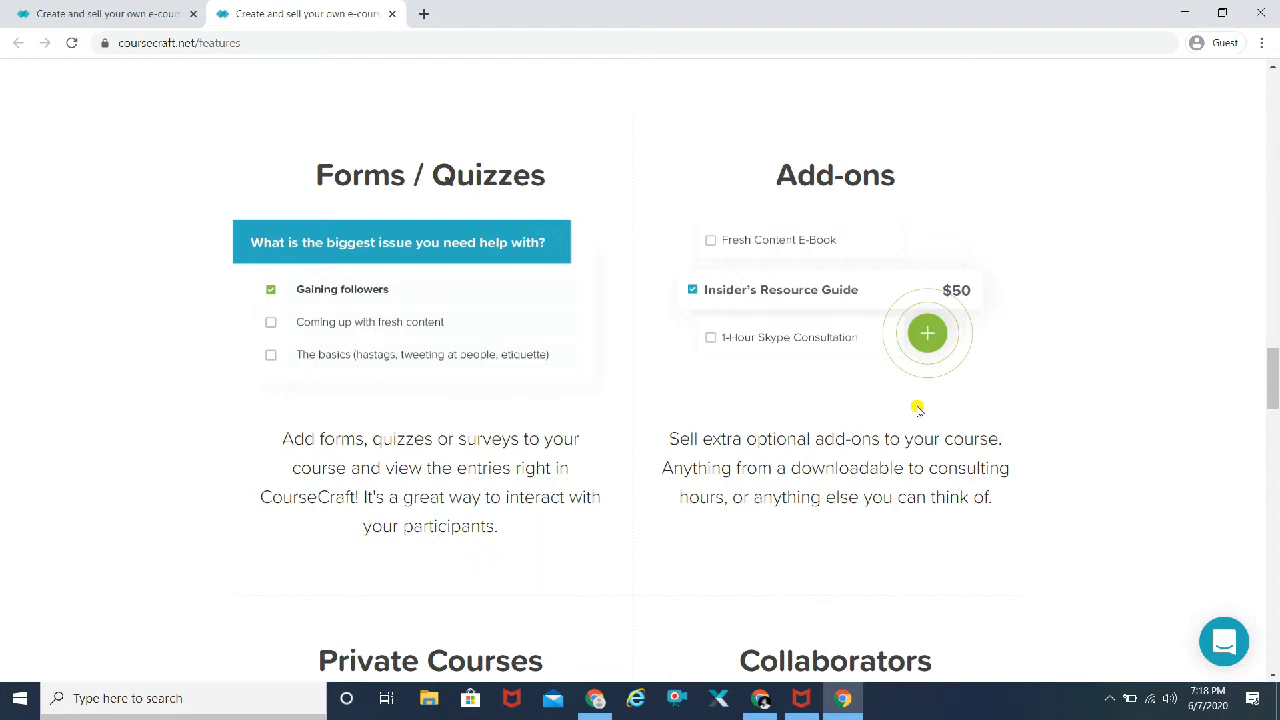
scroll(917, 408, down, 5)
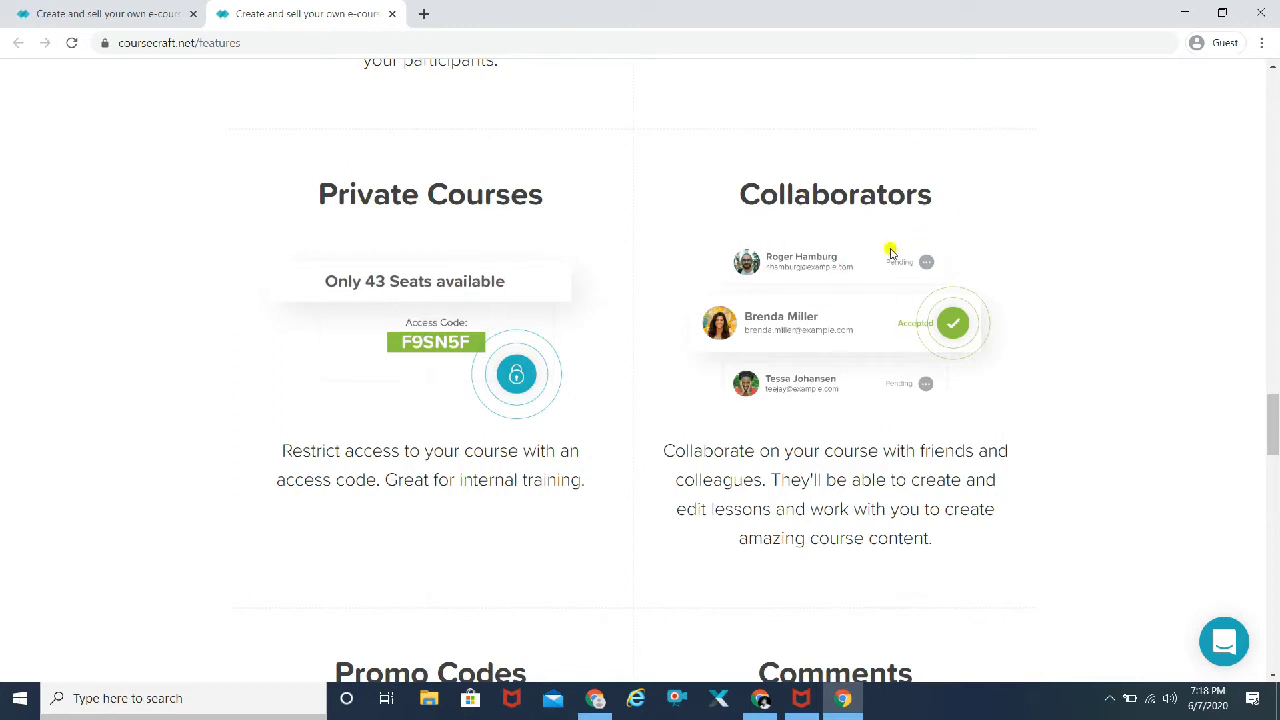
scroll(1017, 378, down, 1)
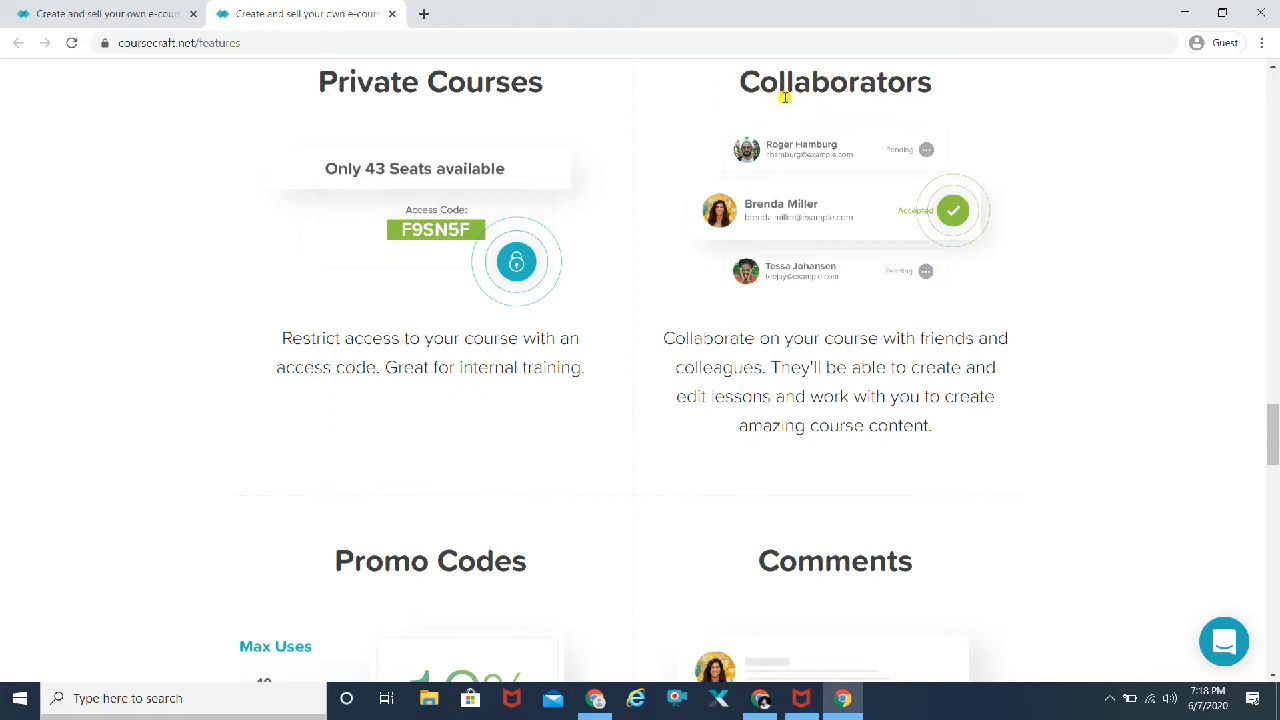
scroll(1131, 284, down, 2)
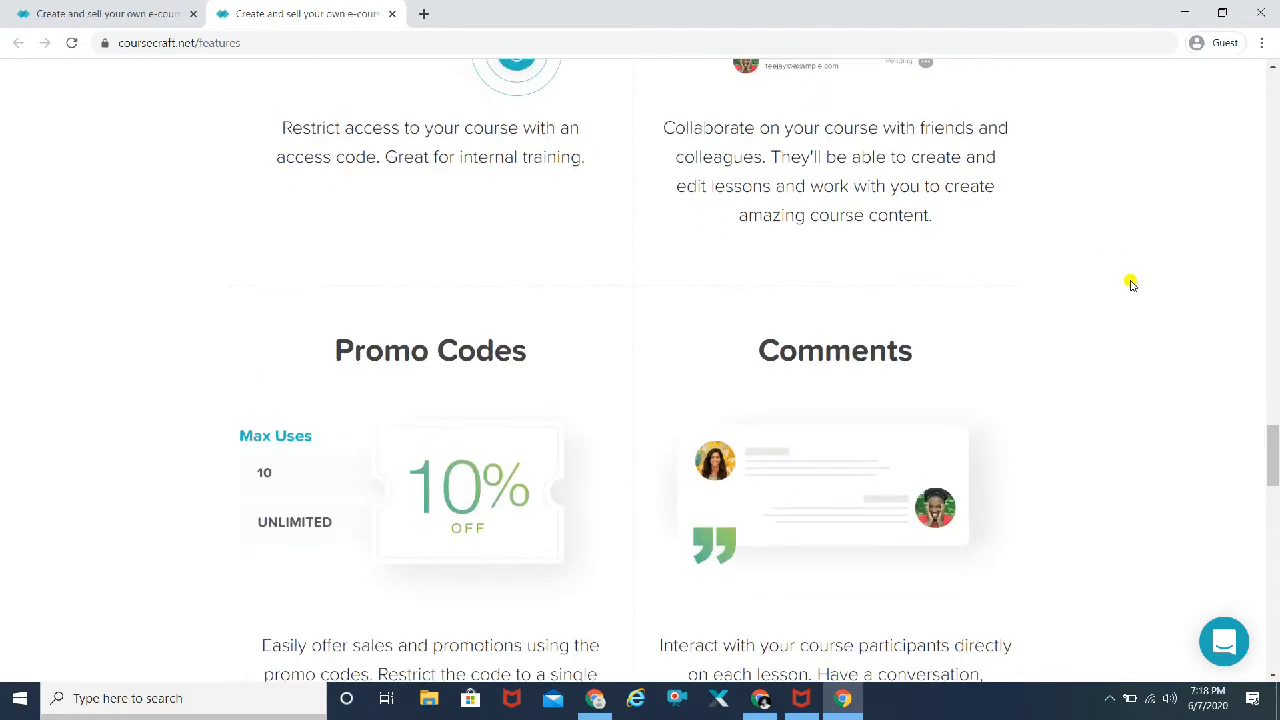
scroll(1131, 284, down, 2)
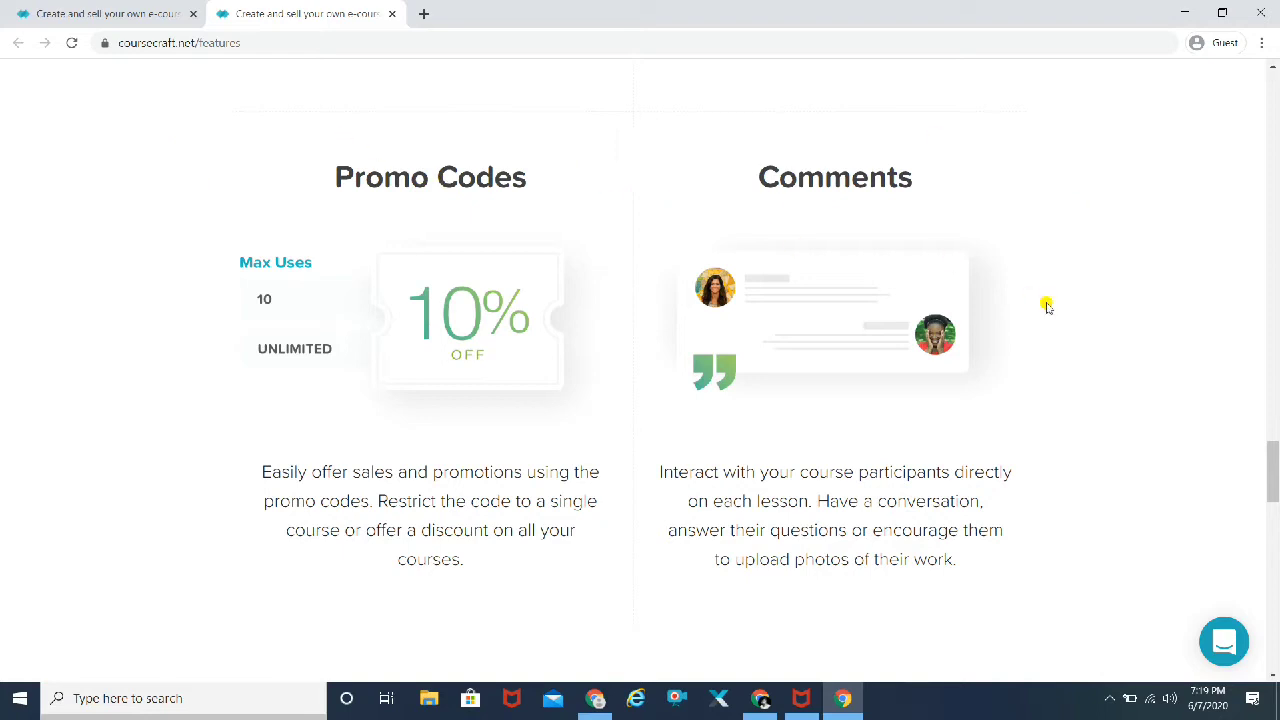
scroll(1057, 372, down, 6)
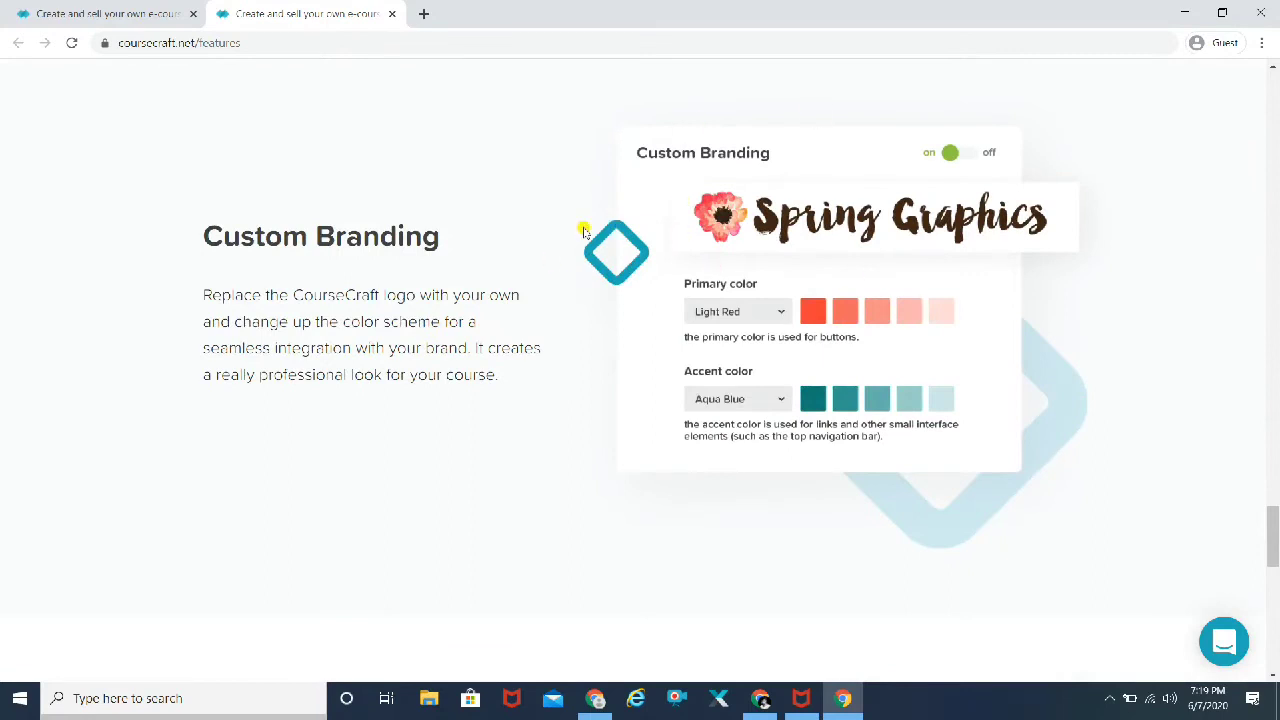
scroll(1165, 343, down, 5)
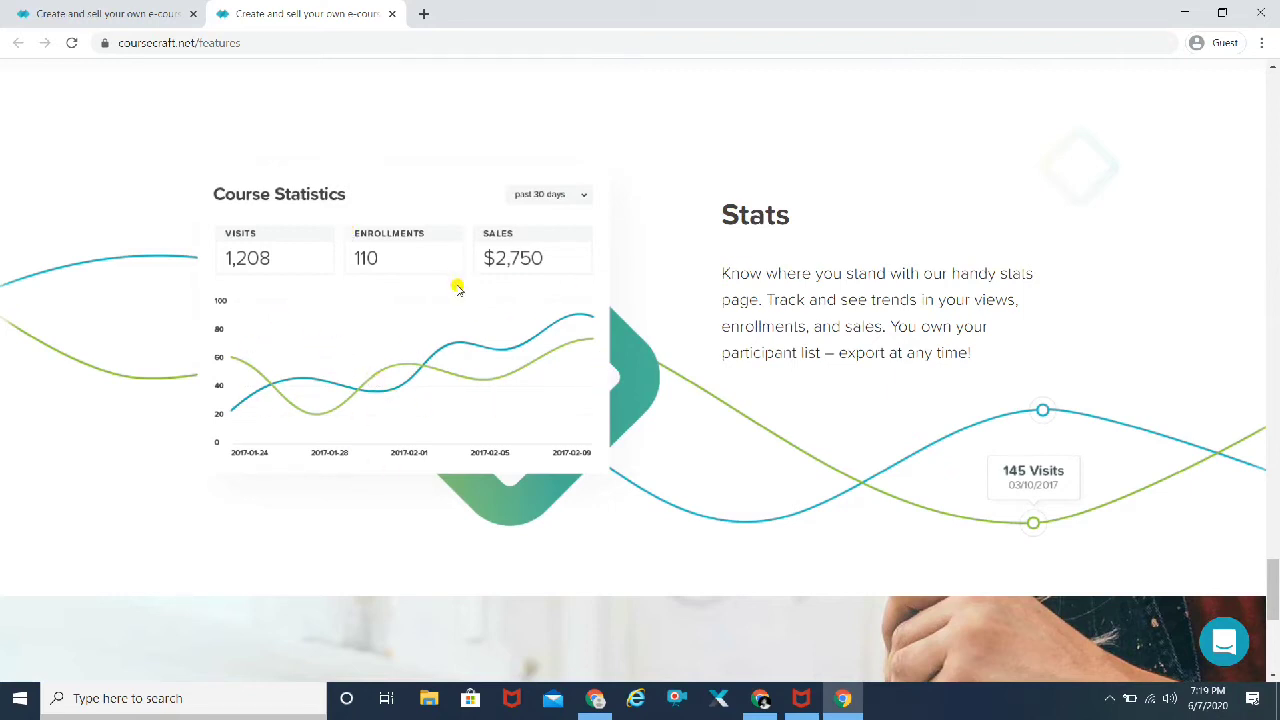
scroll(457, 287, down, 4)
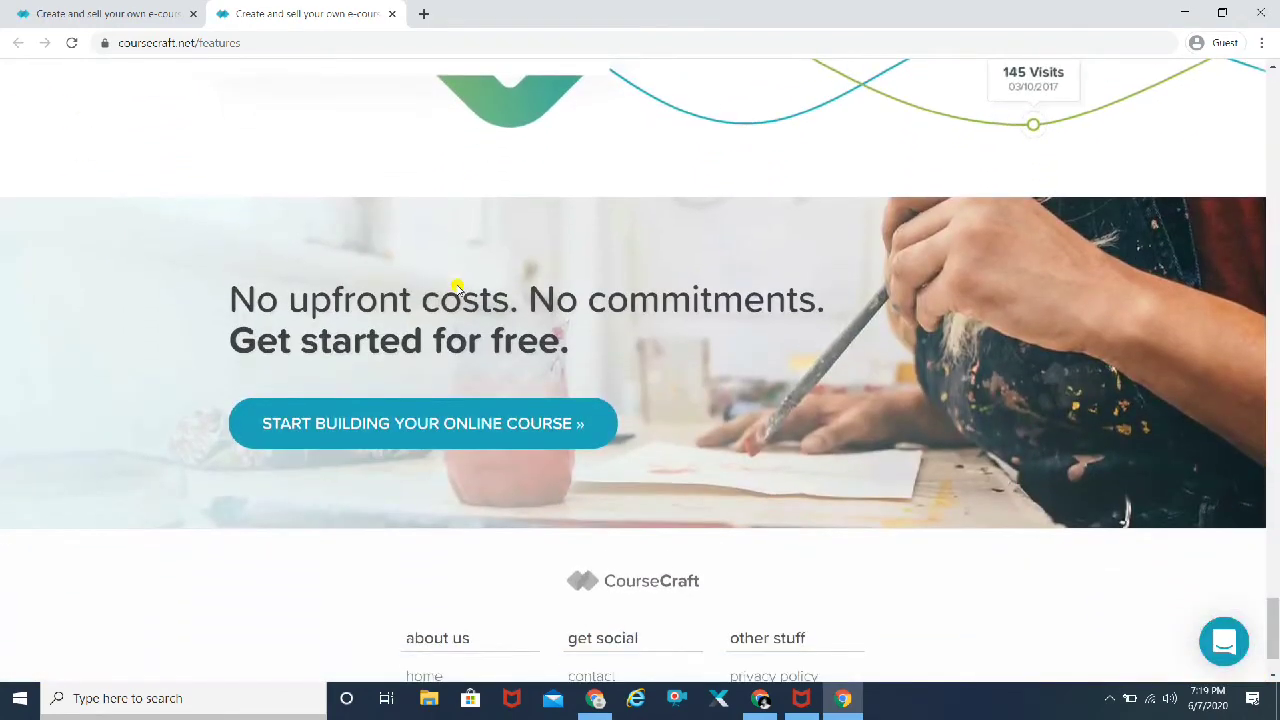
scroll(457, 287, up, 18)
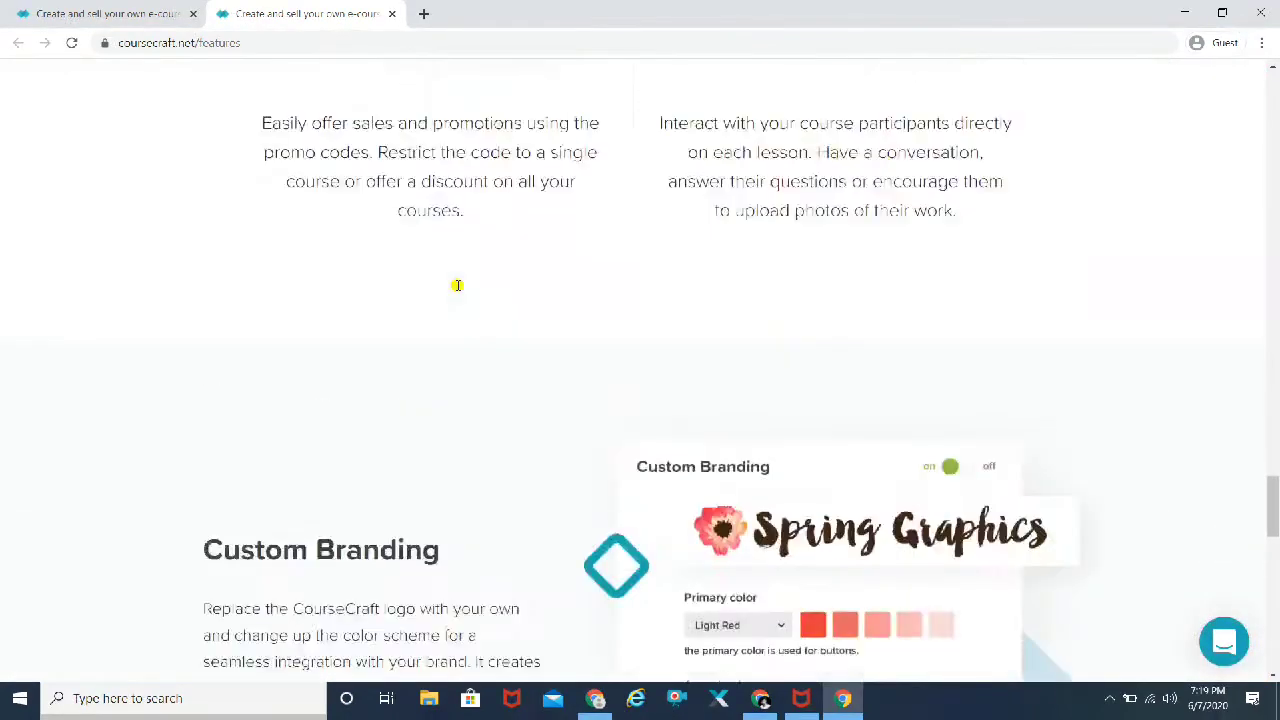
scroll(457, 287, up, 20)
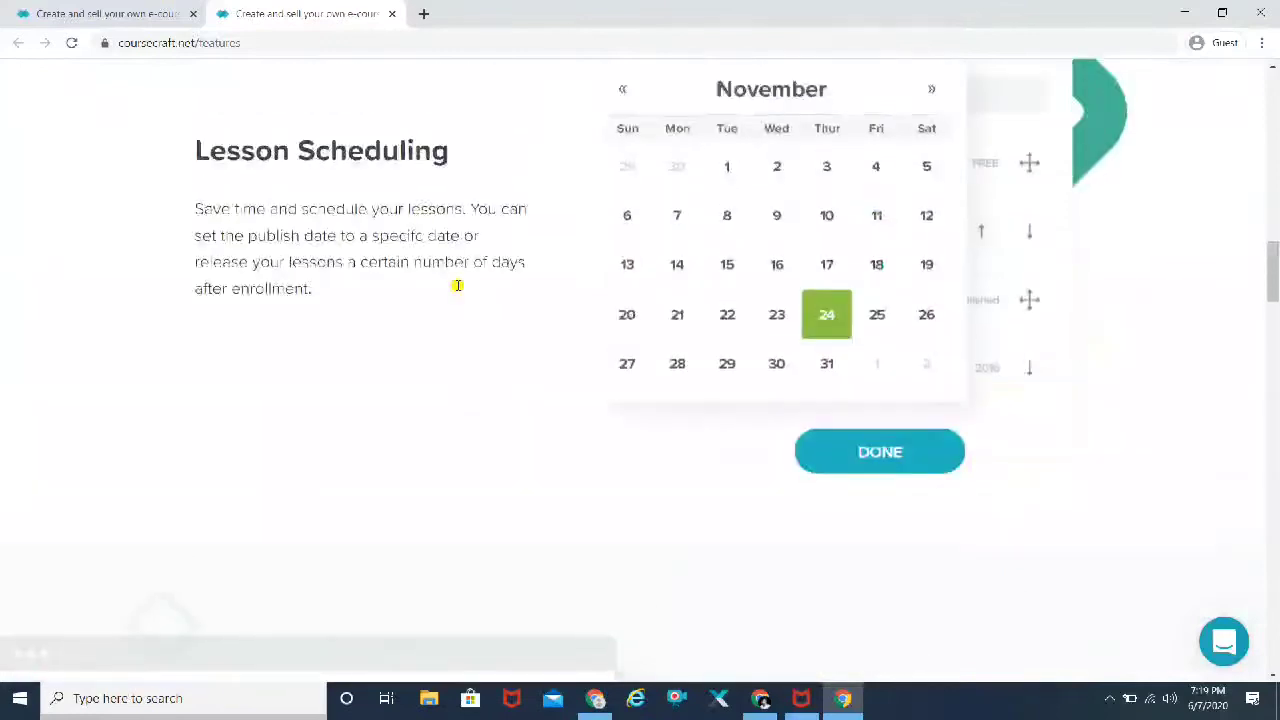
scroll(457, 287, up, 15)
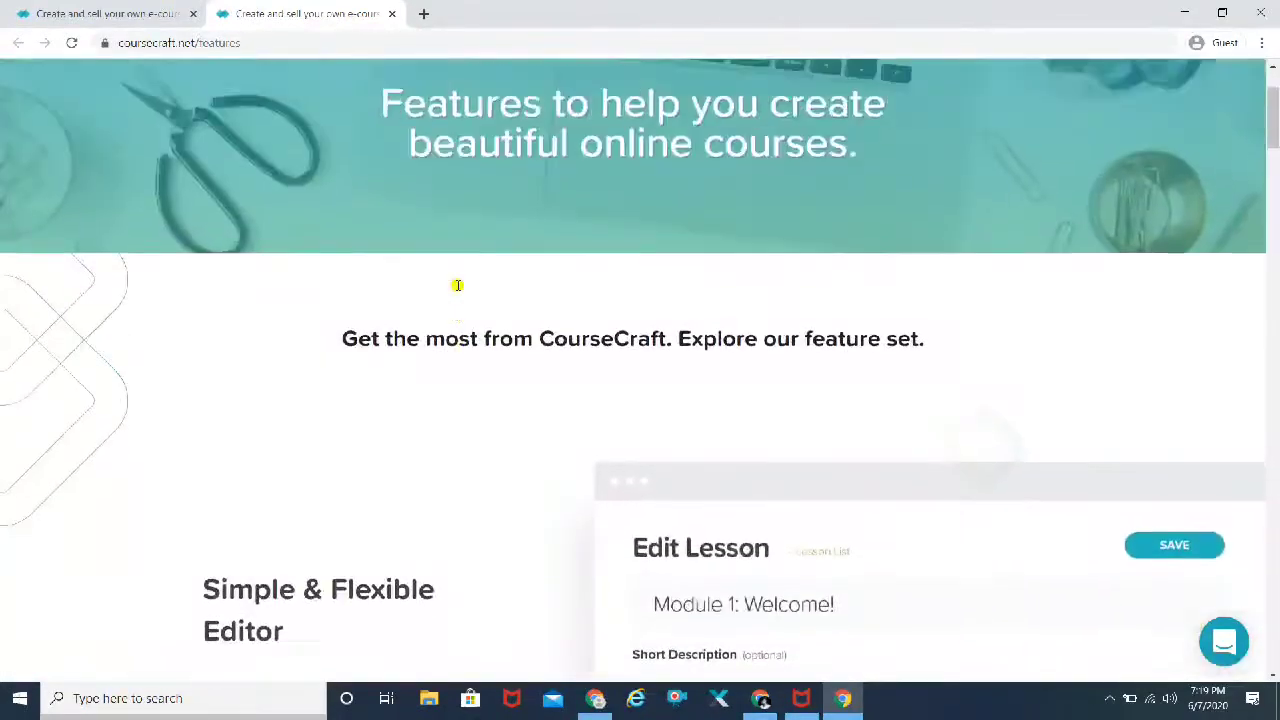
scroll(457, 286, up, 1)
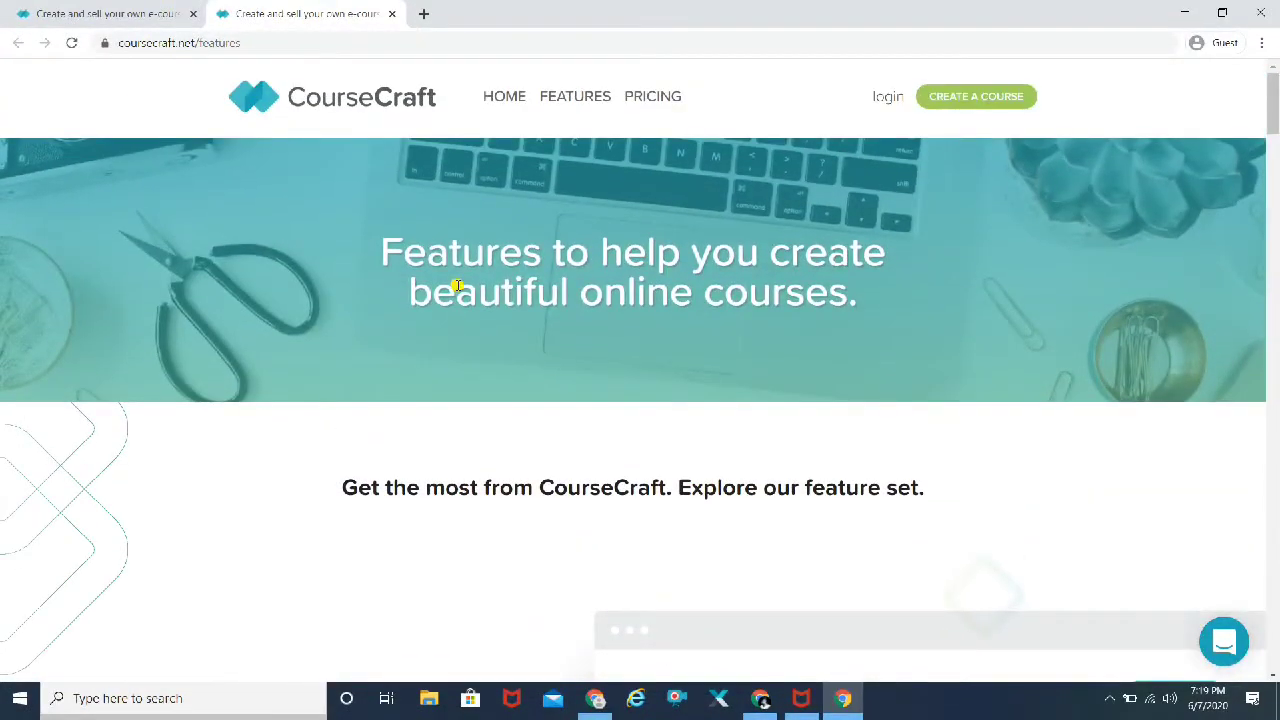
Step: Compare the Free $0, Club $29 and Society $59 monthly plans and FAQ, then go to Create a Course signup
click(651, 99)
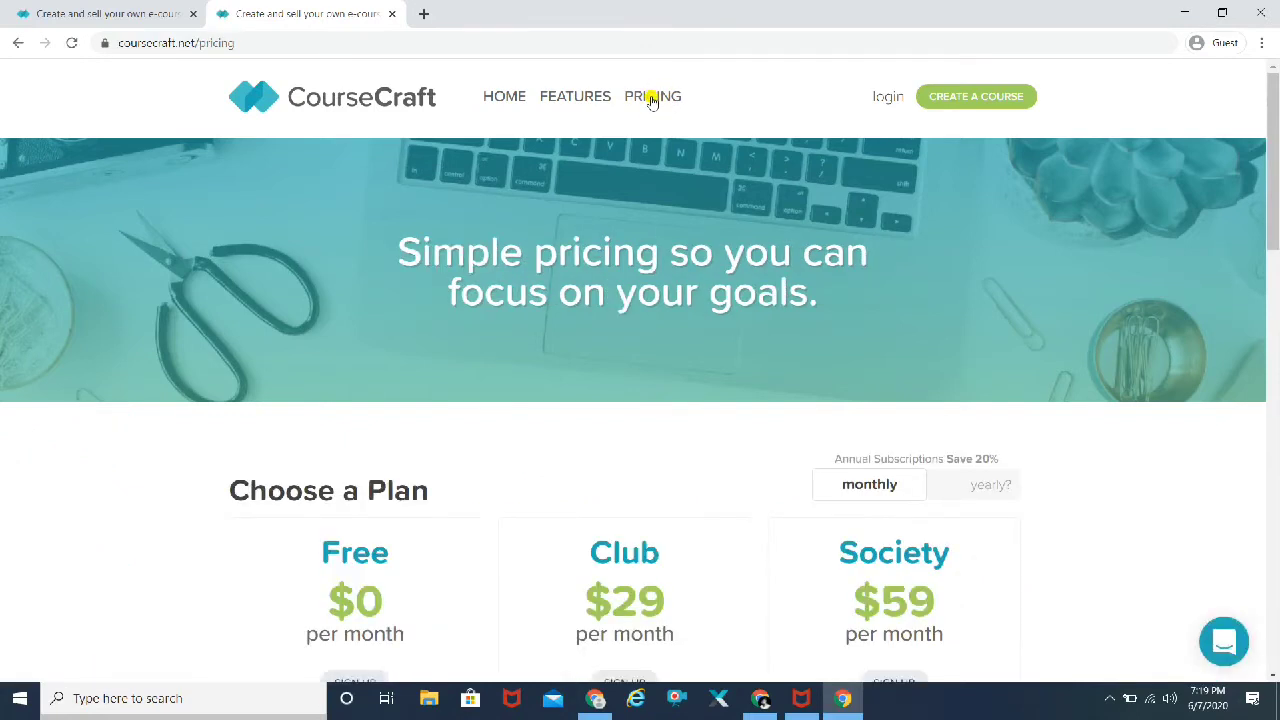
scroll(417, 294, down, 3)
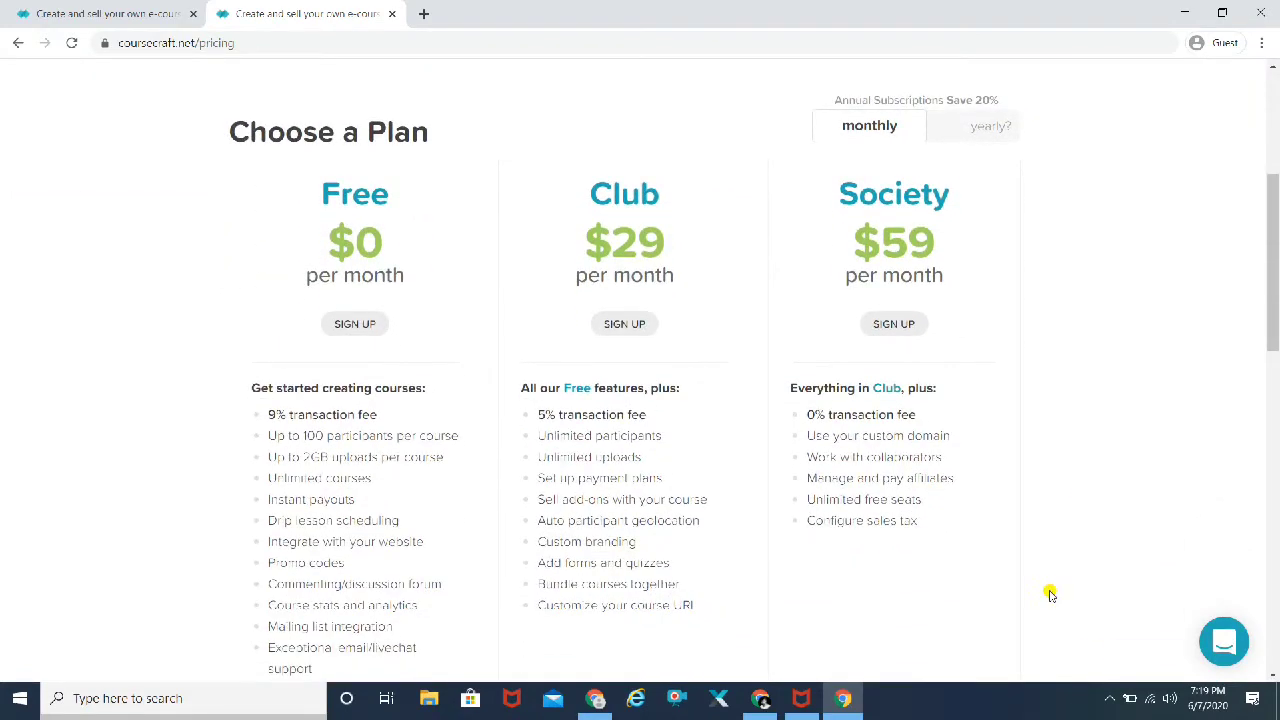
click(1106, 698)
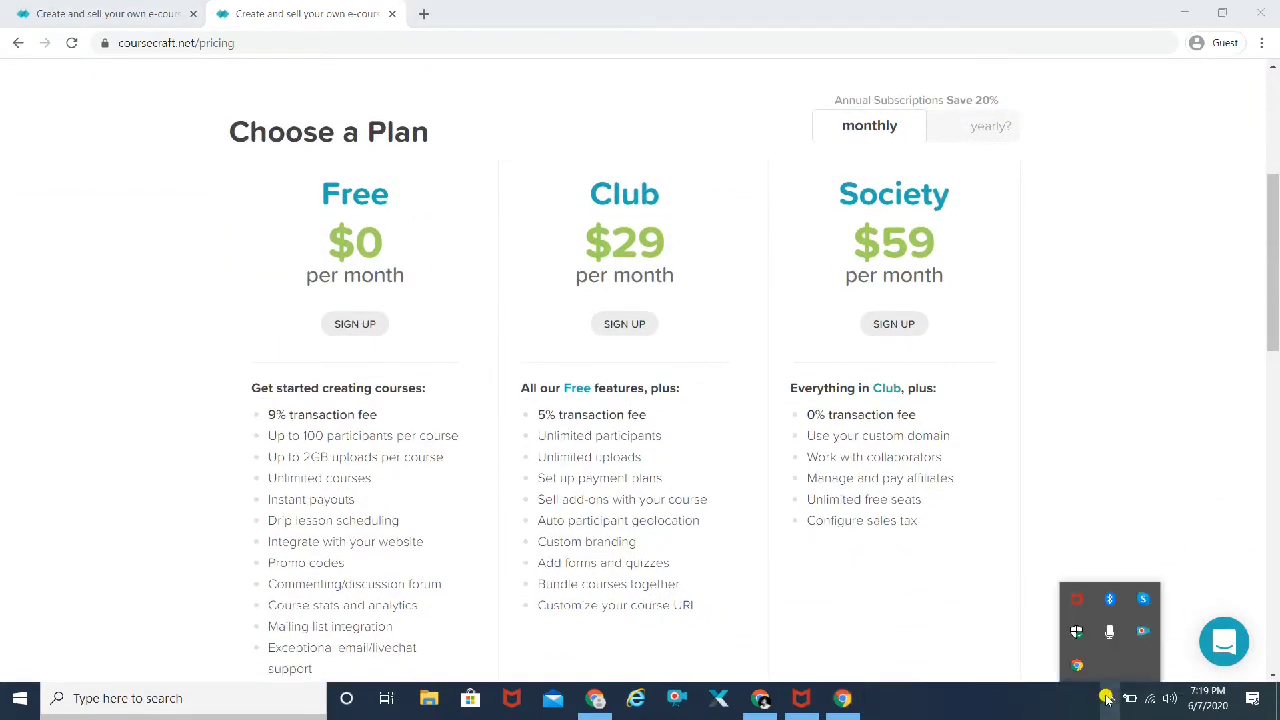
click(1106, 698)
scroll(149, 334, down, 1)
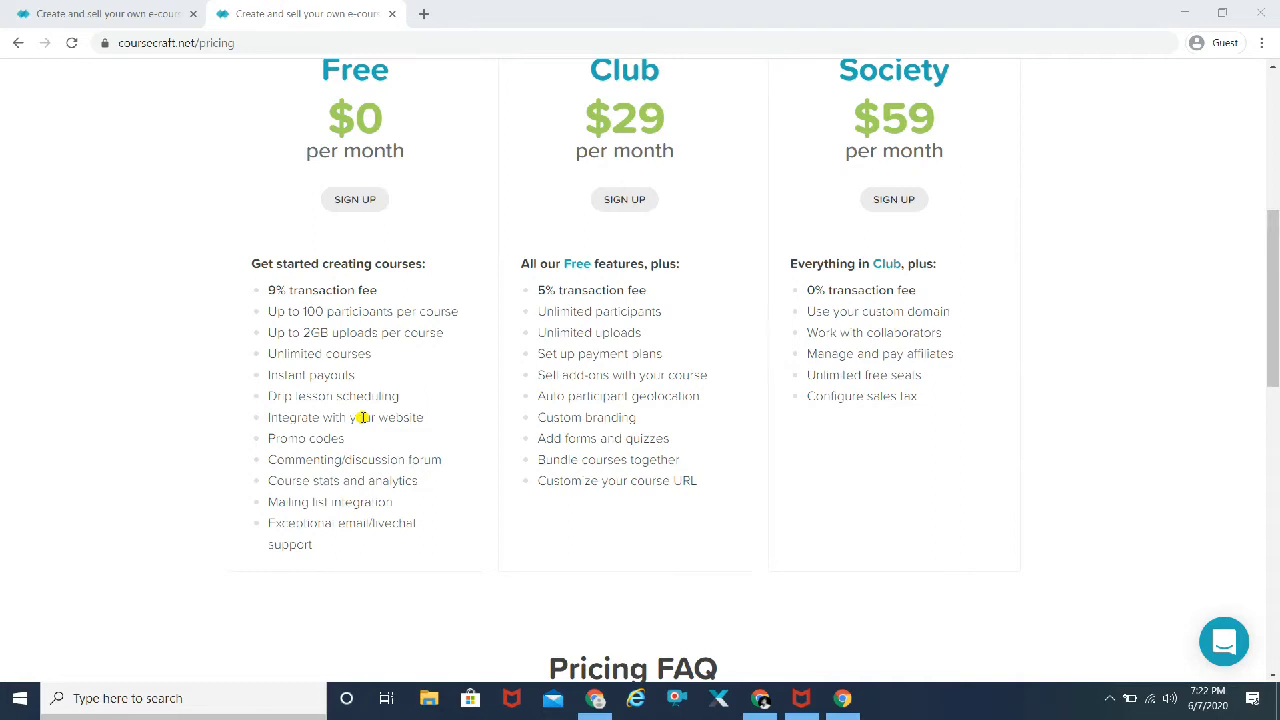
scroll(357, 437, down, 1)
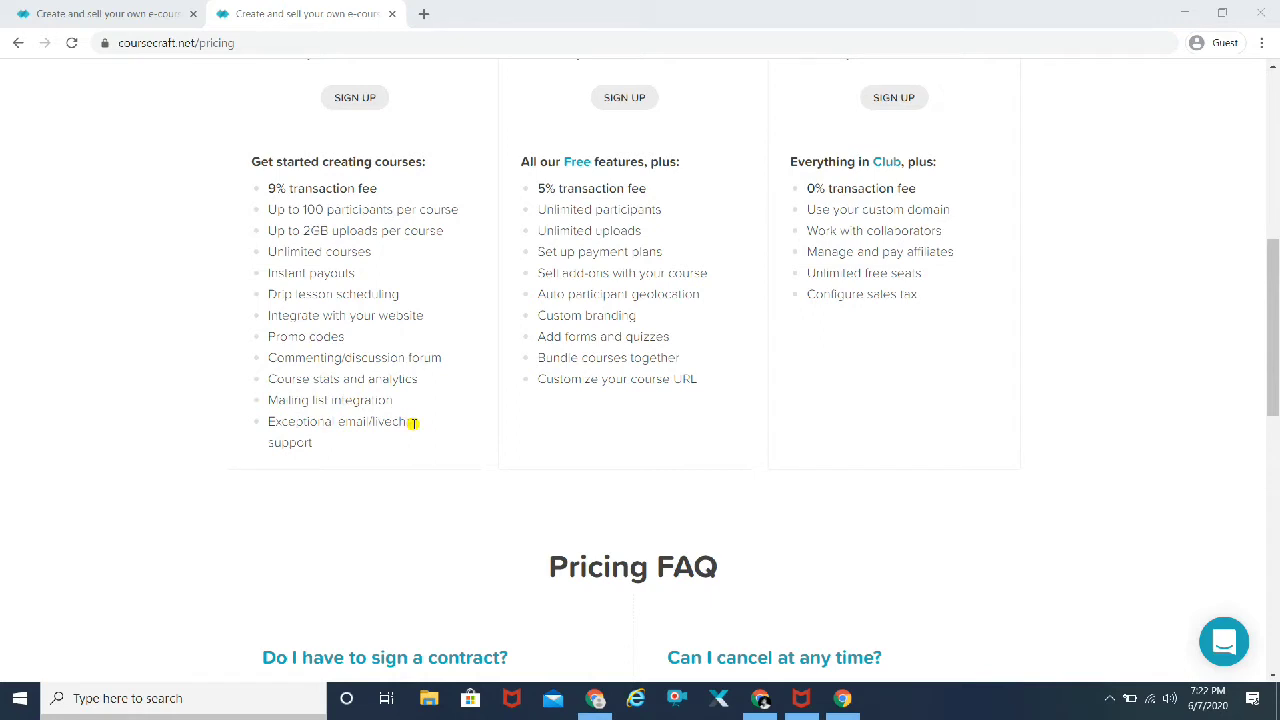
scroll(413, 423, up, 5)
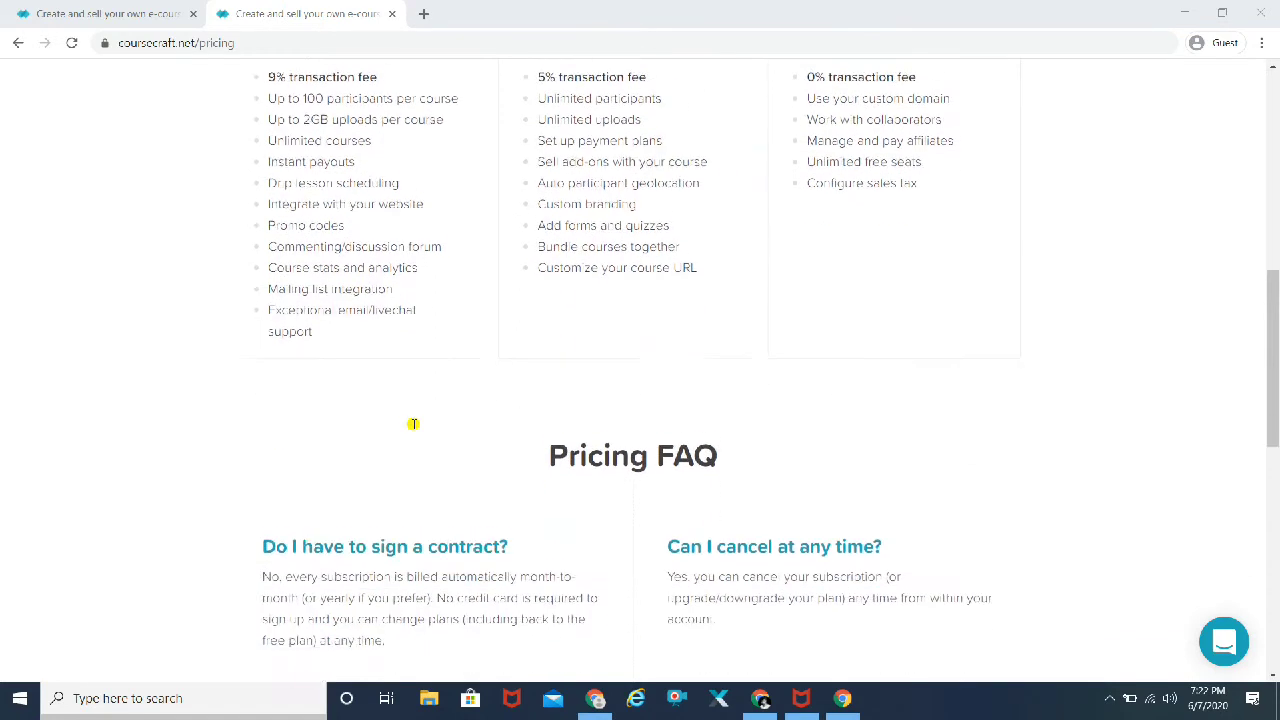
scroll(413, 423, up, 2)
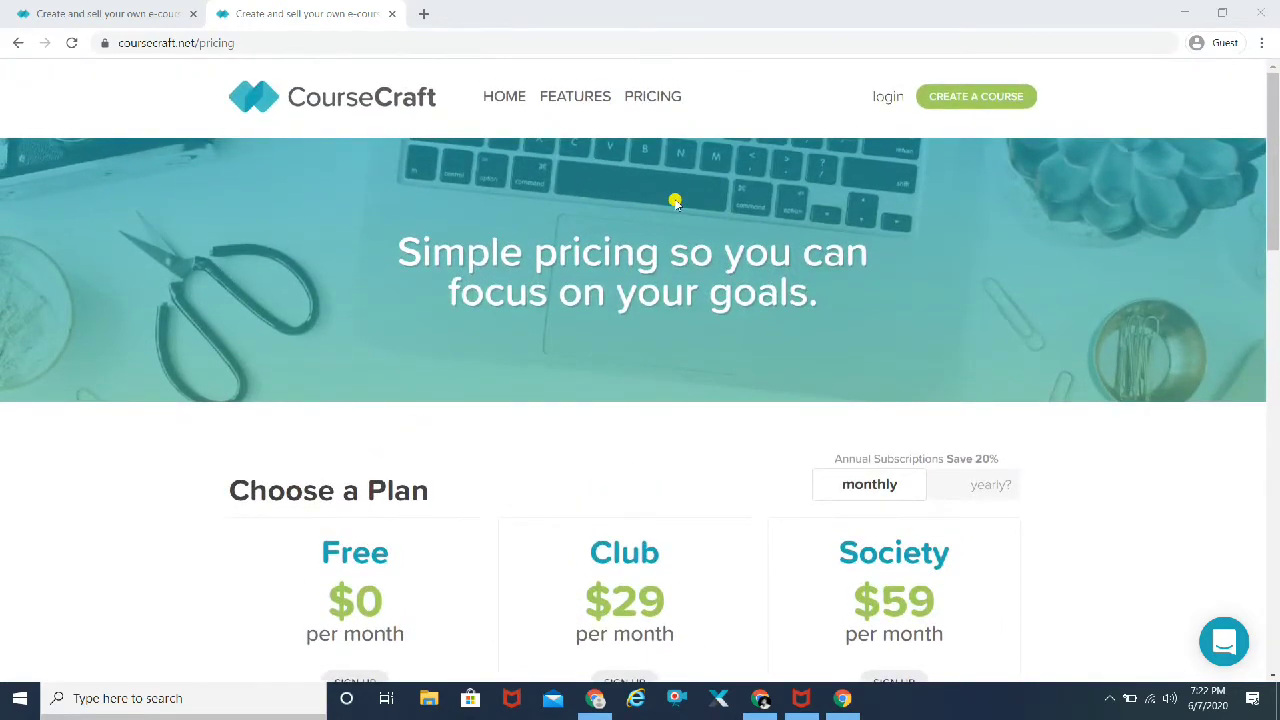
click(983, 103)
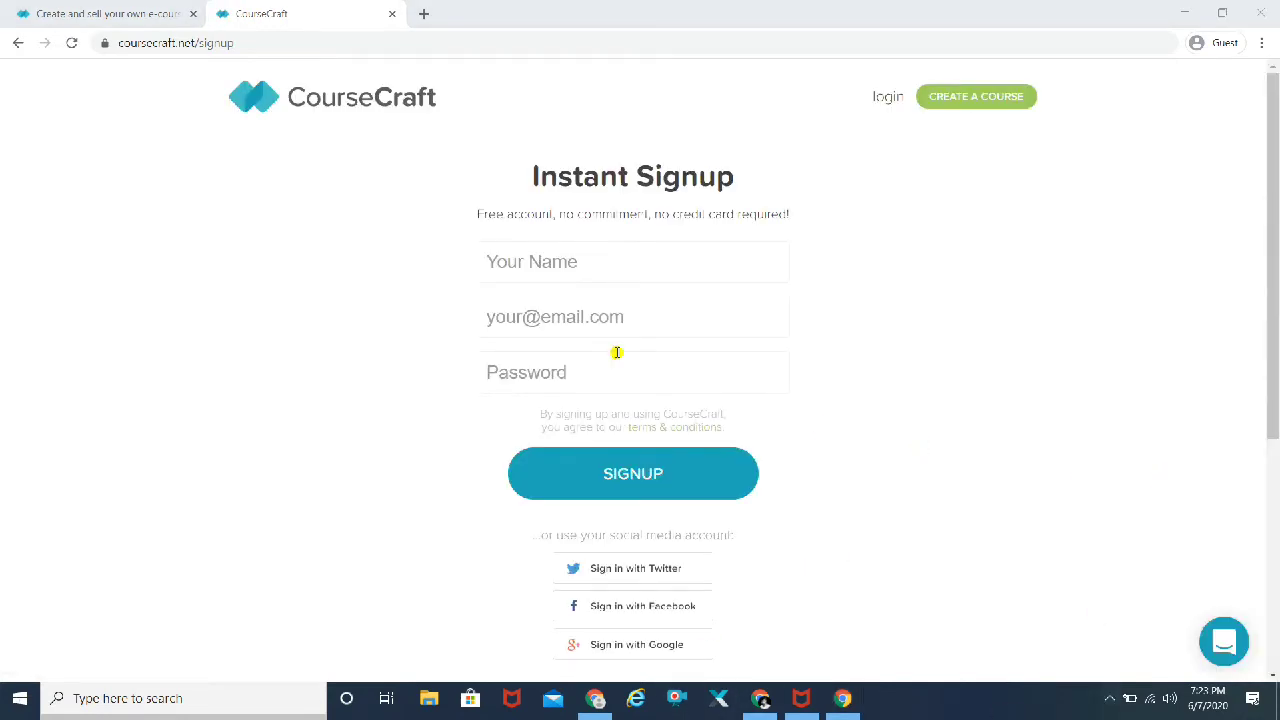
Step: Enter the user's full name in the signup form, correcting a typo
scroll(267, 420, down, 3)
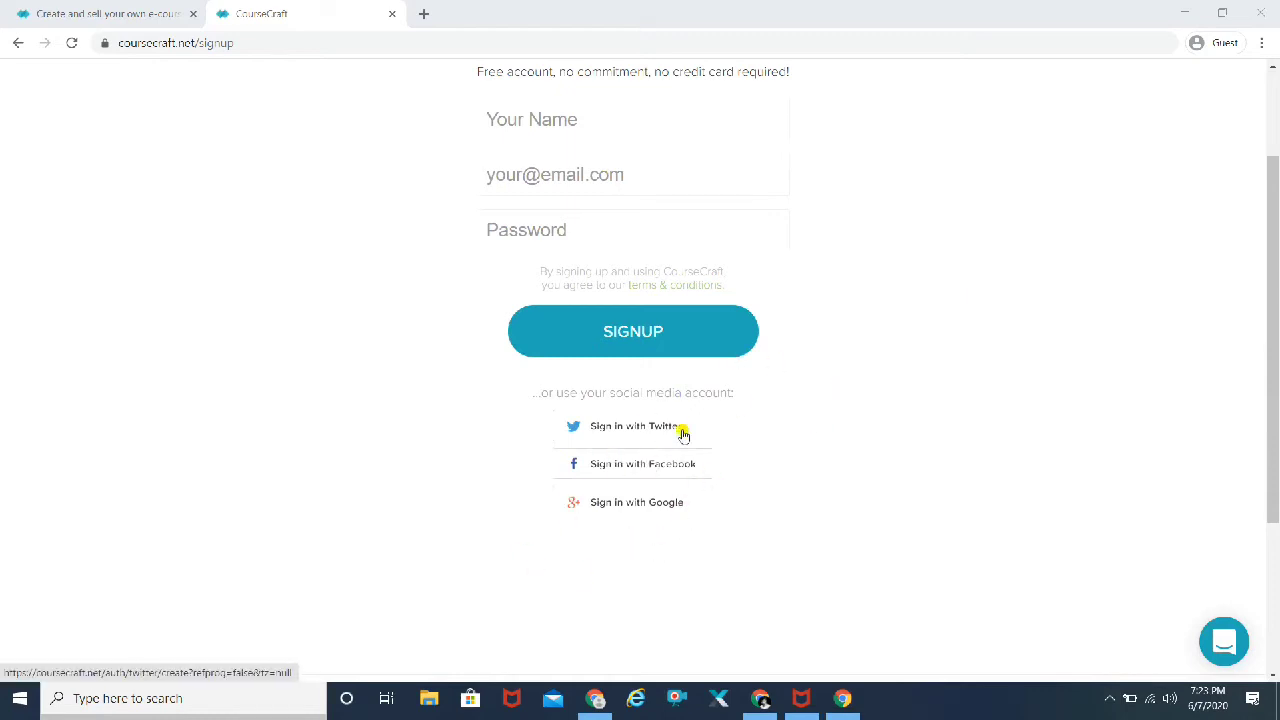
scroll(1026, 385, up, 2)
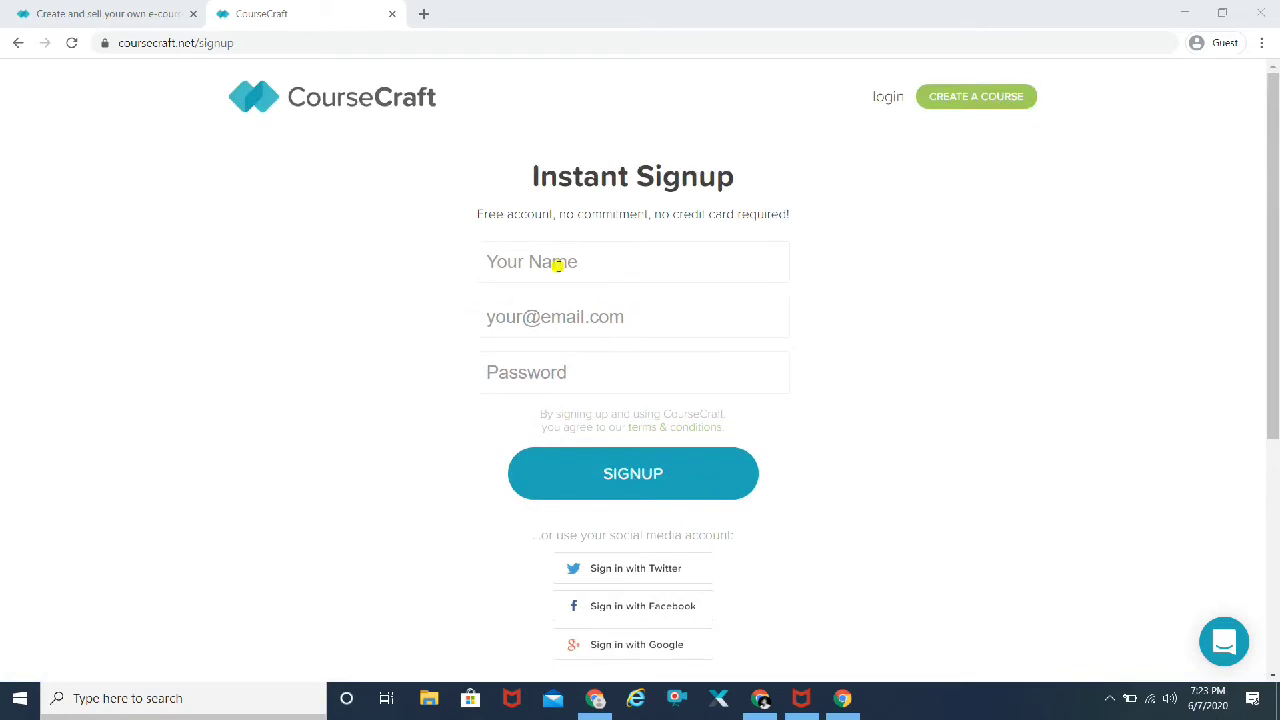
click(557, 262)
text(Msyur)
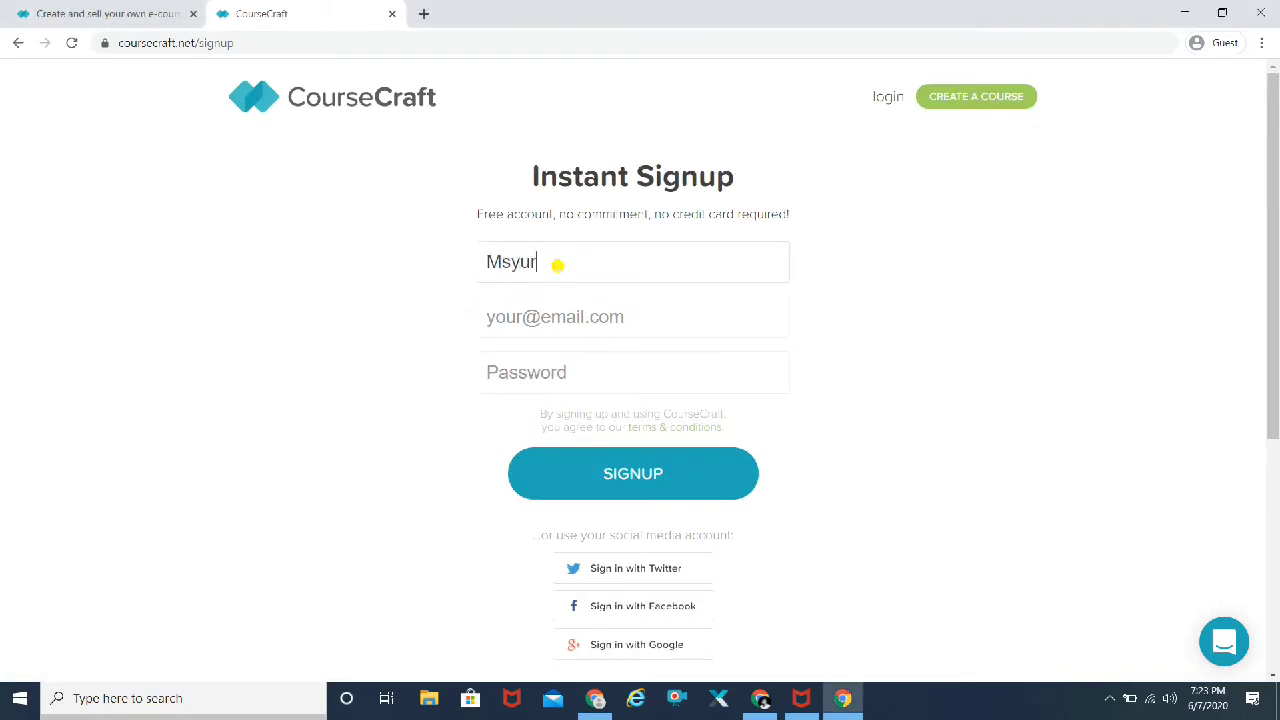
double_click(557, 264)
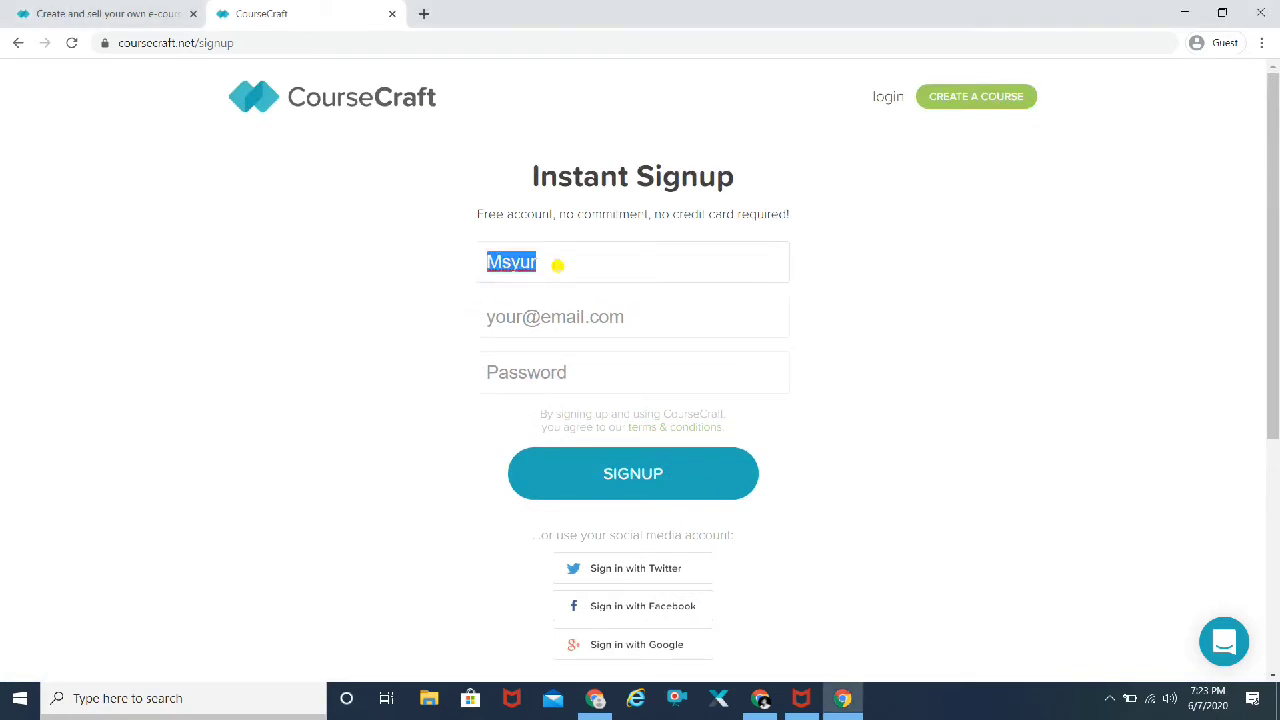
key(BackSpace)
text(Mayur)
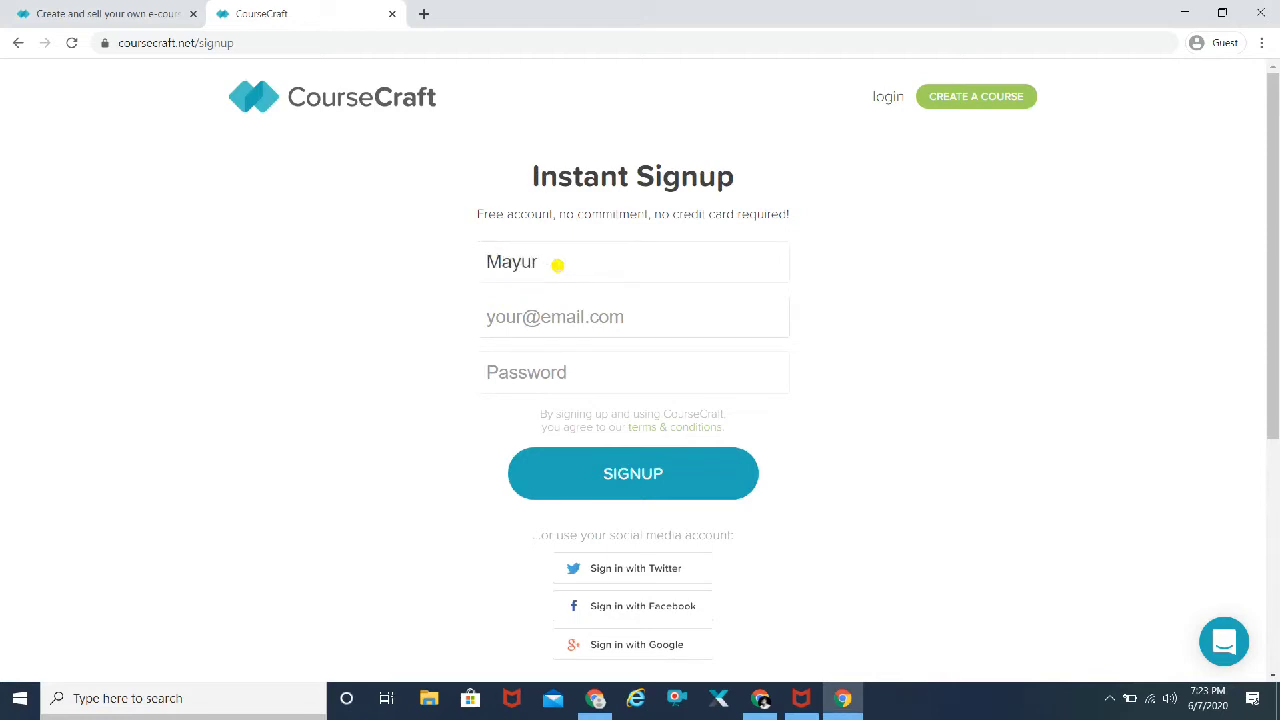
Step: Fill in the e-mail address and account password, then submit the signup form
key(Tab)
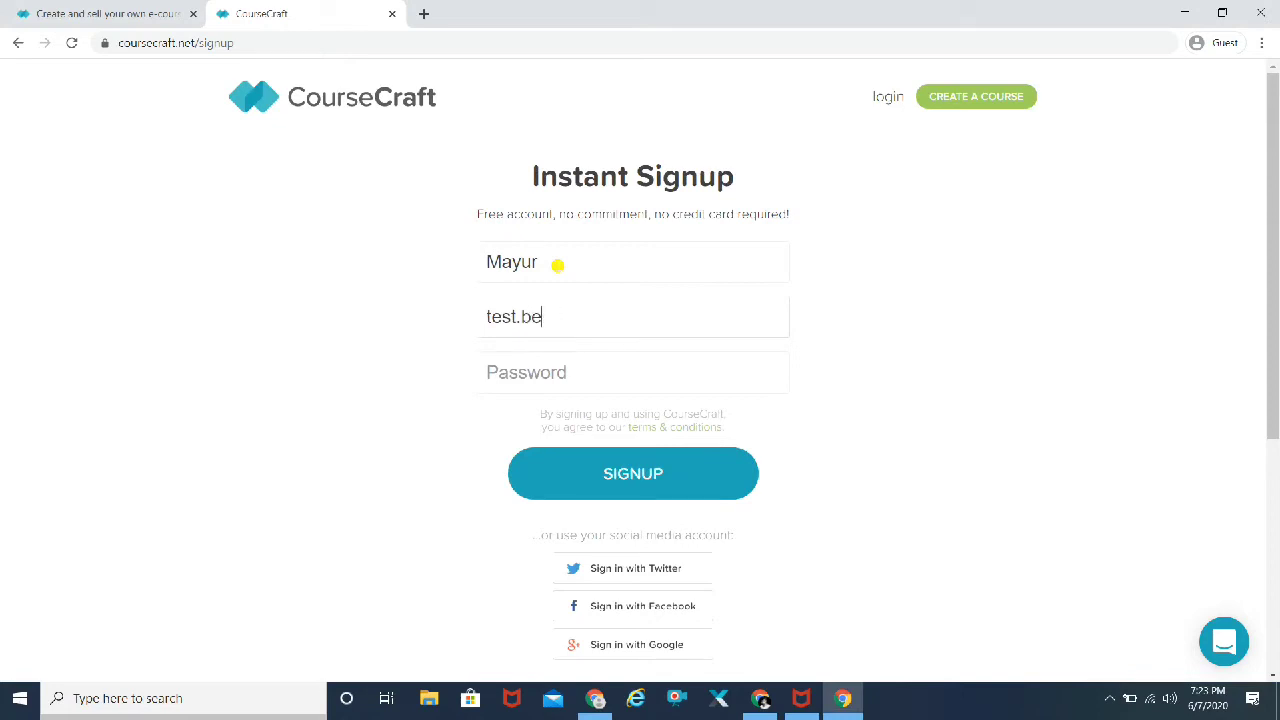
key(Tab)
text(test12)
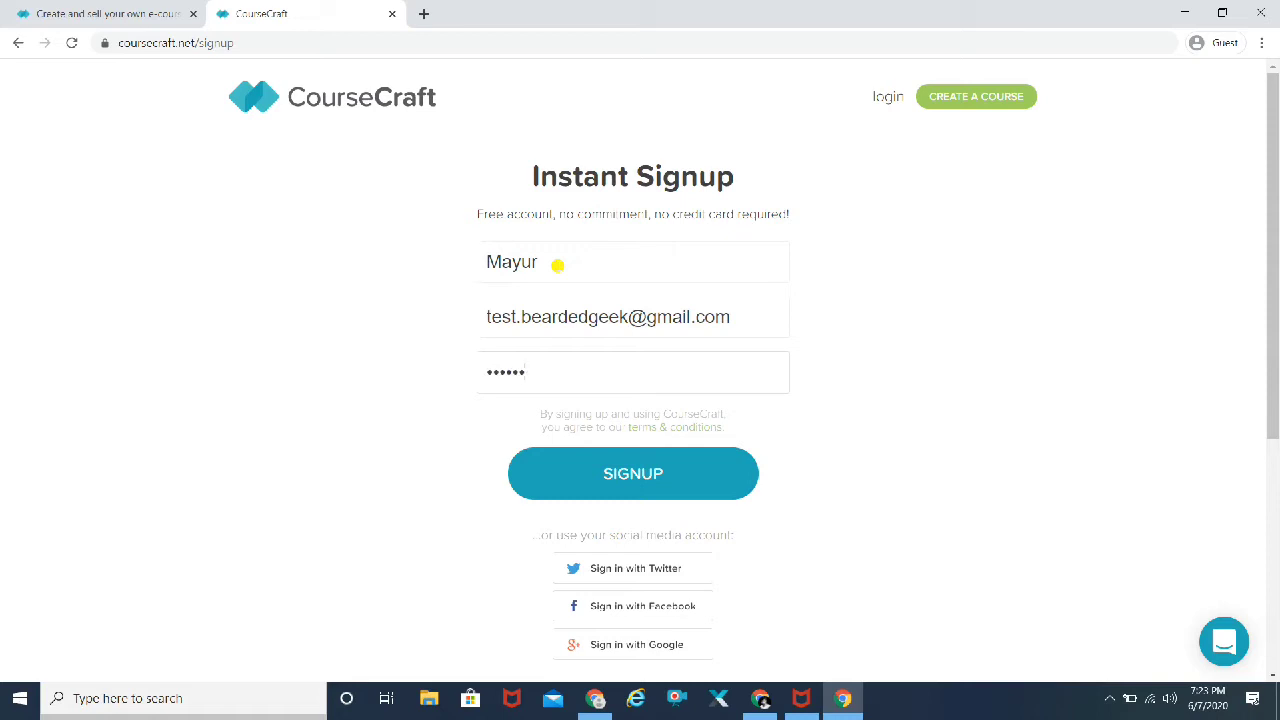
key(BackSpace)
key(BackSpace)
key(BackSpace)
key(BackSpace)
key(BackSpace)
text(test123456789)
click(640, 475)
click(643, 479)
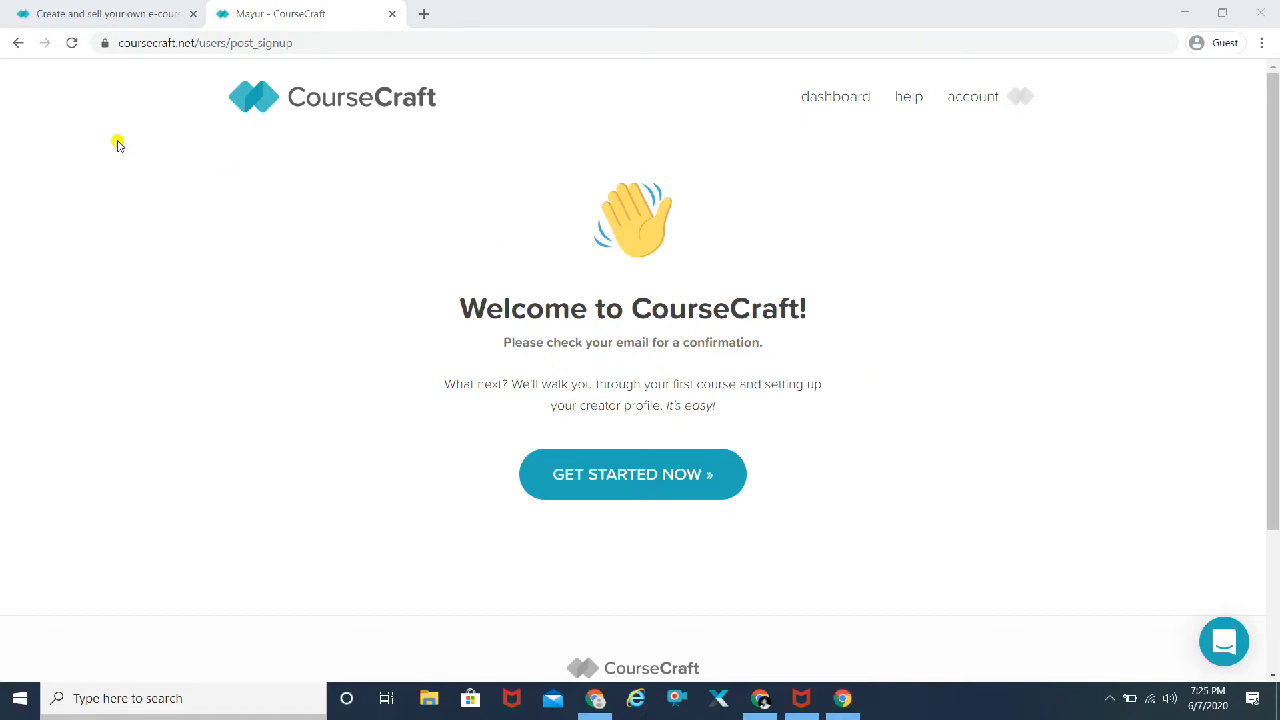
Step: Continue via Get Started Now to the dashboard showing zero courses and the Get Started checklist
click(74, 45)
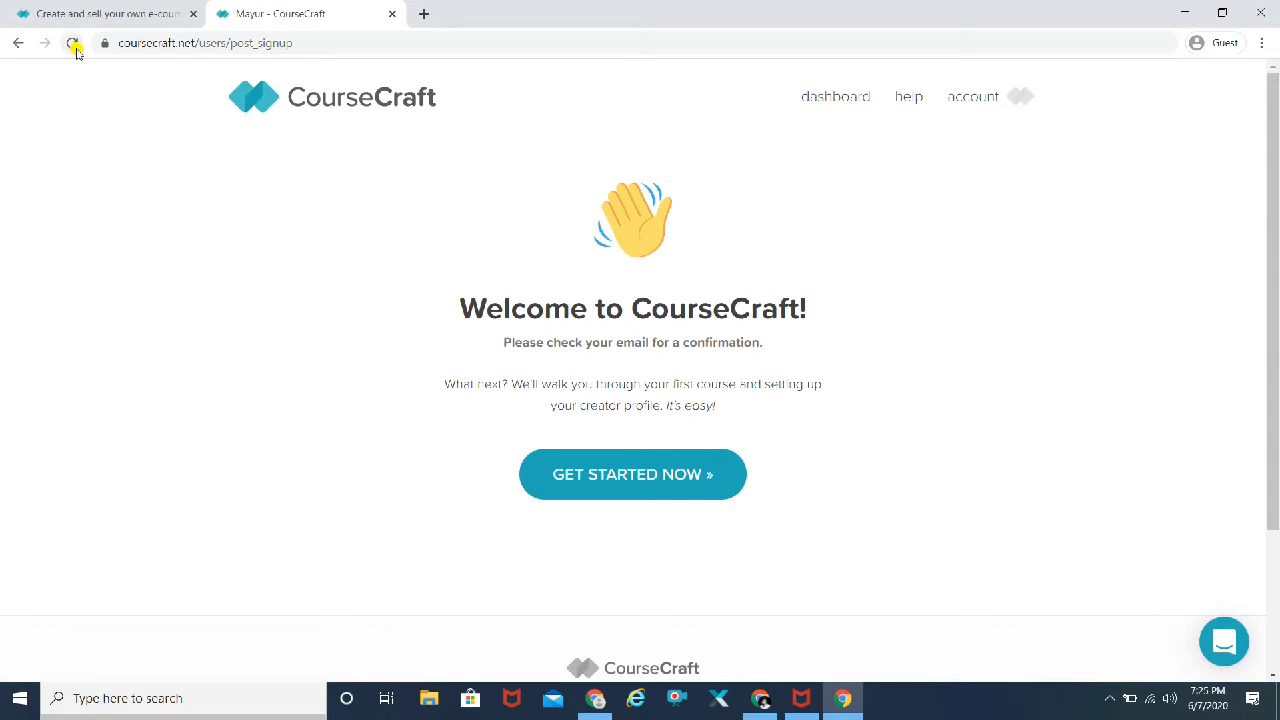
scroll(619, 316, down, 2)
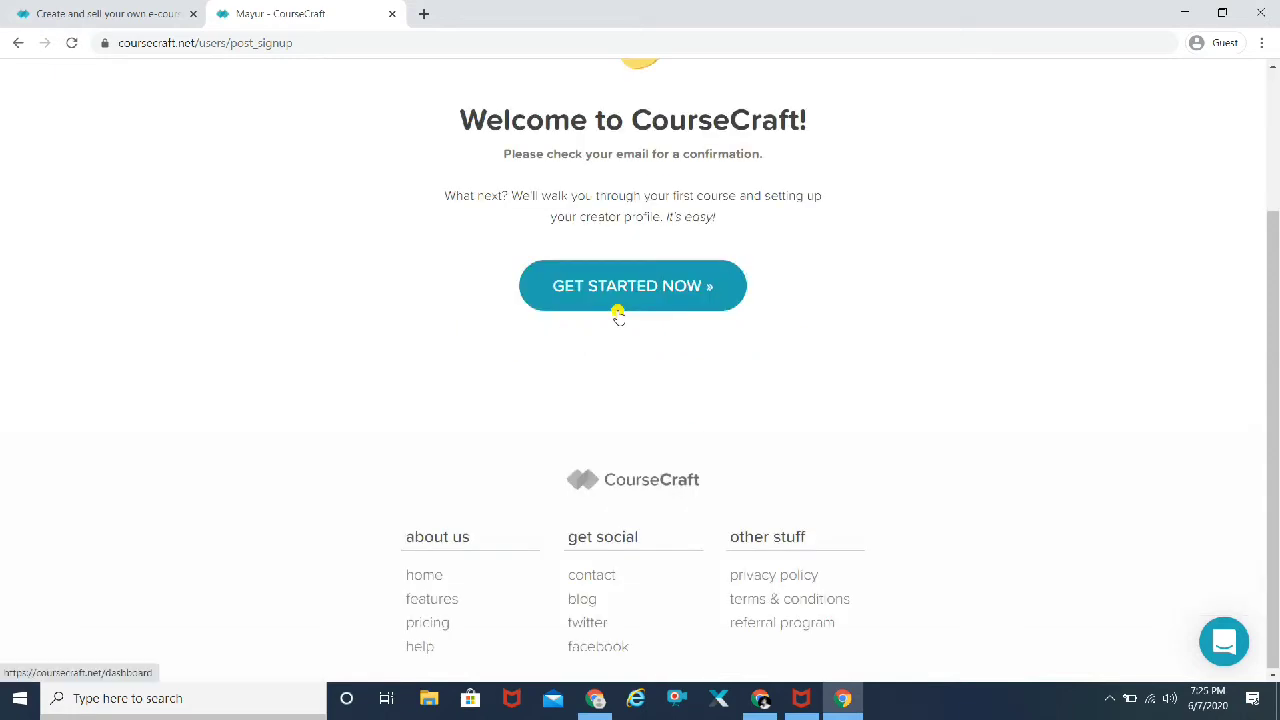
click(716, 289)
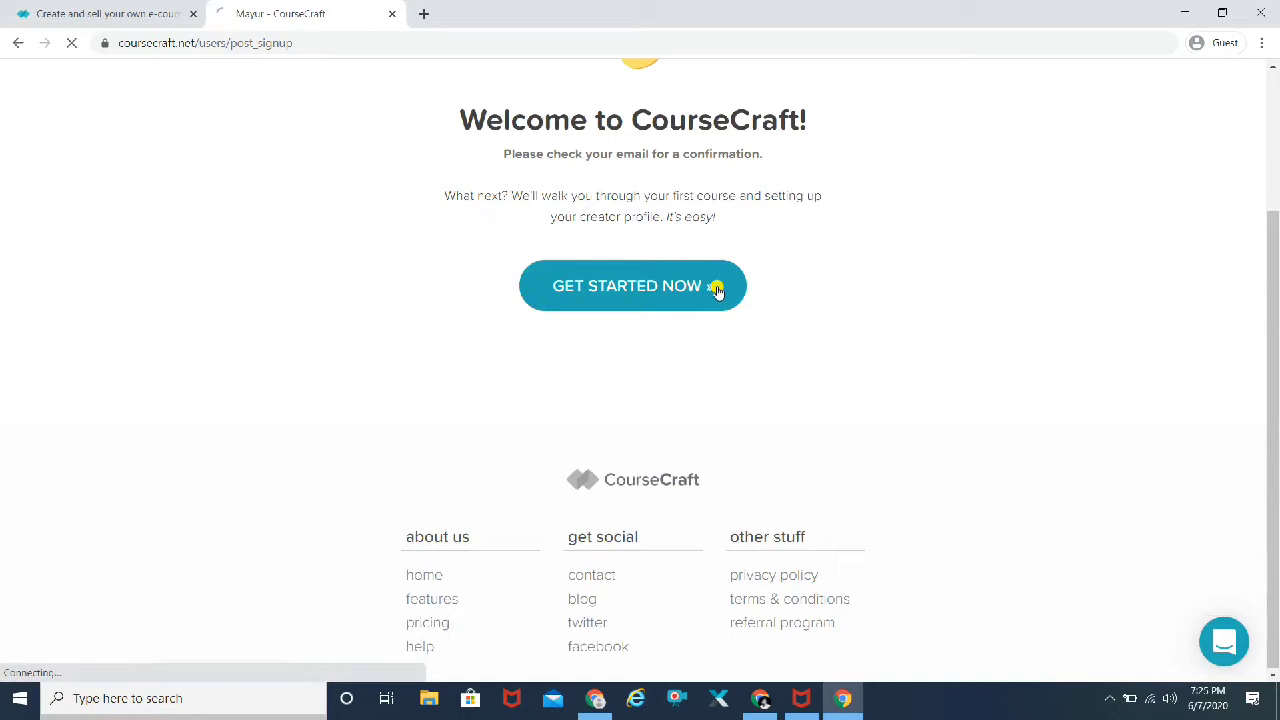
click(1108, 698)
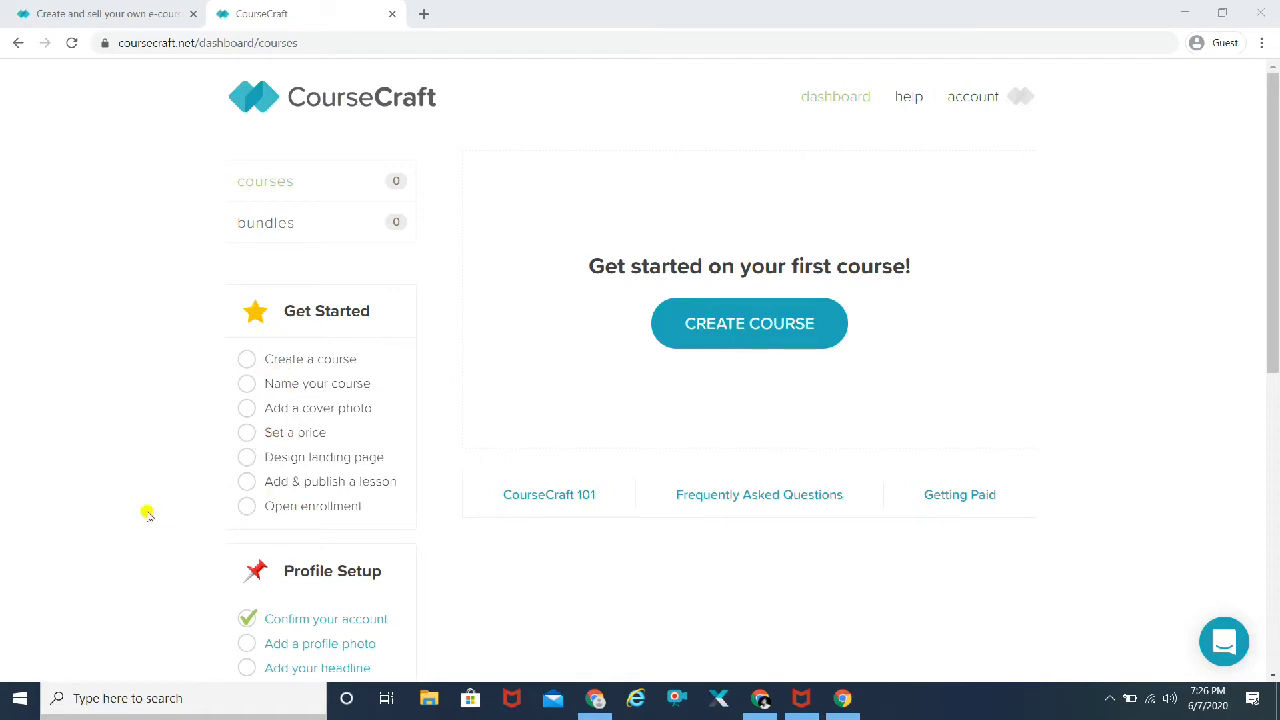
scroll(147, 513, down, 3)
scroll(147, 513, down, 1)
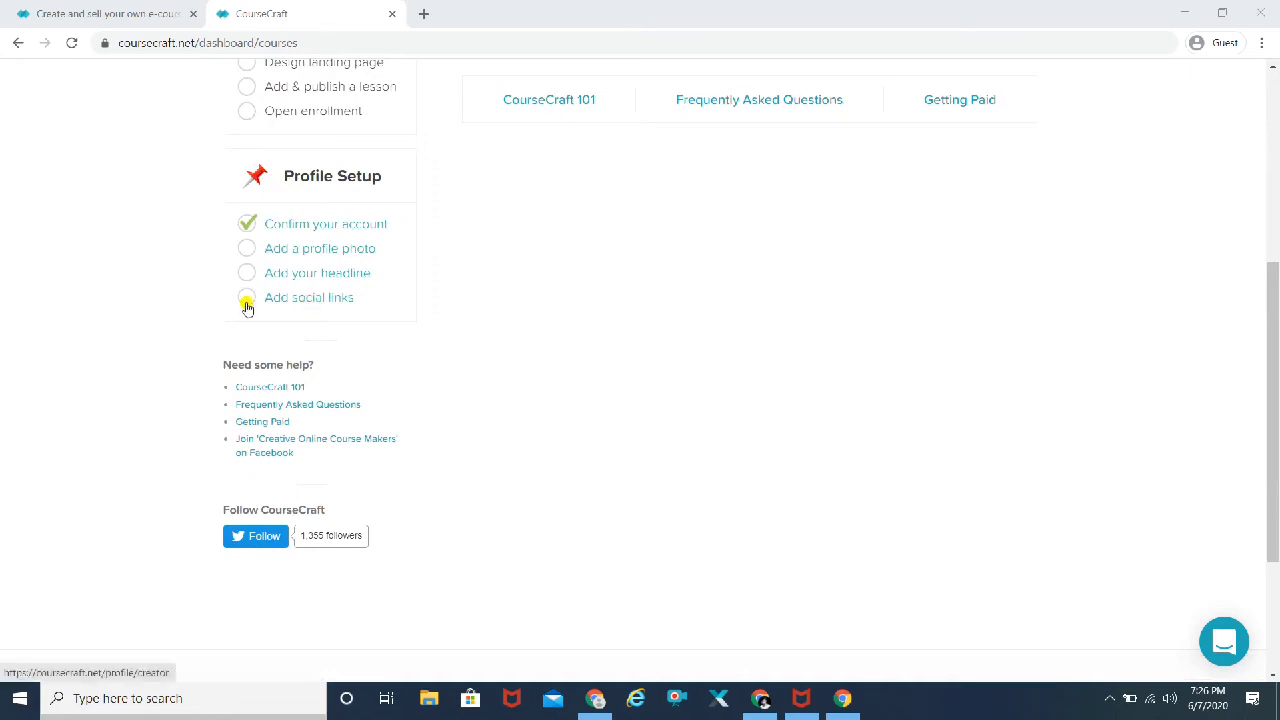
scroll(25, 316, up, 4)
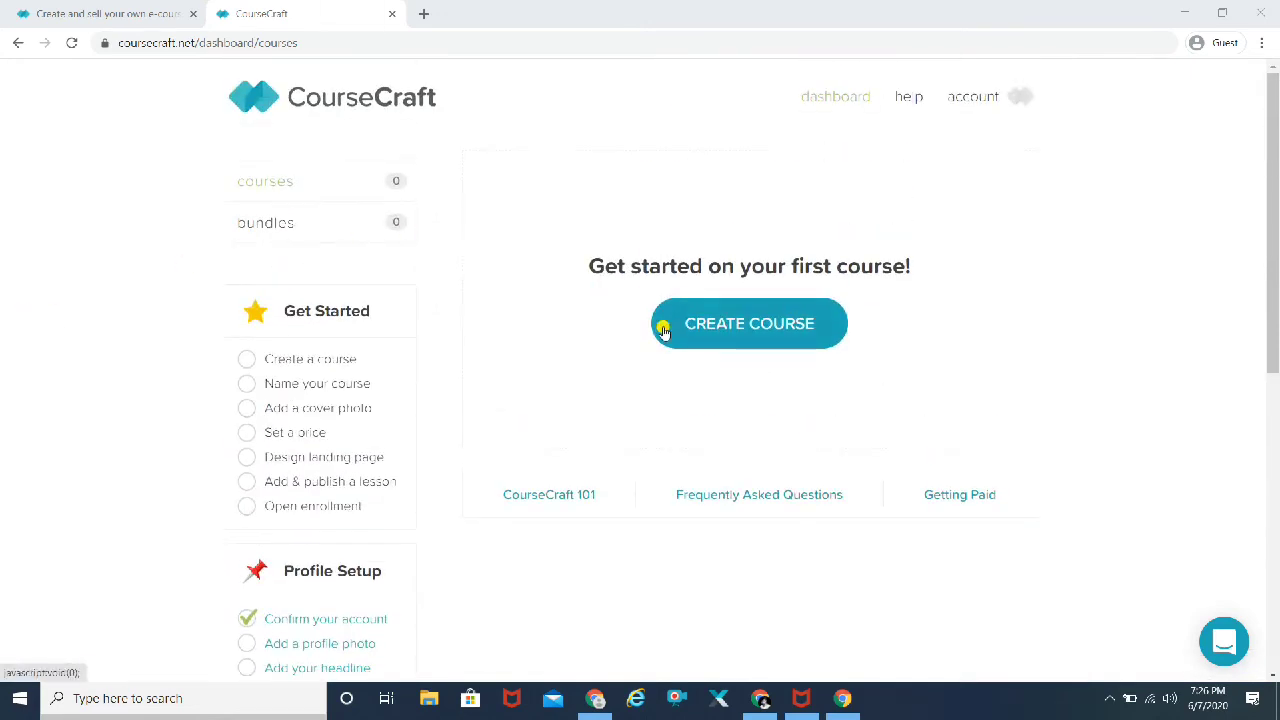
Step: Name the new course 'Quora Marketing' and bring up the cover photo file picker
click(795, 326)
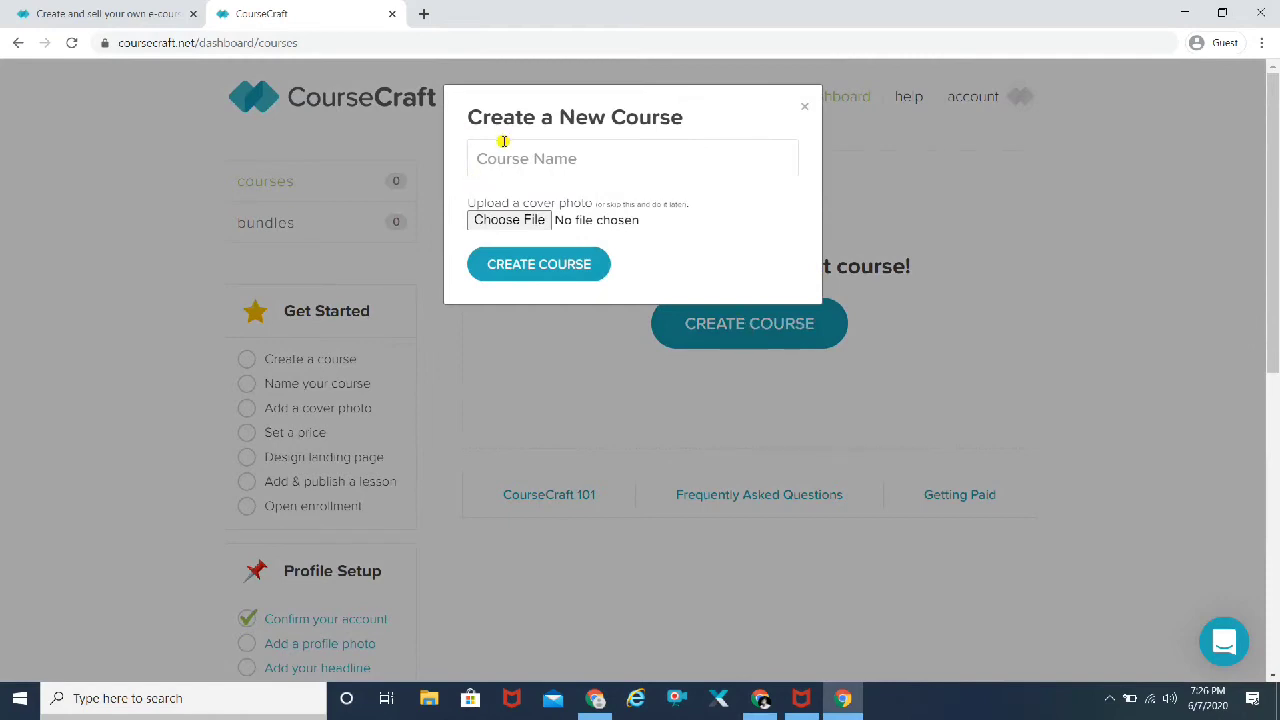
click(503, 141)
text(Quora Marketing)
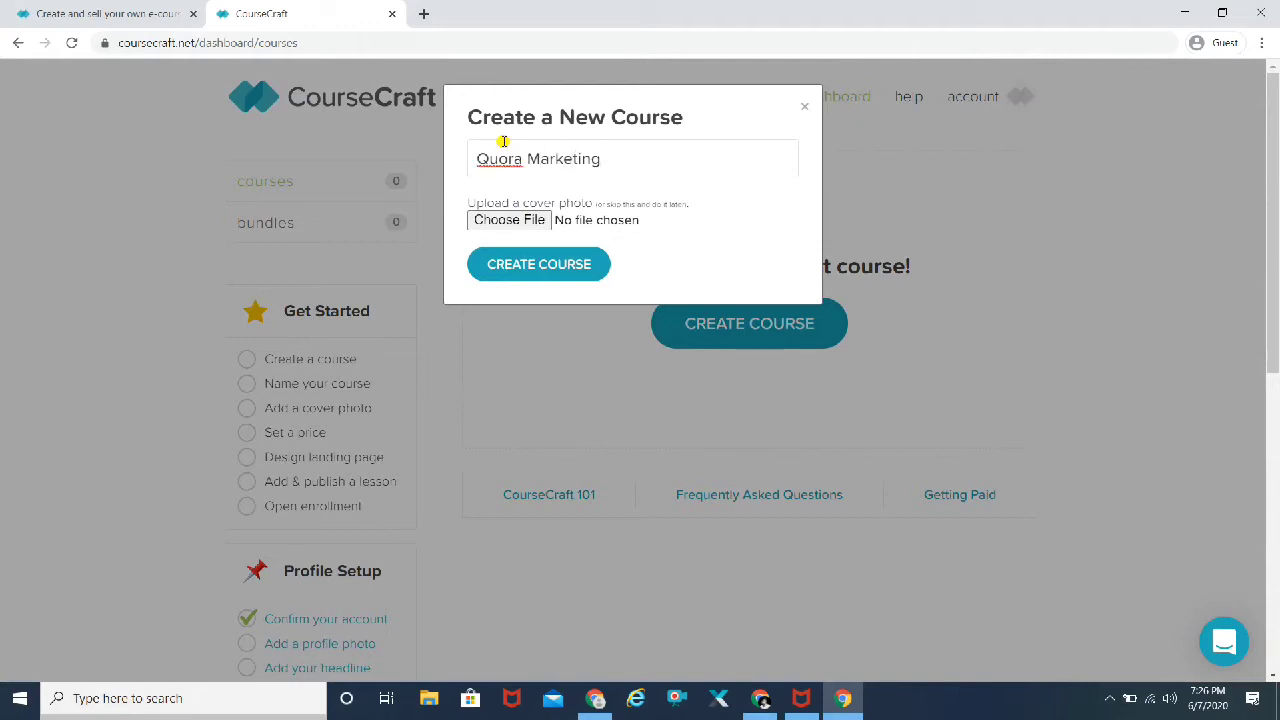
click(533, 220)
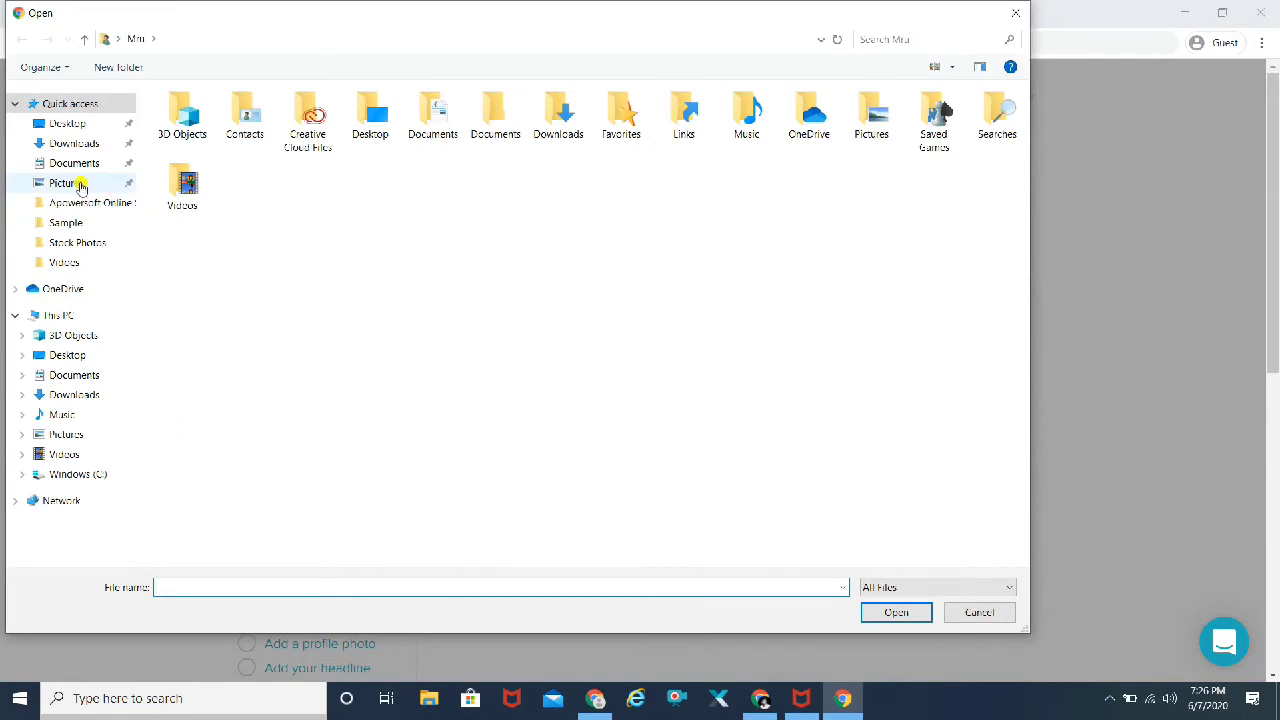
click(70, 243)
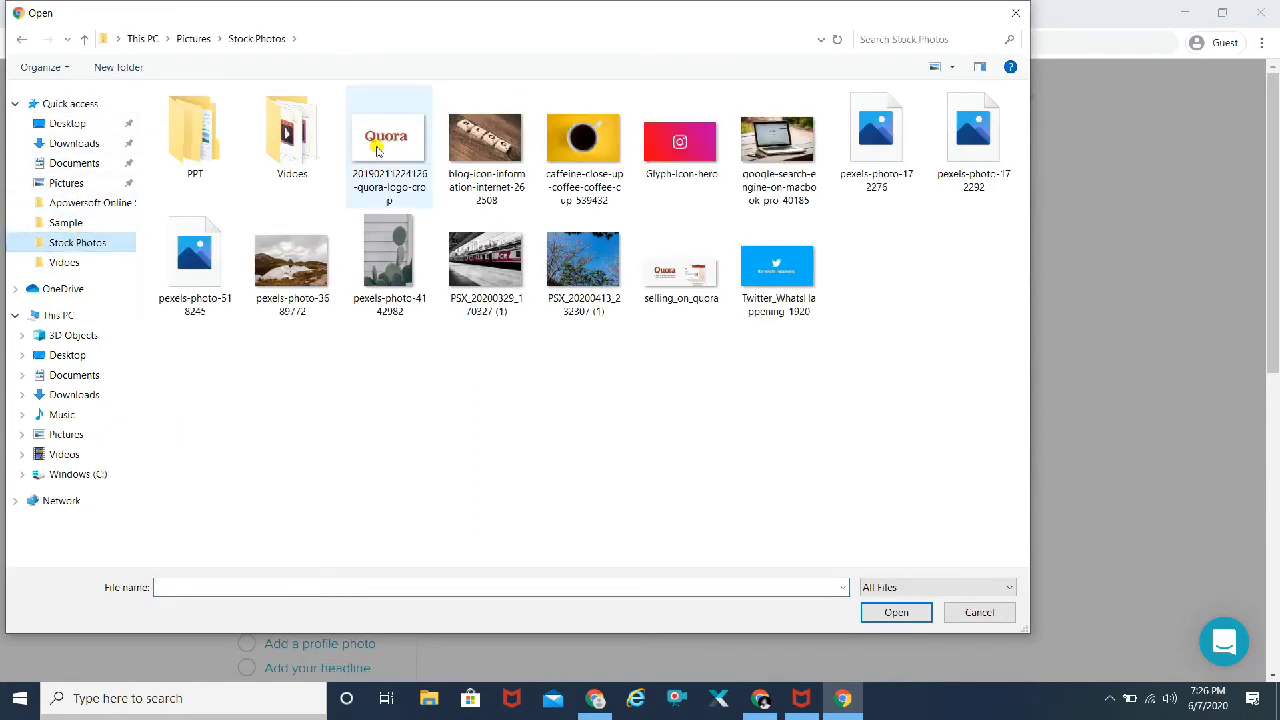
click(381, 150)
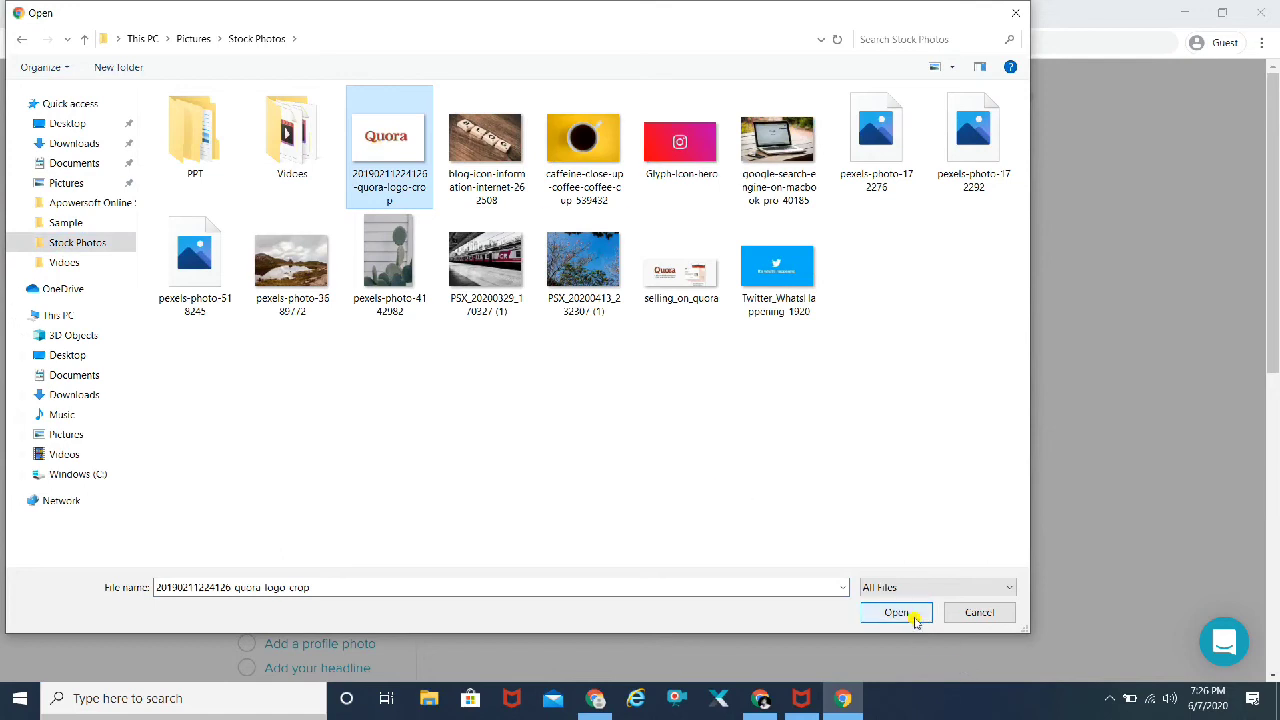
click(912, 612)
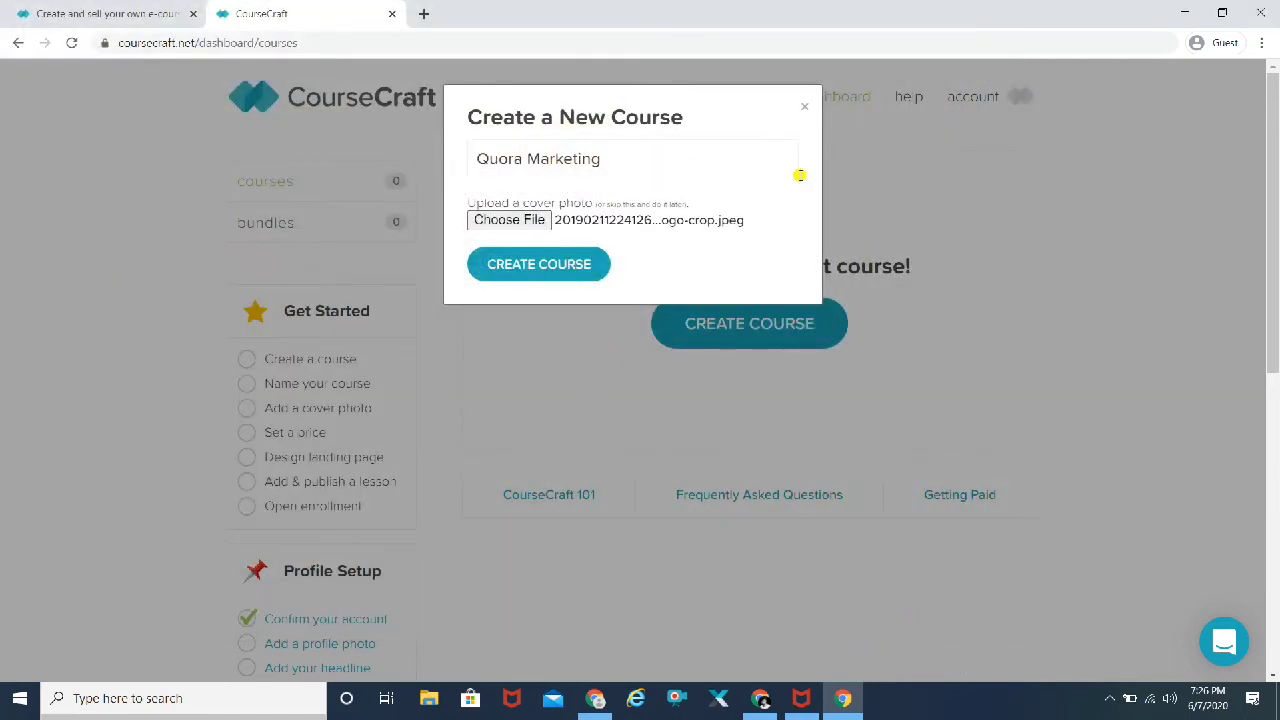
Step: Create the Quora Marketing course with the Quora logo as its cover photo
click(551, 270)
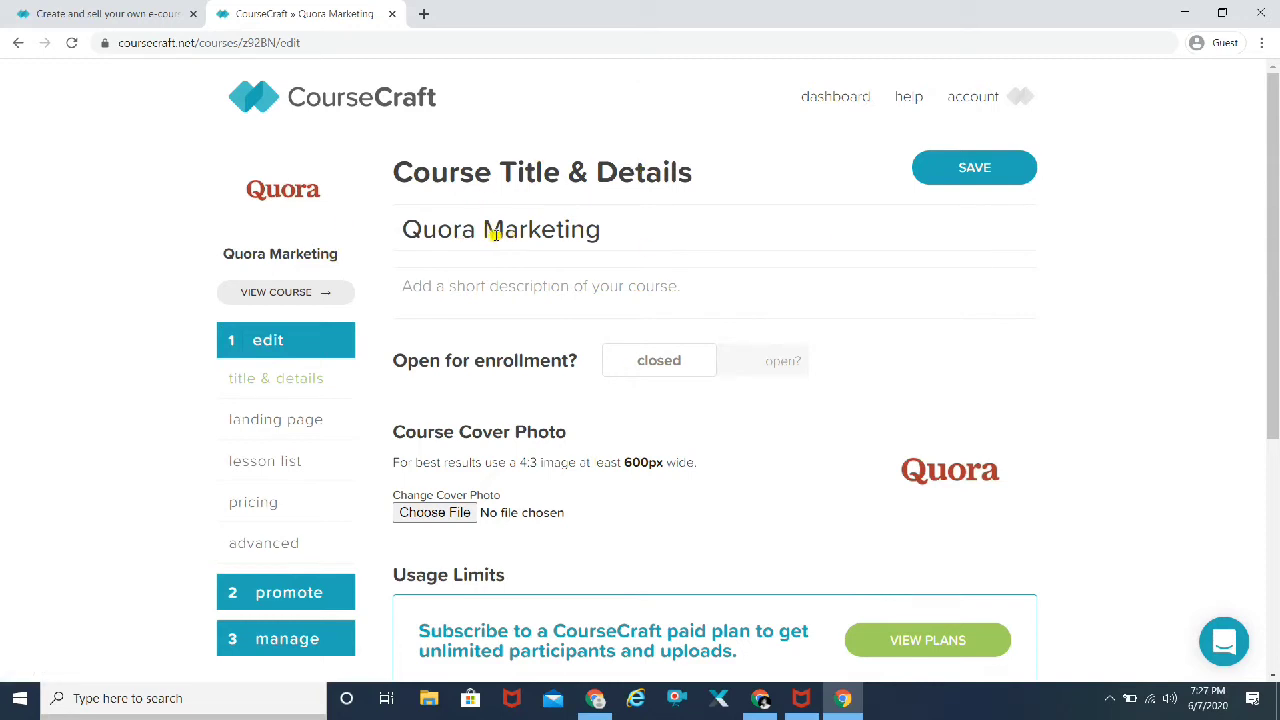
Step: Write the description 'In this course you will learn basics of Quora as a platform…'
click(478, 290)
text(gfhfg)
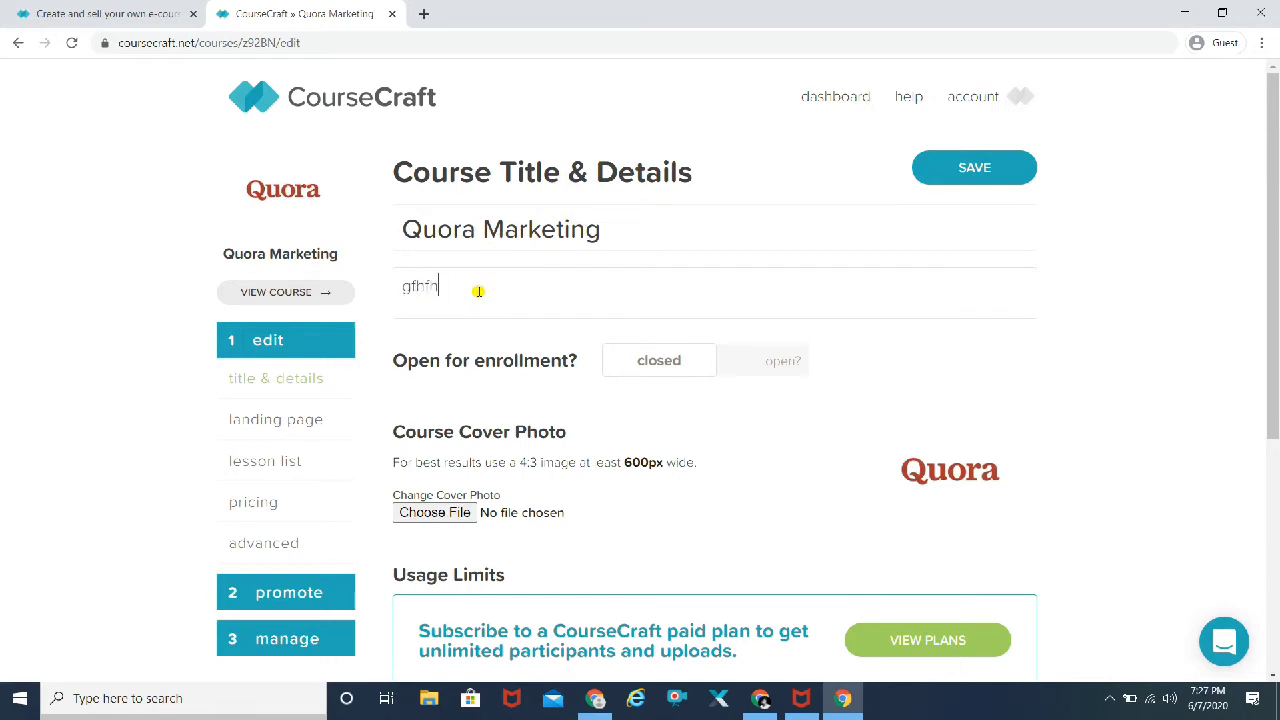
key(BackSpace)
key(BackSpace)
key(BackSpace)
key(BackSpace)
text(In this course you will learn basics of Quo)
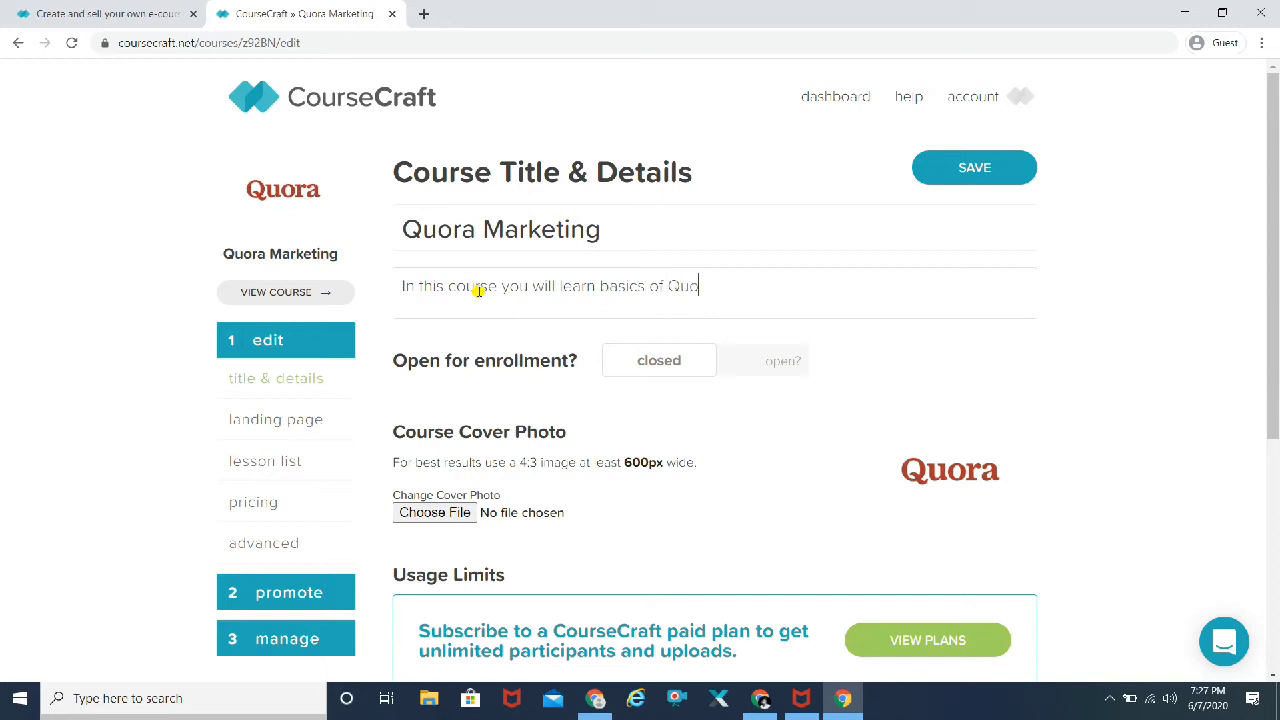
text(ra as a platform and)
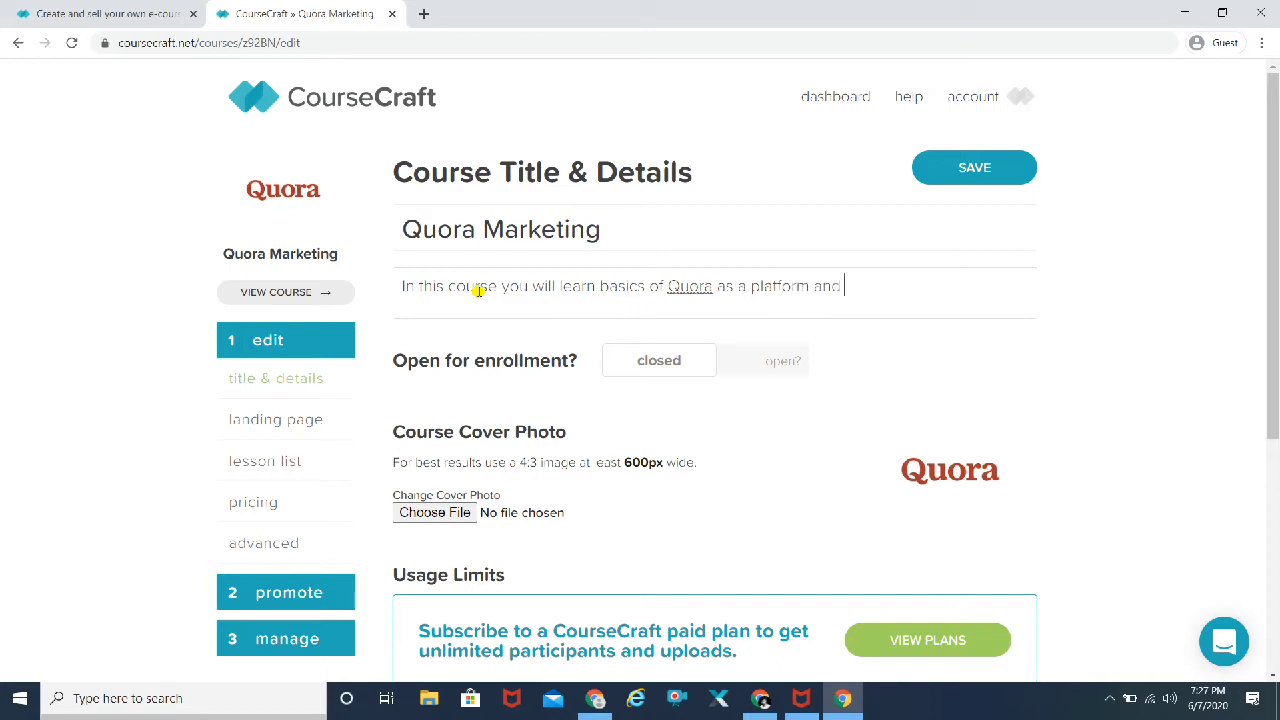
text(ra marketing skill)
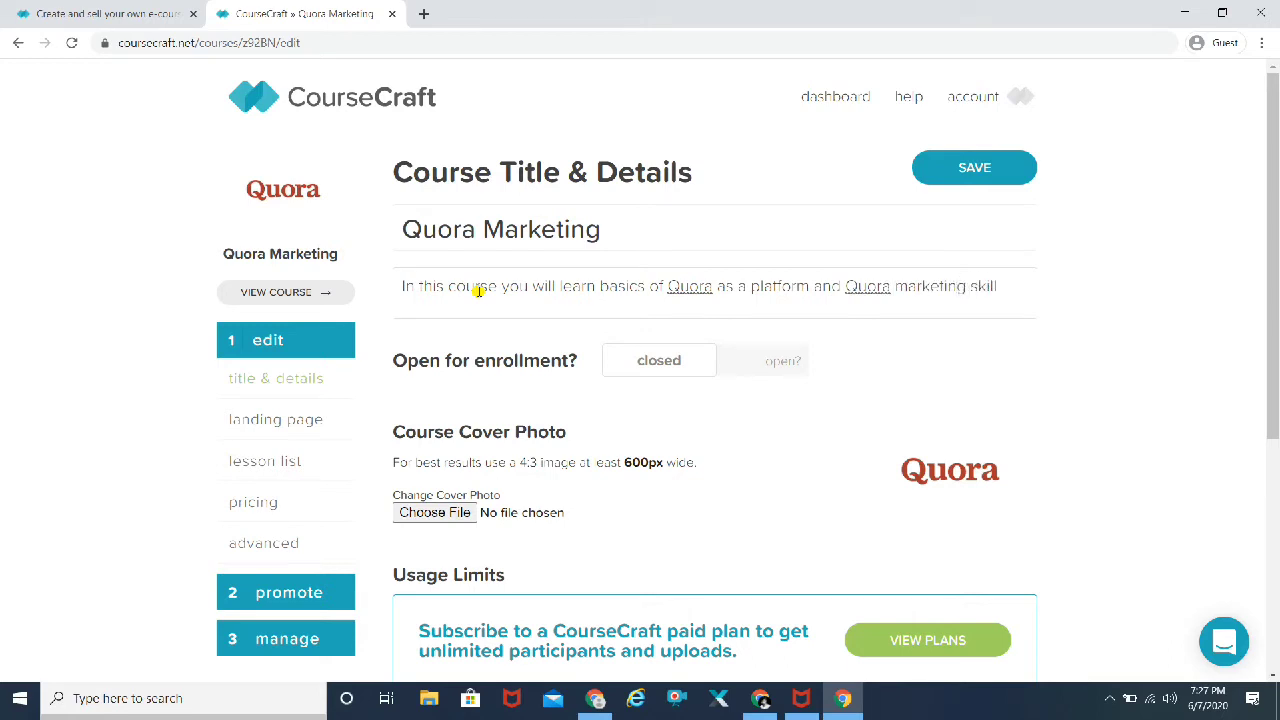
click(1064, 310)
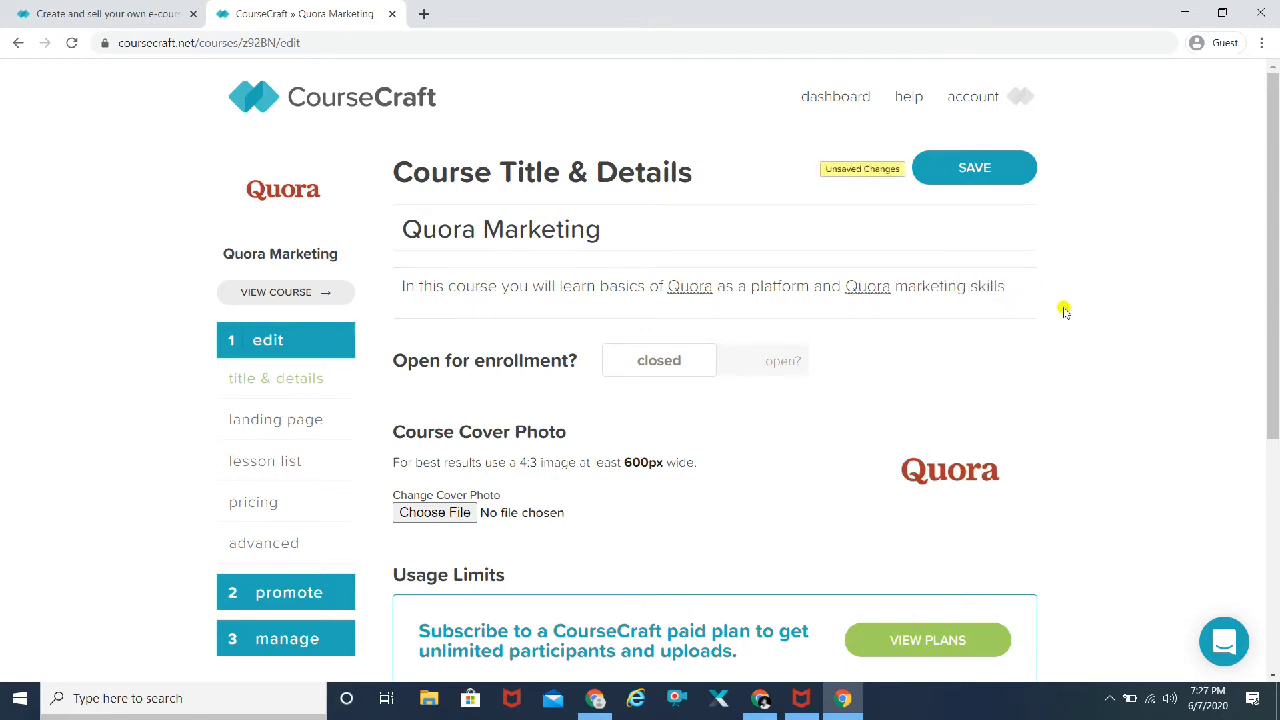
Step: Open the course for enrollment and save the course details
scroll(1065, 312, down, 2)
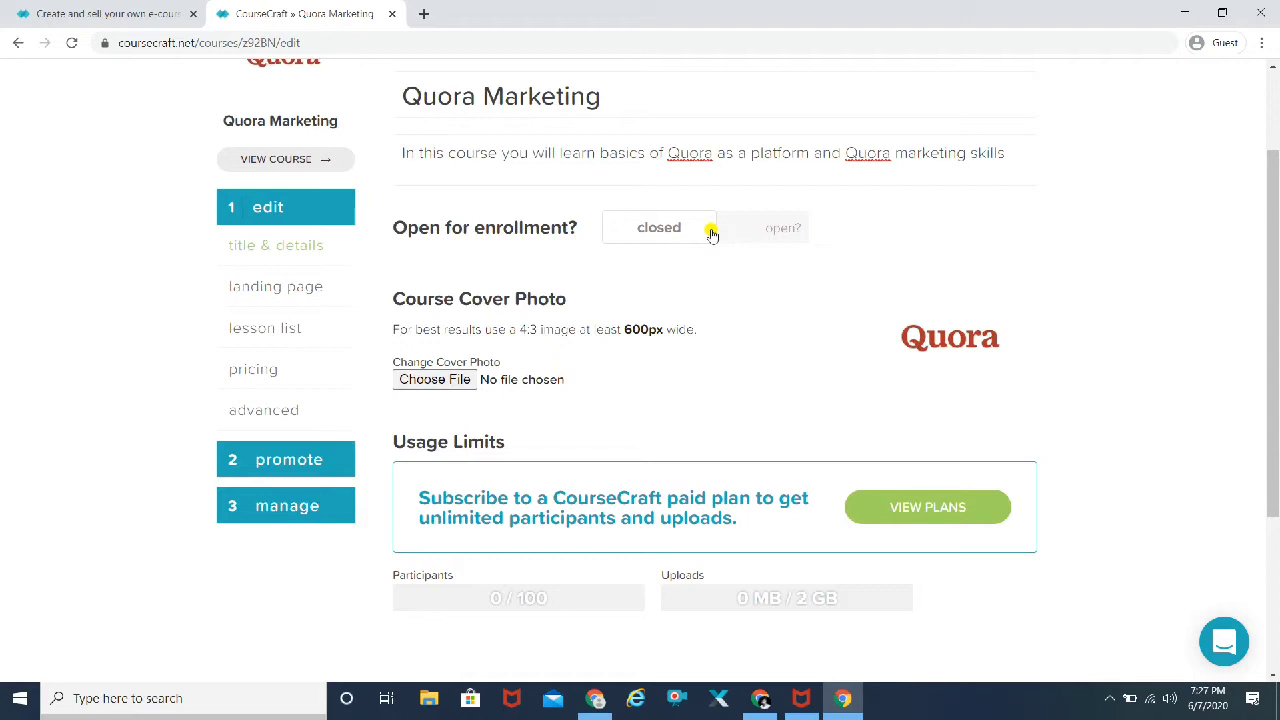
click(775, 232)
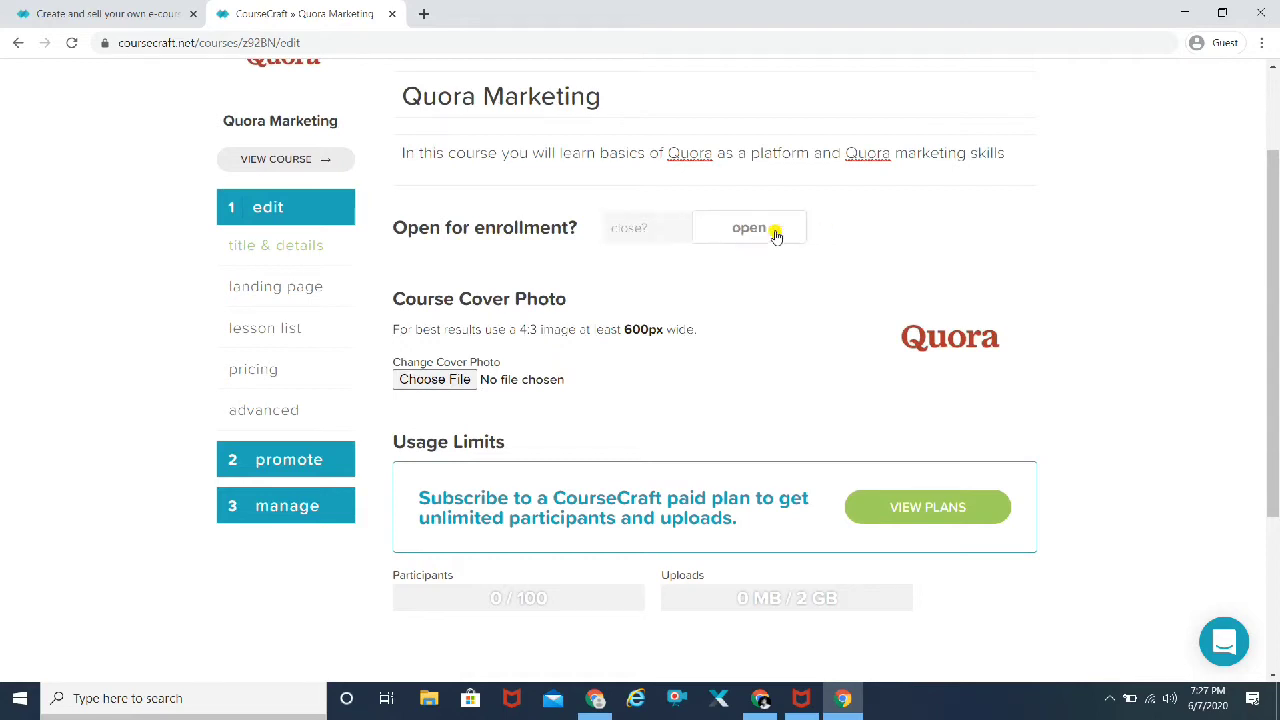
scroll(1135, 255, down, 1)
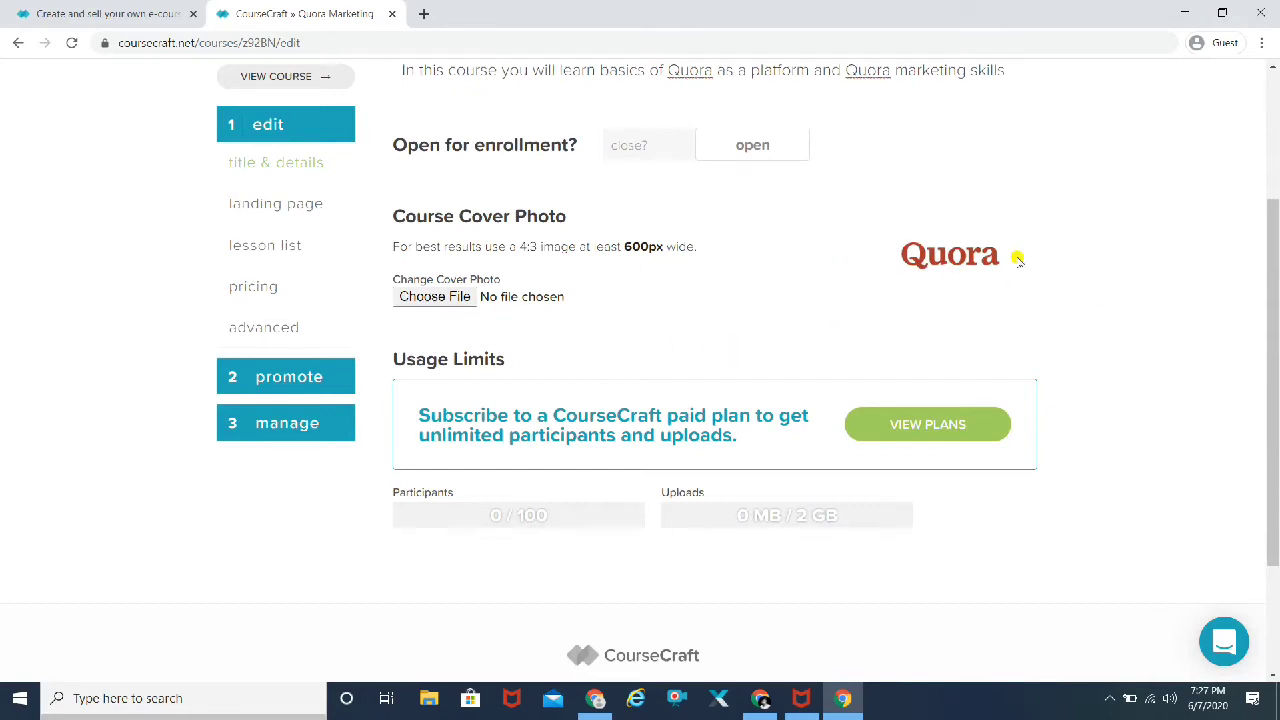
scroll(1120, 298, down, 2)
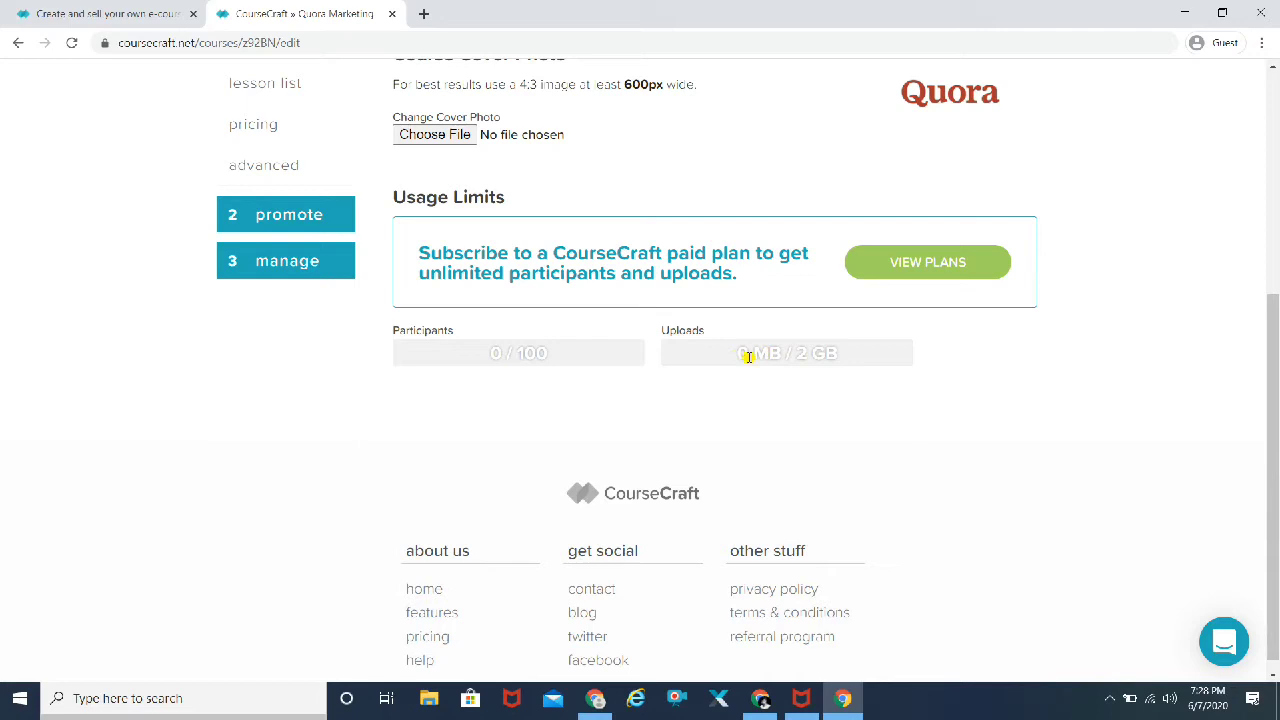
scroll(1117, 425, up, 4)
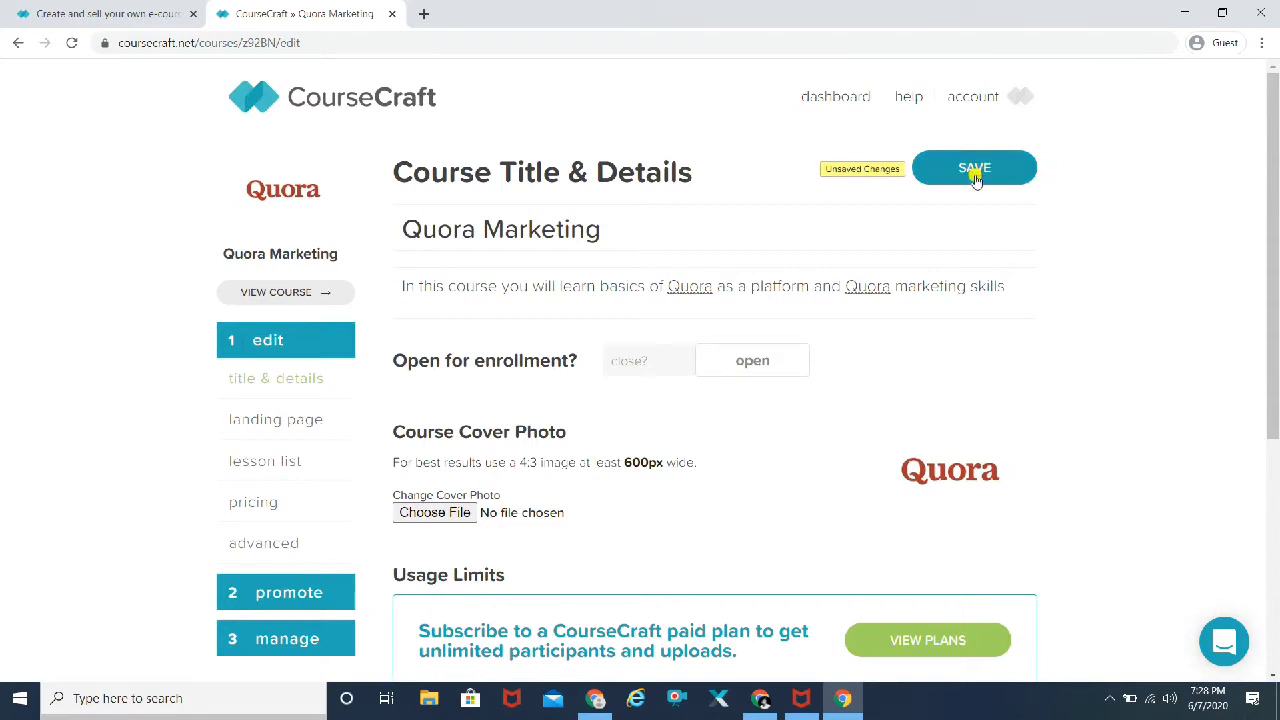
click(974, 170)
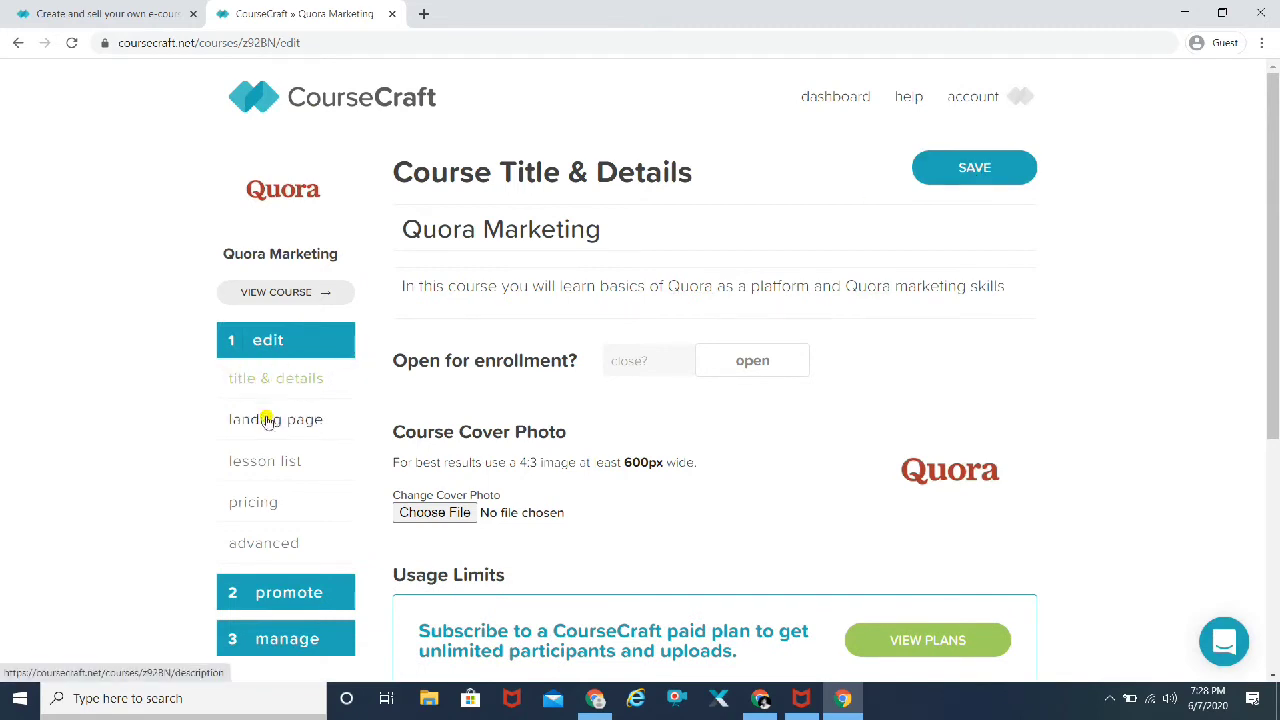
Step: Go to the Quora Marketing landing page editor and decline its welcome prompt with No Thanks
click(267, 424)
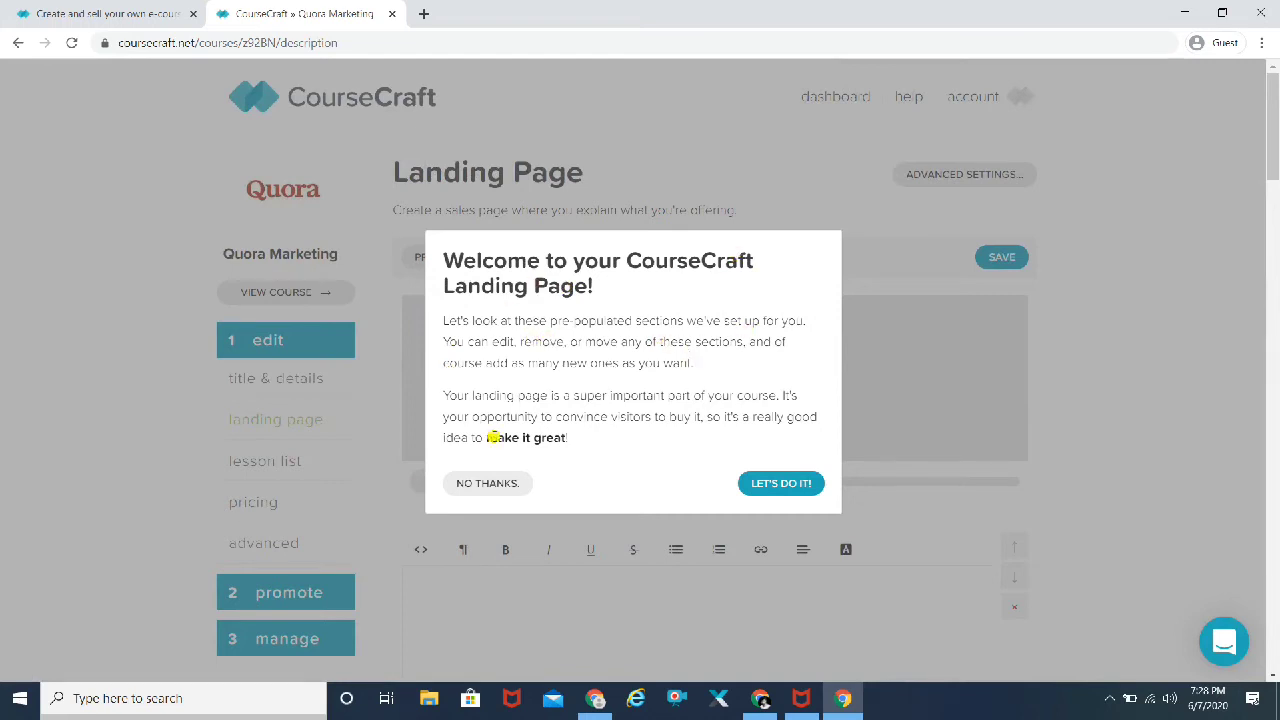
click(488, 484)
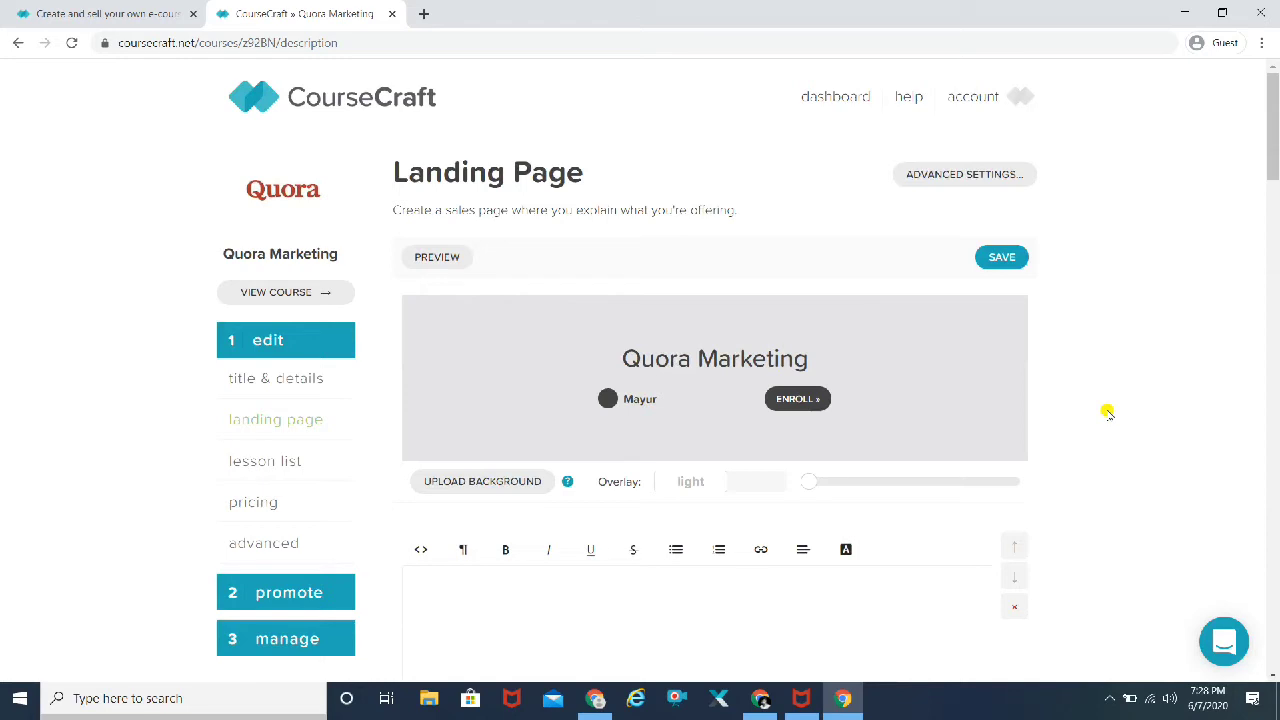
scroll(1108, 413, down, 2)
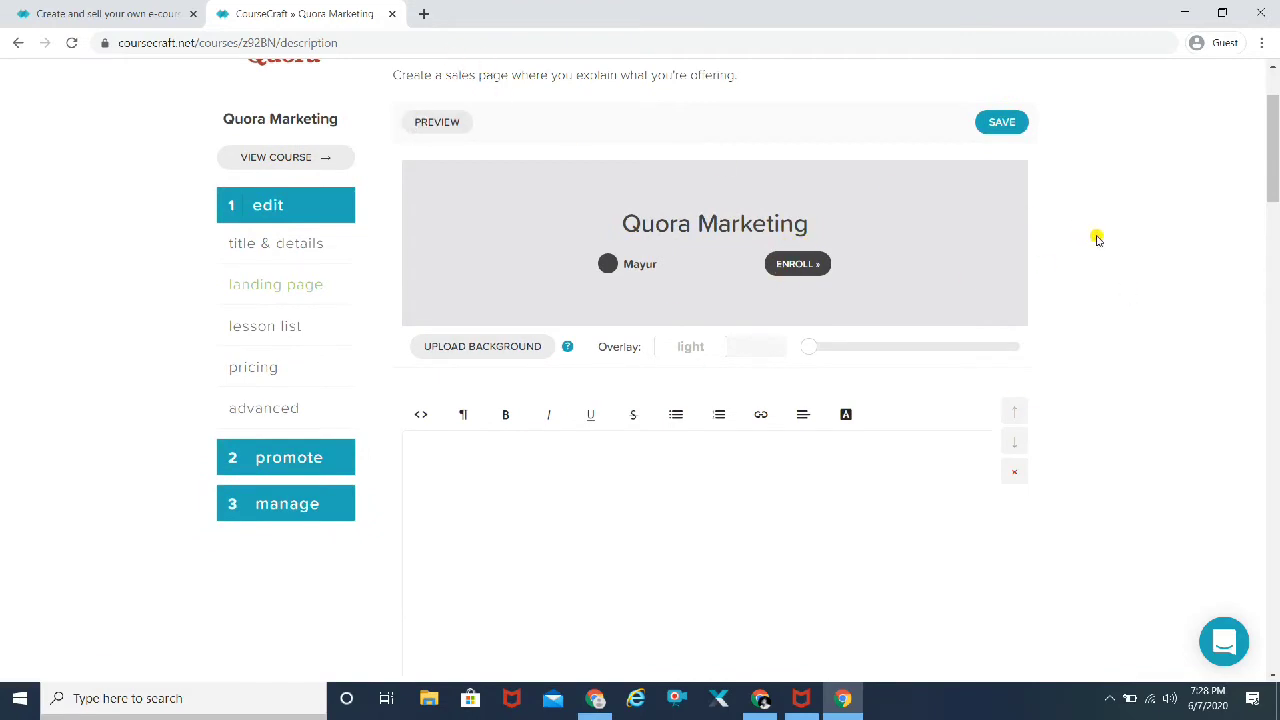
Step: Type 'Quora basics' followed by filler paragraphs into the landing page text block
scroll(1099, 239, down, 3)
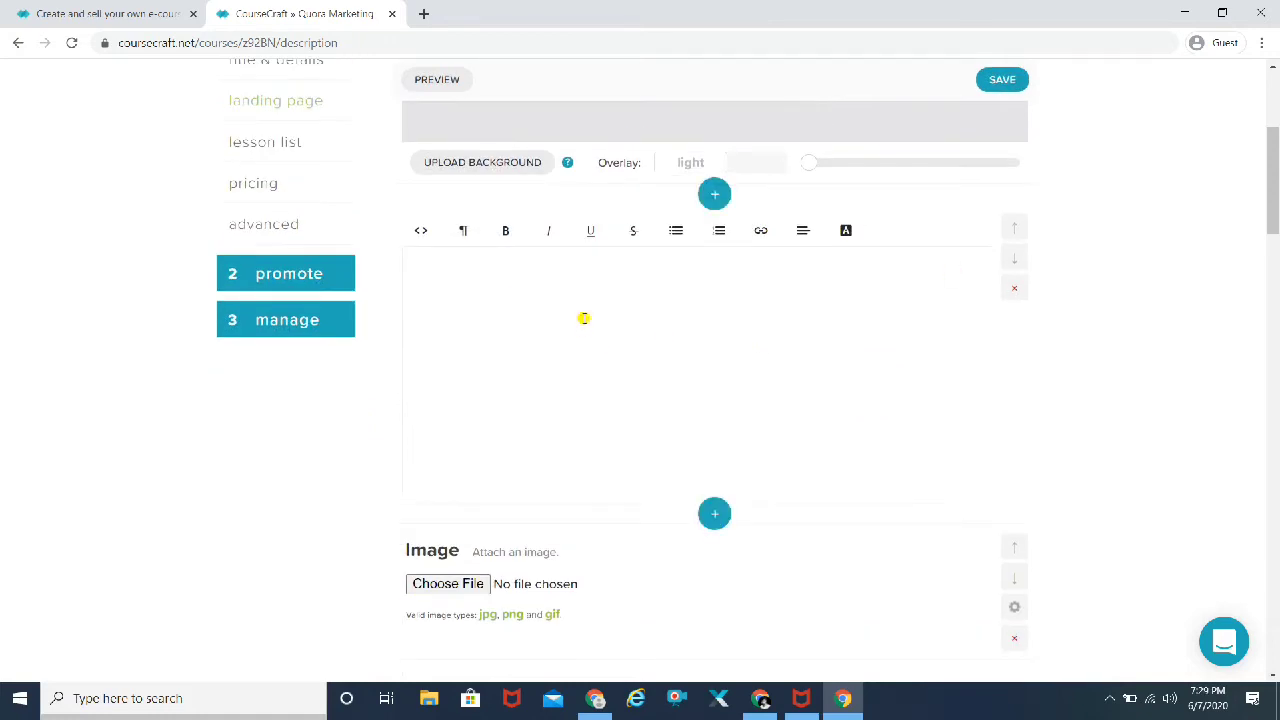
text(uora basics snsjshshjhsjhsjhjshj)
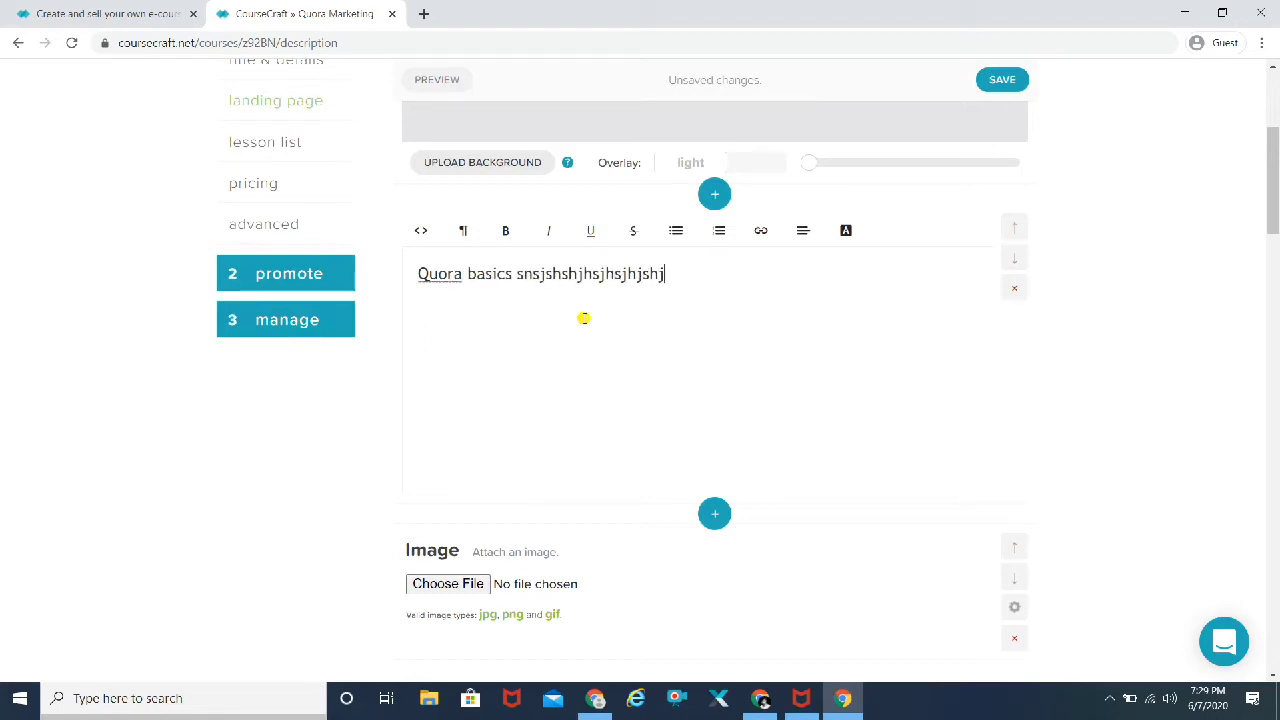
text(sjjsjsjsjsj)
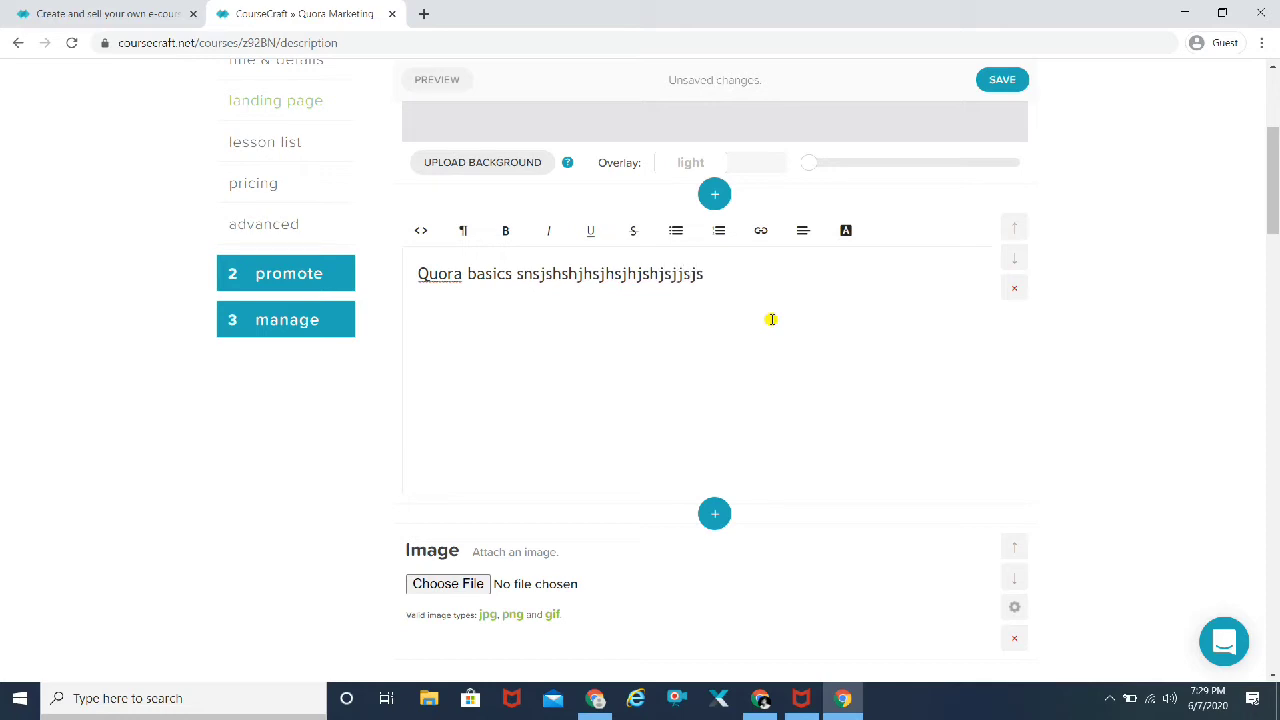
key(Return)
text(shshshhshs  shshsh)
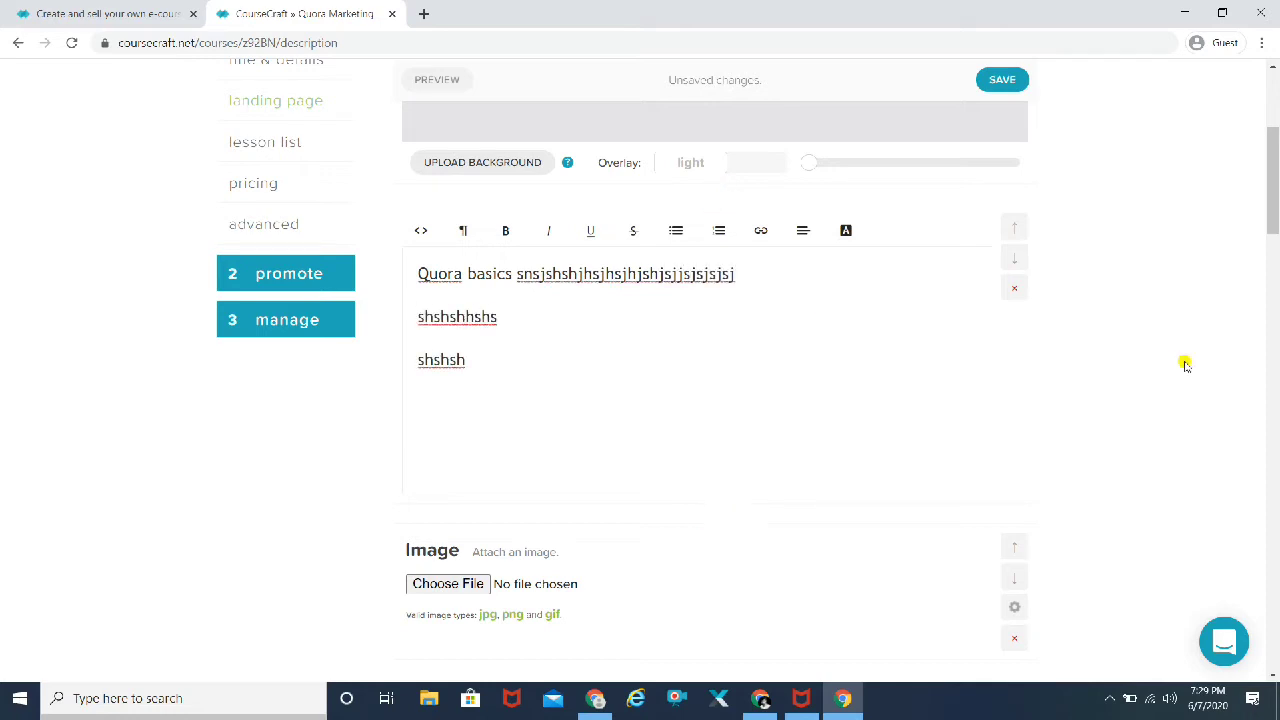
Step: Choose a picture file for the landing page's Image block
scroll(1184, 366, down, 4)
scroll(1184, 366, up, 1)
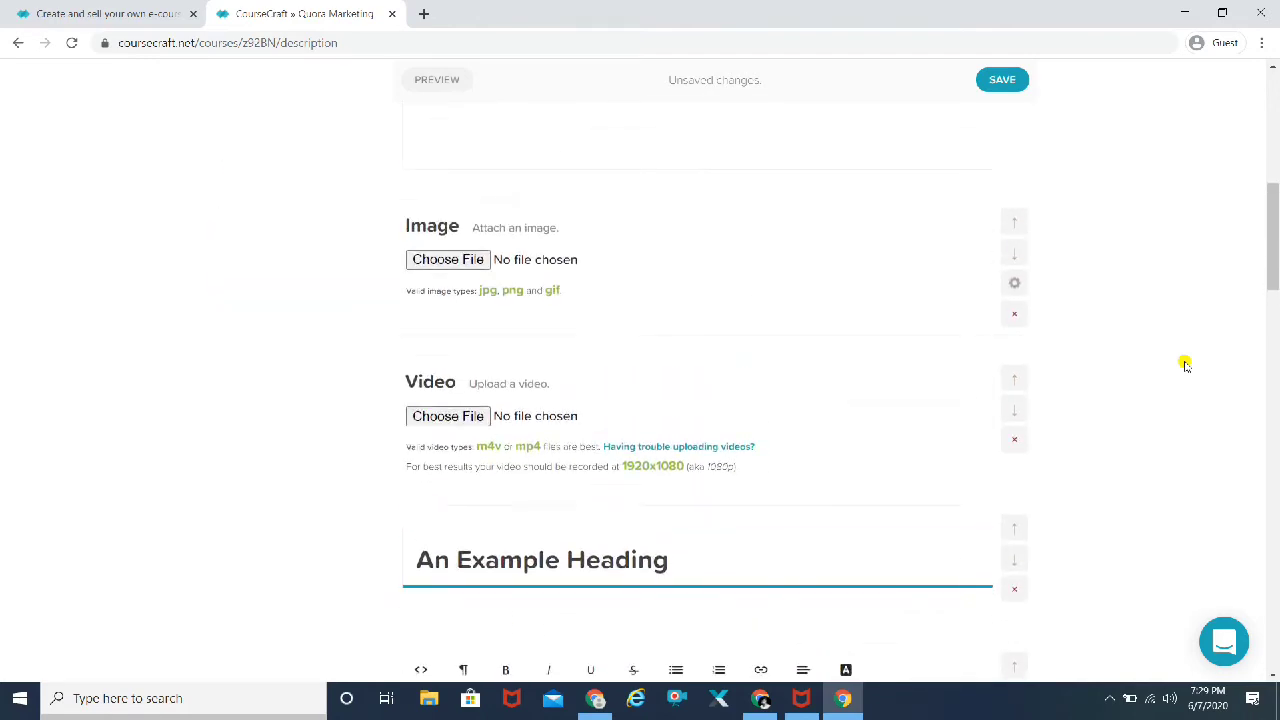
click(455, 261)
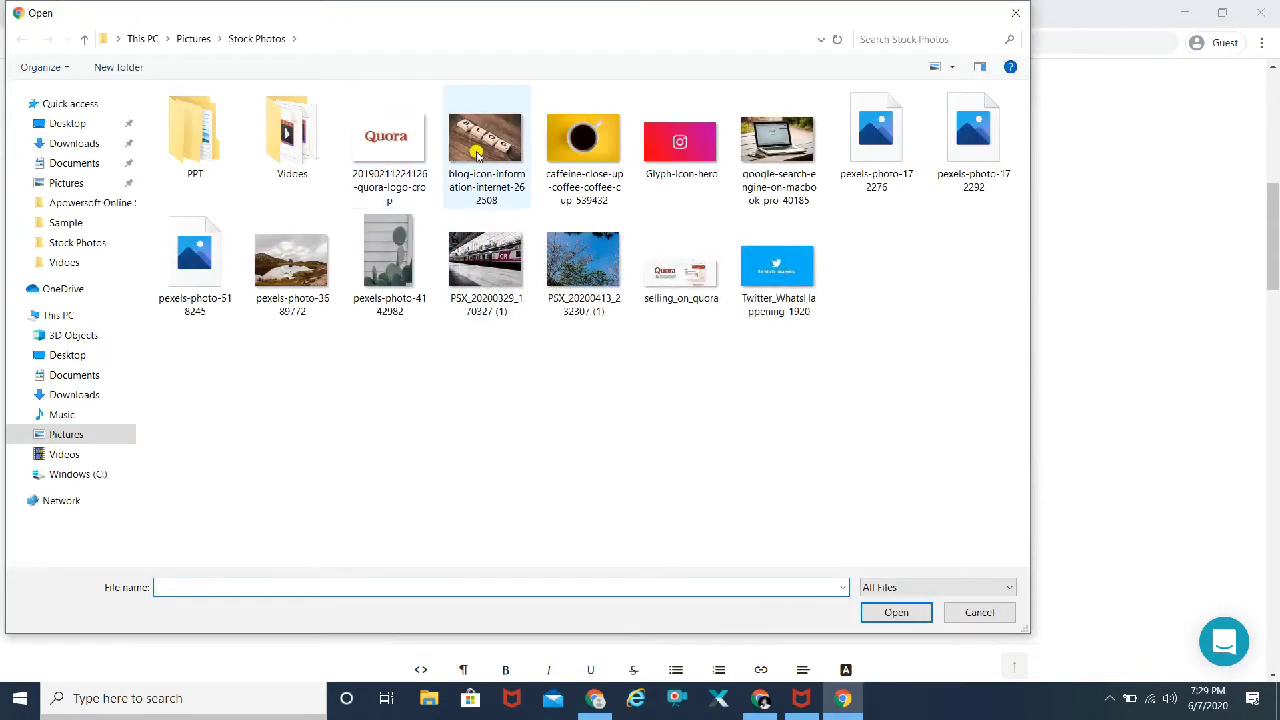
Step: Upload the Quora logo file from Stock Photos into the landing page's Image block
click(380, 153)
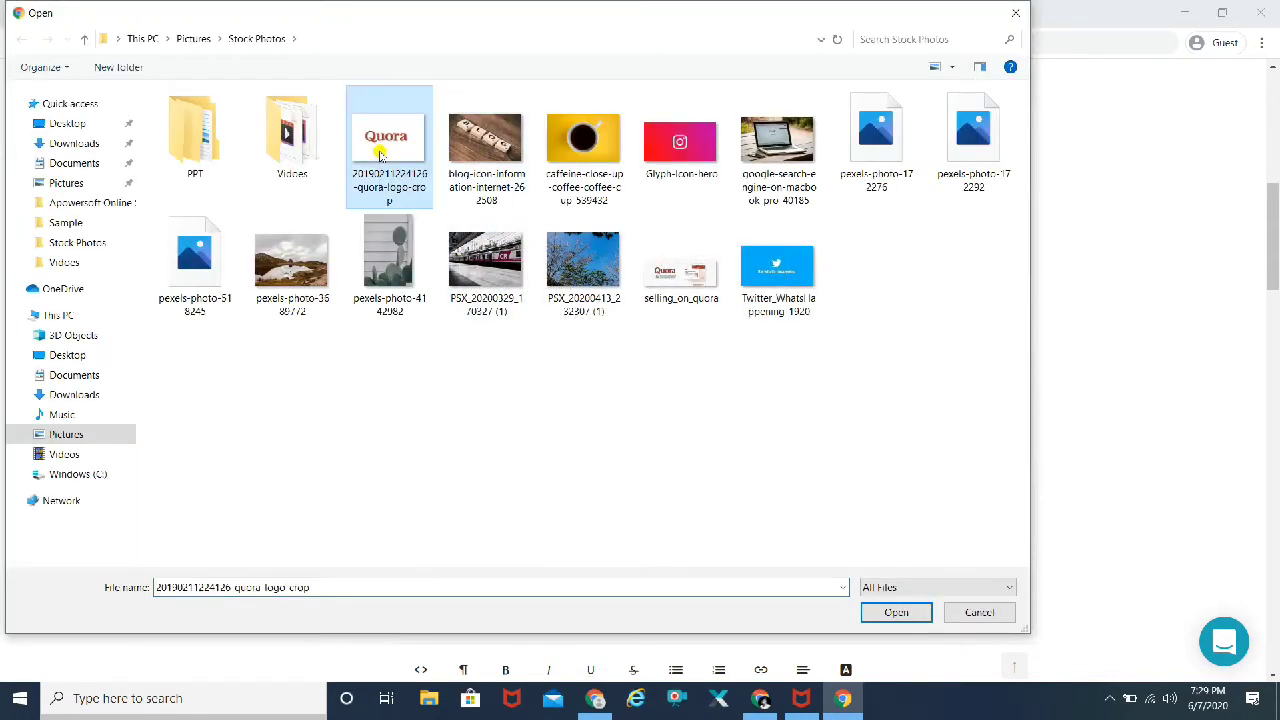
click(888, 614)
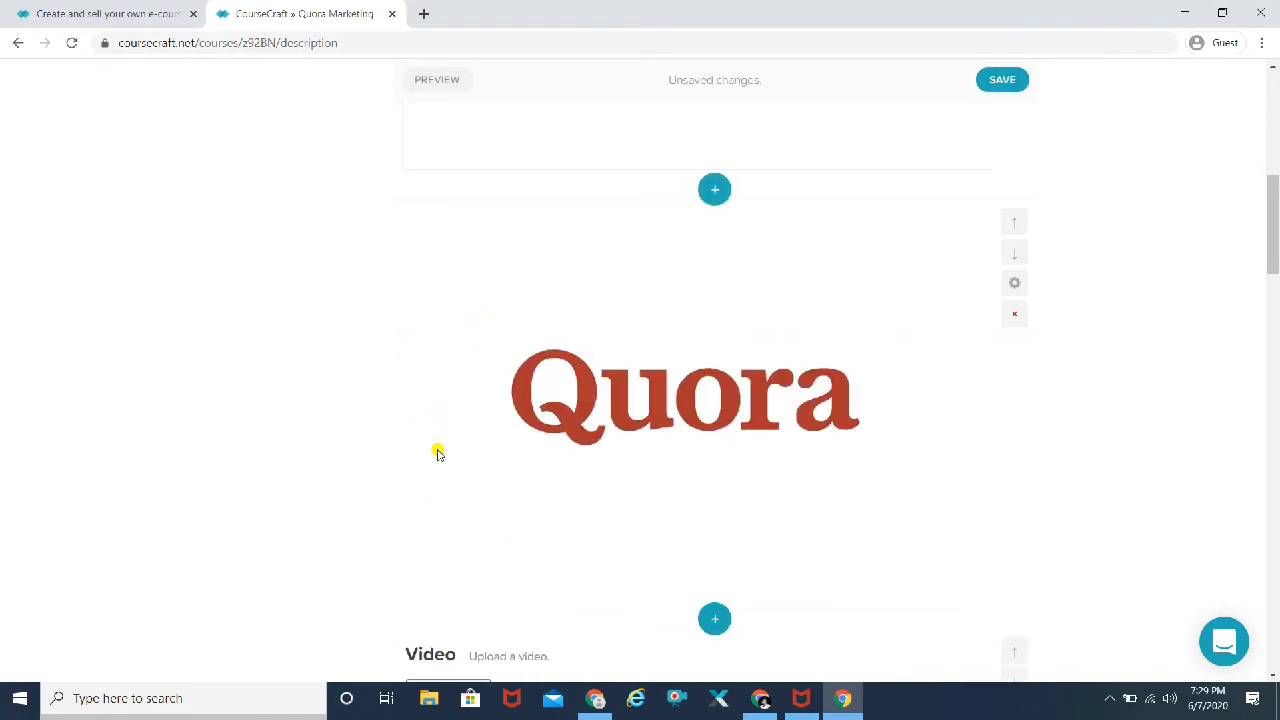
Step: Scroll the course description down past the Quora logo to the empty Video block
scroll(1181, 377, down, 3)
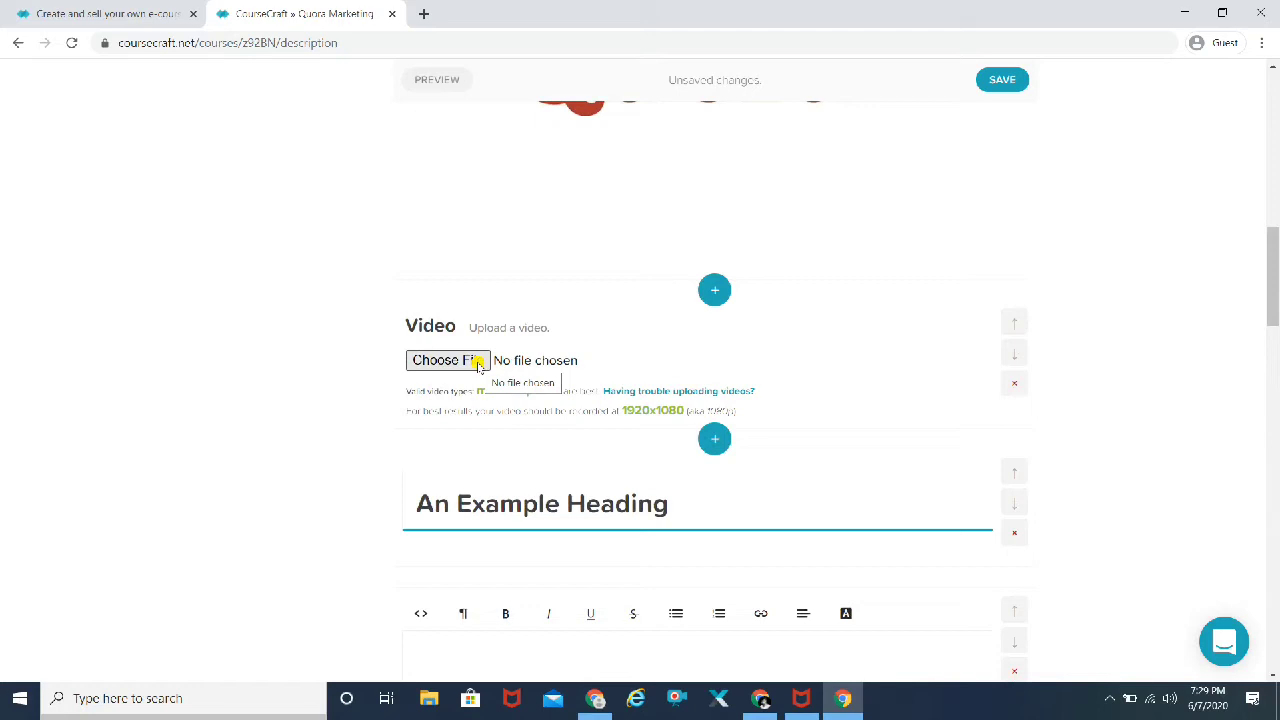
scroll(1106, 363, up, 5)
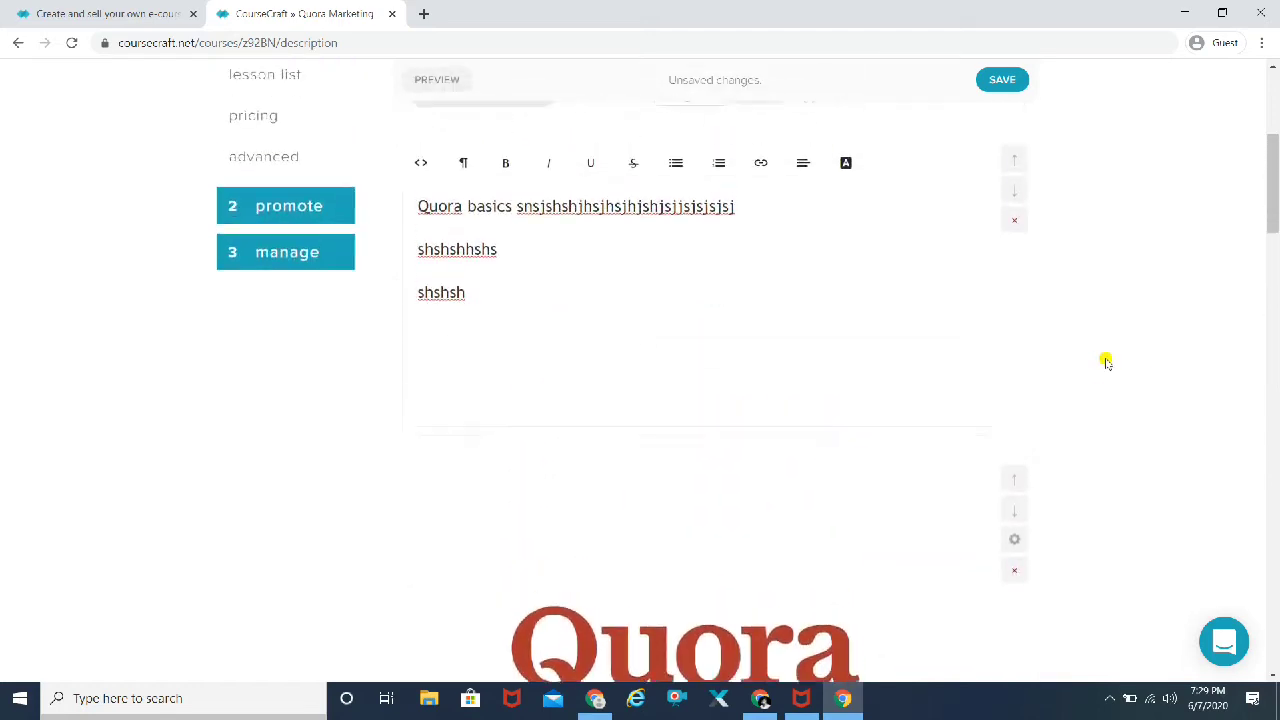
scroll(1106, 363, up, 4)
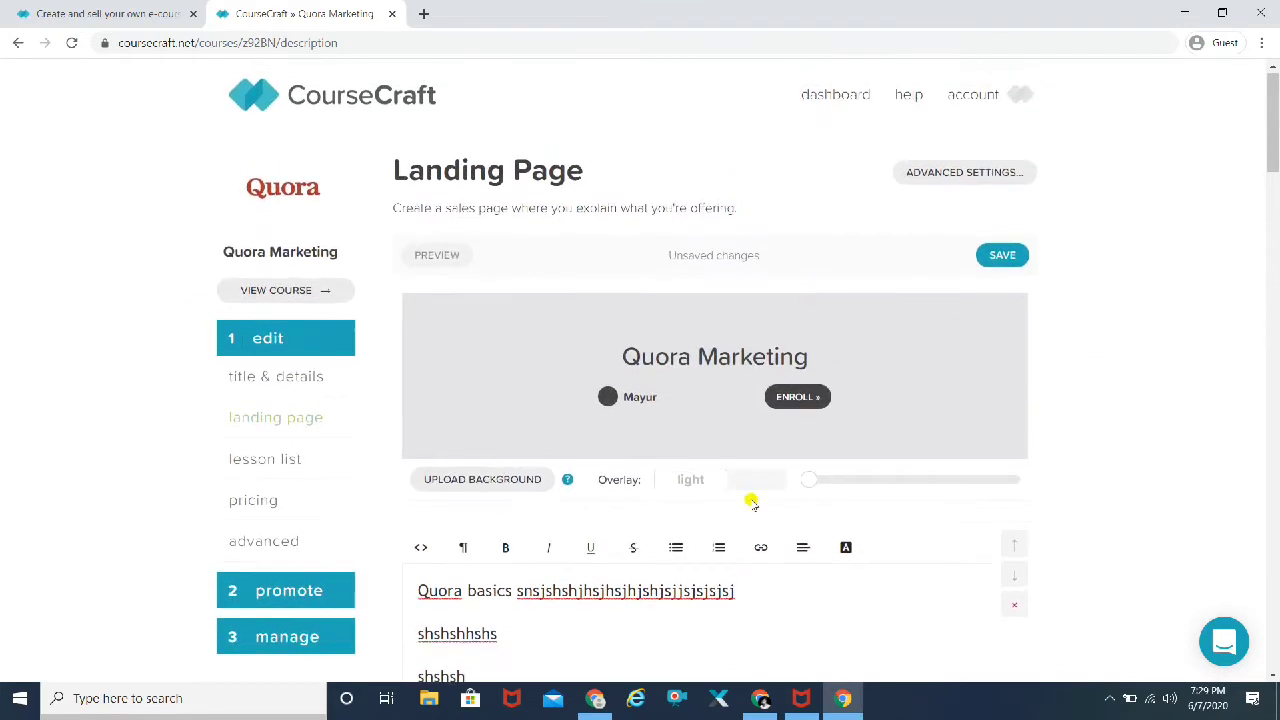
scroll(1111, 372, down, 1)
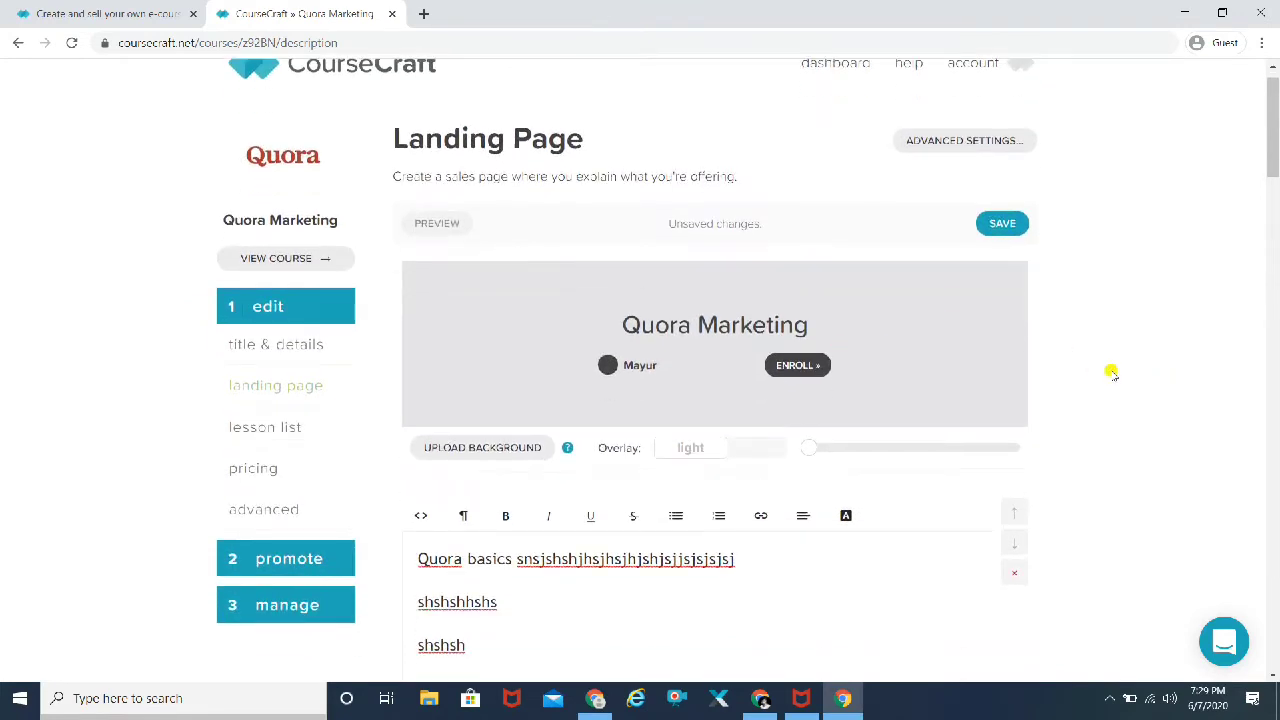
scroll(1111, 372, down, 2)
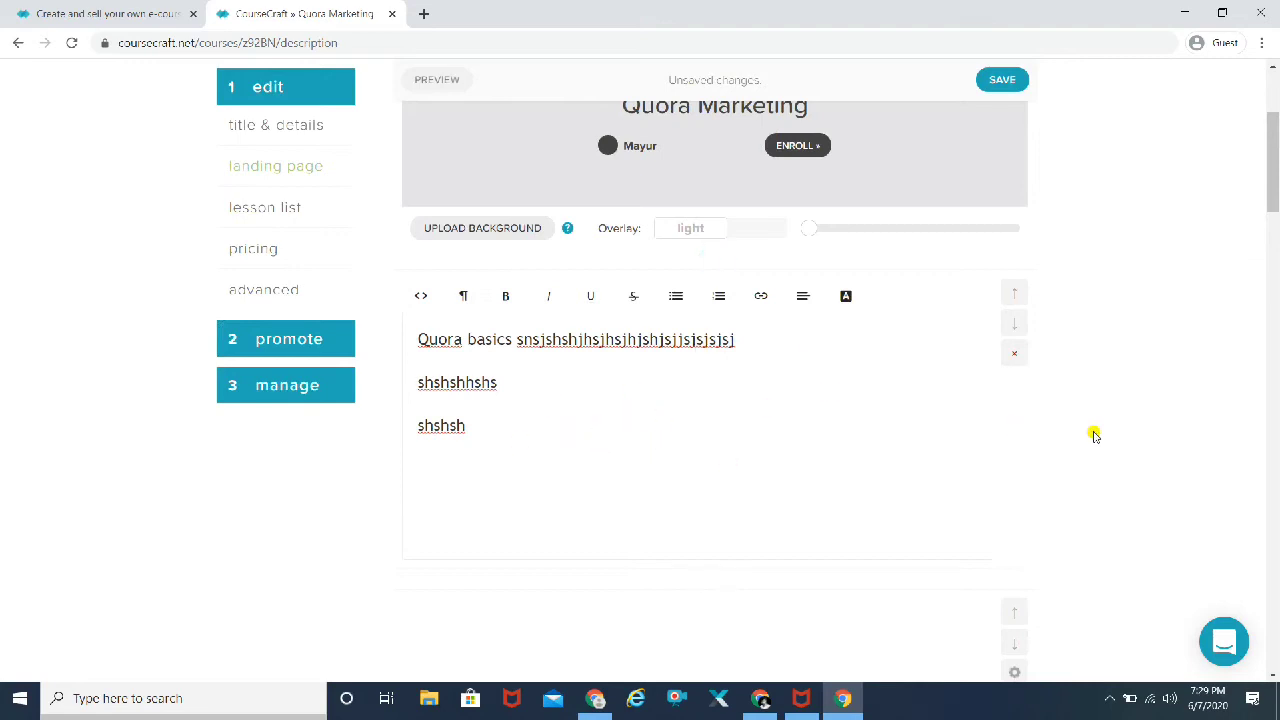
scroll(1095, 435, down, 3)
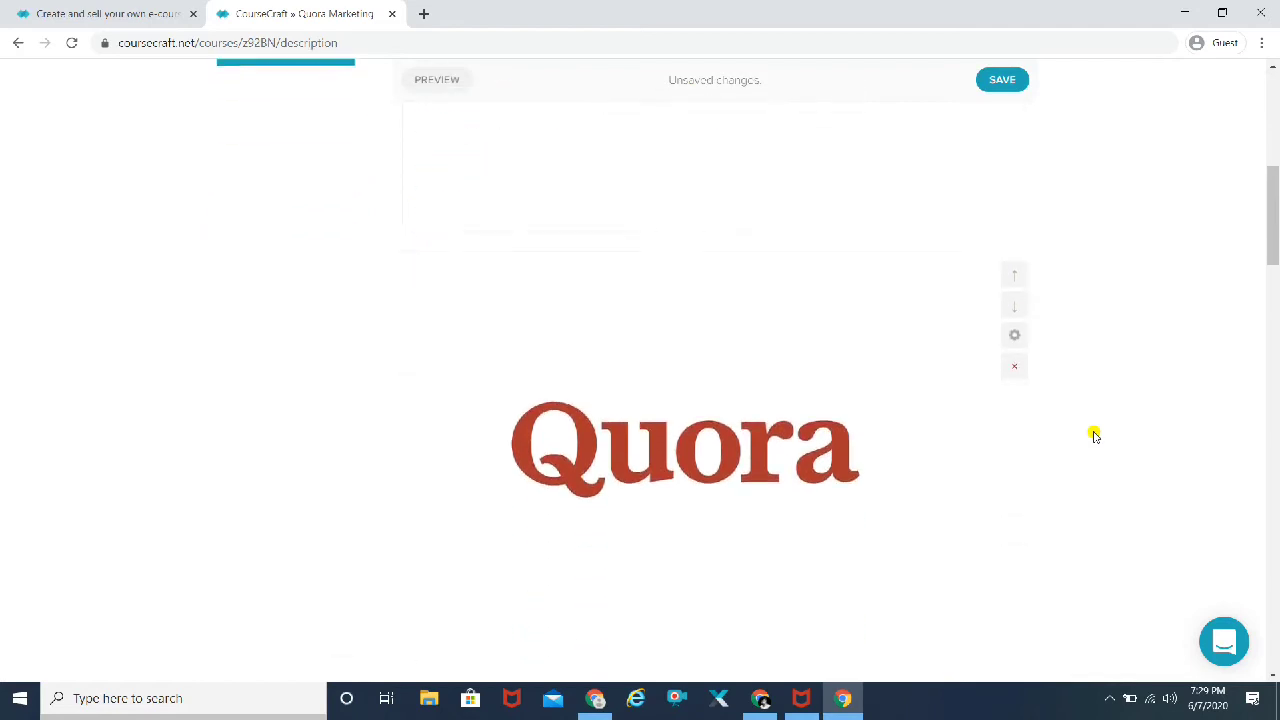
scroll(1095, 435, down, 2)
scroll(1094, 434, up, 6)
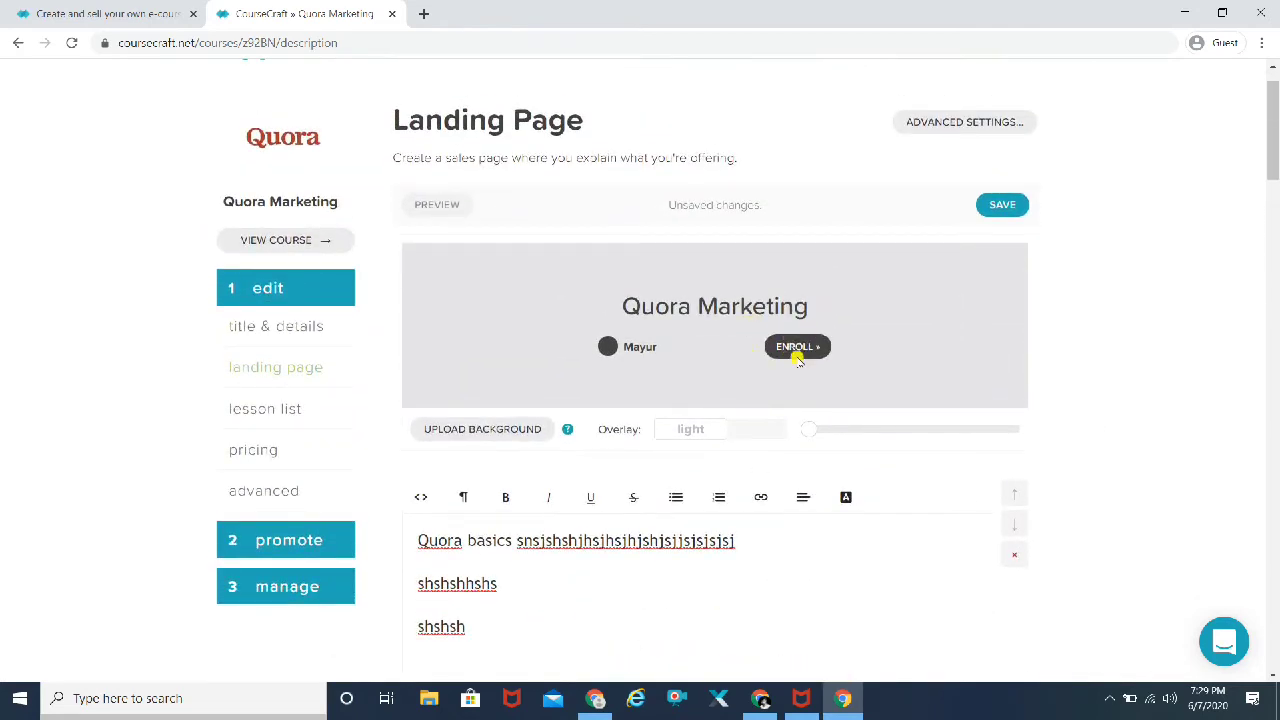
scroll(1154, 401, down, 6)
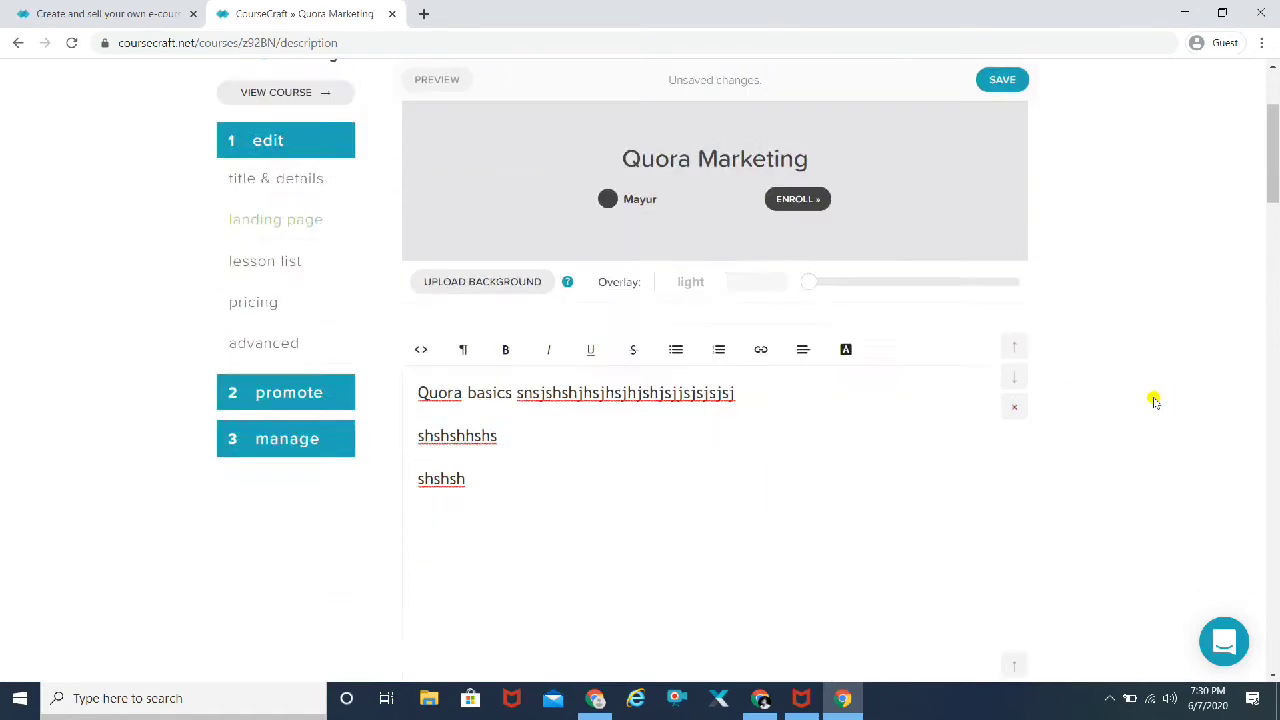
scroll(1154, 401, down, 2)
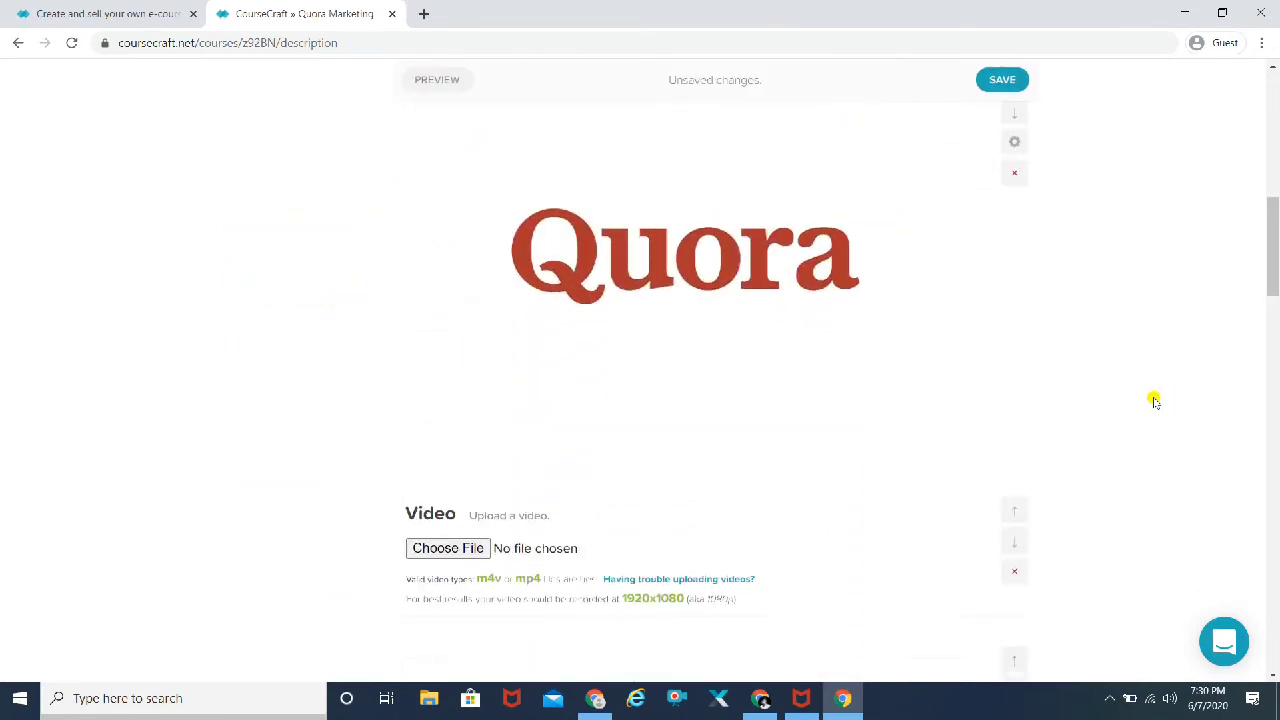
scroll(1154, 401, down, 4)
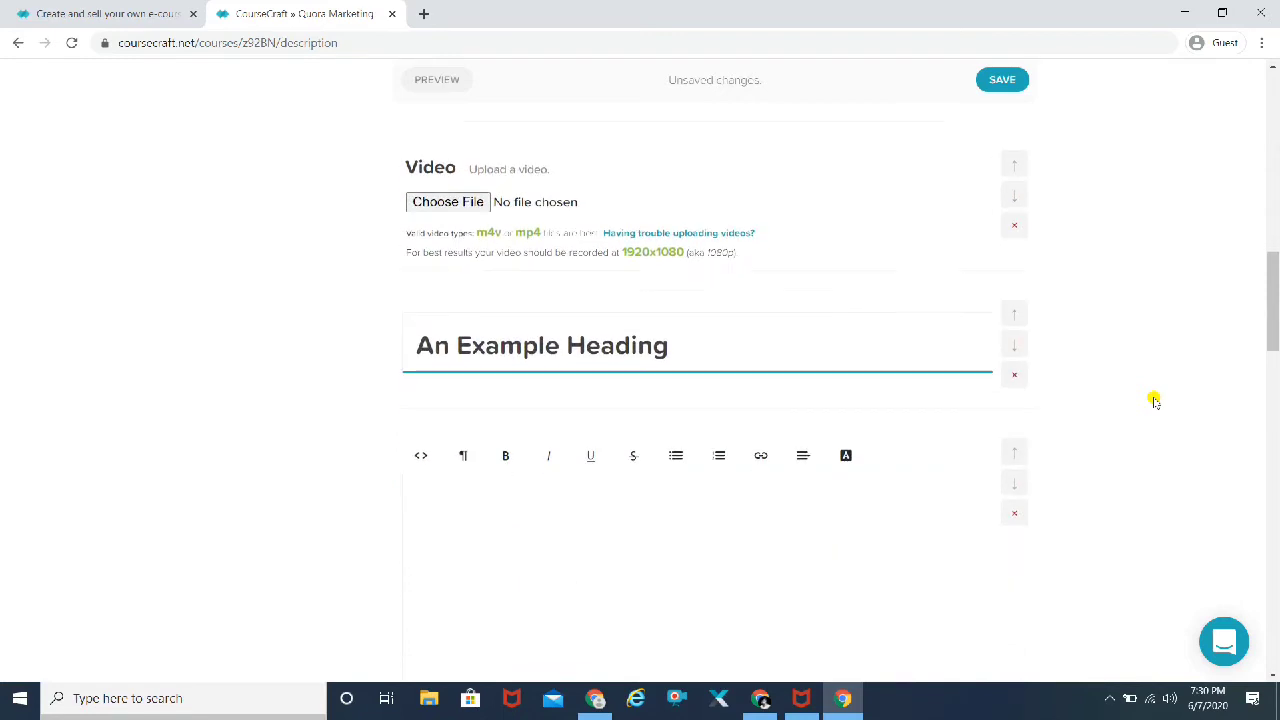
Step: Upload the Pexels Videos 2360449 clip from Stock Photos > Videos into the Video block
click(471, 206)
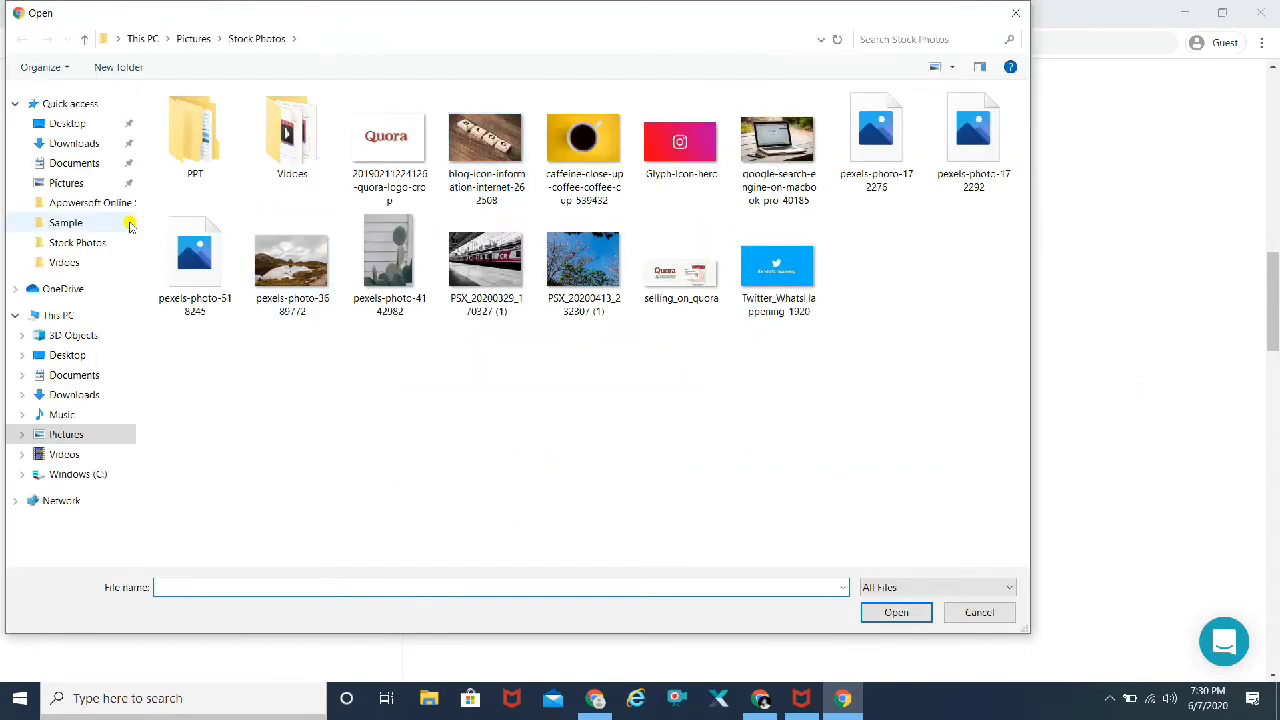
click(74, 263)
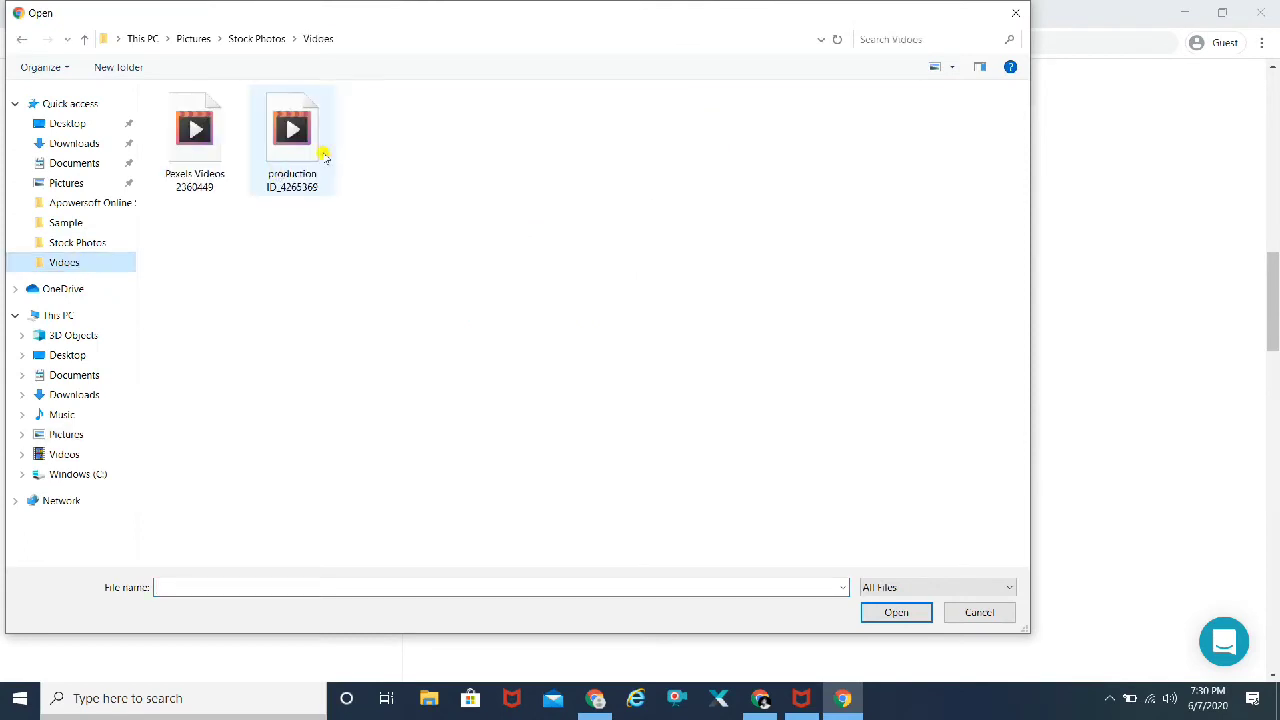
click(287, 156)
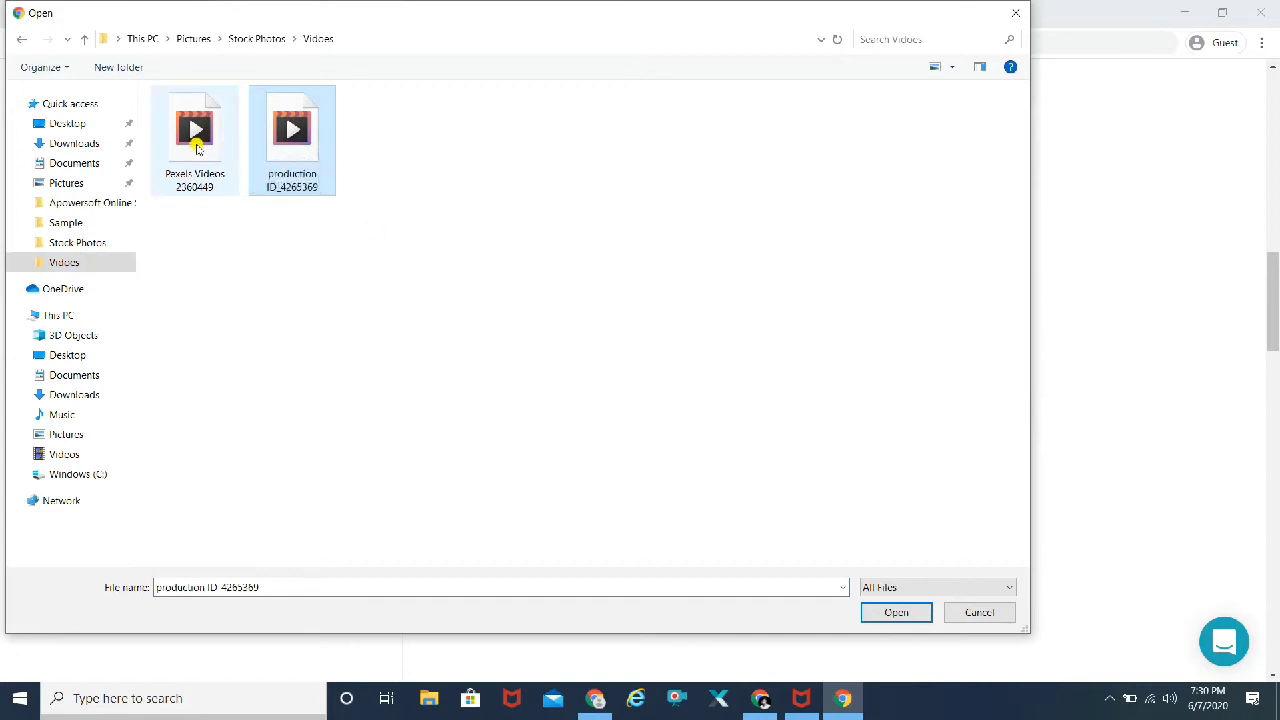
click(197, 146)
click(912, 617)
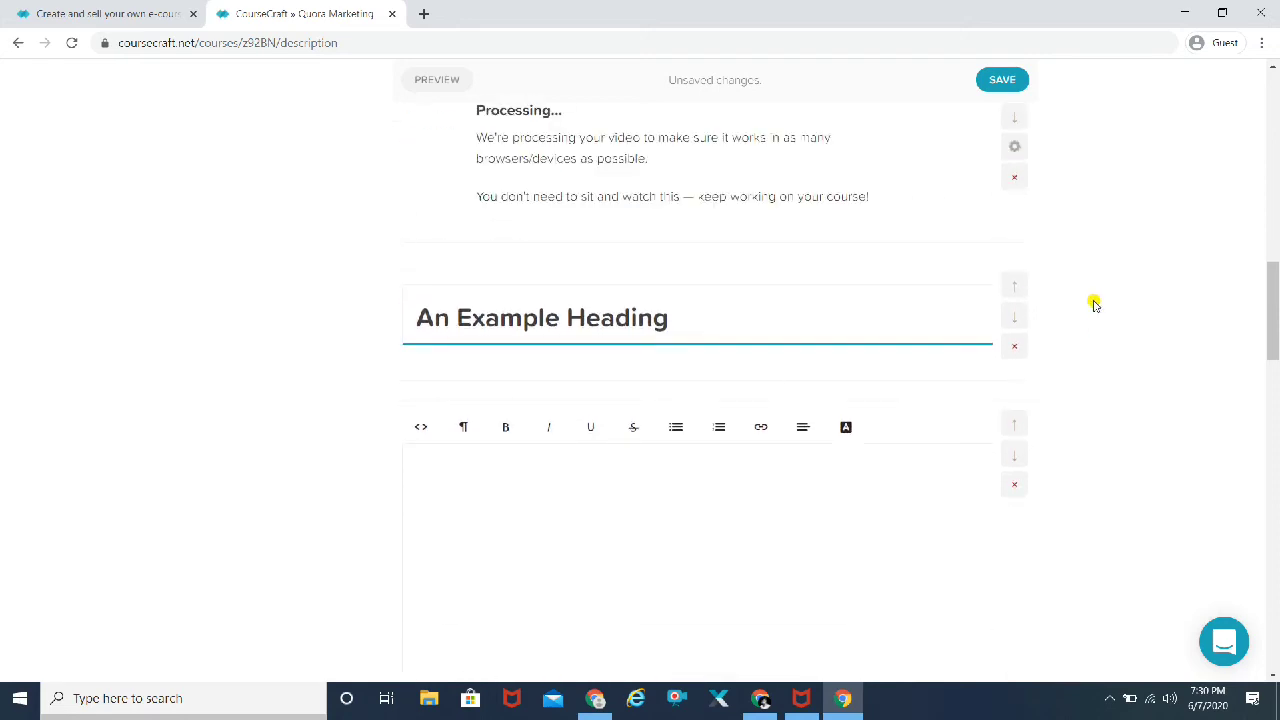
Step: Rename 'An Example Heading' to 'Master Quora Marketing in 10 days'
scroll(1094, 304, up, 1)
scroll(1094, 304, down, 4)
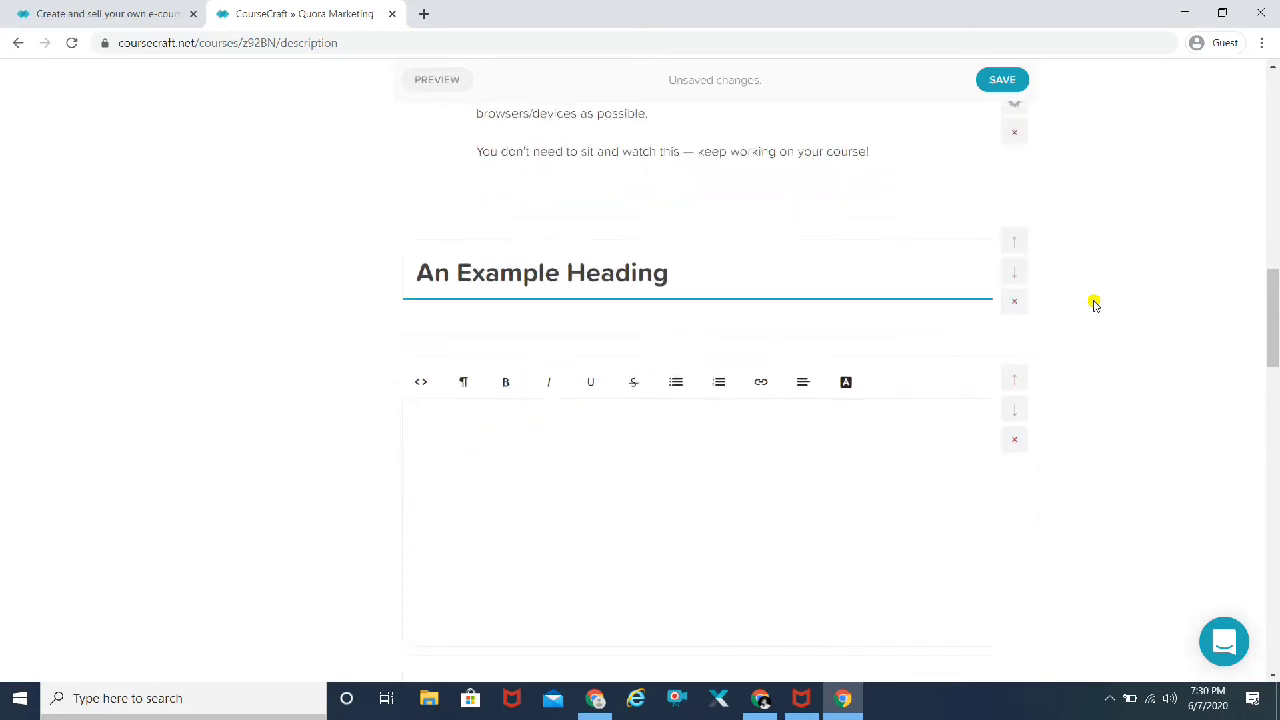
scroll(1094, 304, up, 1)
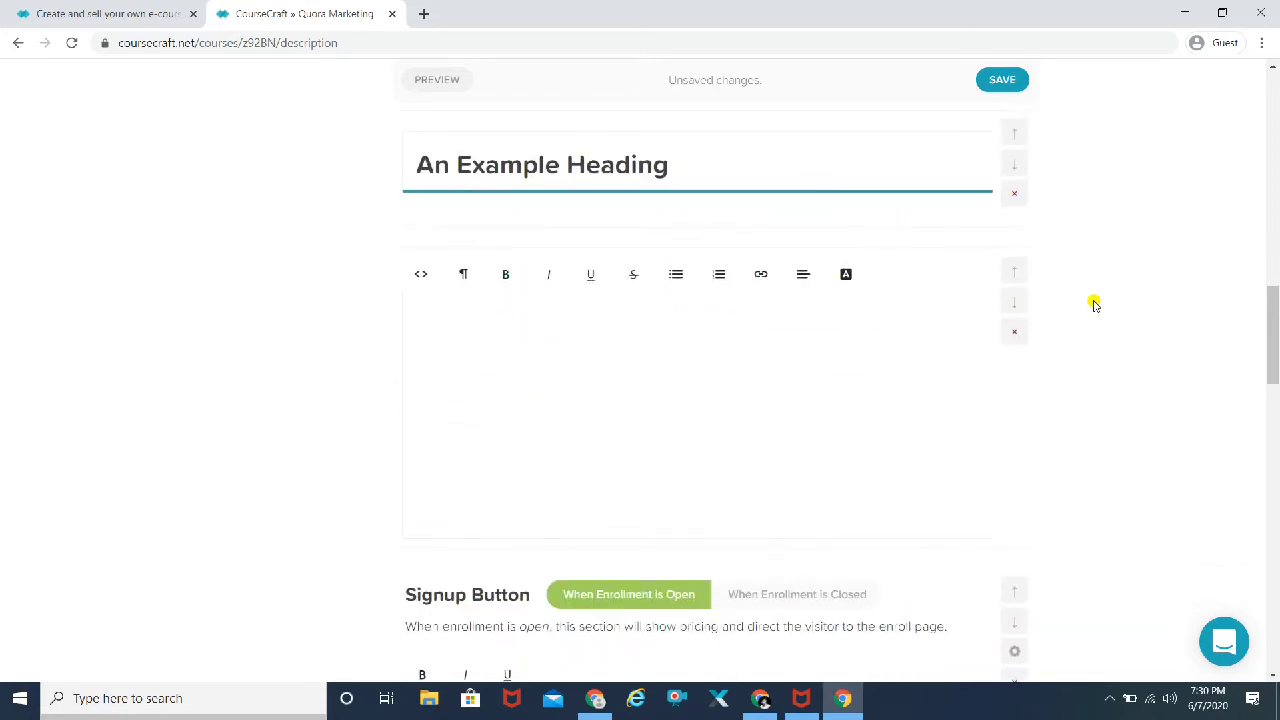
mouse_move(572, 203)
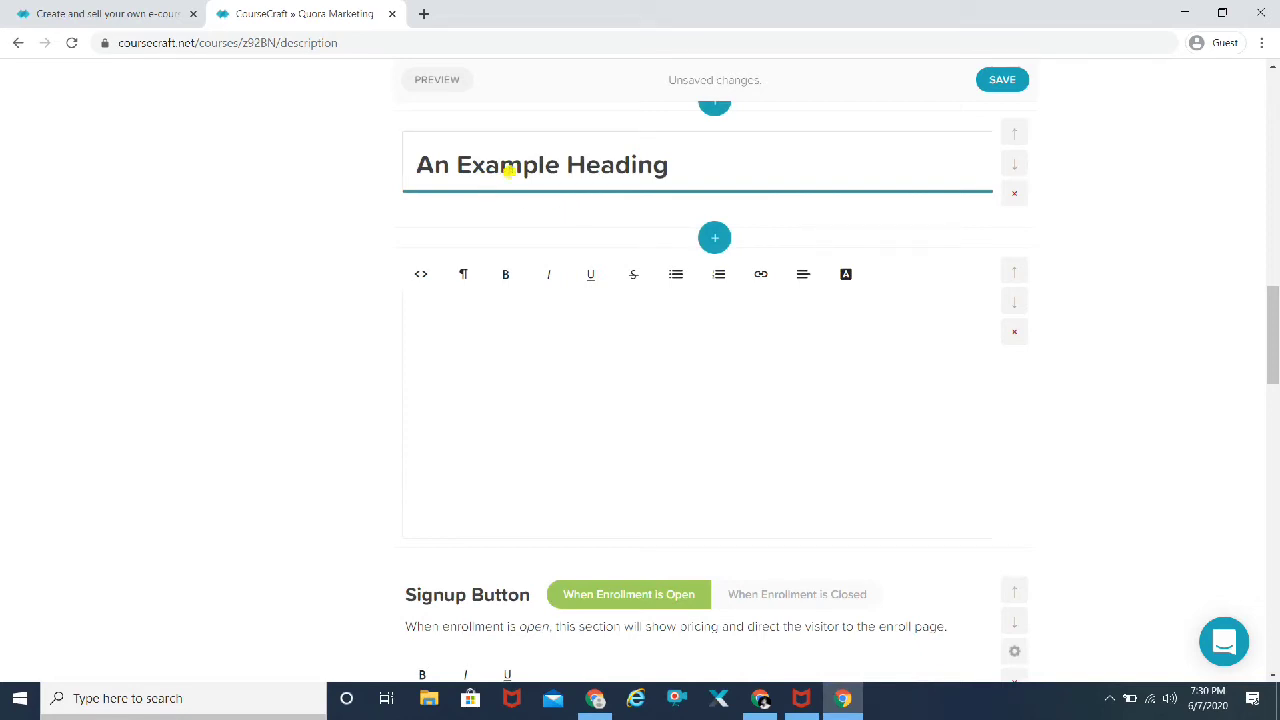
triple_click(509, 170)
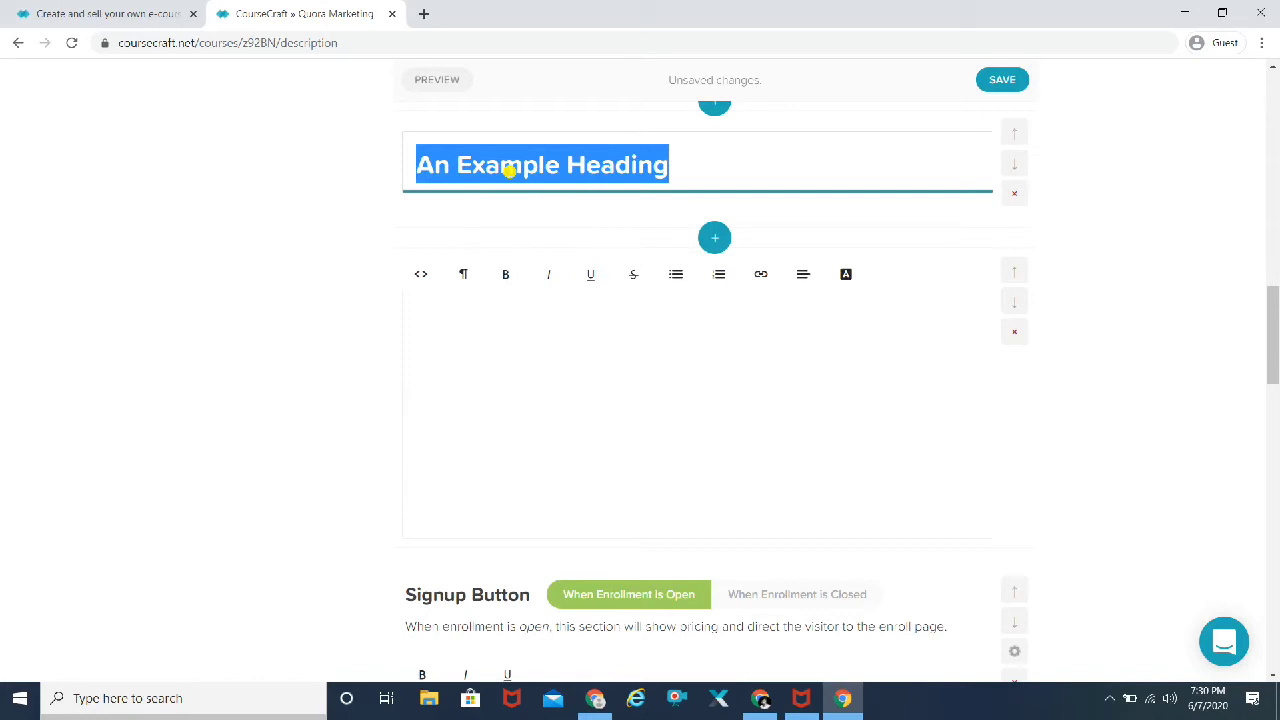
text(Master Quora Marj)
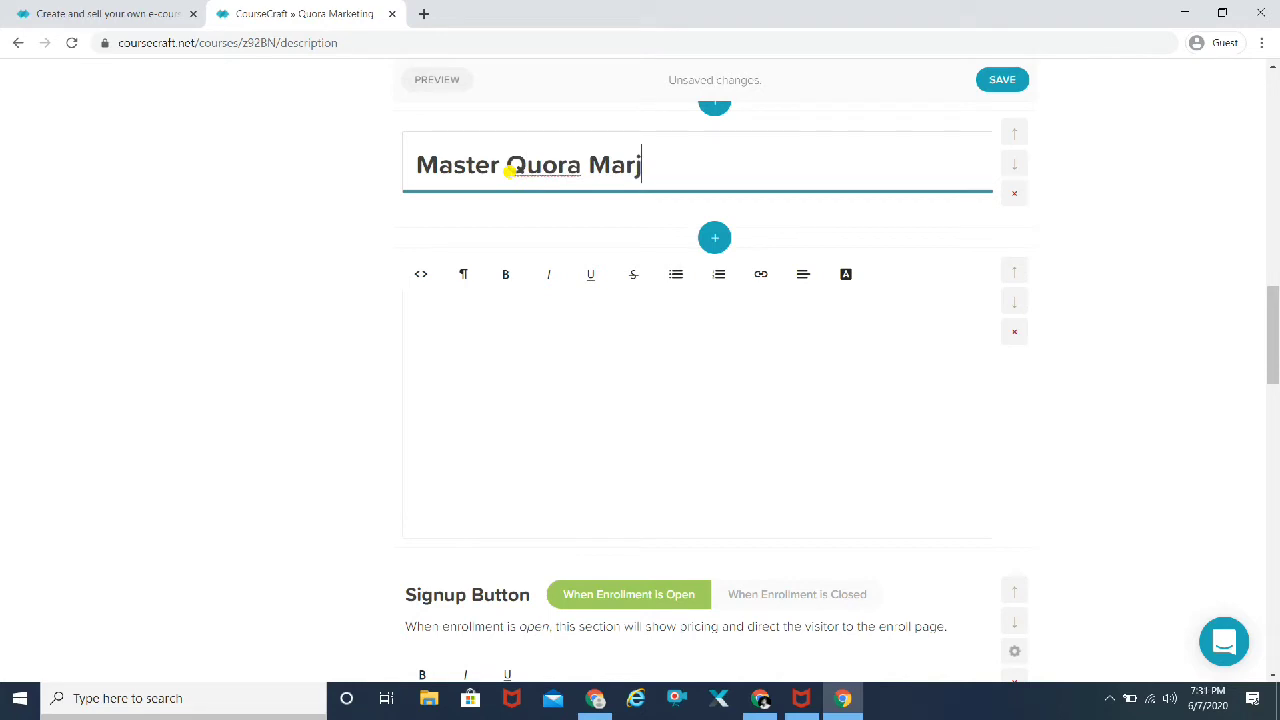
key(BackSpace)
text(keting)
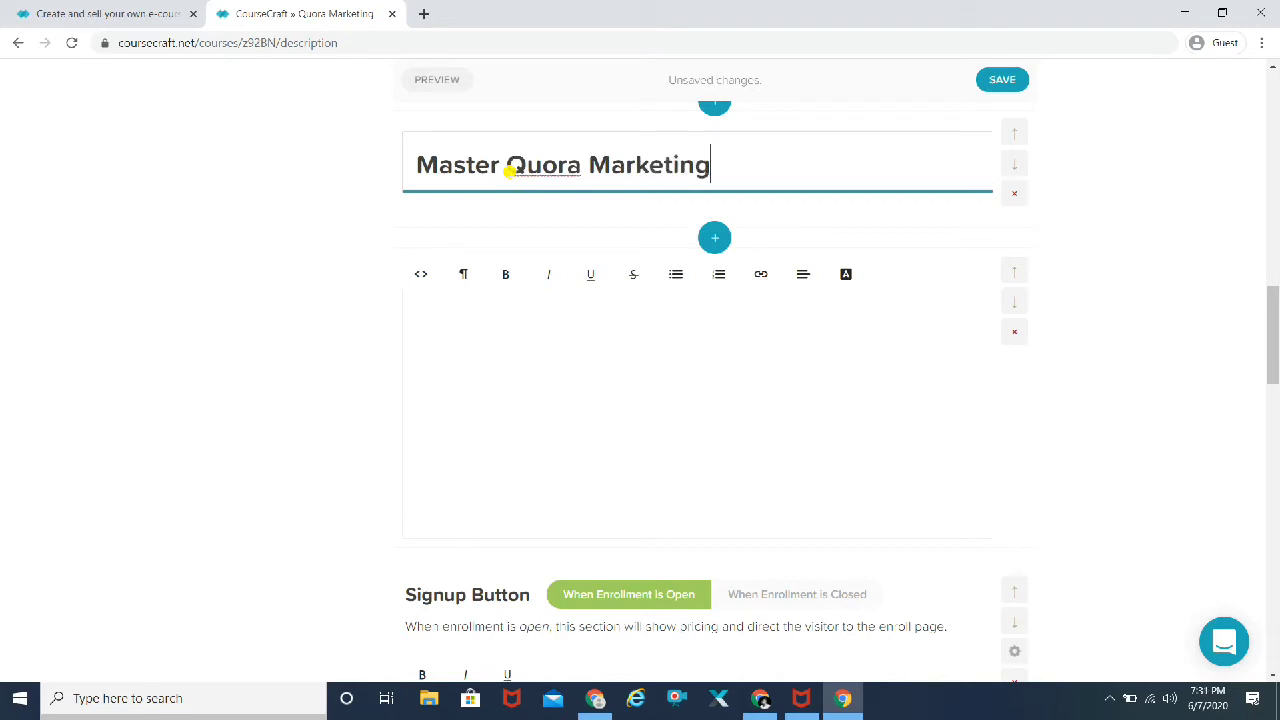
text( in 10 days)
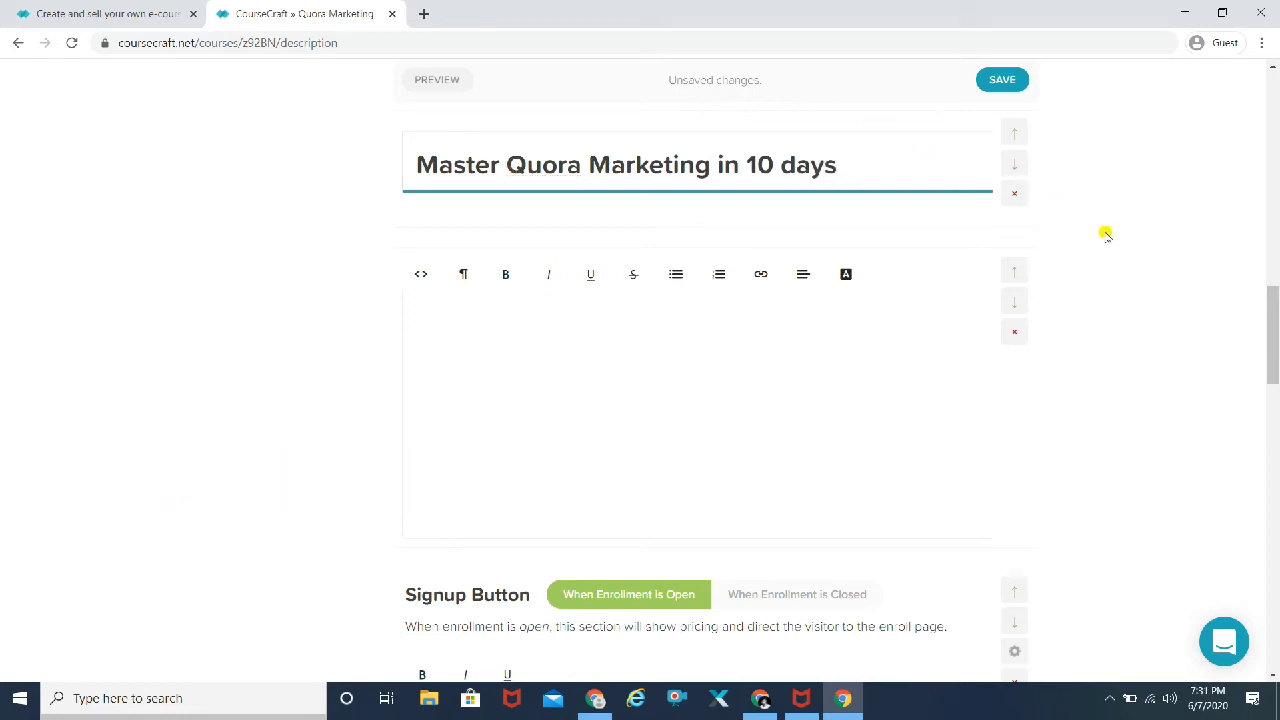
text(hshshshsh)
Step: Fill the text block below the heading with several lines of placeholder text
key(Return)
text(sshshhshs)
key(Return)
text(shshshshs)
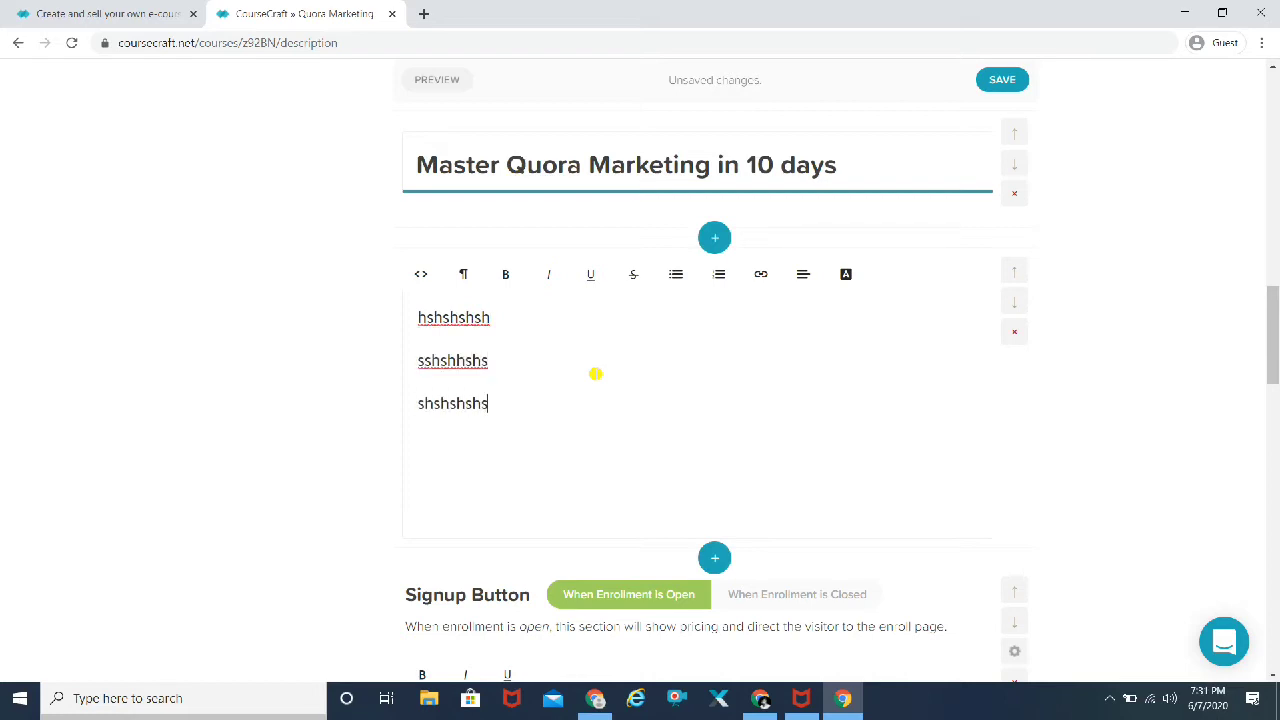
key(Return)
text(shshsh)
scroll(1221, 393, down, 2)
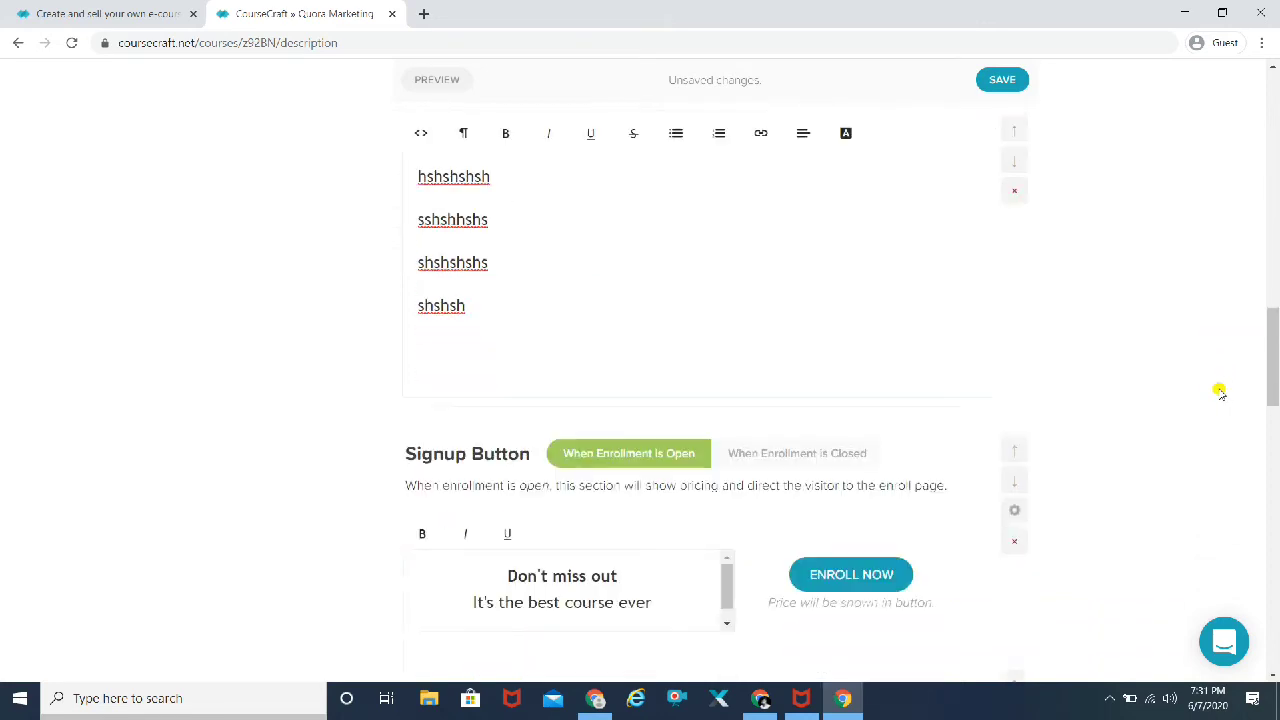
scroll(1219, 392, down, 1)
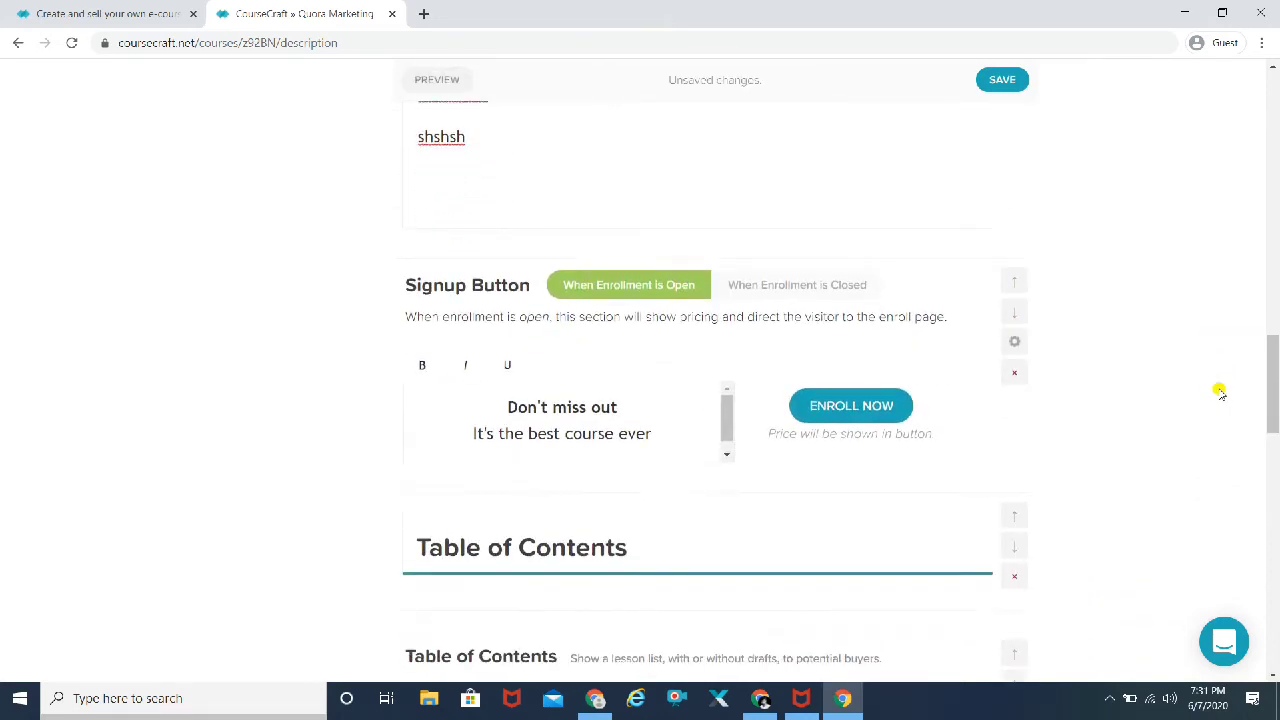
scroll(1217, 389, down, 2)
scroll(1165, 258, up, 1)
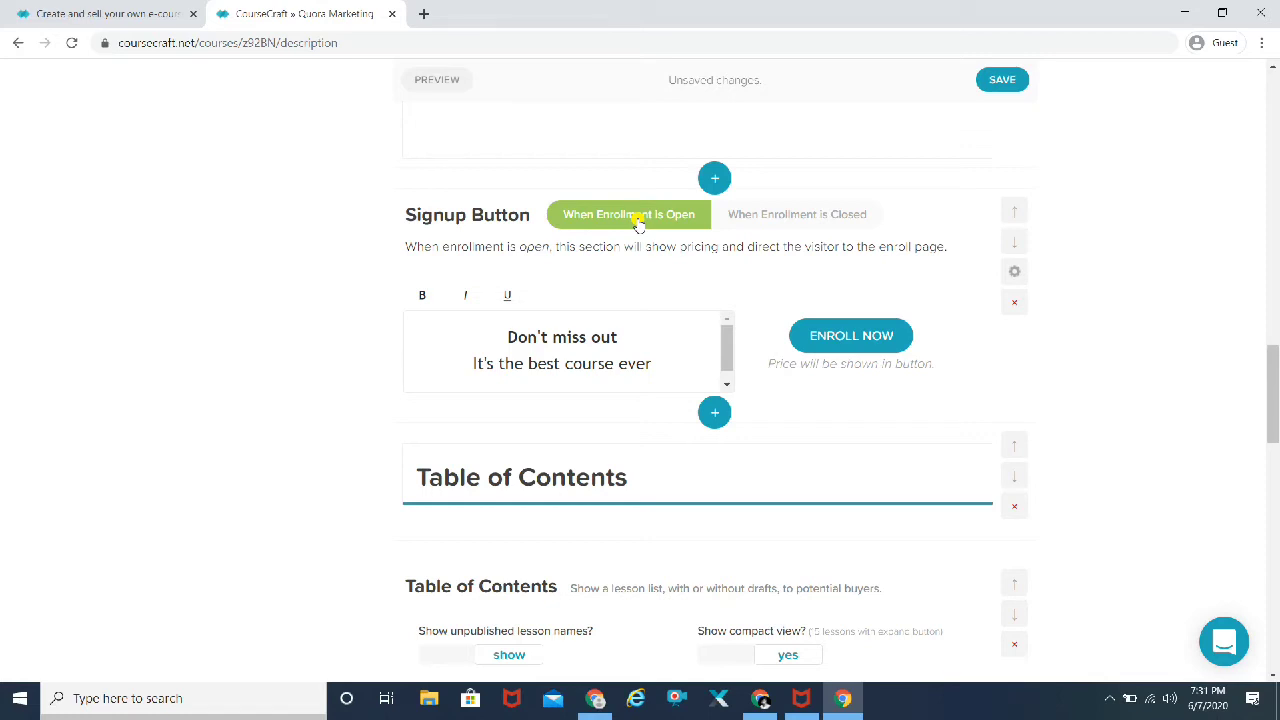
Step: Show the signup section's 'When Enrollment is Closed' lead form and begin its text with 'In this'
click(768, 216)
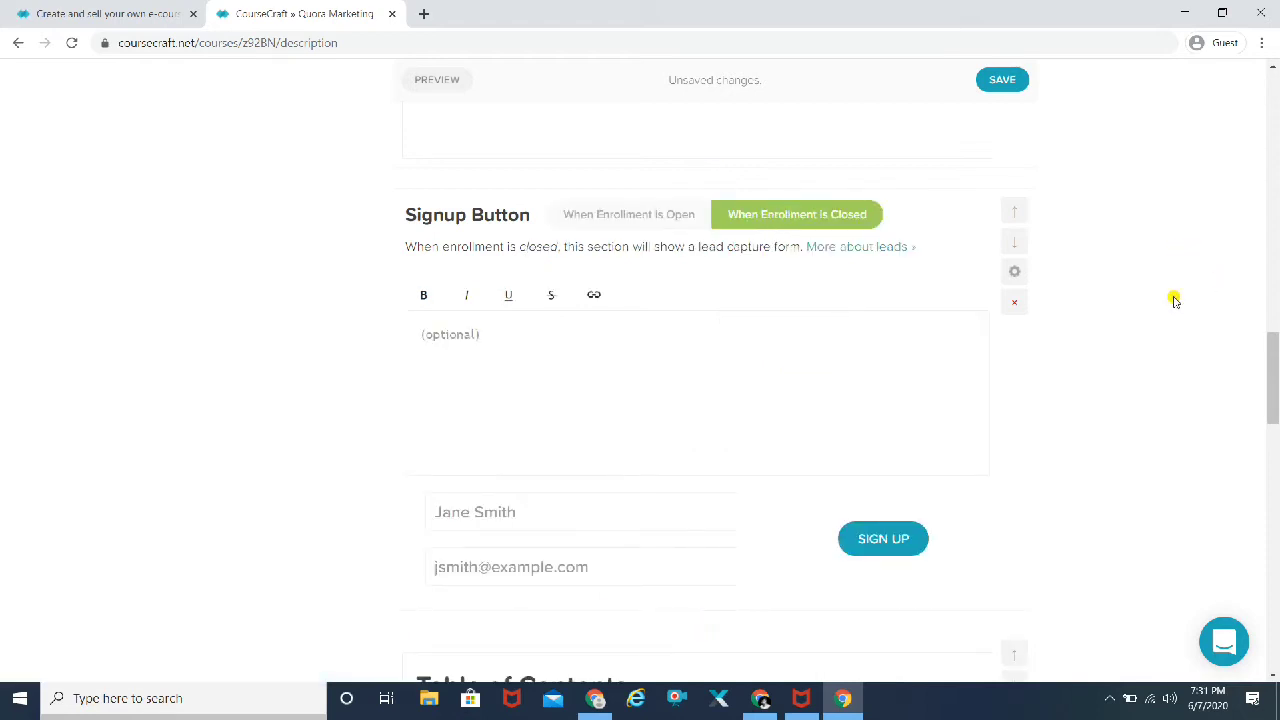
scroll(1175, 301, down, 1)
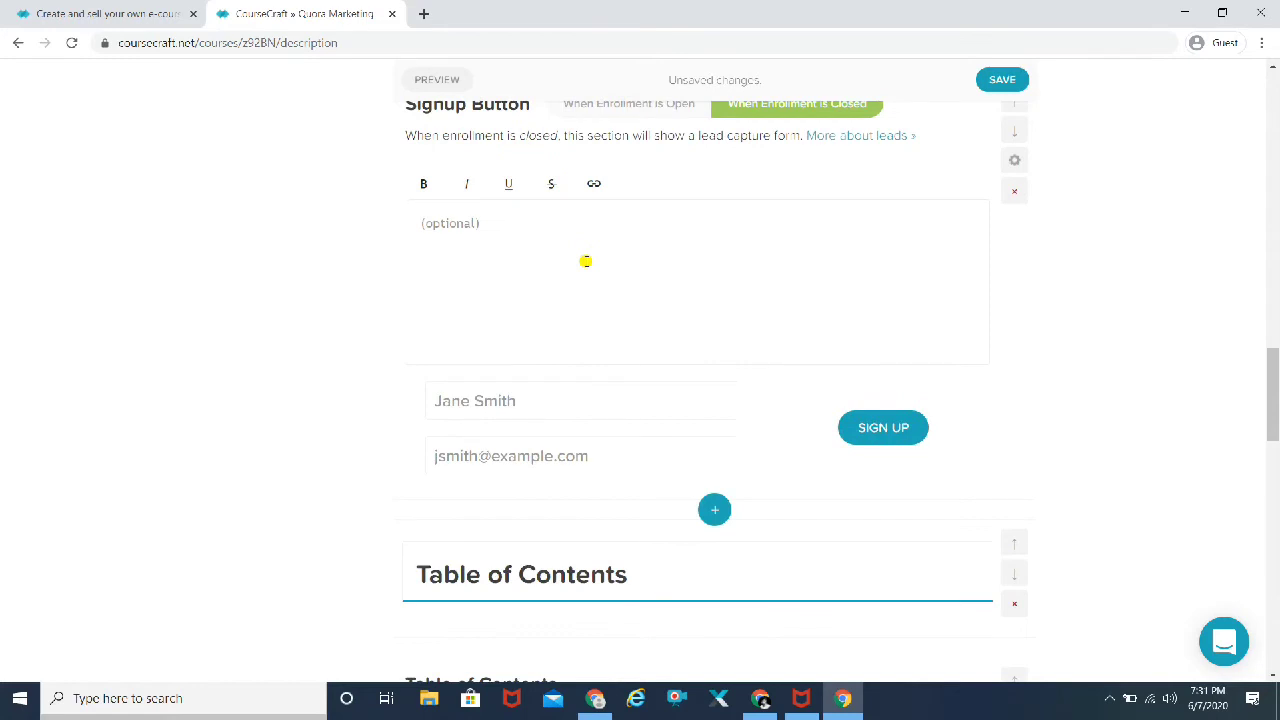
text(W)
key(BackSpace)
text(In this)
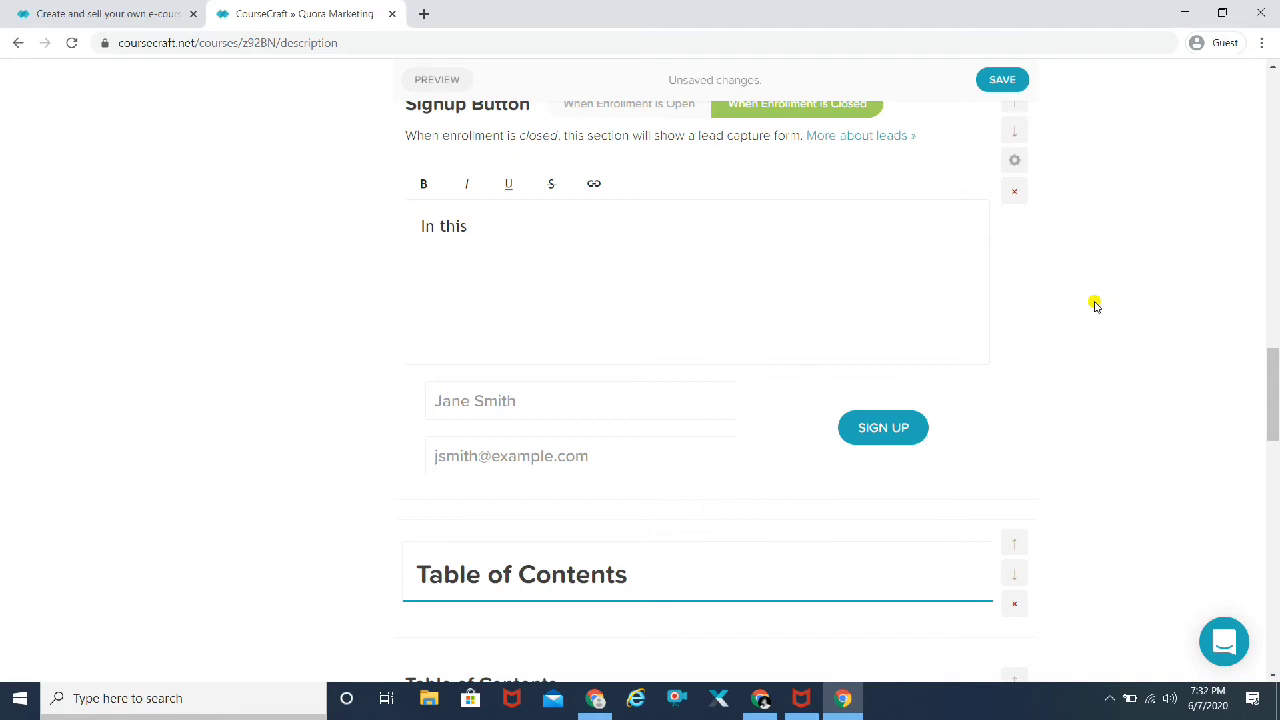
scroll(1095, 305, down, 1)
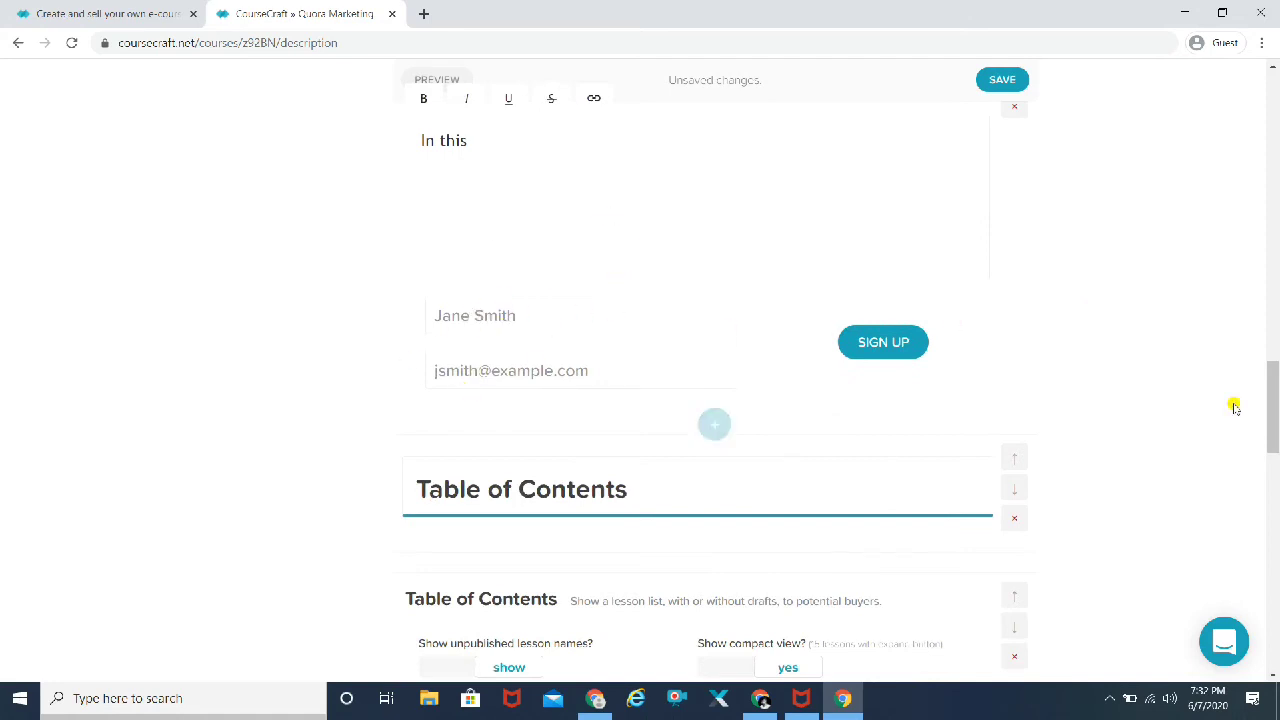
scroll(1168, 431, down, 4)
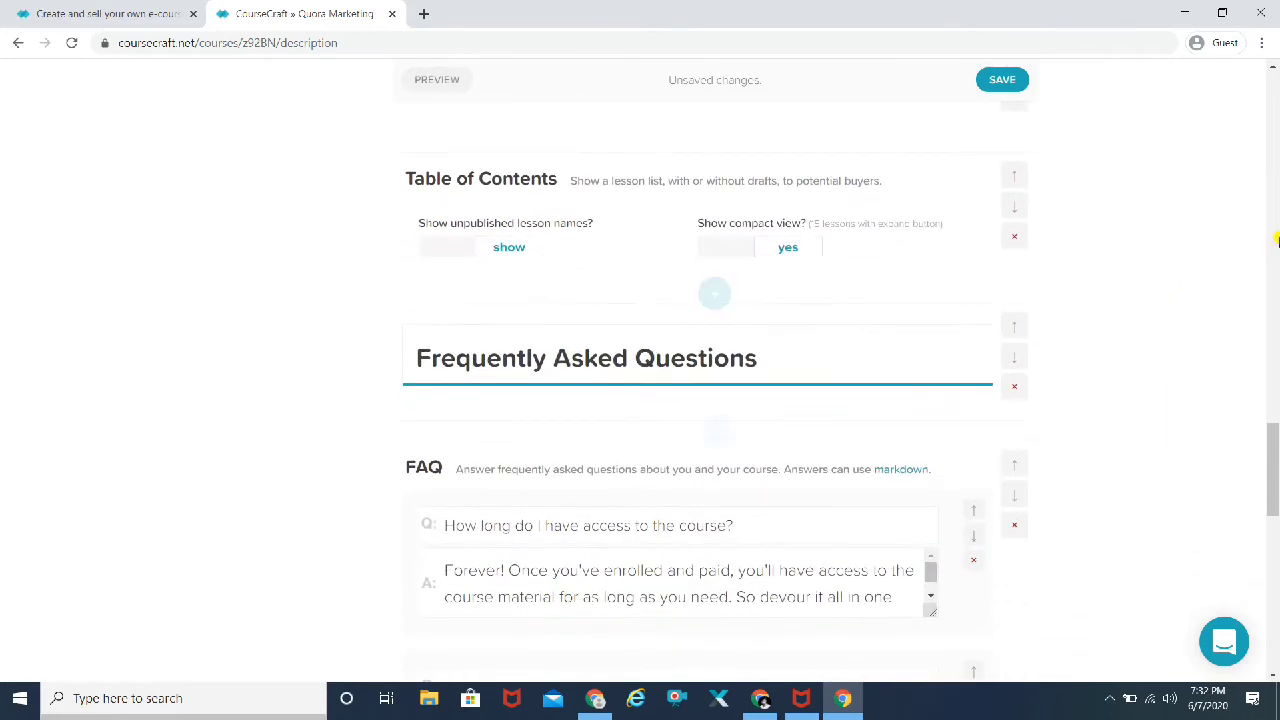
scroll(1147, 264, up, 1)
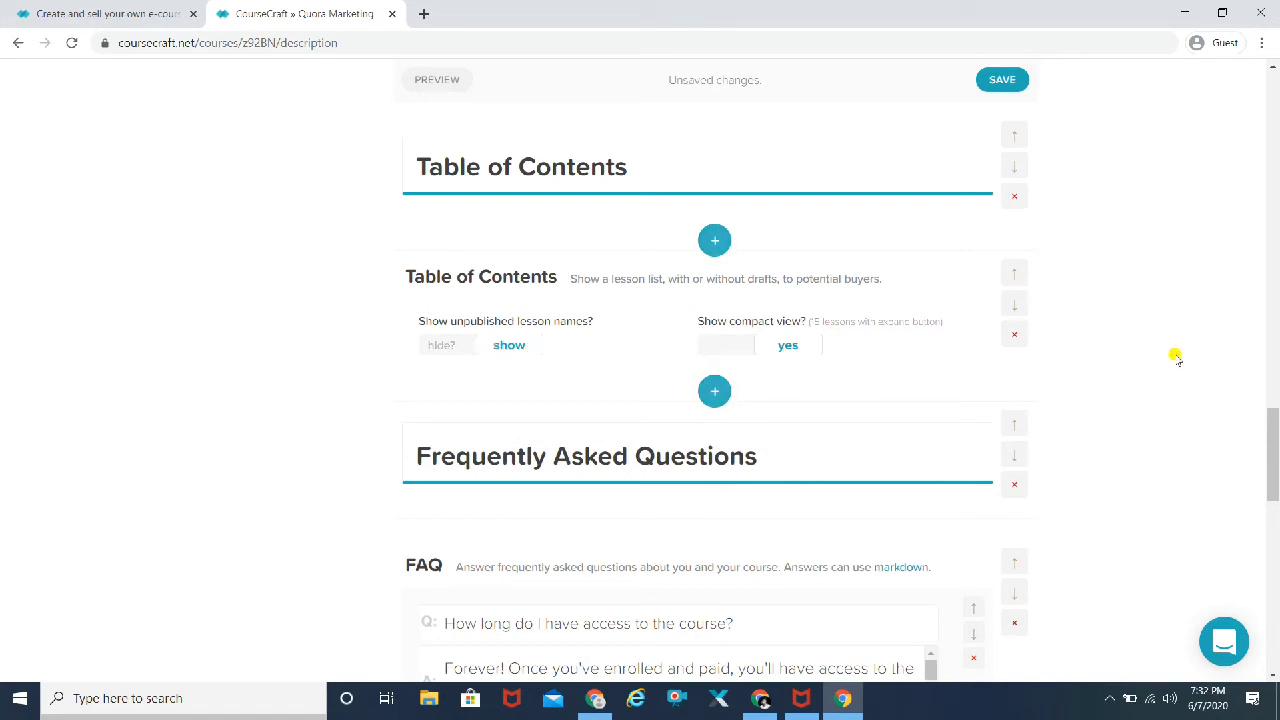
scroll(1097, 377, down, 2)
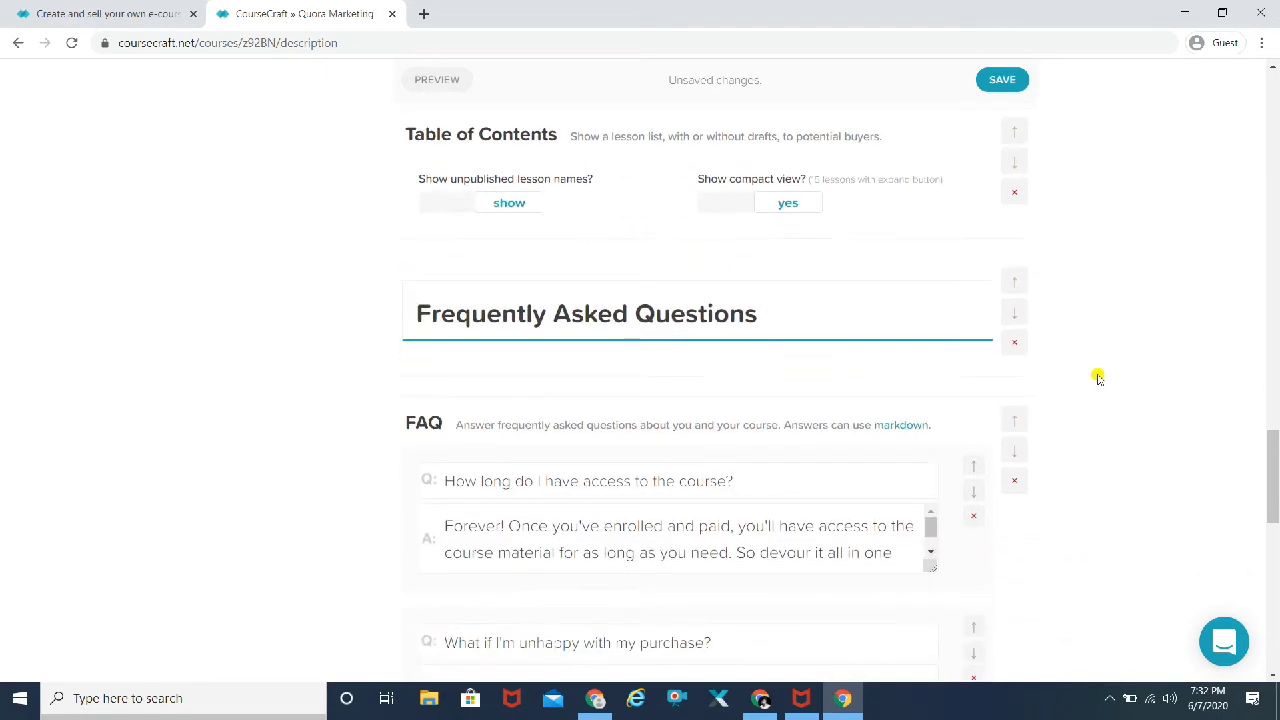
scroll(1097, 377, down, 2)
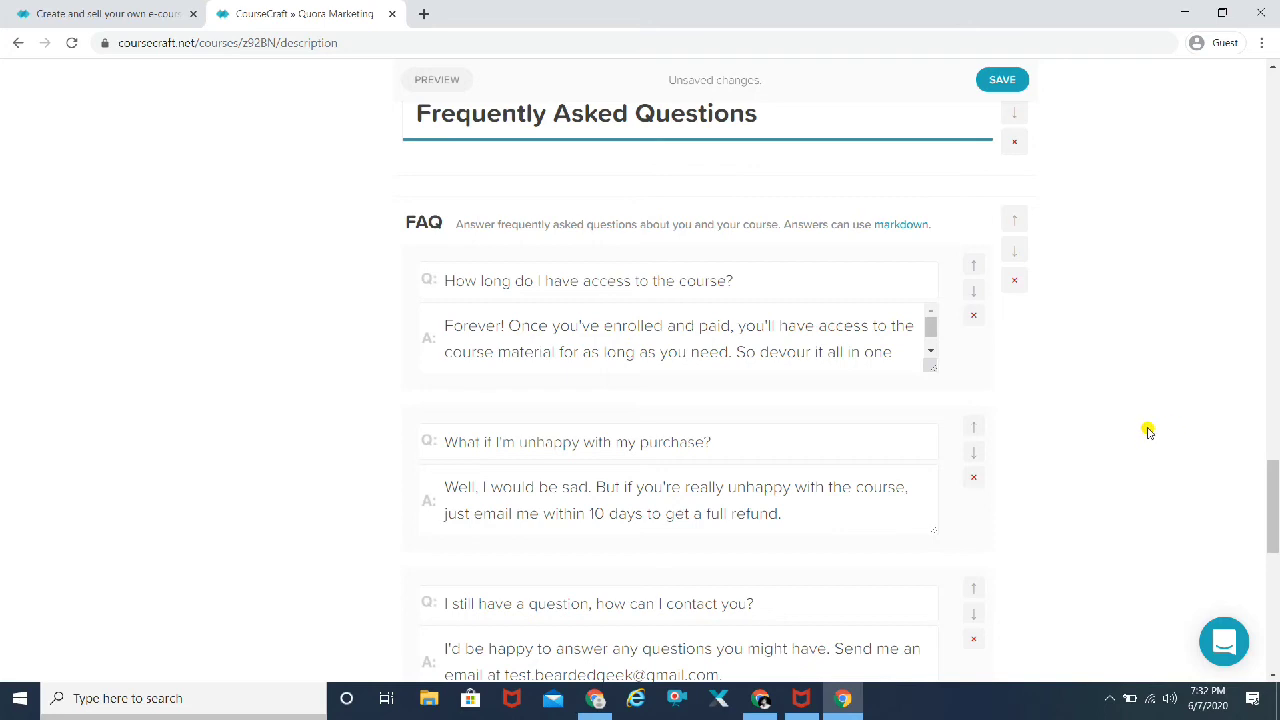
scroll(1148, 430, down, 2)
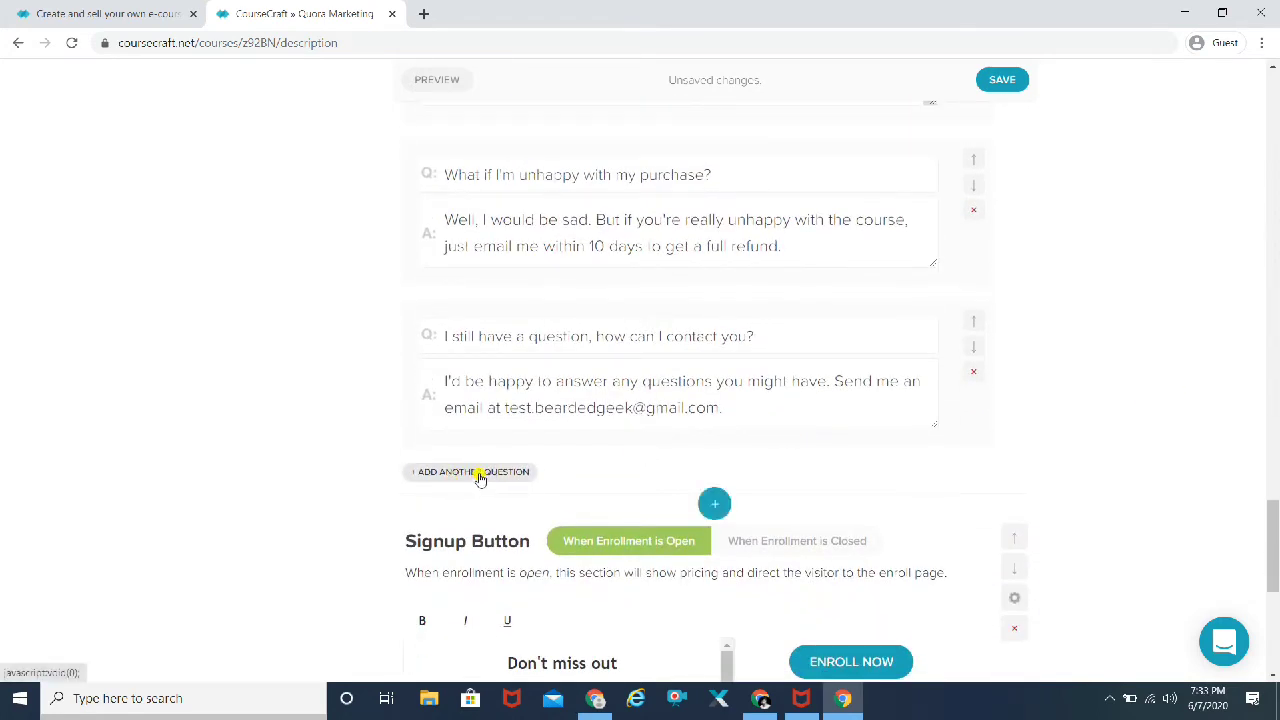
scroll(1155, 458, down, 4)
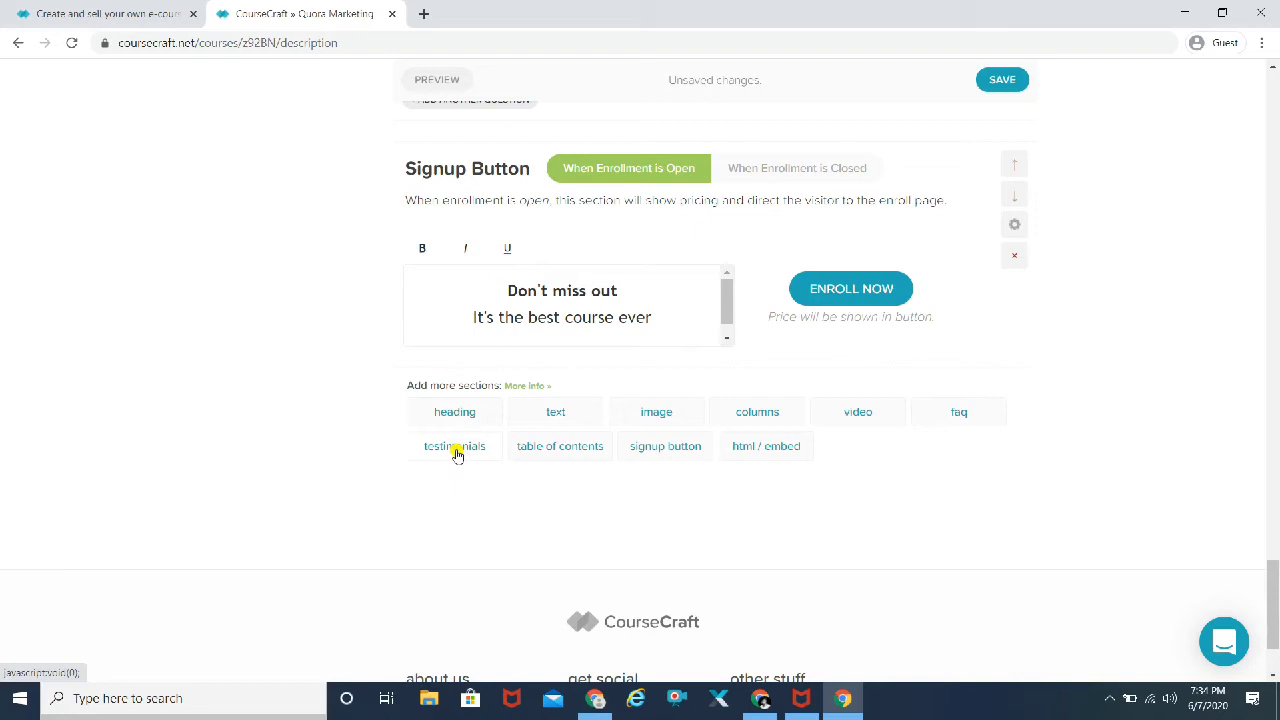
Step: Insert a testimonials section below signup, save the course page, and launch its preview
click(457, 449)
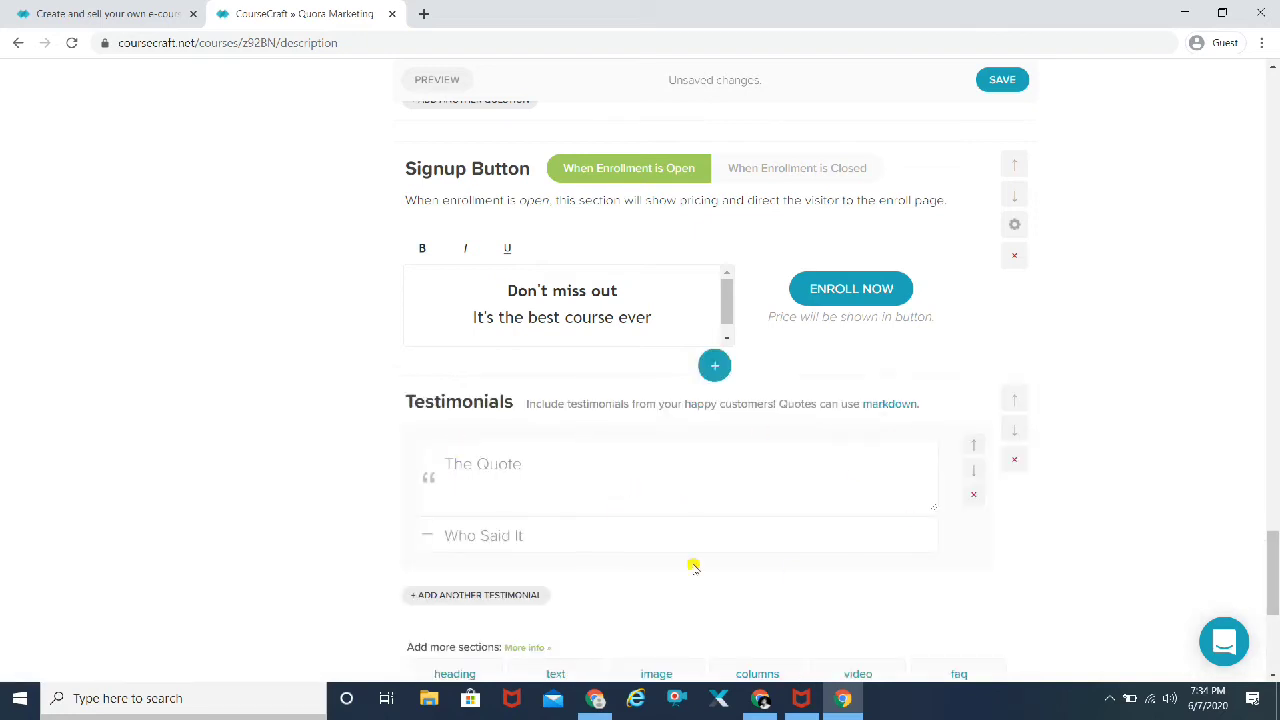
scroll(1157, 435, down, 3)
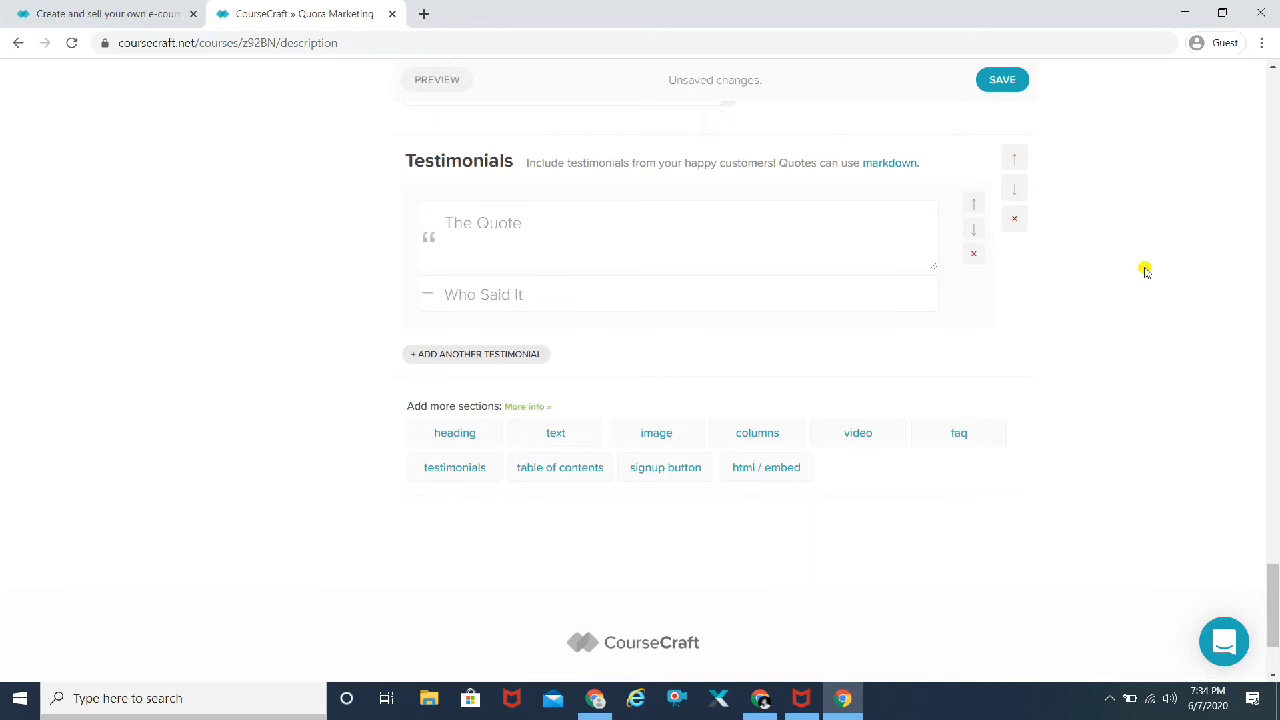
click(1003, 80)
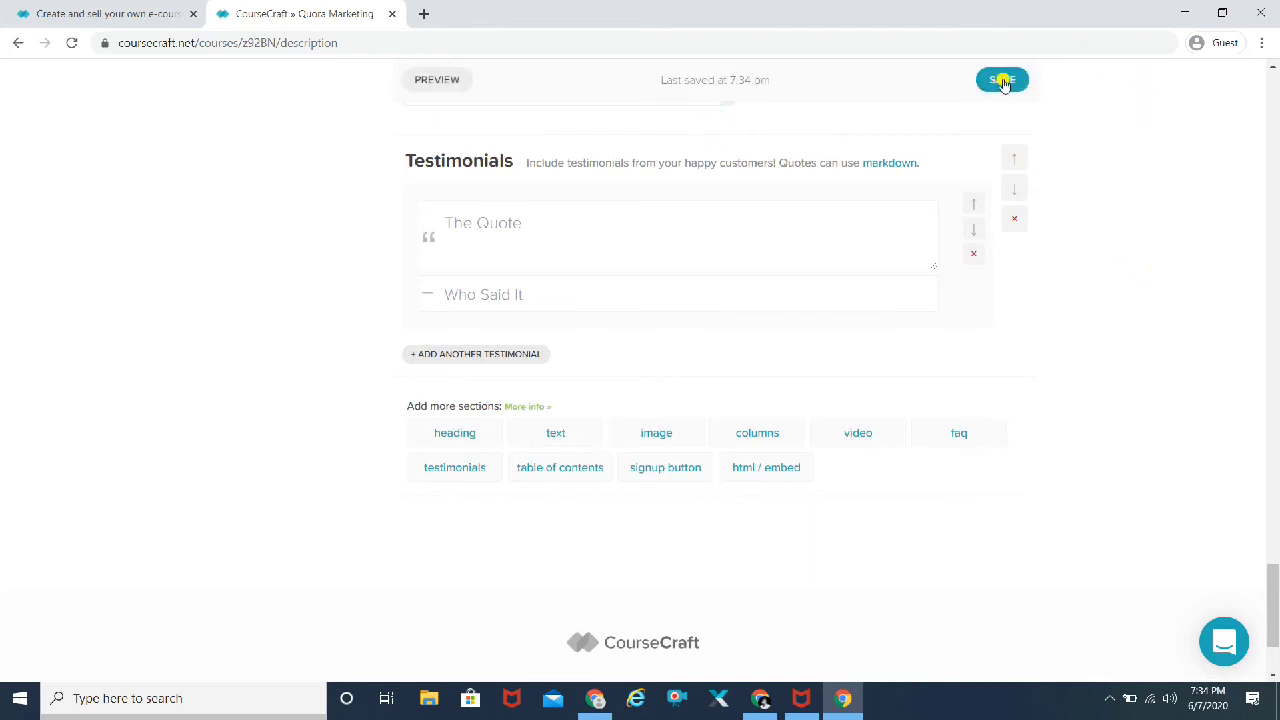
click(450, 86)
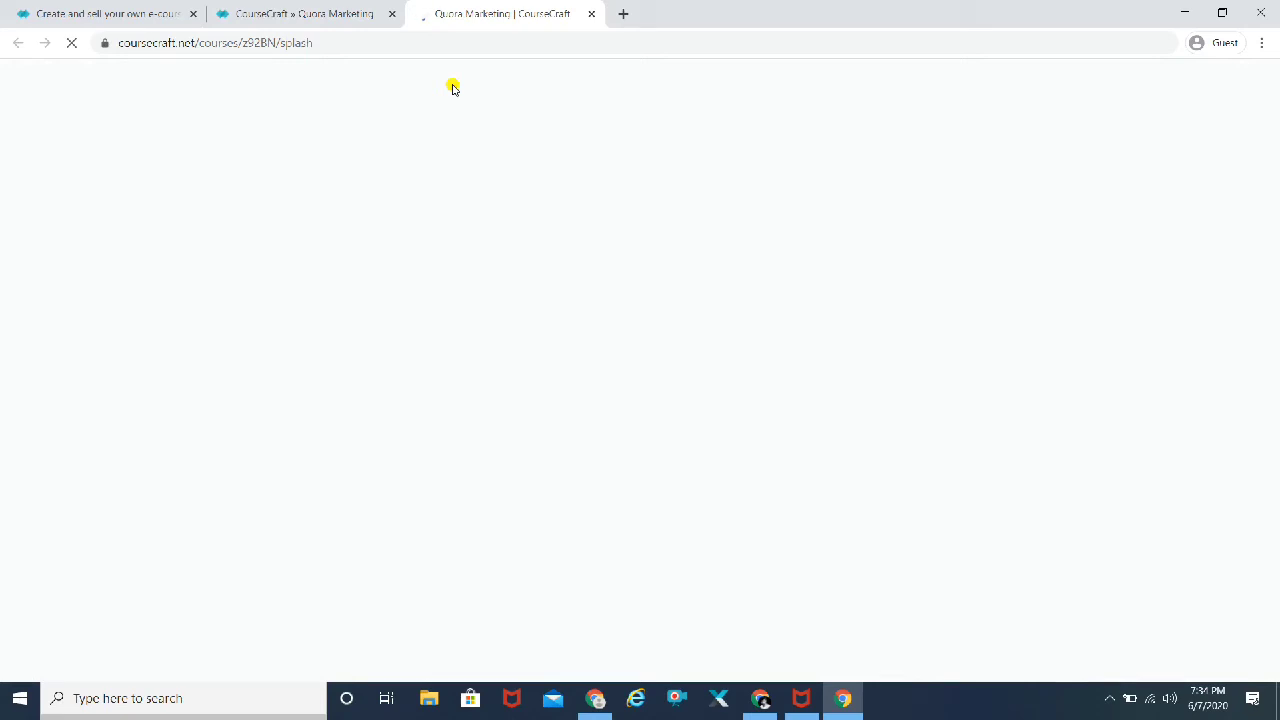
Step: Set the Quora logo from Stock Photos as the landing page banner background and save
key(ctrl+shift+Tab)
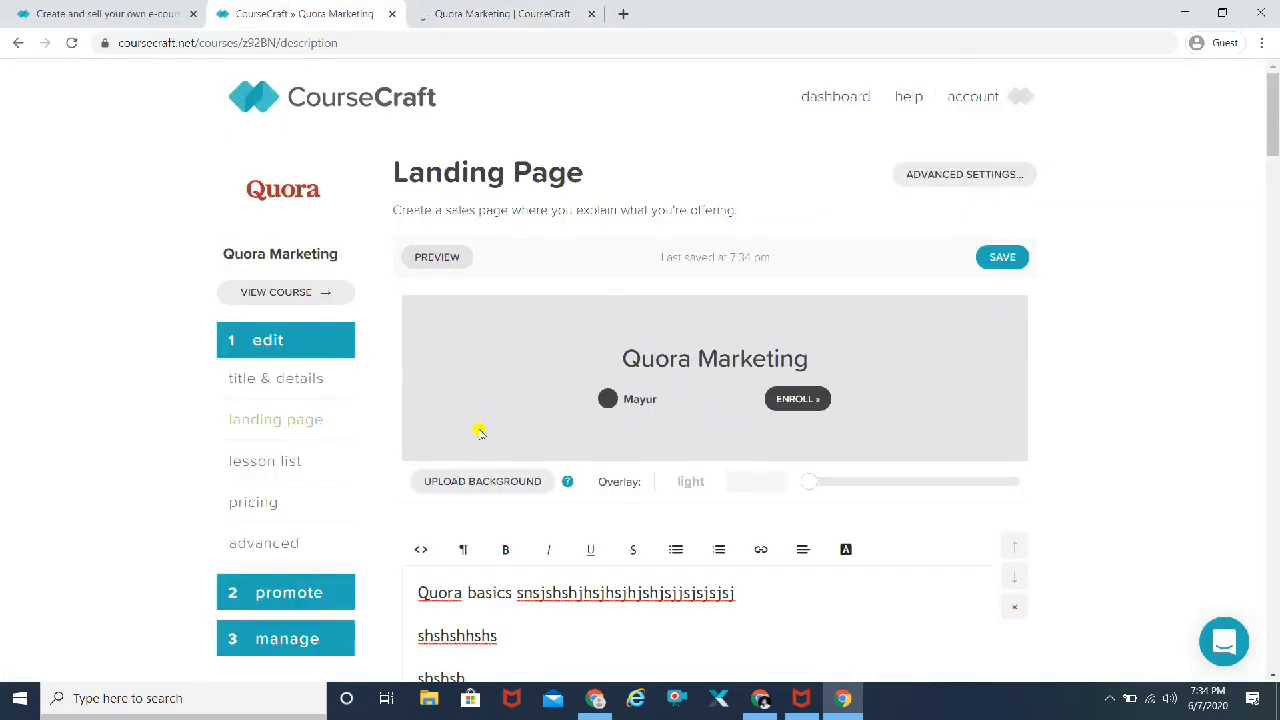
click(468, 485)
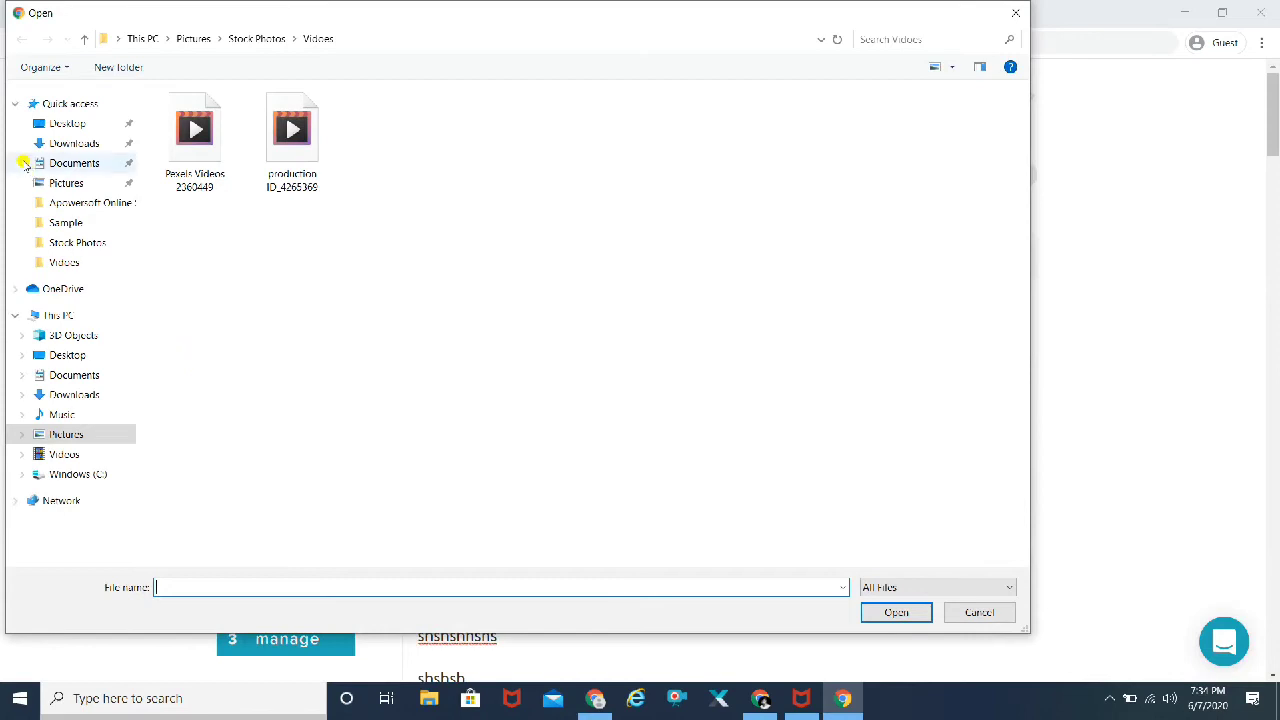
click(60, 226)
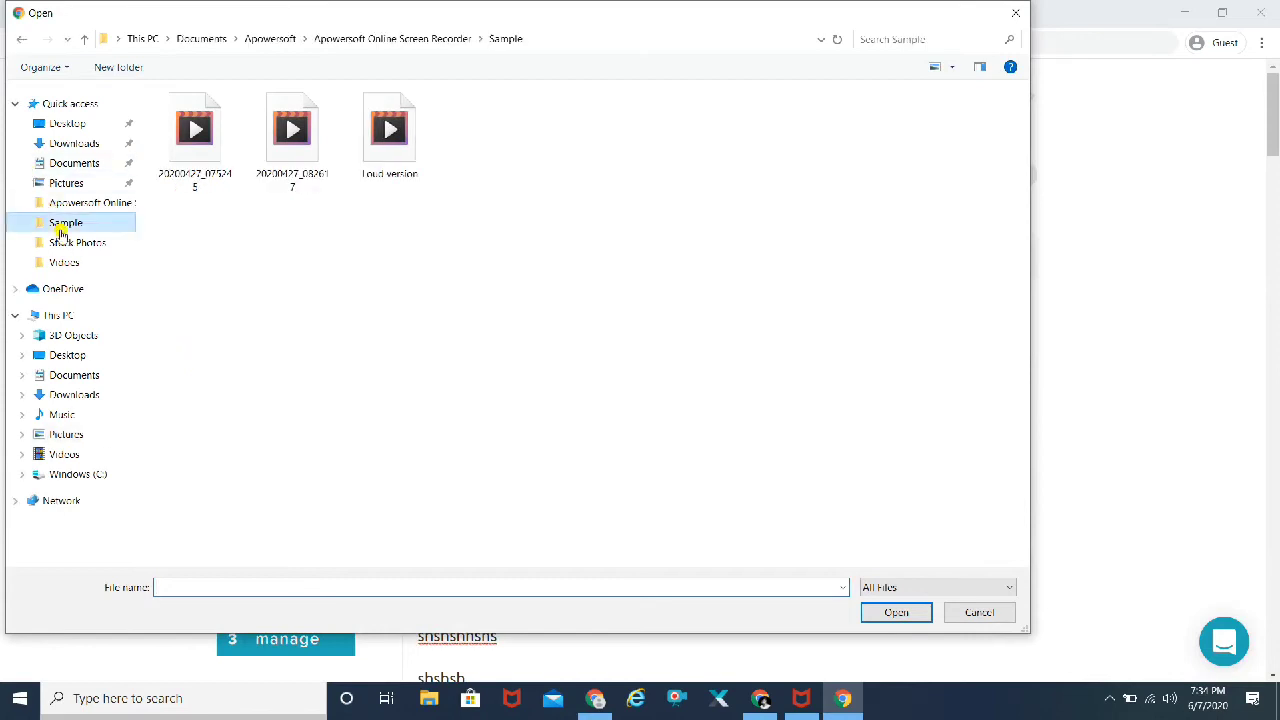
click(63, 243)
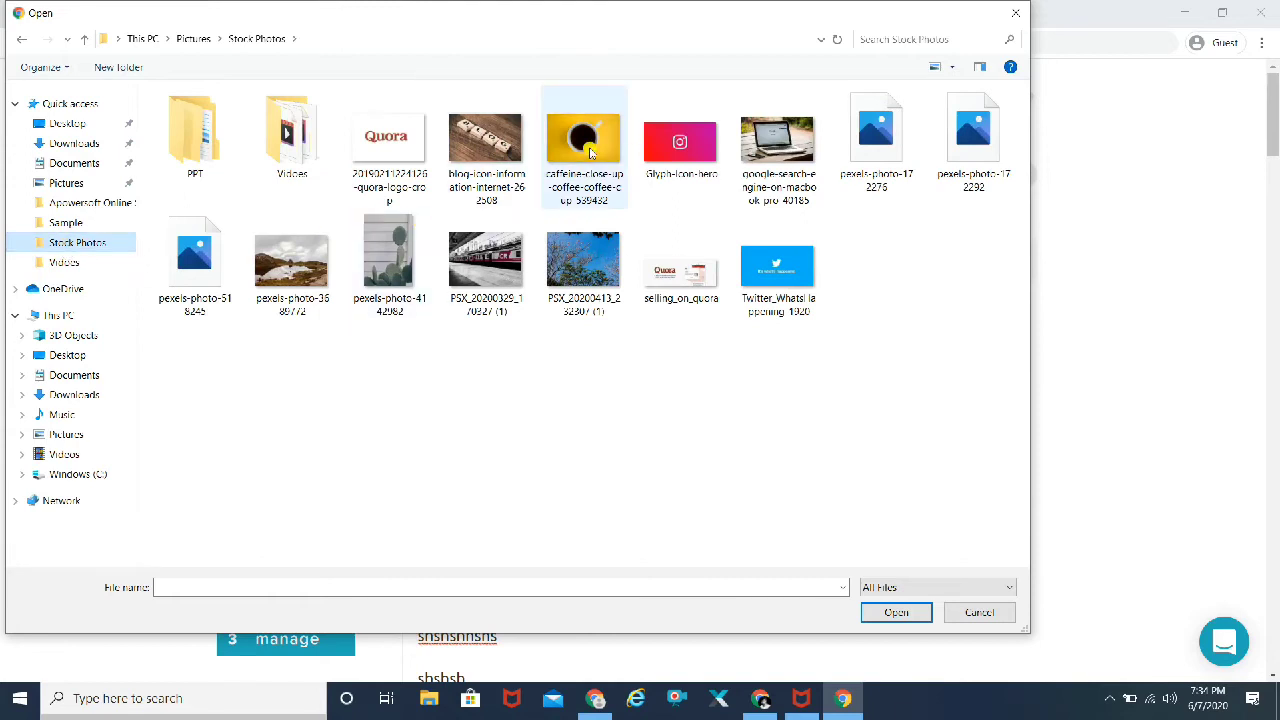
click(425, 152)
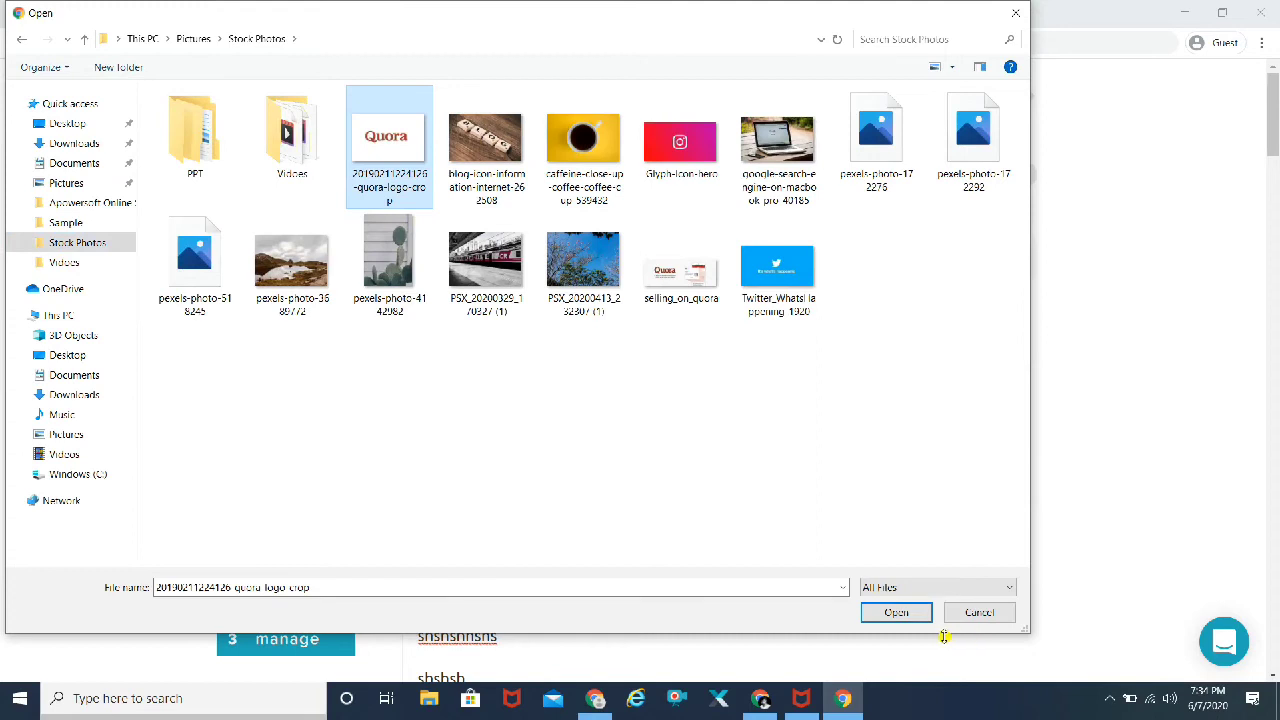
click(896, 612)
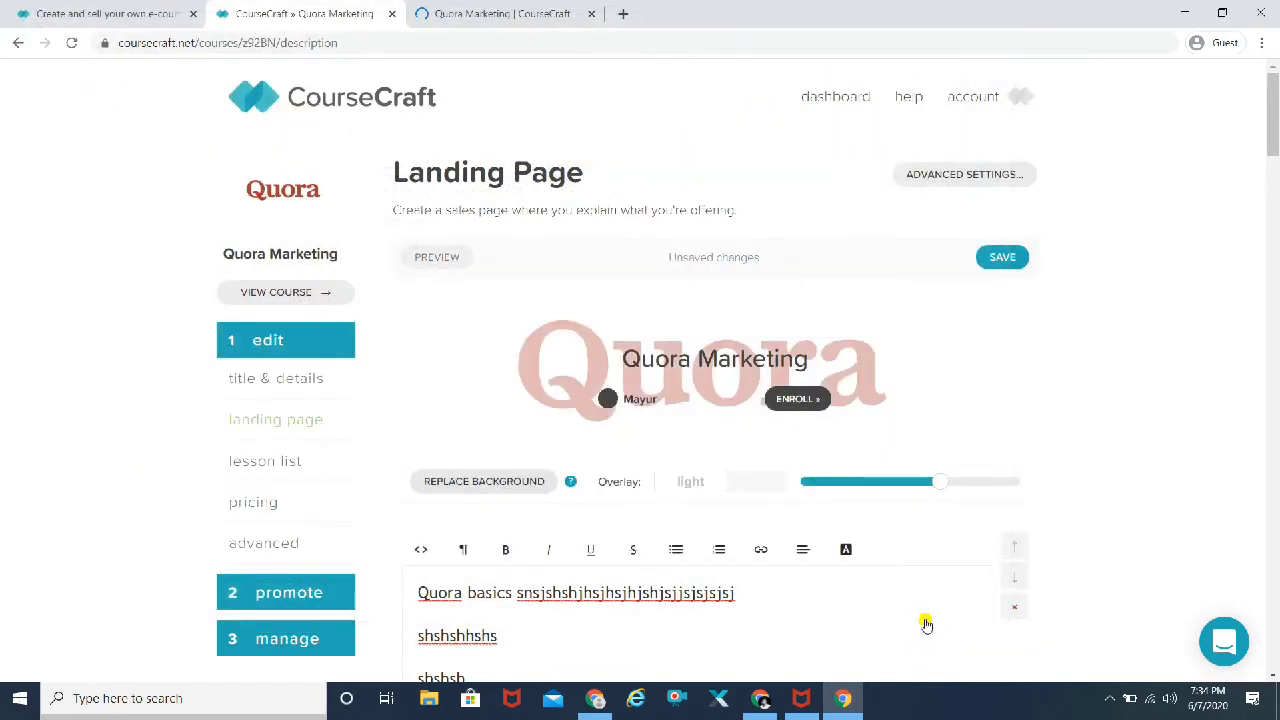
click(1002, 258)
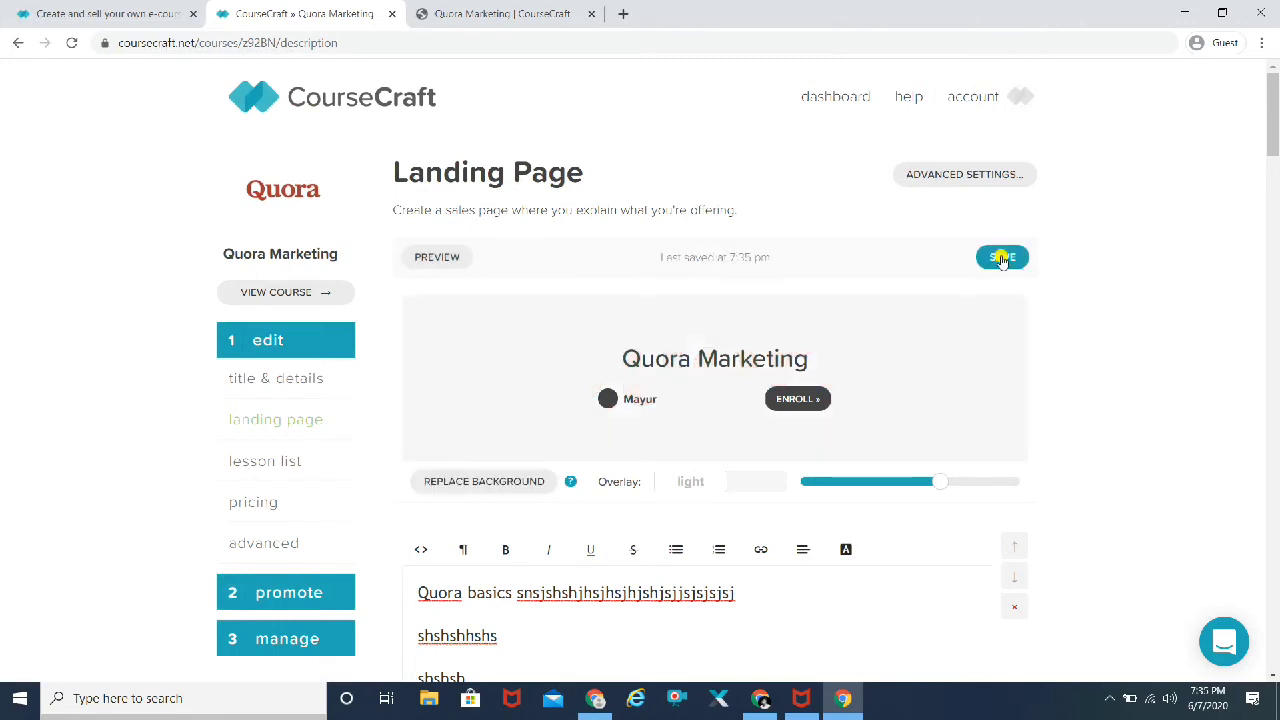
Step: Open a new preview, close the old preview tab, and scroll the splash page to the footer
click(440, 257)
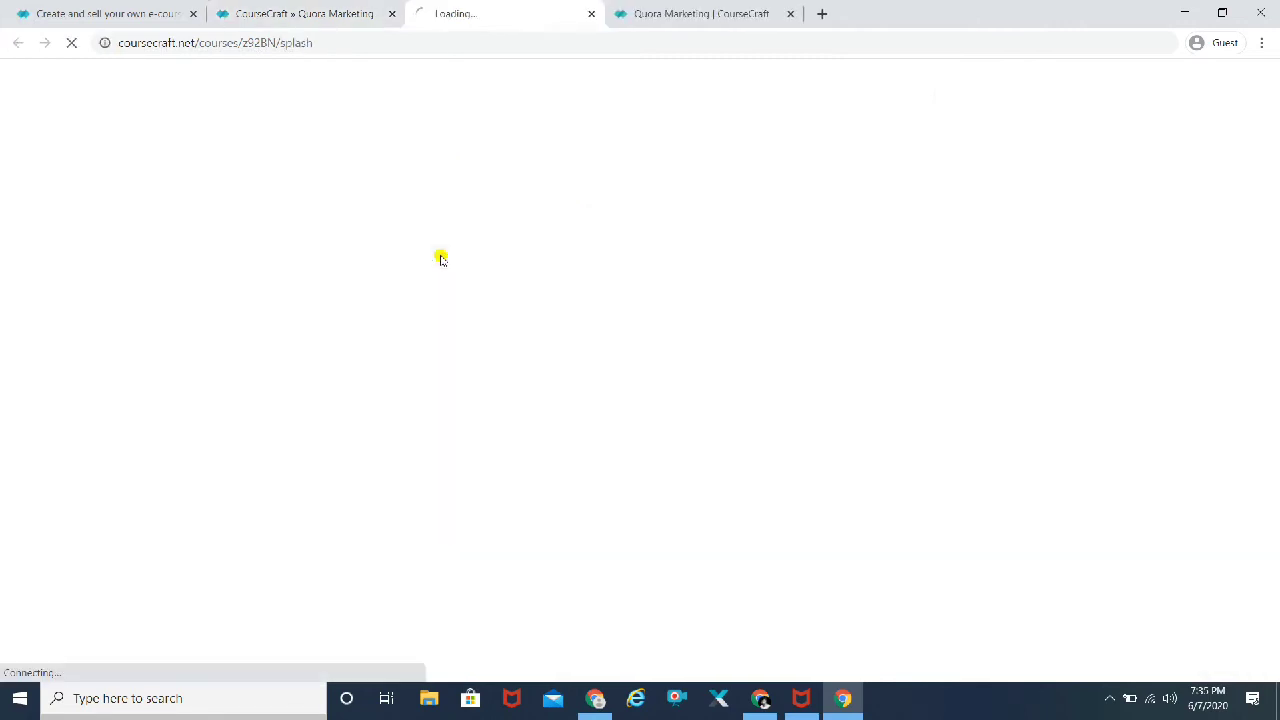
click(790, 13)
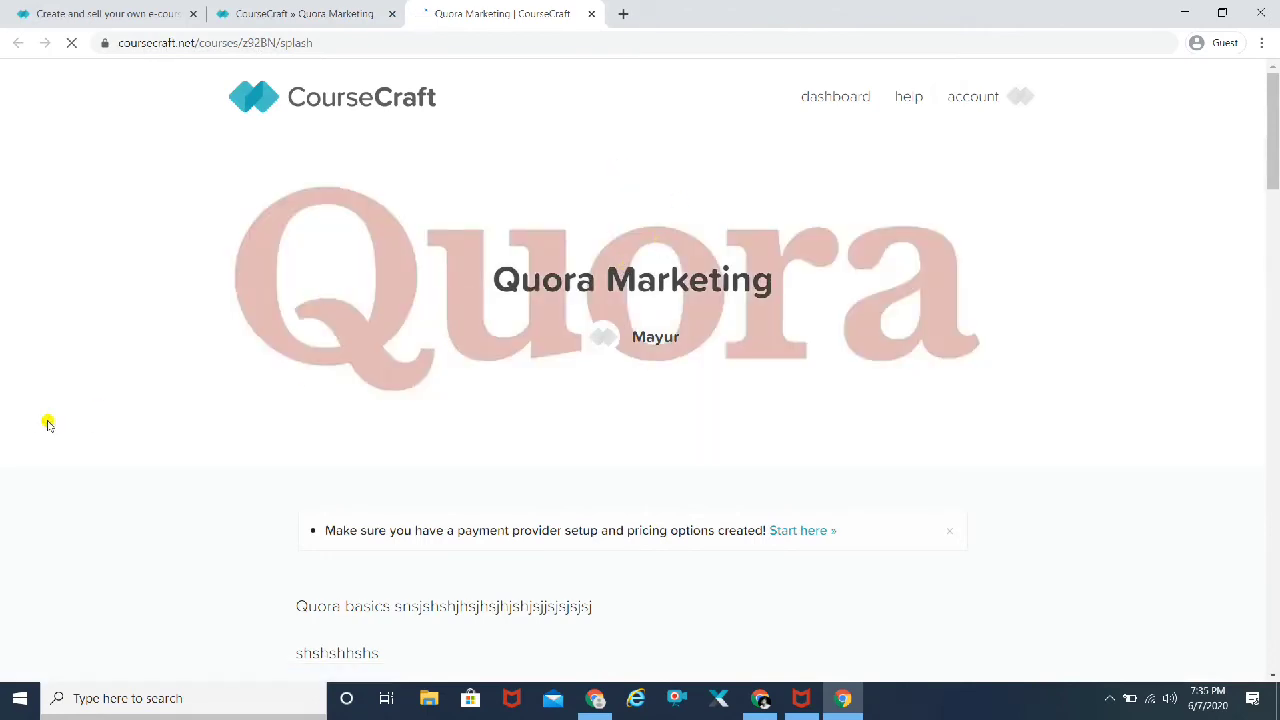
scroll(100, 456, down, 3)
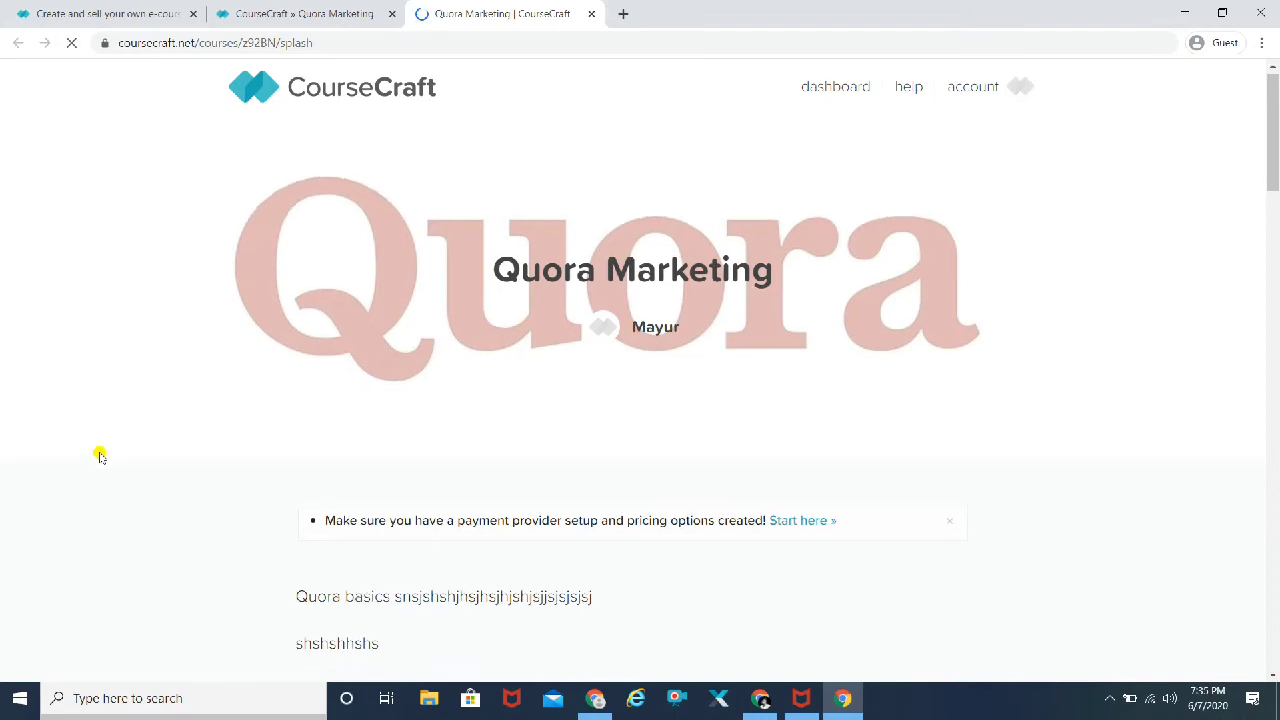
scroll(100, 453, down, 1)
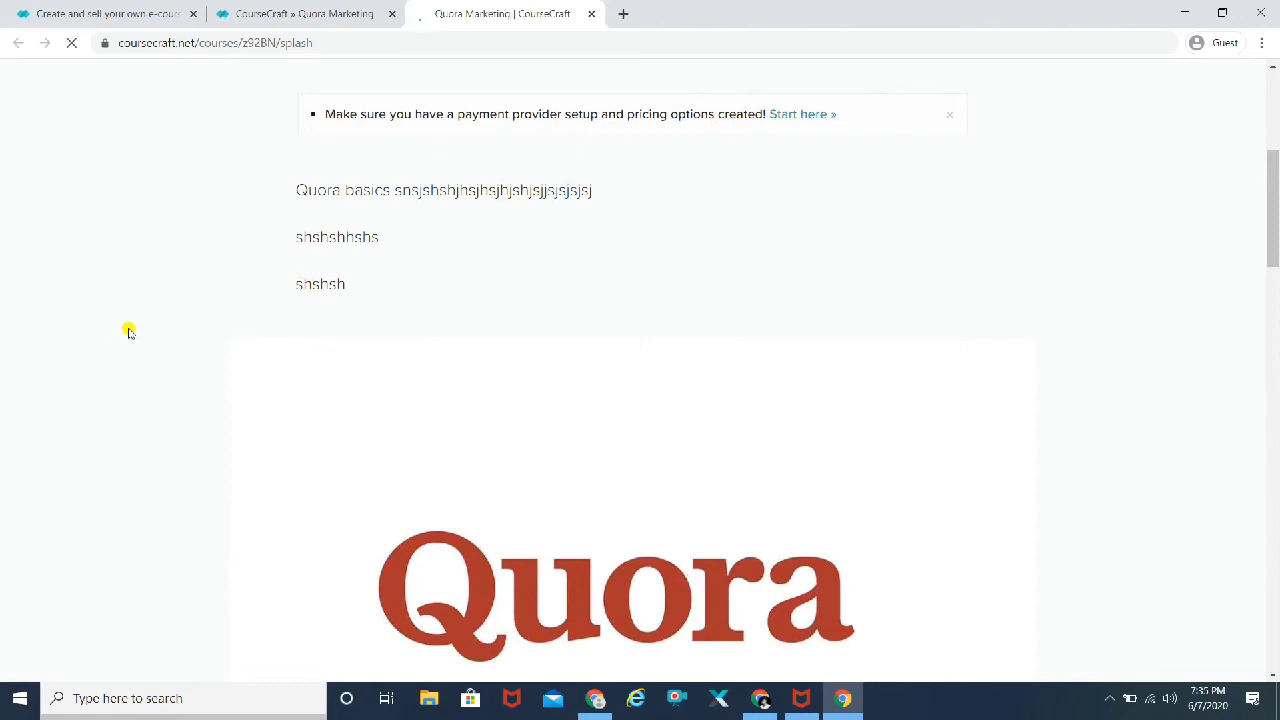
scroll(145, 330, down, 1)
scroll(145, 330, down, 2)
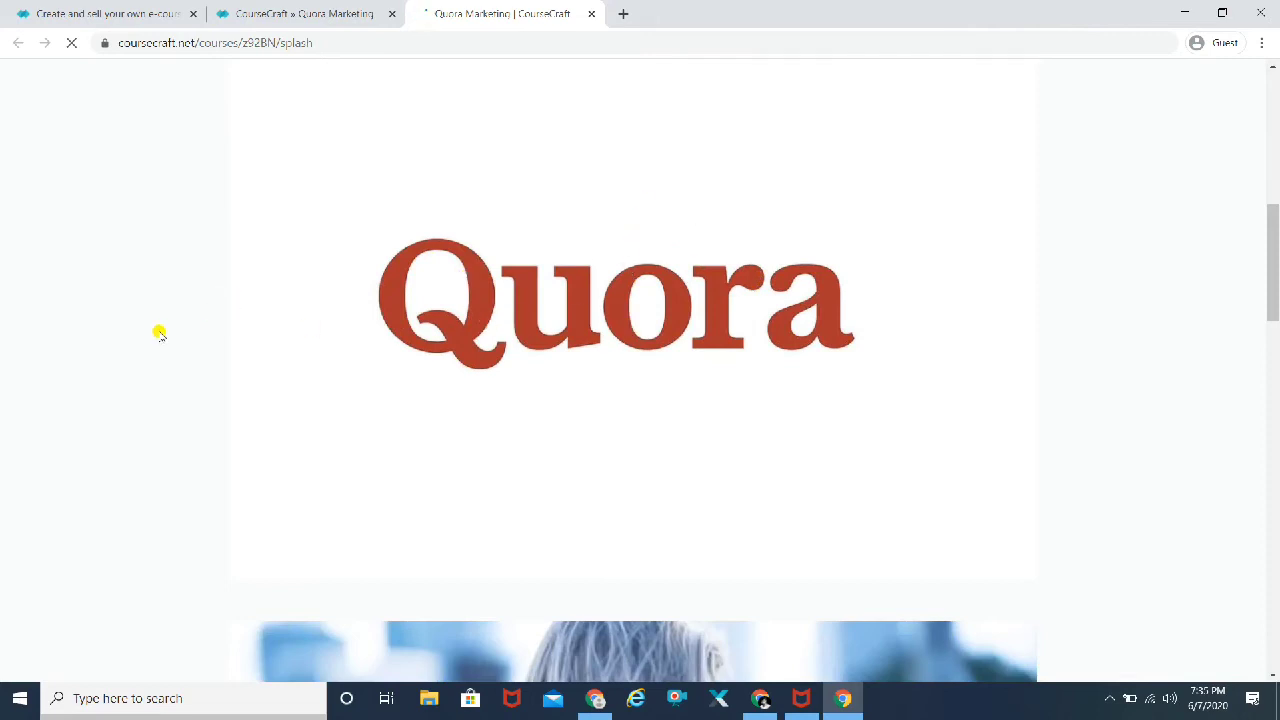
scroll(159, 333, down, 2)
scroll(159, 333, down, 2)
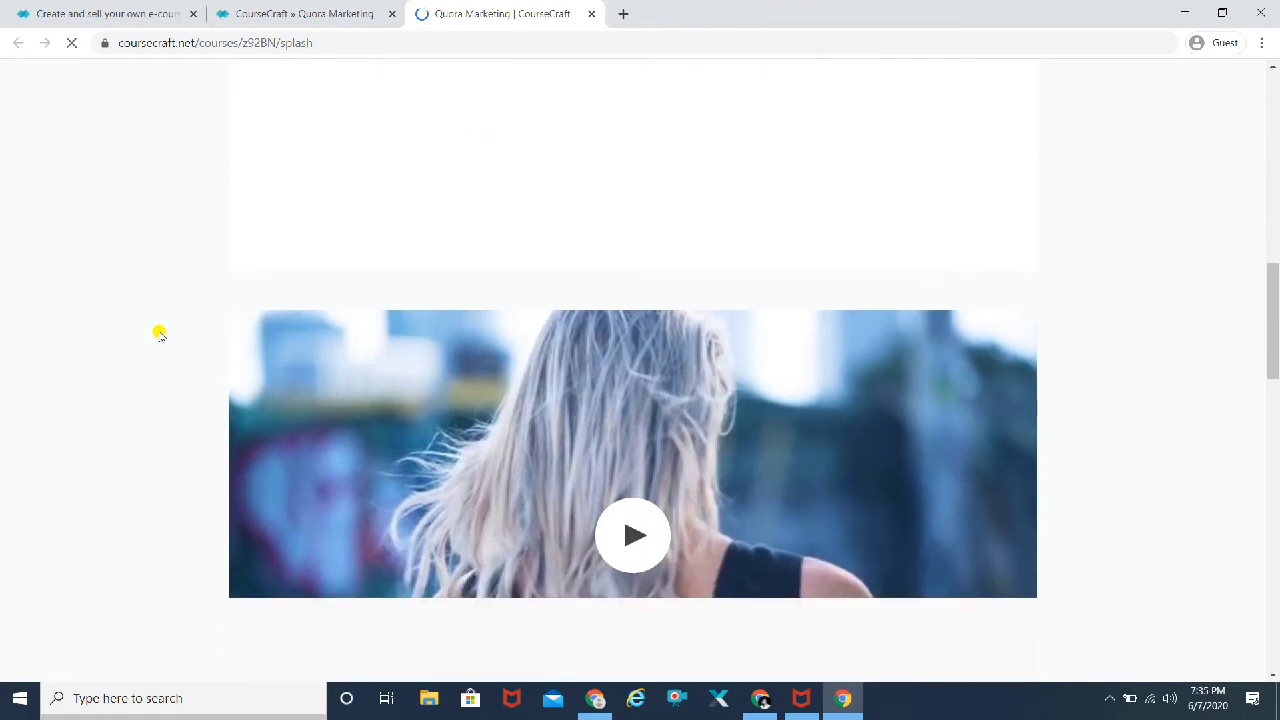
scroll(159, 333, down, 1)
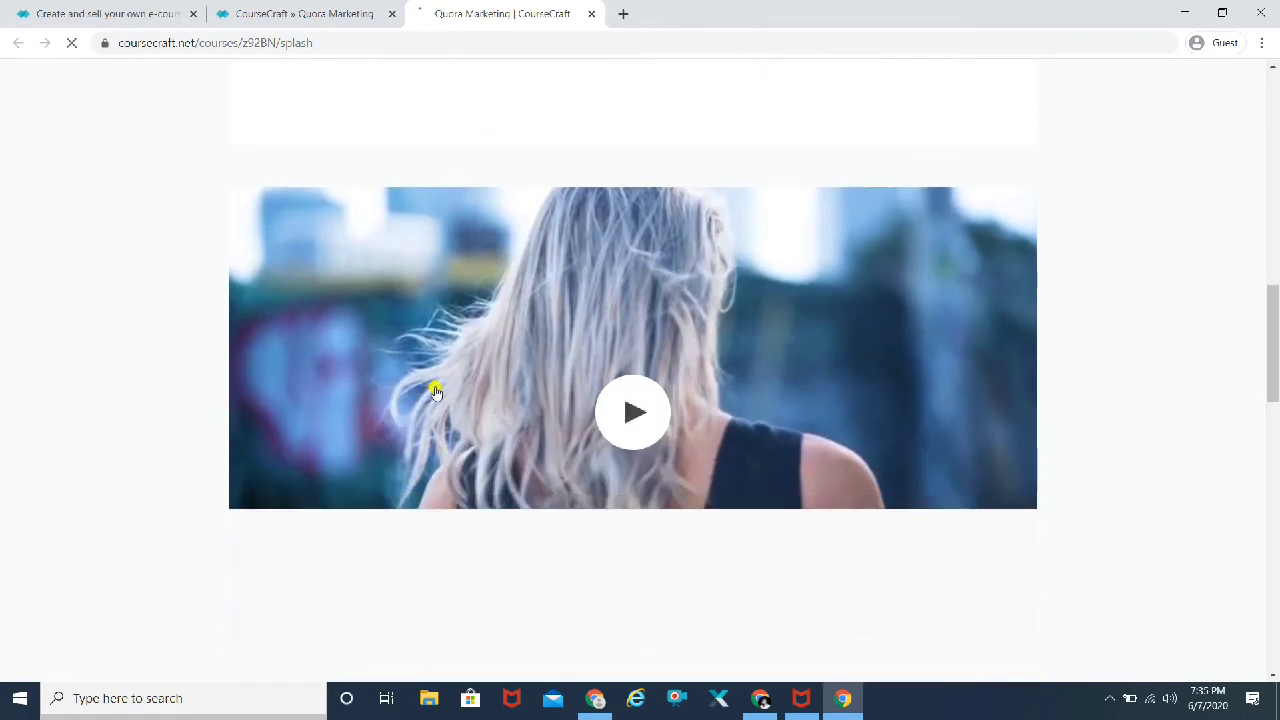
scroll(121, 363, down, 2)
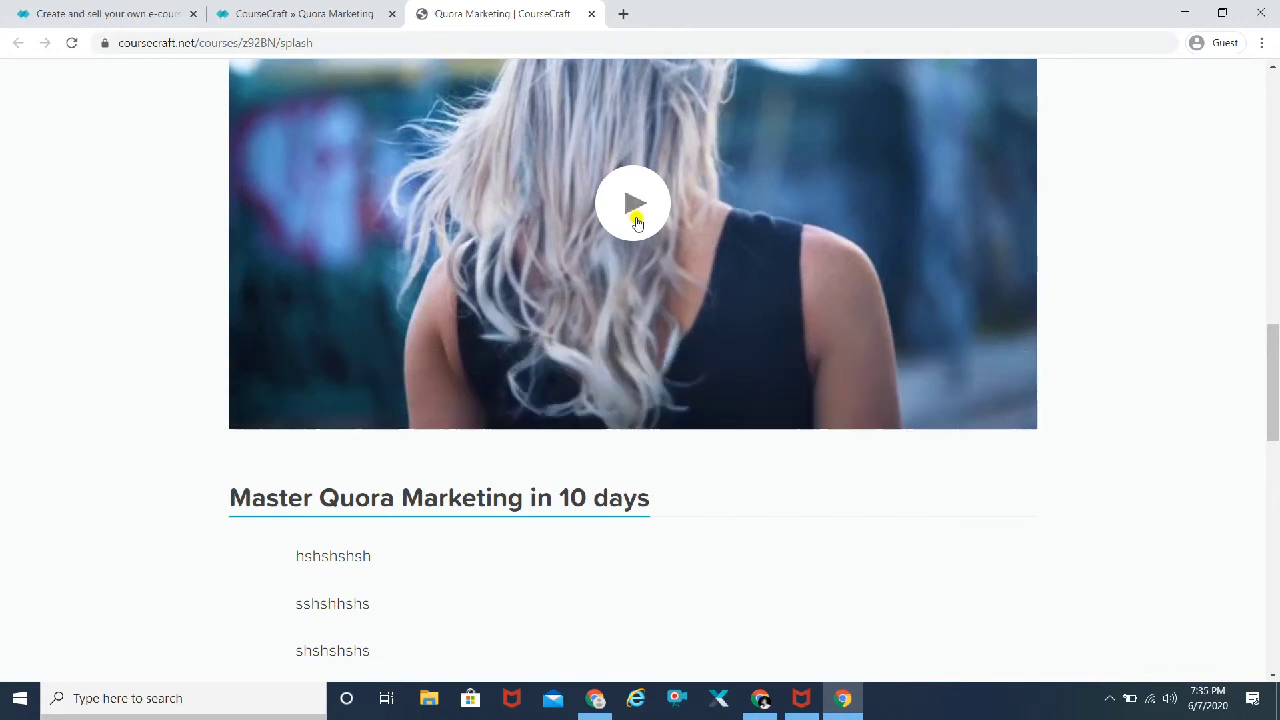
scroll(130, 344, down, 2)
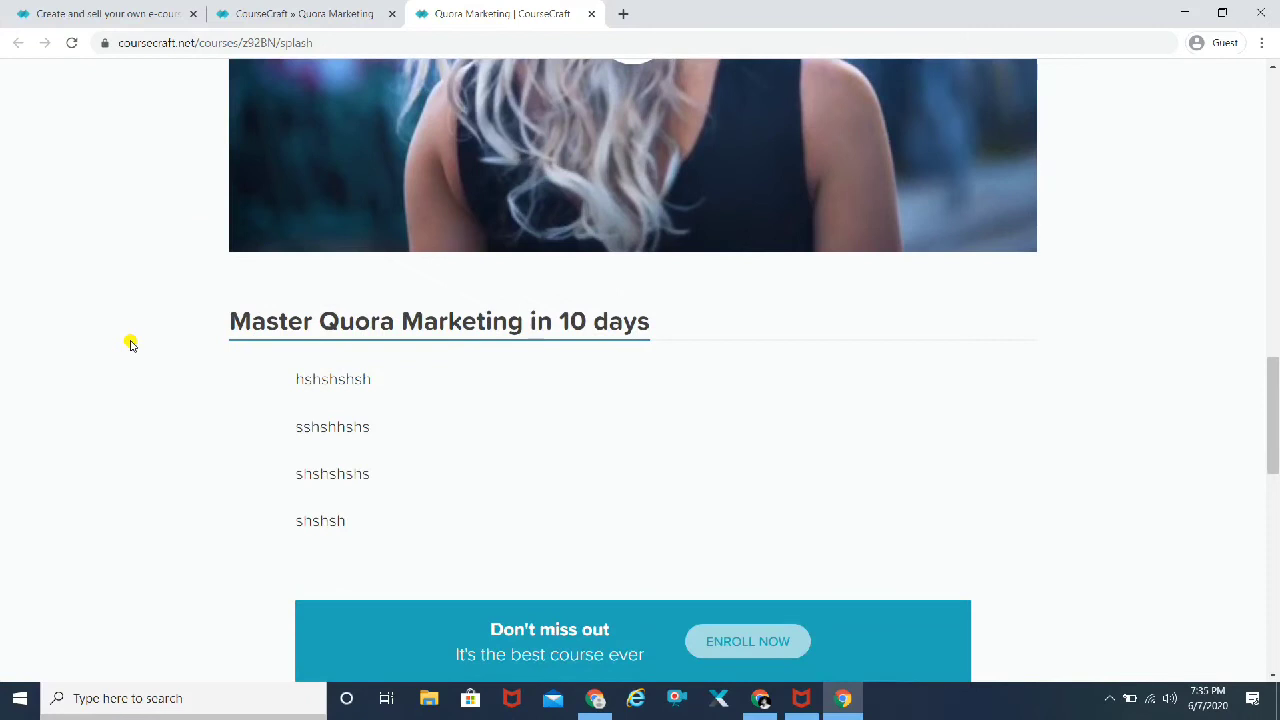
scroll(130, 344, down, 1)
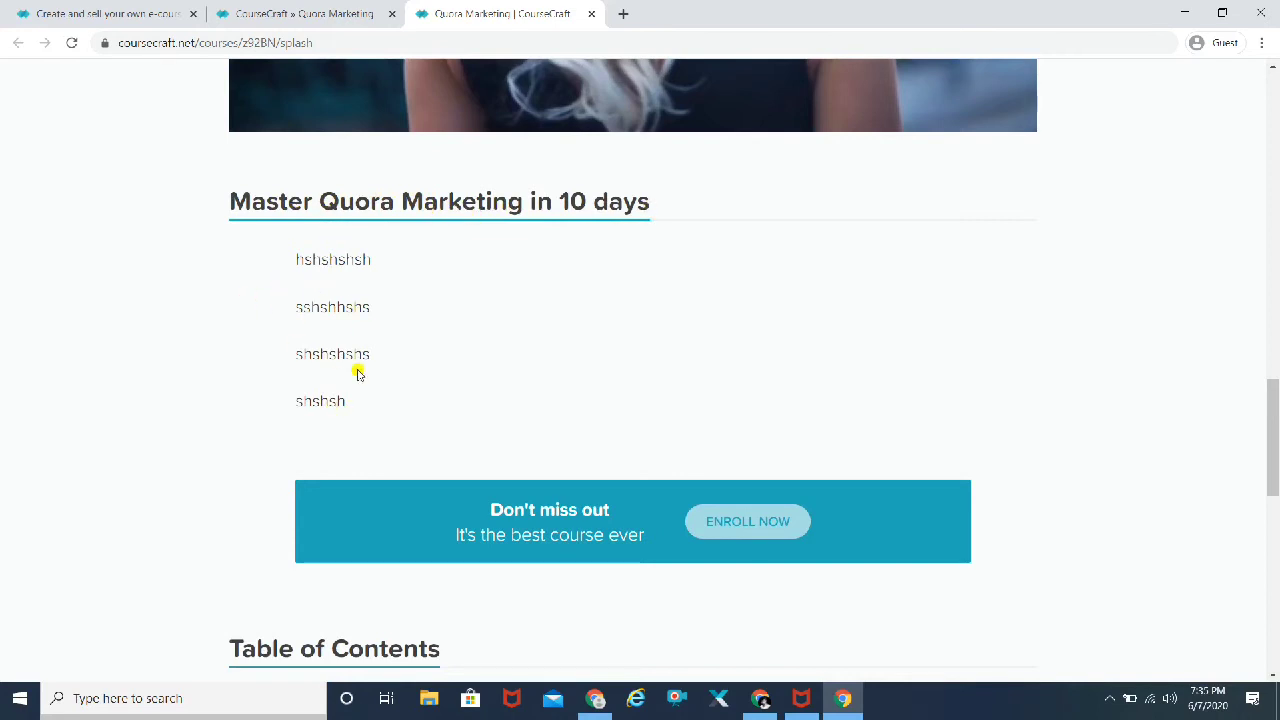
scroll(91, 400, down, 4)
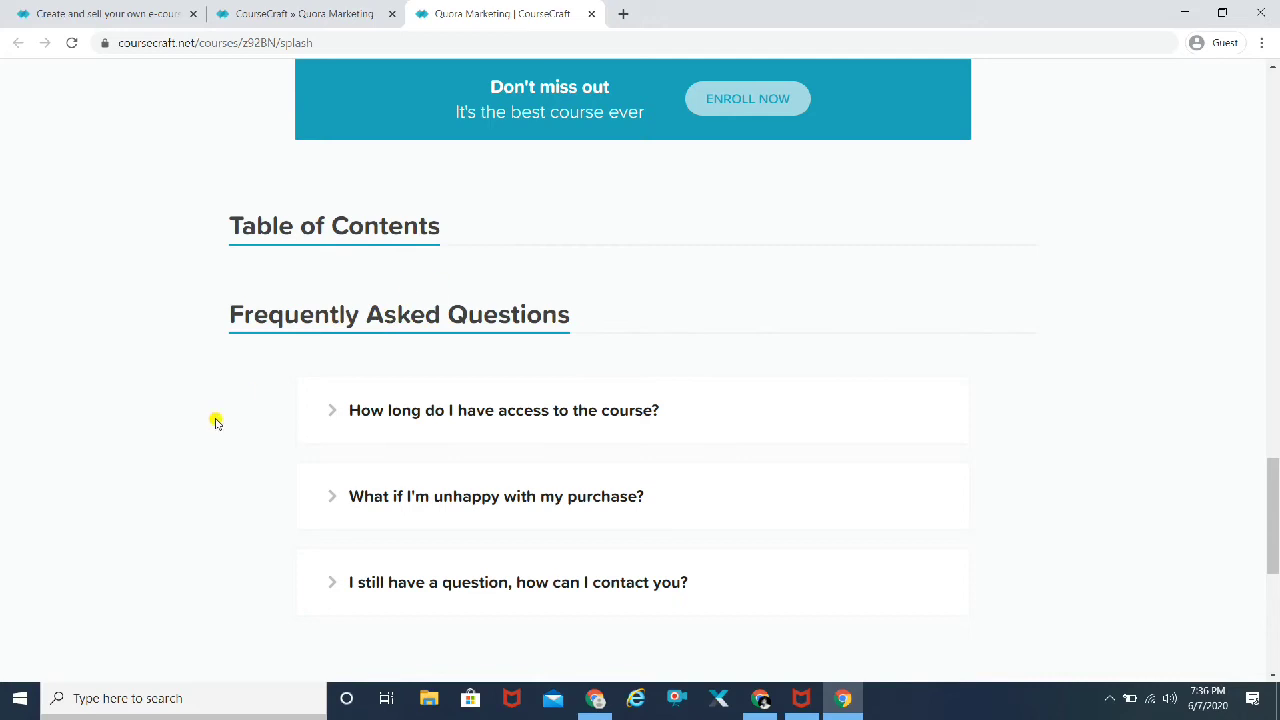
scroll(147, 459, down, 2)
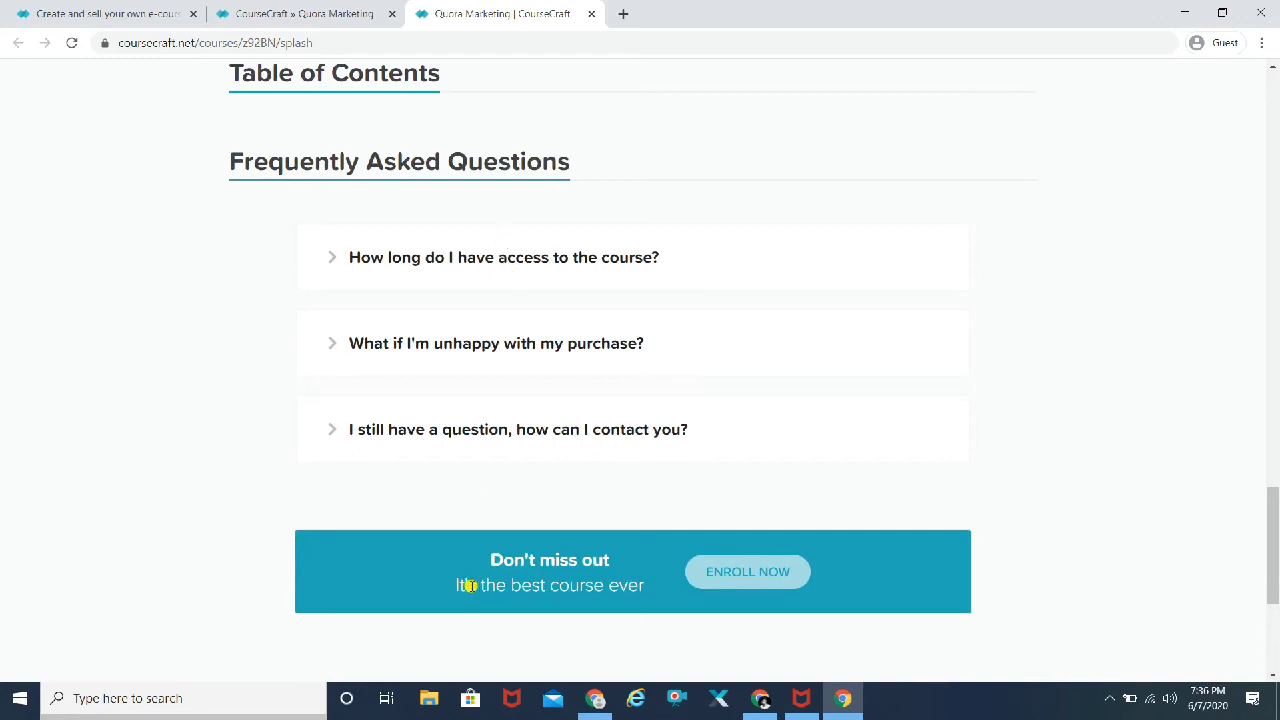
scroll(131, 466, down, 1)
scroll(131, 466, down, 3)
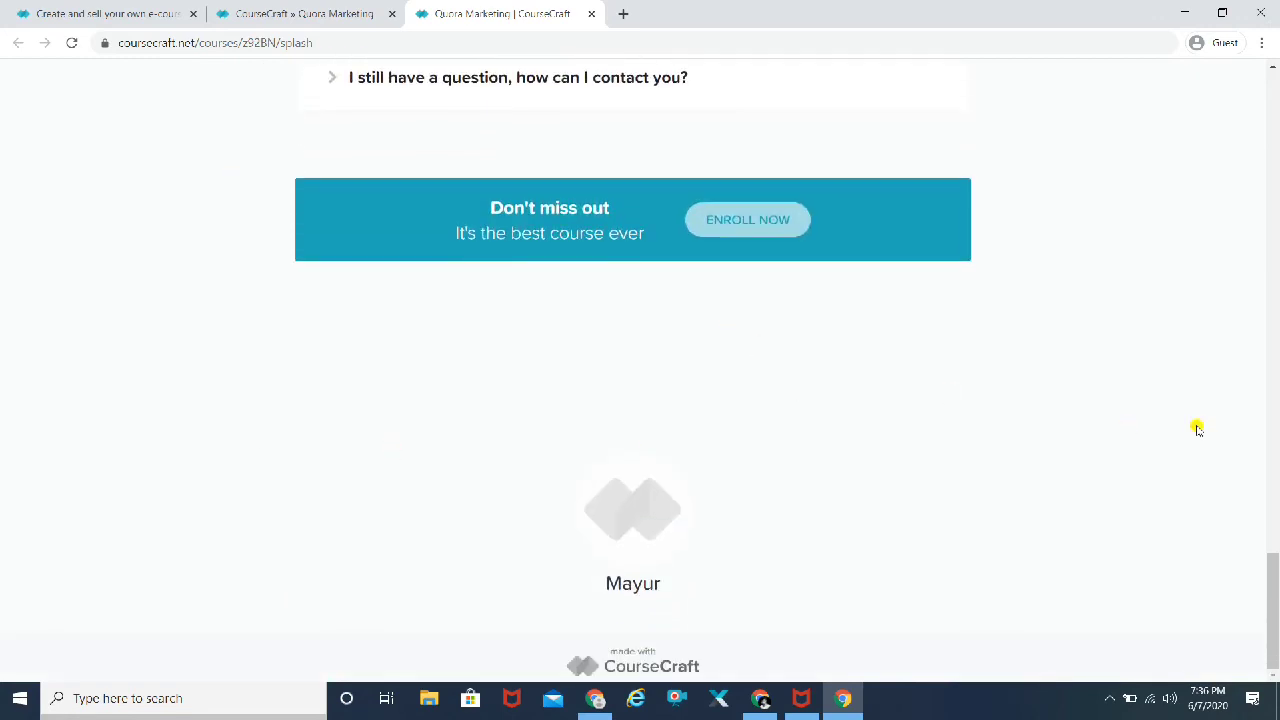
scroll(1197, 428, up, 10)
scroll(1197, 428, up, 7)
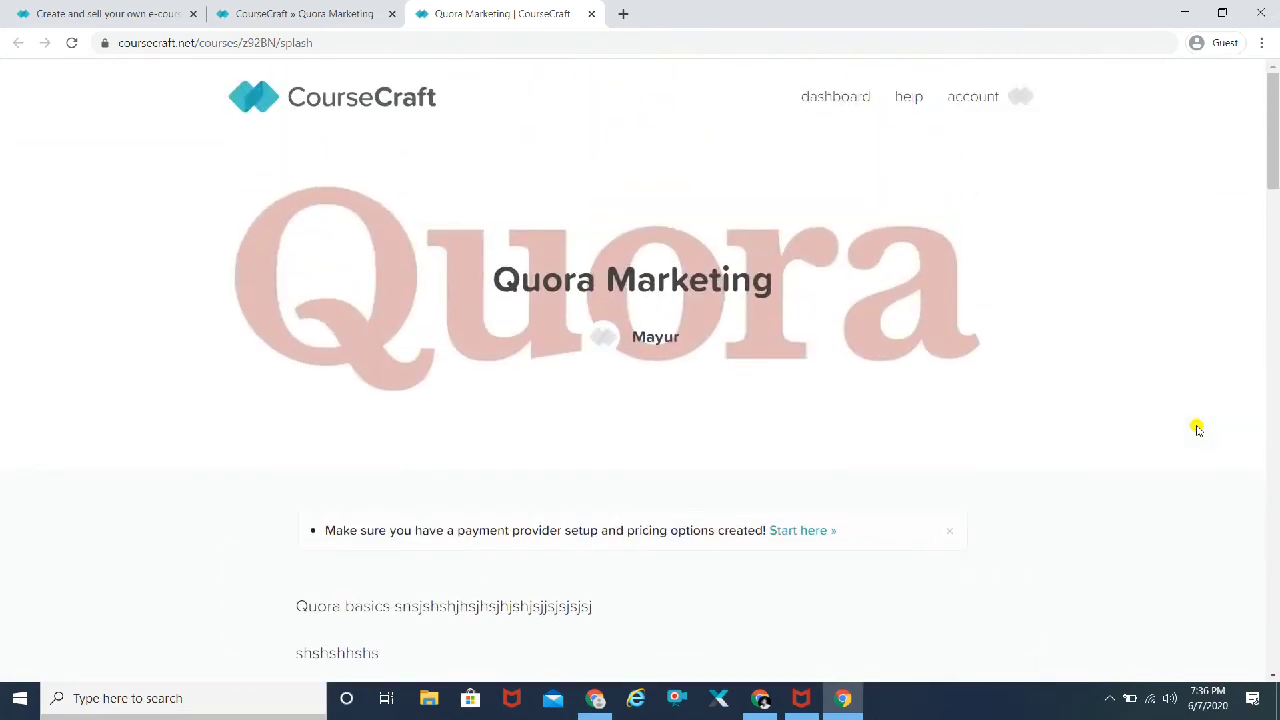
Step: From the lesson list, start the course's first lesson and title it 'Video 1'
click(591, 13)
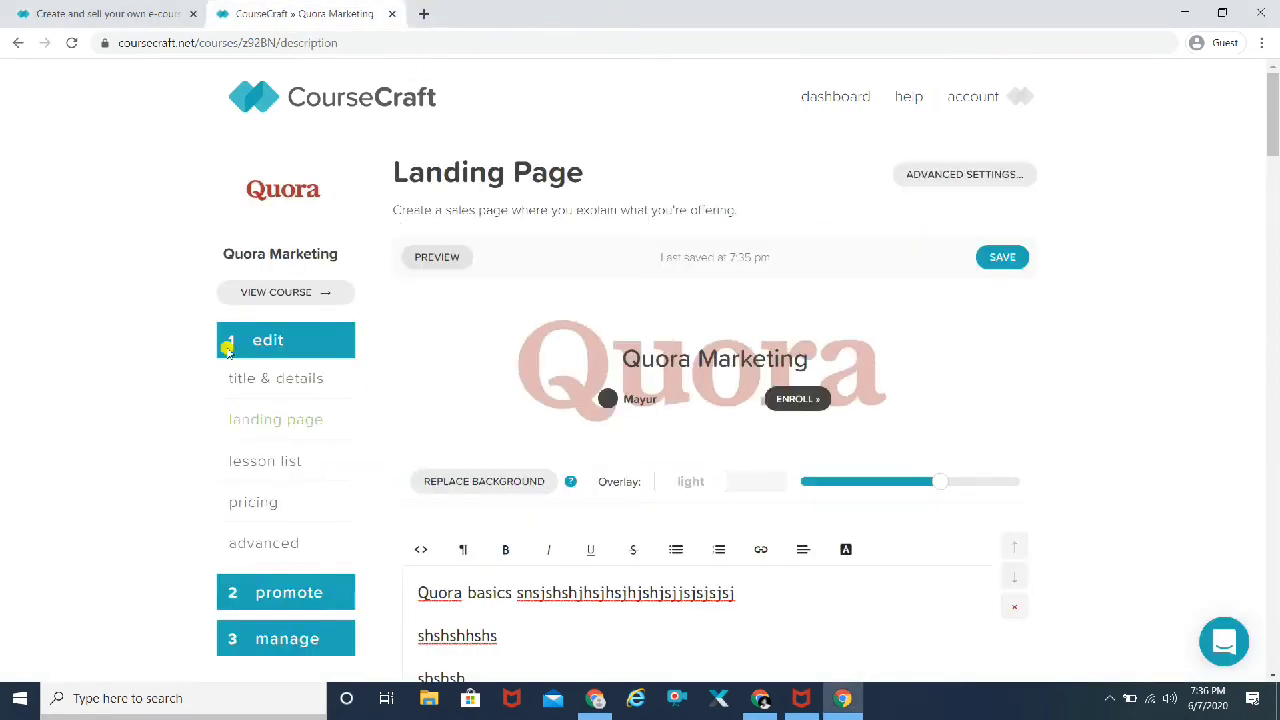
click(281, 464)
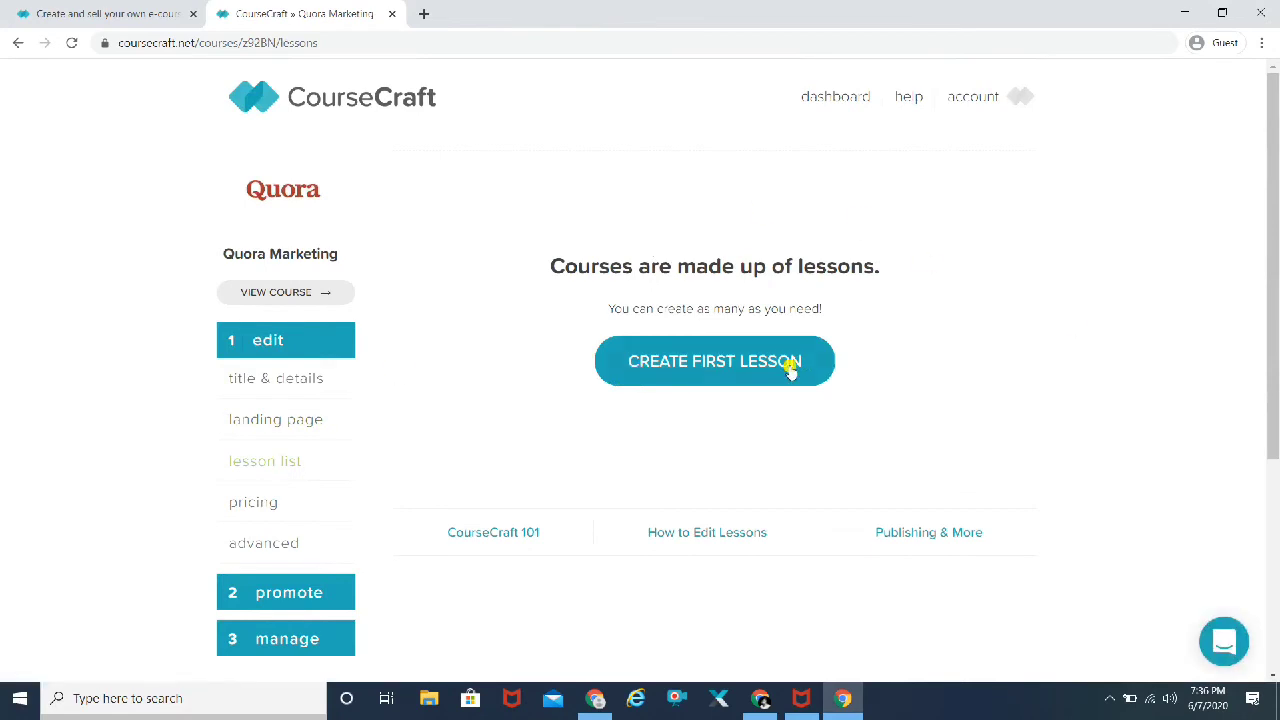
click(741, 368)
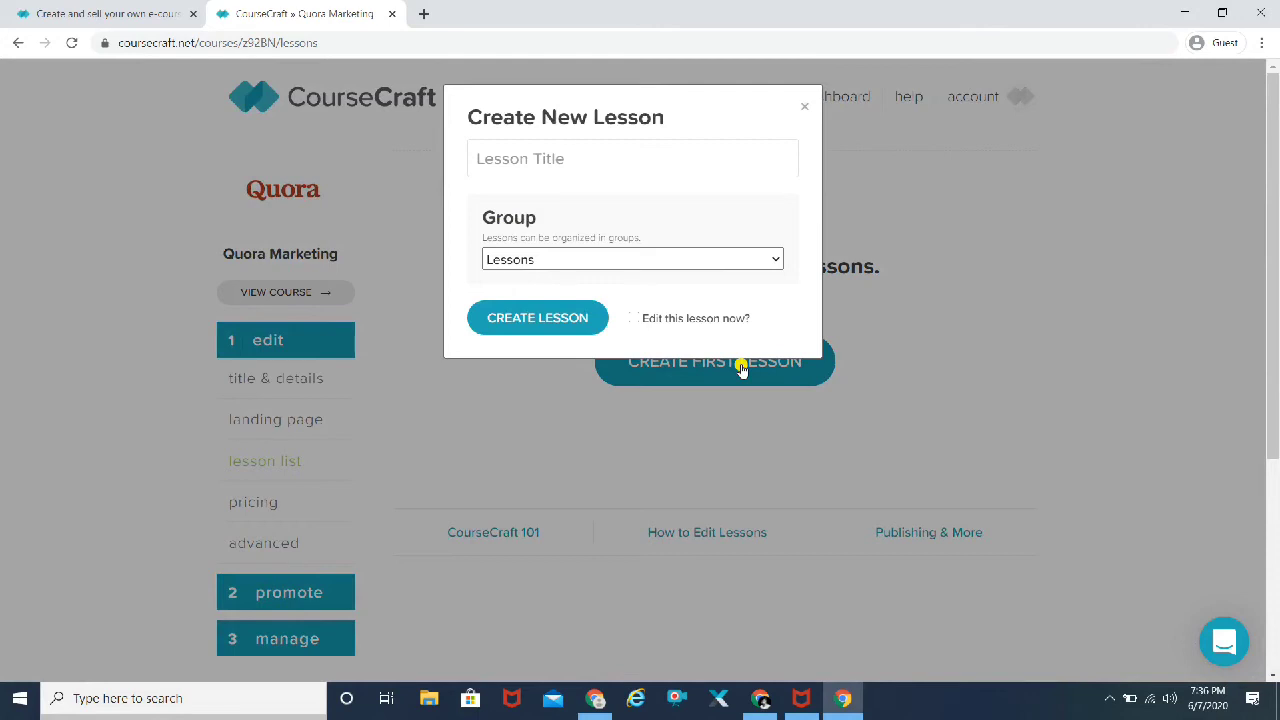
text(Video 1)
Step: Place the lesson in a new group named 'Introduction' and create it
click(770, 257)
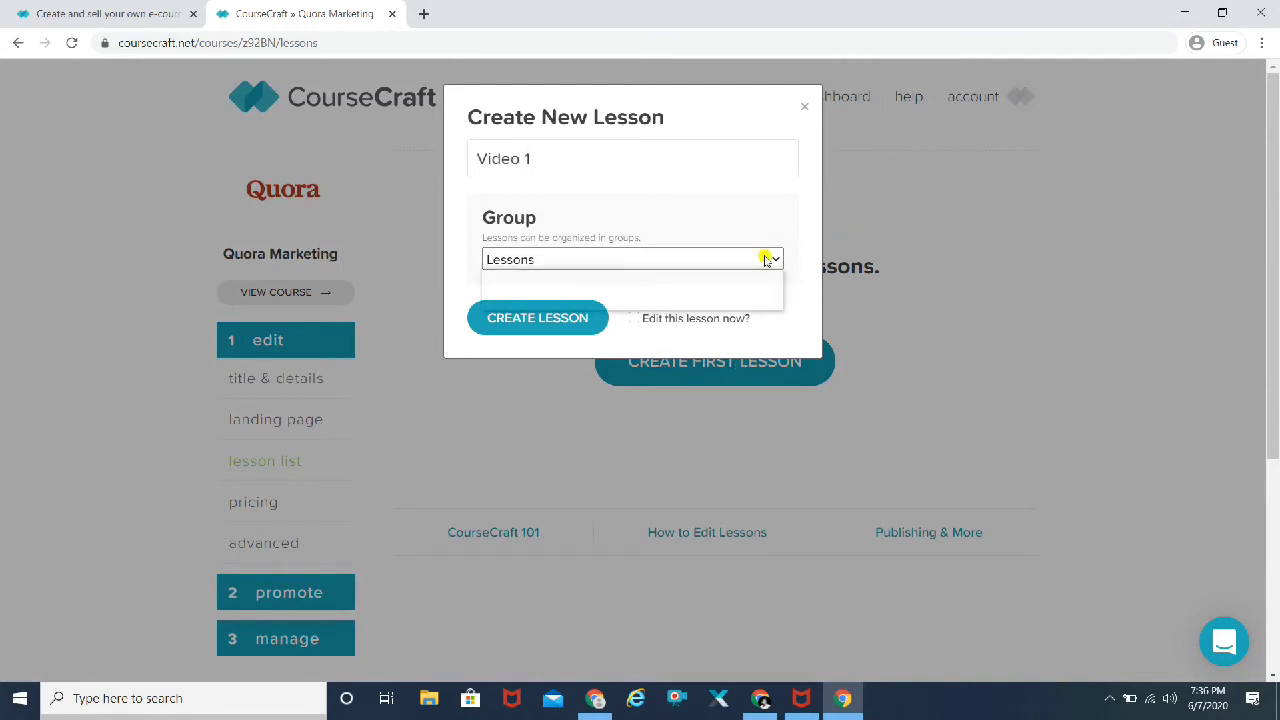
click(603, 298)
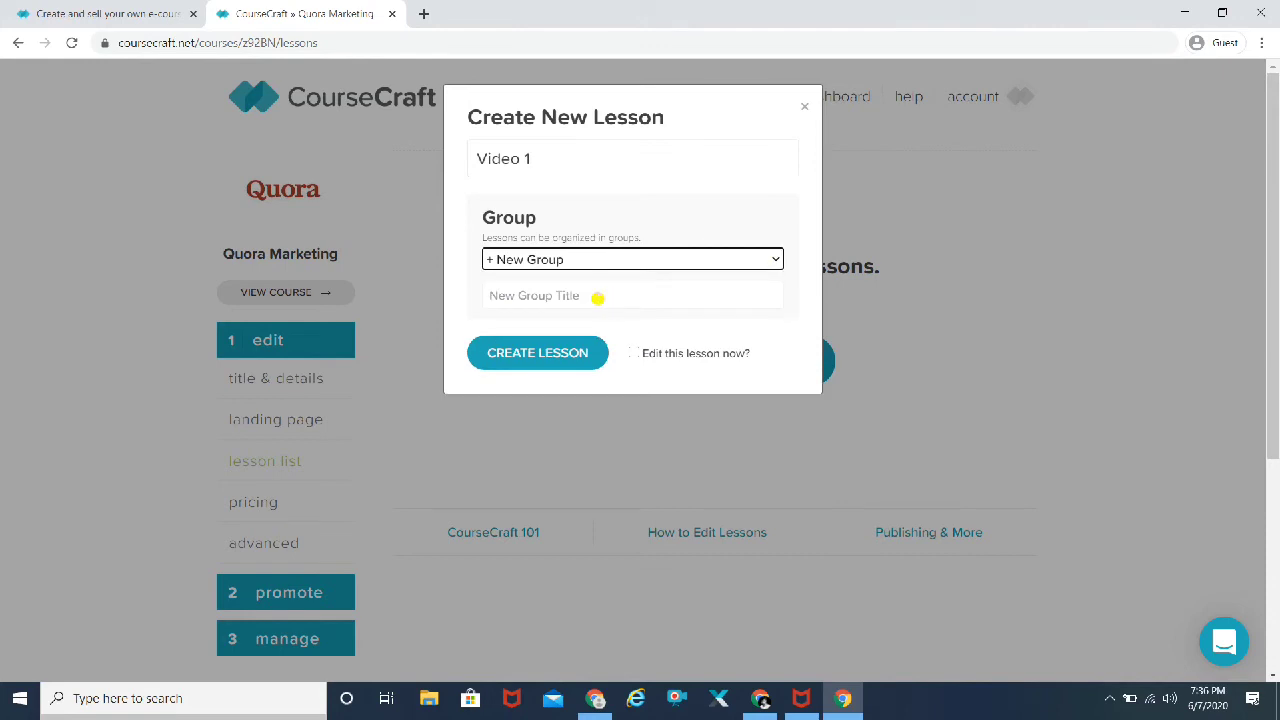
click(513, 297)
text(Intr)
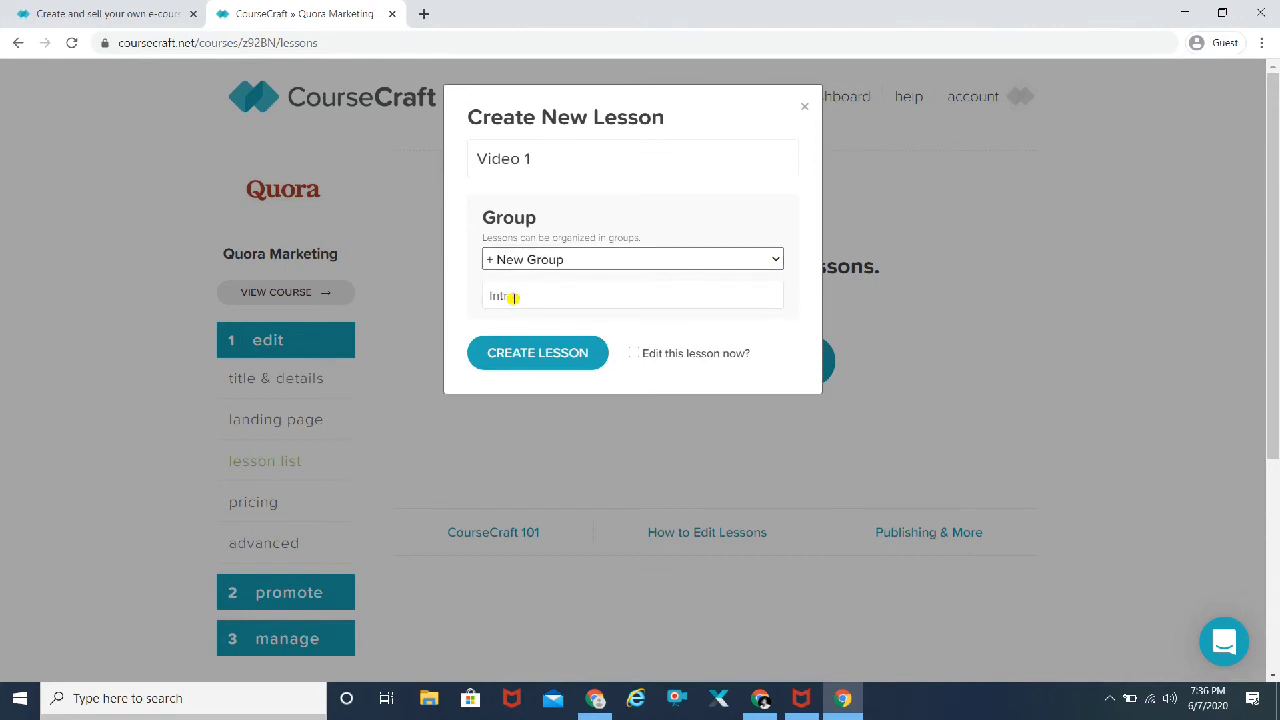
text(oduction)
click(577, 362)
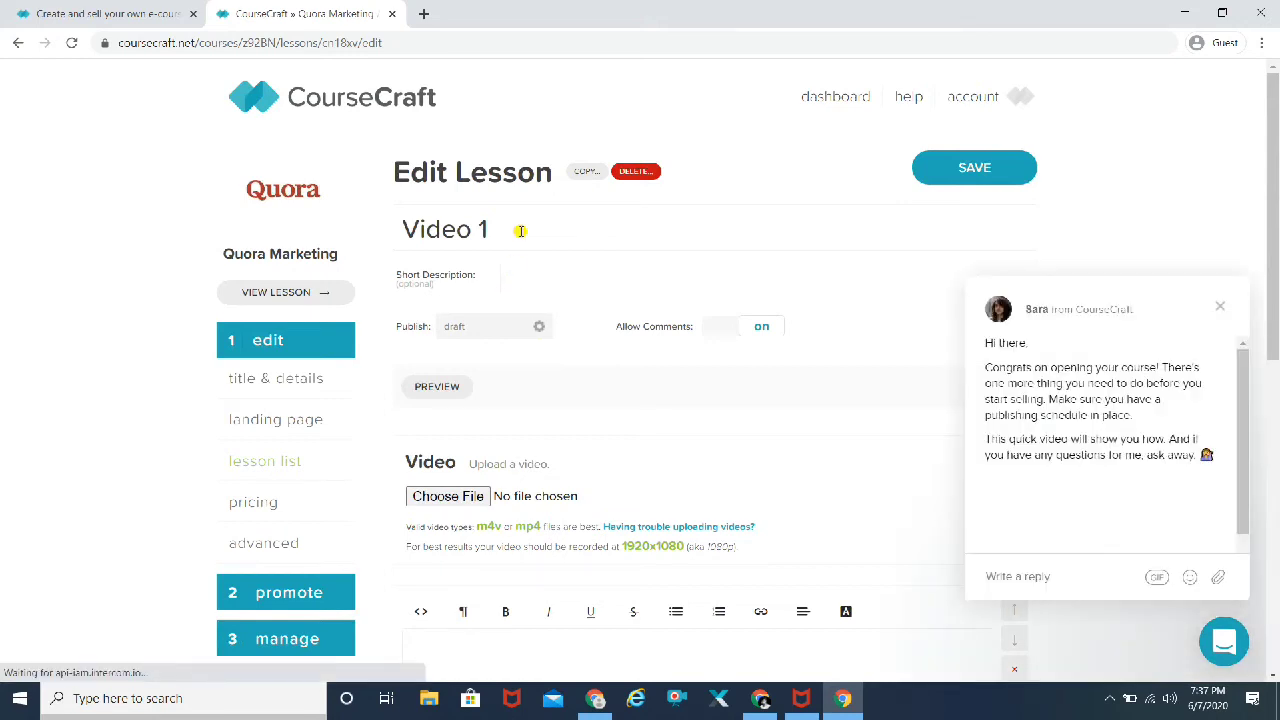
Step: Dismiss the chat popup and enter 'Get started with Quora Marketing' as the short description
click(1222, 312)
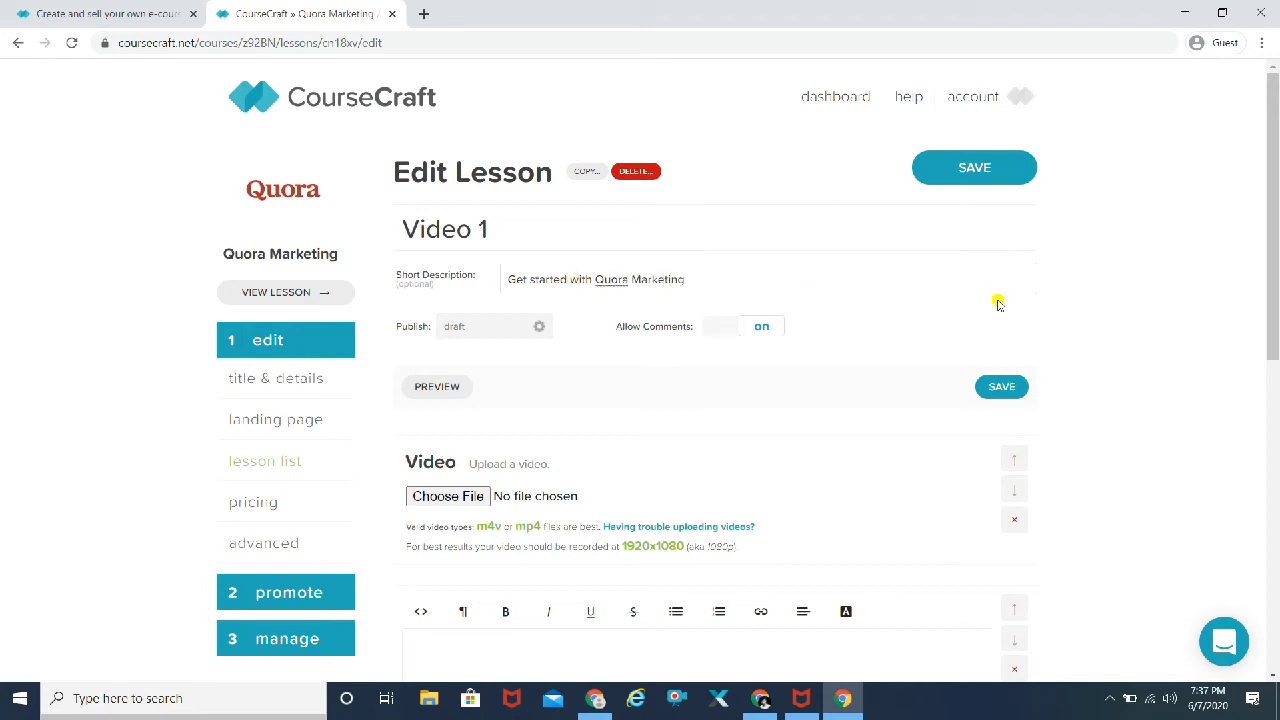
click(1146, 300)
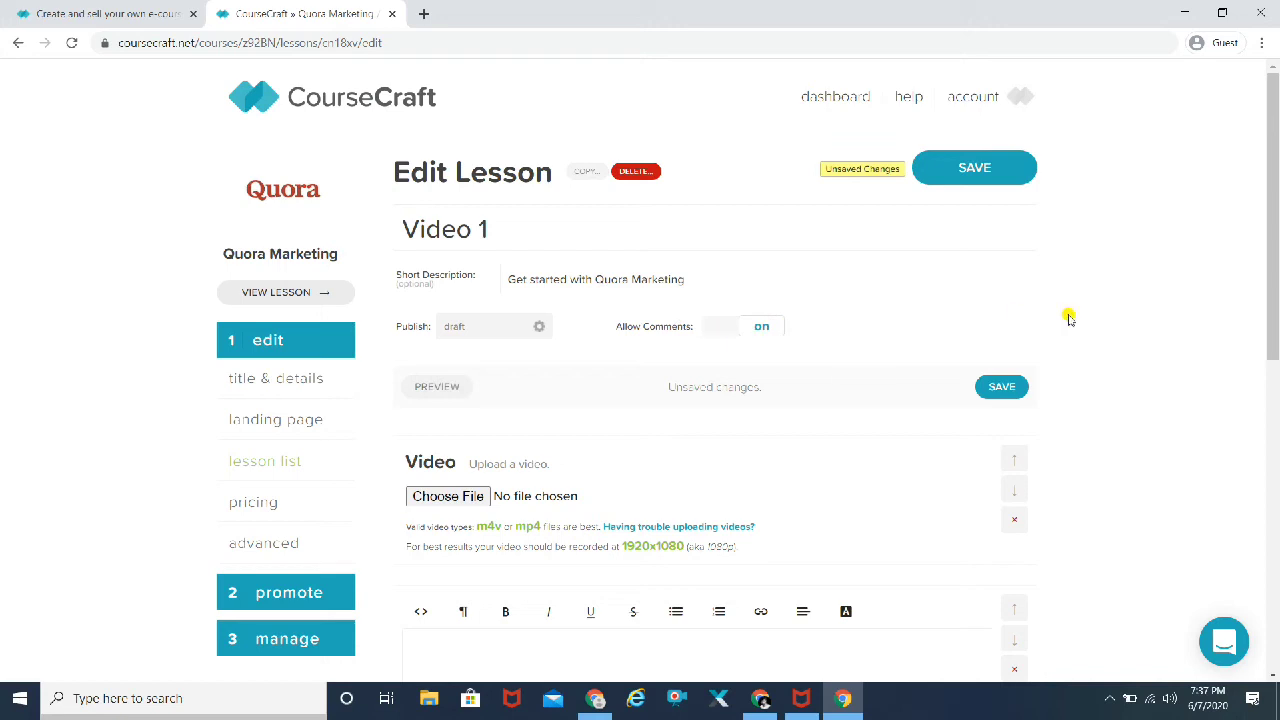
scroll(1094, 323, down, 1)
scroll(1094, 323, down, 1)
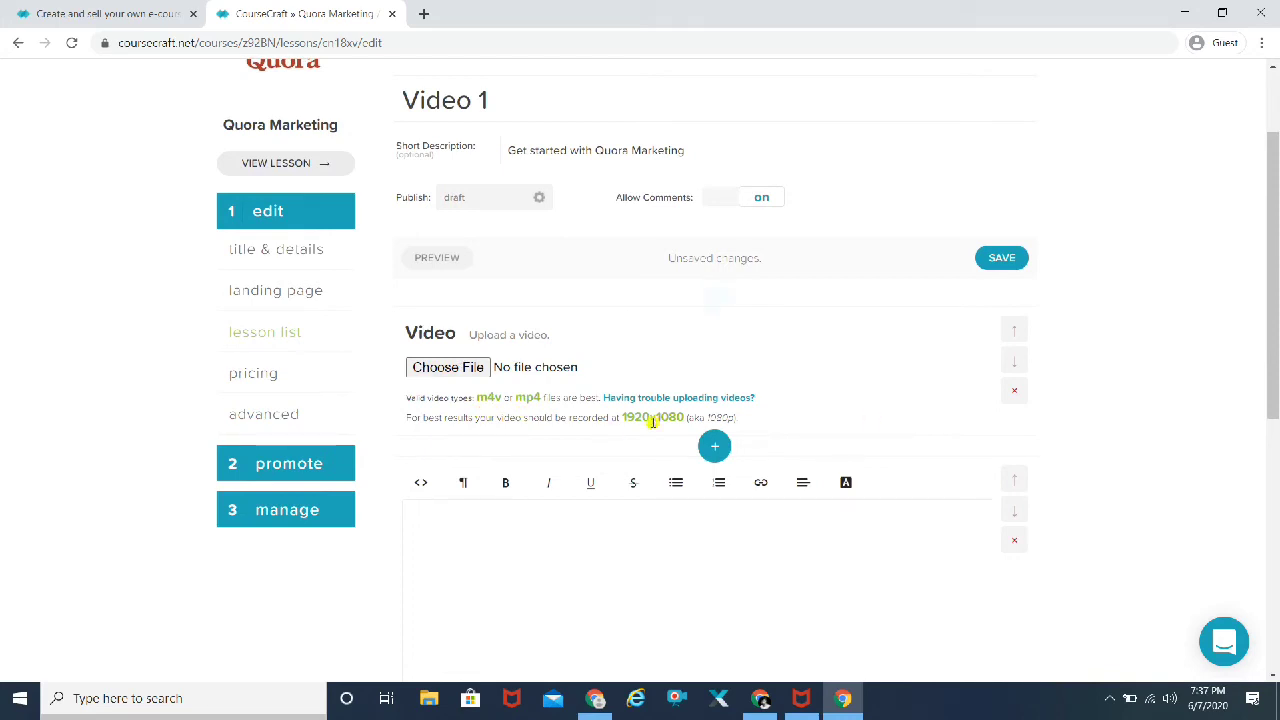
scroll(1128, 428, down, 2)
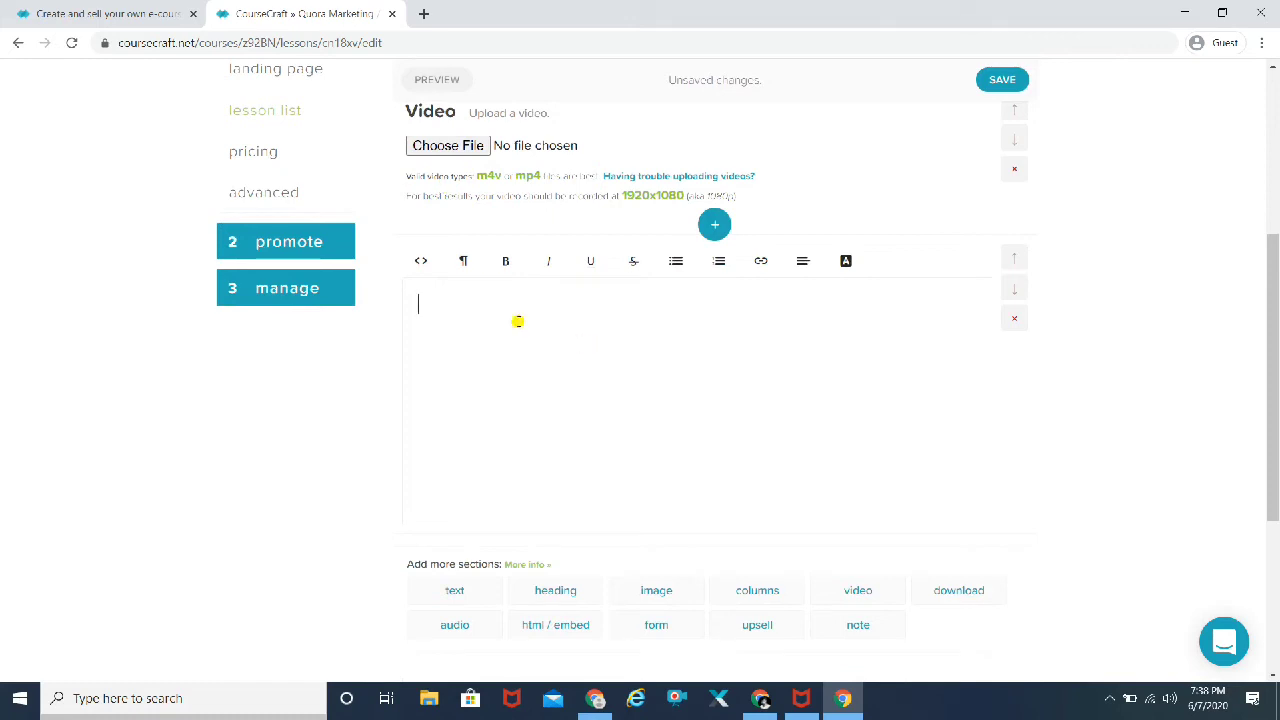
text(eckout my Quora s)
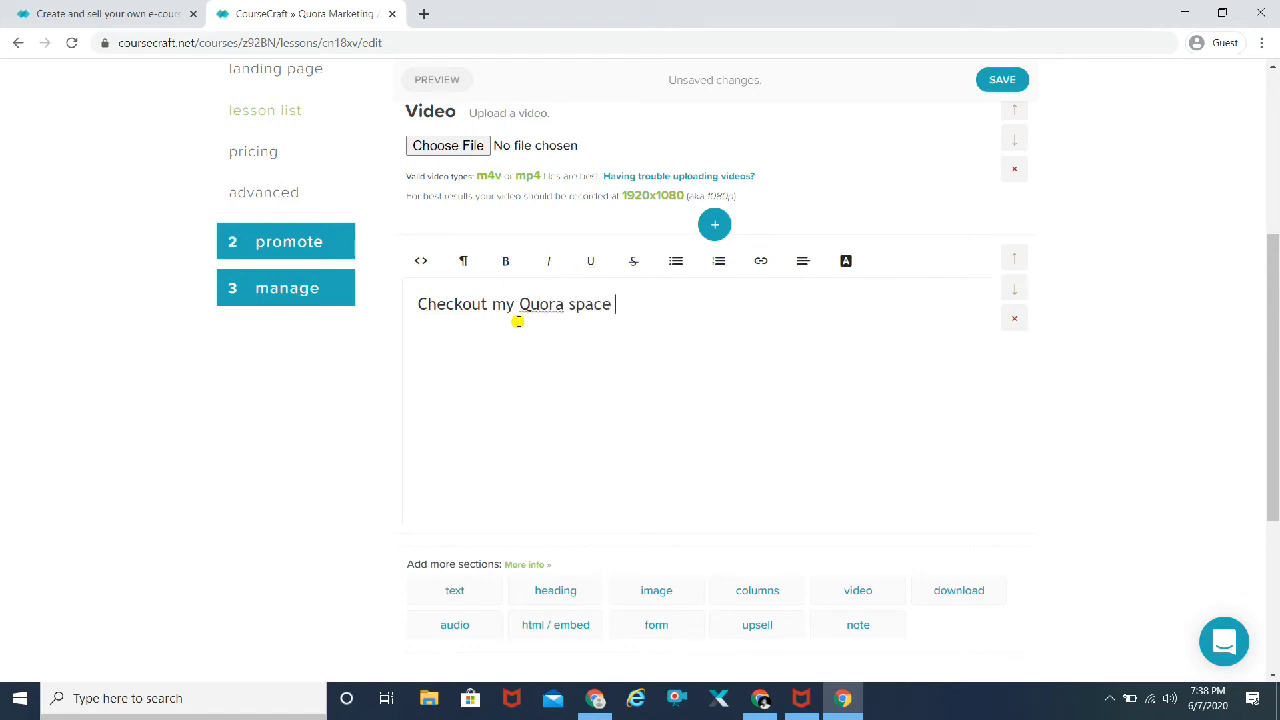
text(pace)
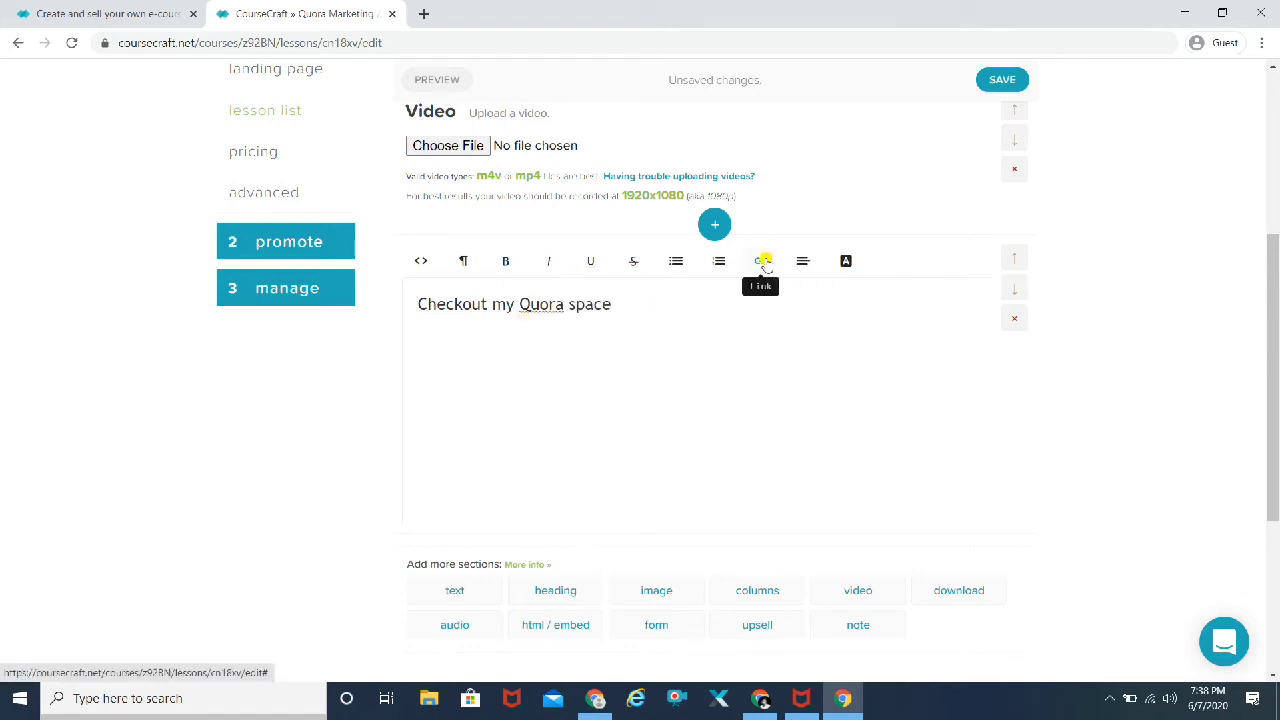
click(762, 261)
click(781, 294)
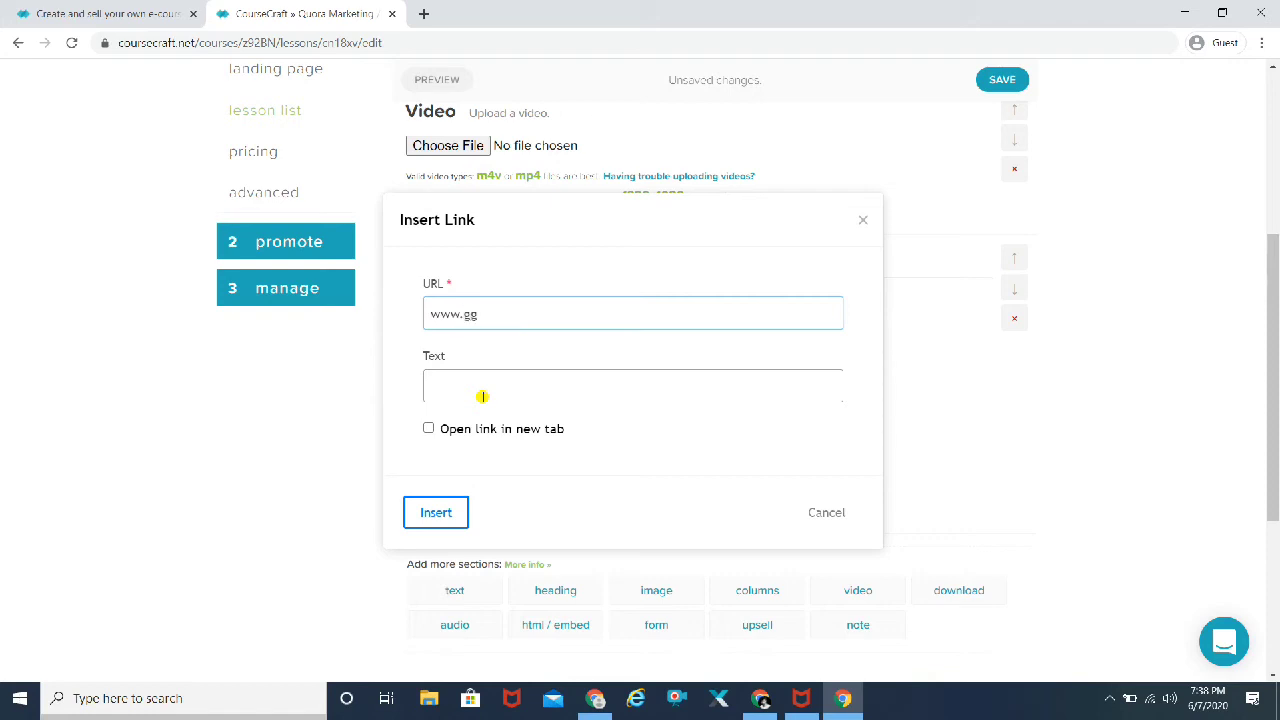
key(BackSpace)
text(oogle.com)
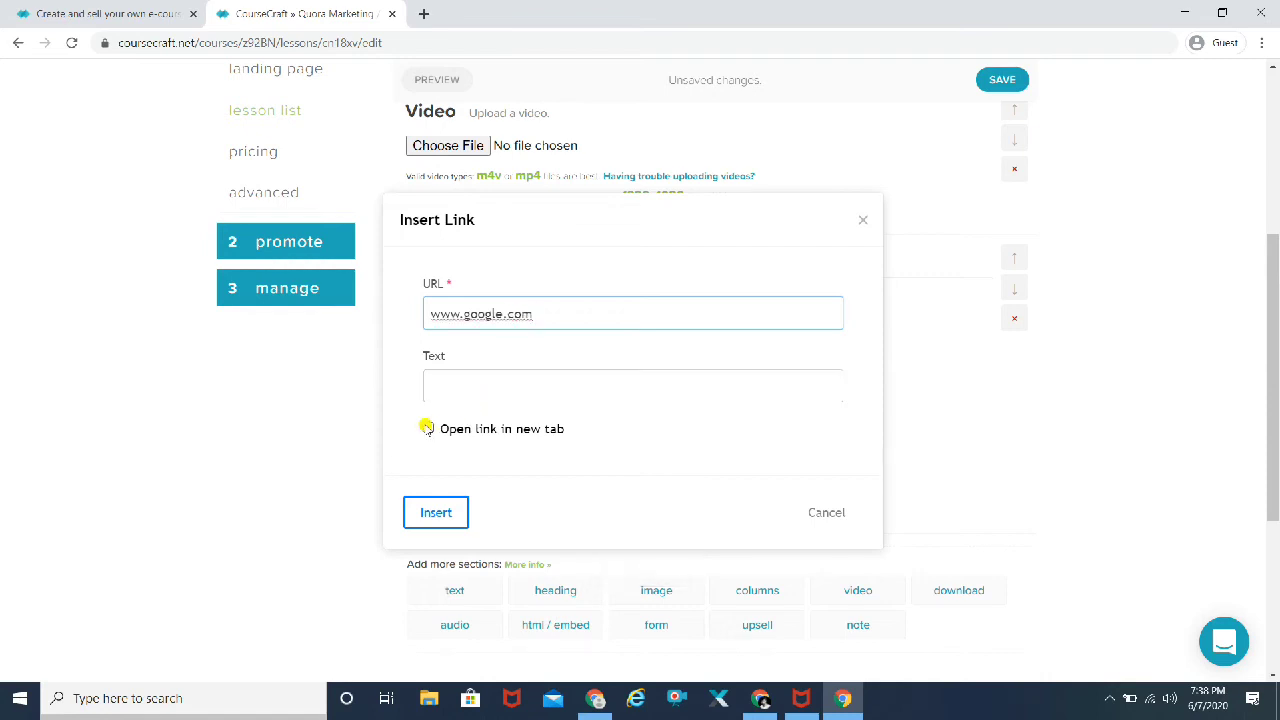
click(427, 428)
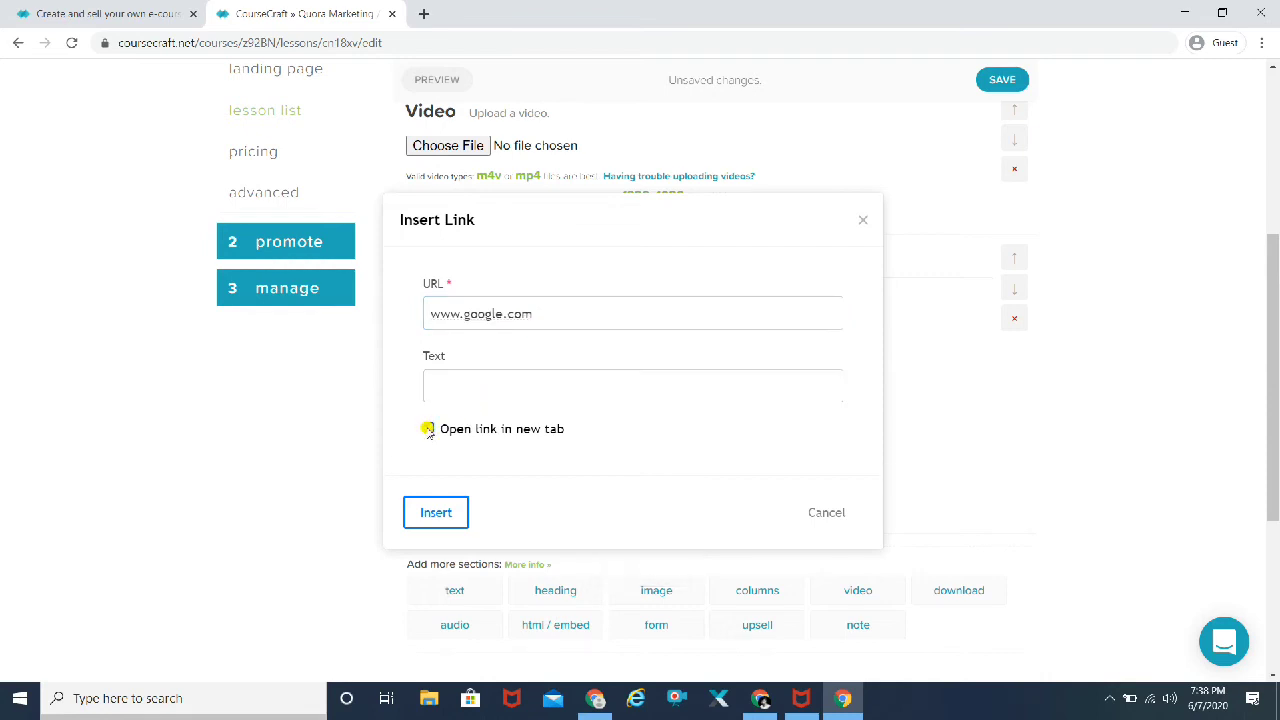
click(432, 512)
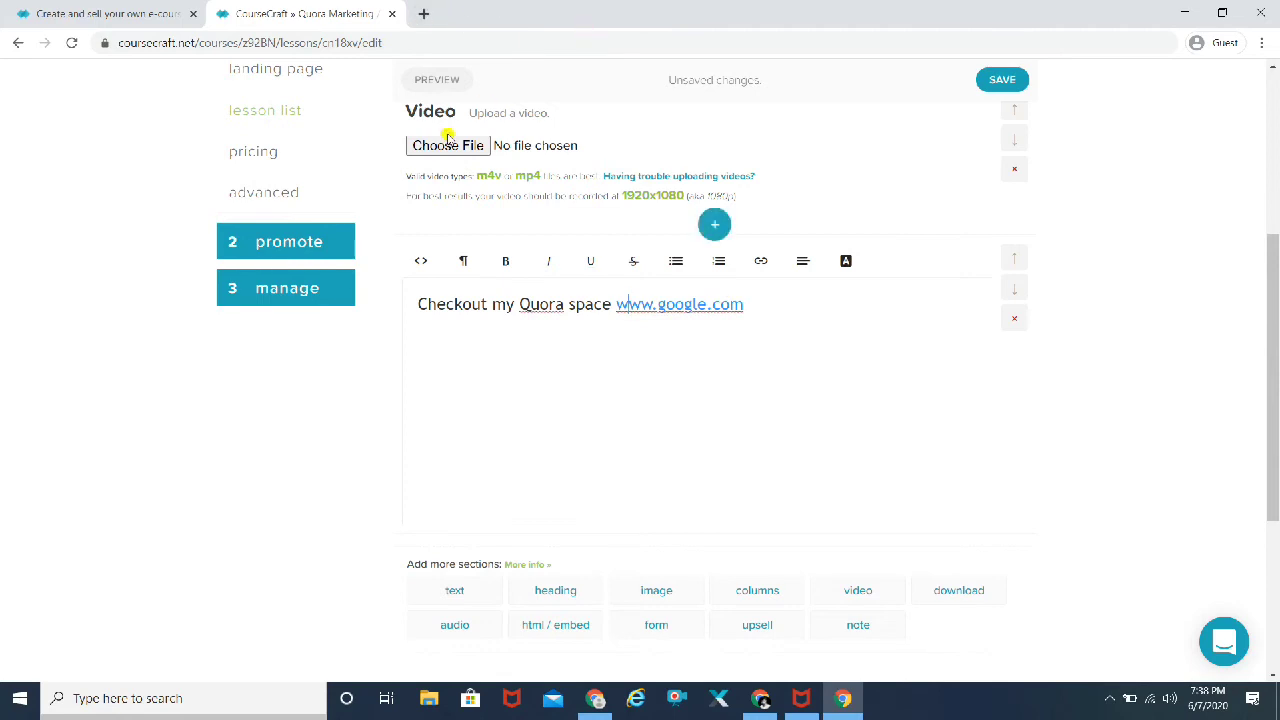
Step: Add a Form section beneath the lesson's text block
scroll(1147, 331, down, 2)
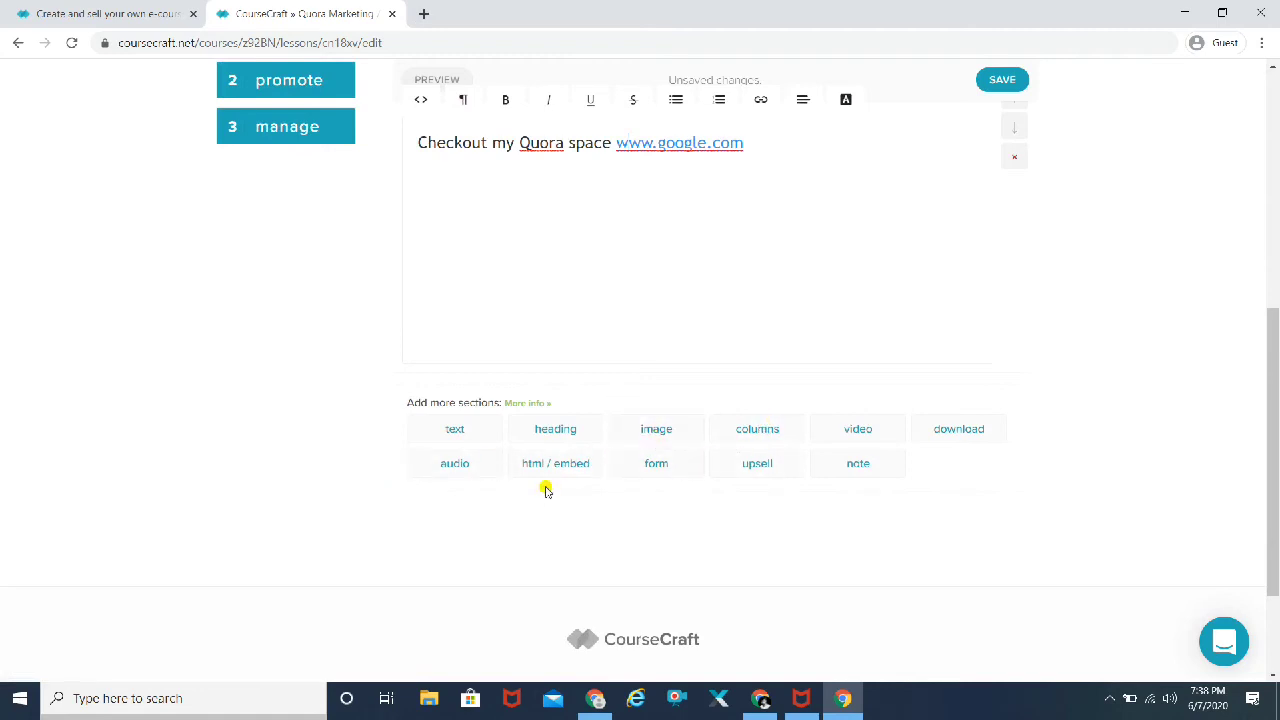
click(656, 464)
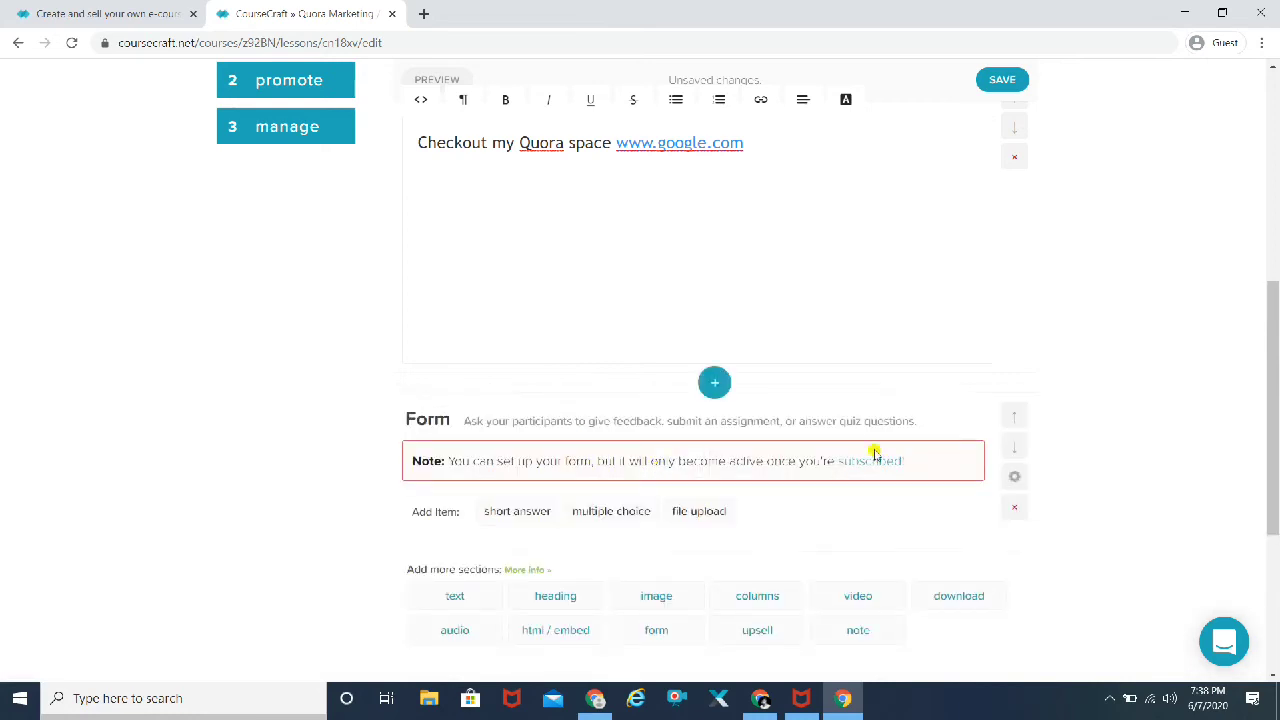
scroll(1103, 443, down, 2)
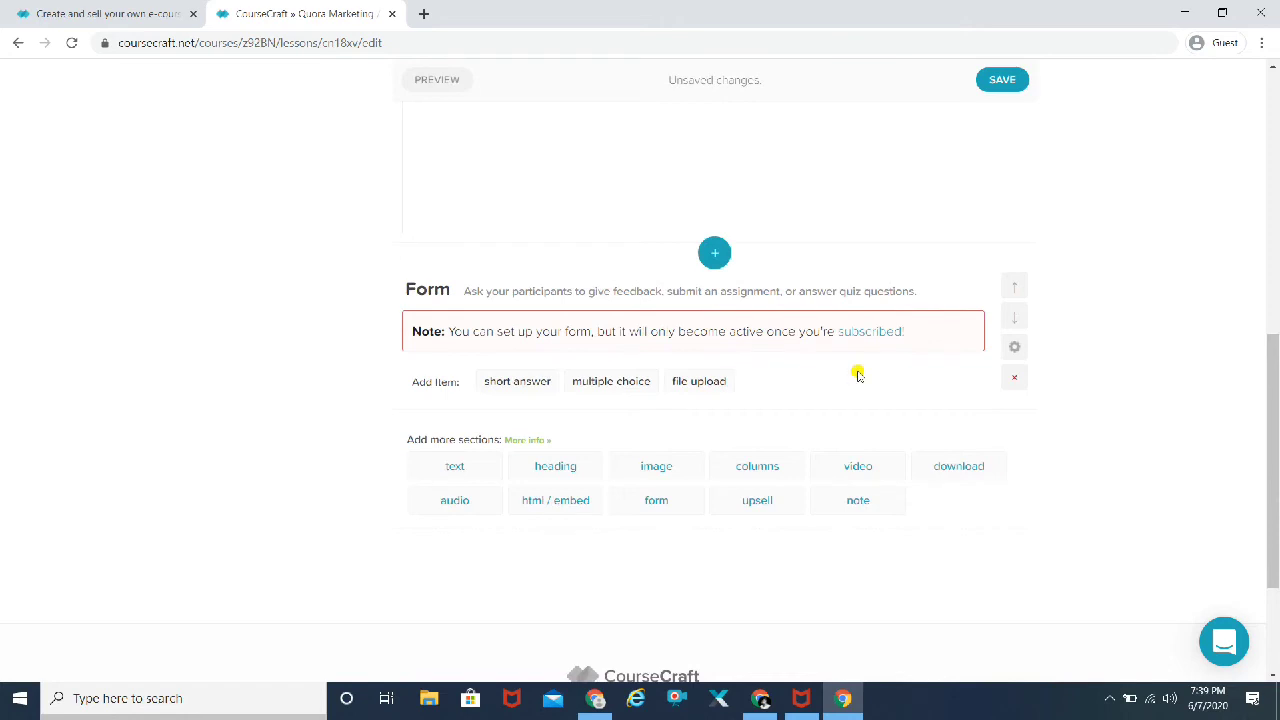
scroll(1146, 400, up, 2)
scroll(1146, 400, up, 4)
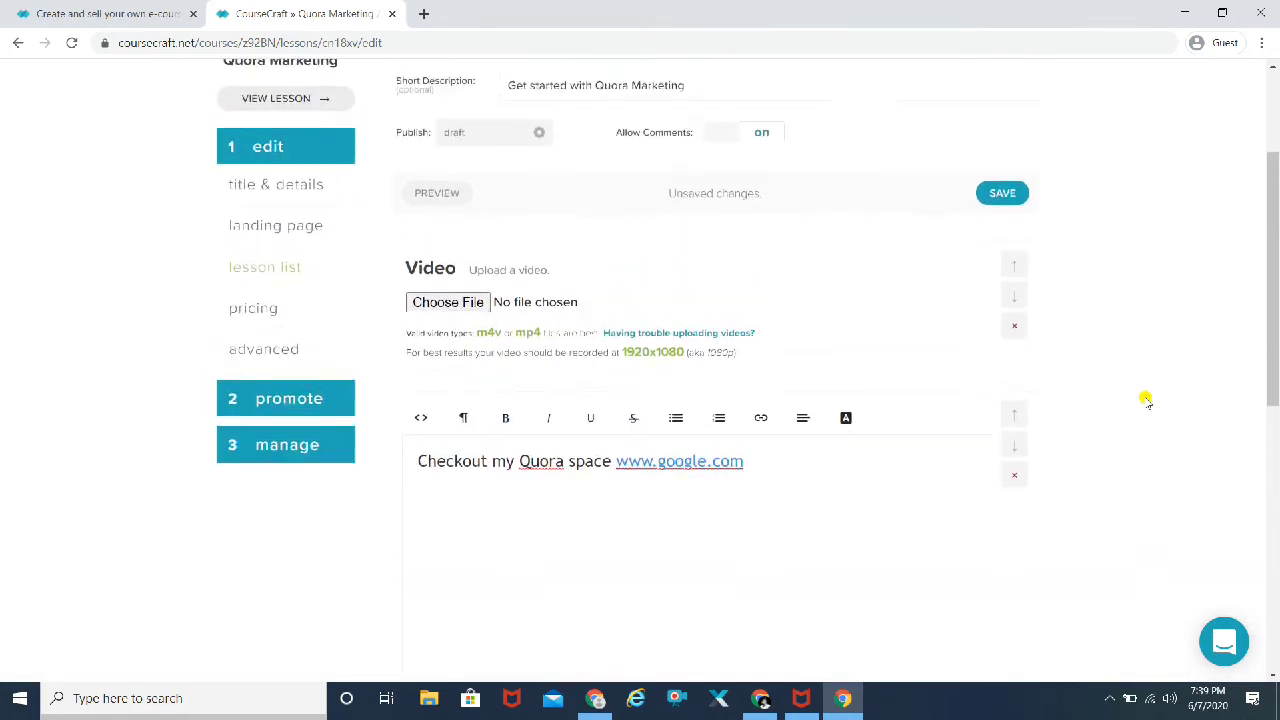
scroll(1146, 400, down, 2)
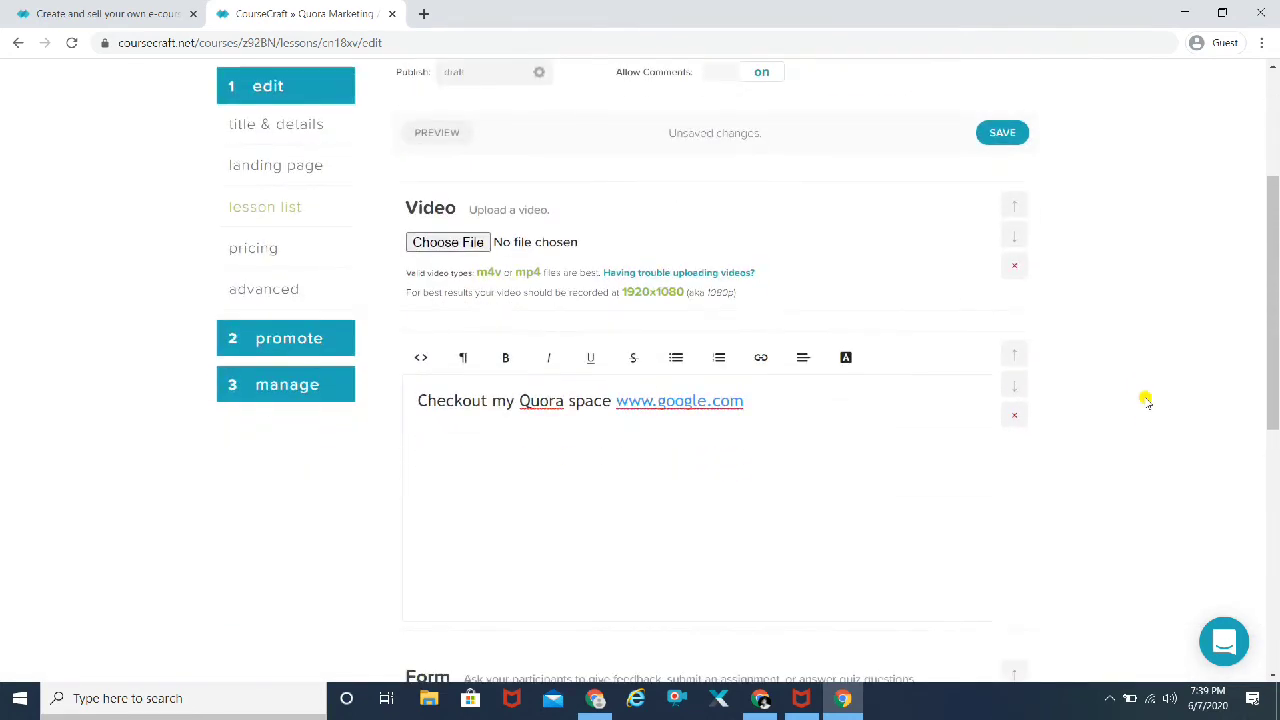
Step: Stay on the lesson at the Leave site prompt and save the Video 1 lesson
click(253, 250)
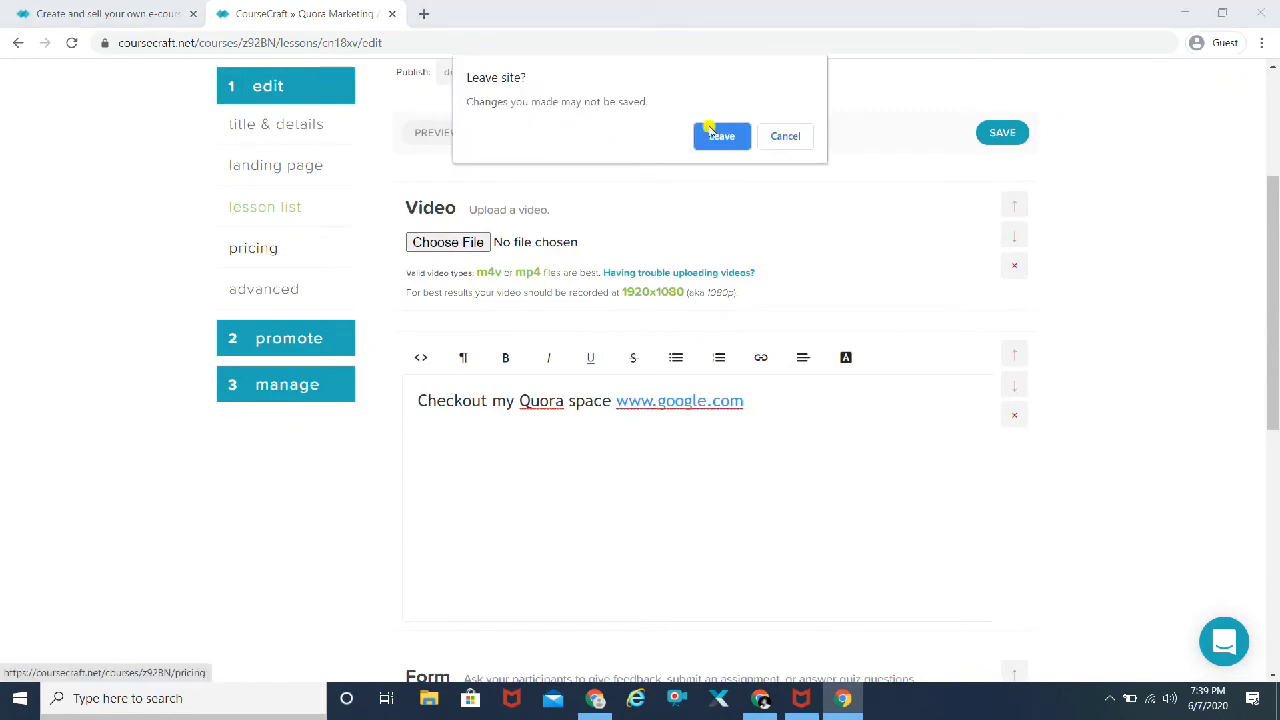
click(785, 136)
scroll(1149, 206, up, 3)
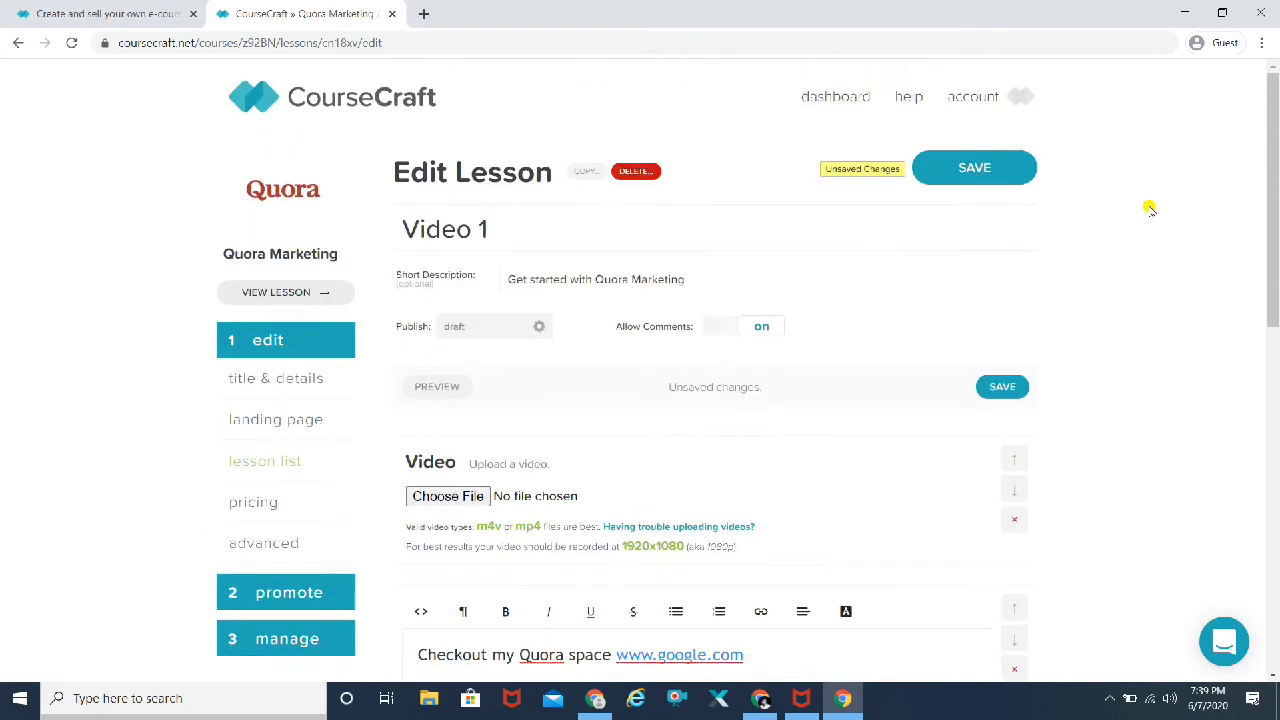
click(962, 168)
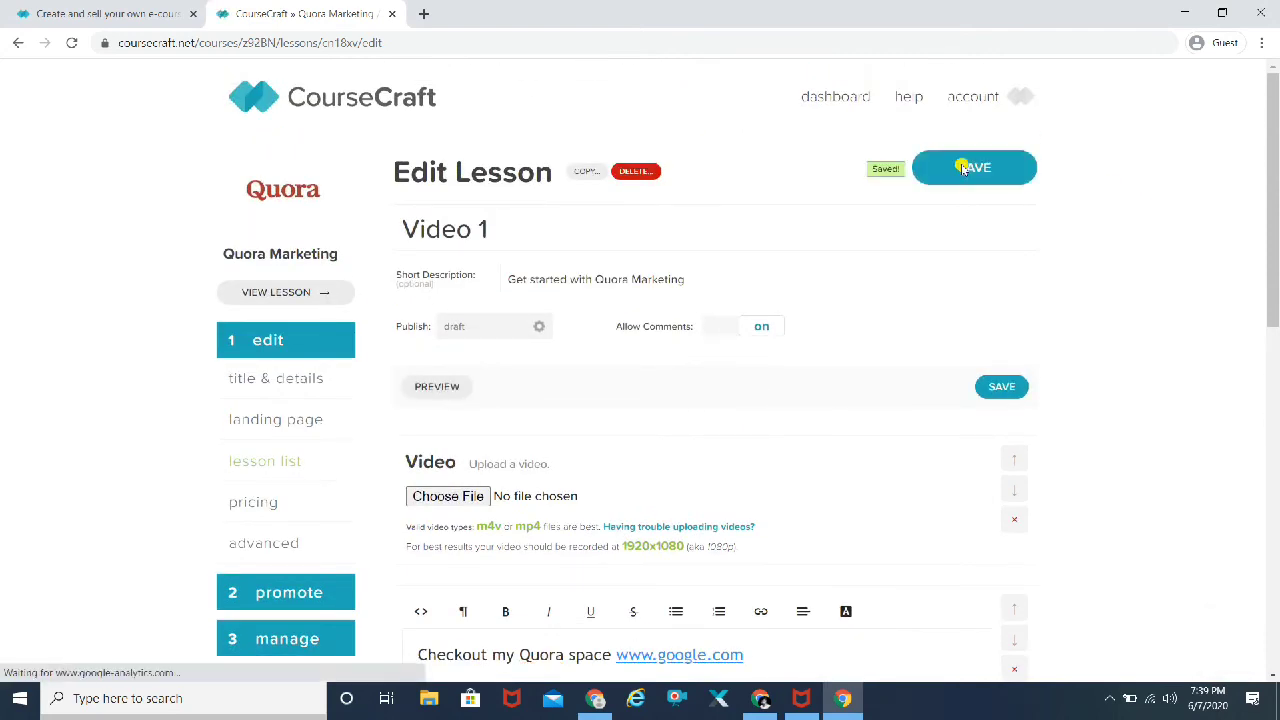
Step: Open the Quora Marketing Pricing page and keep the currency at USD $
click(245, 507)
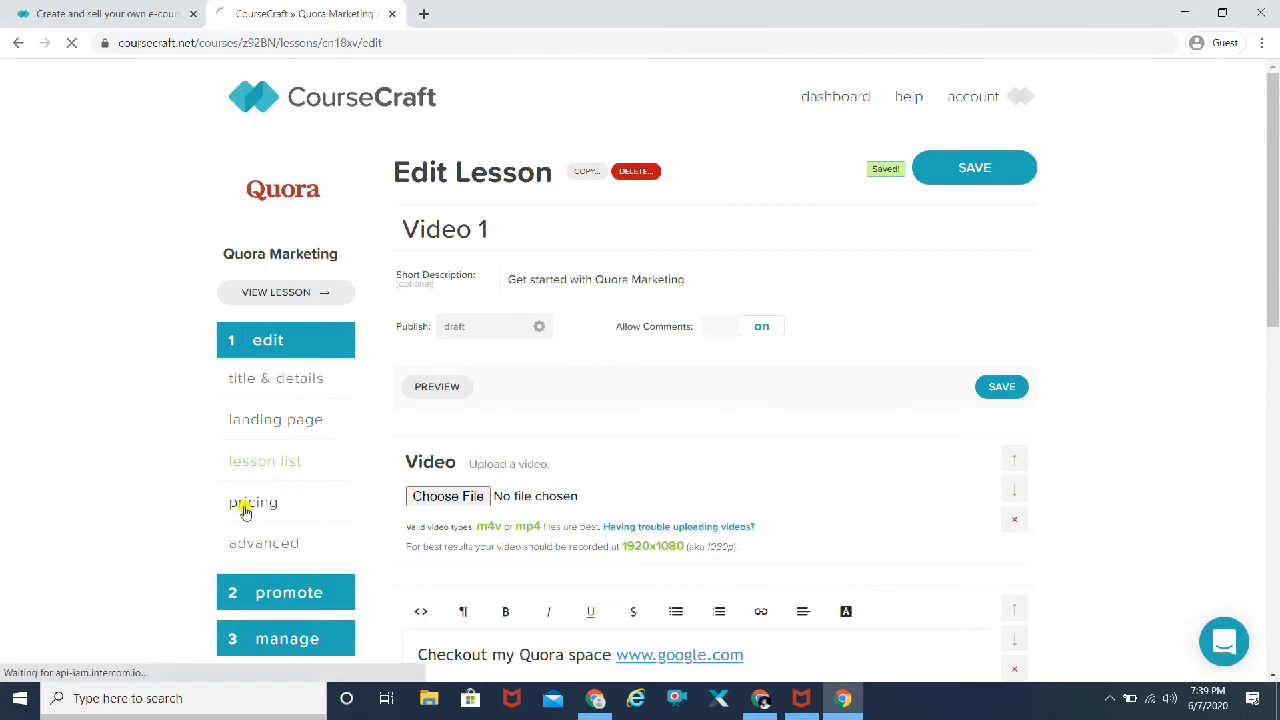
click(648, 280)
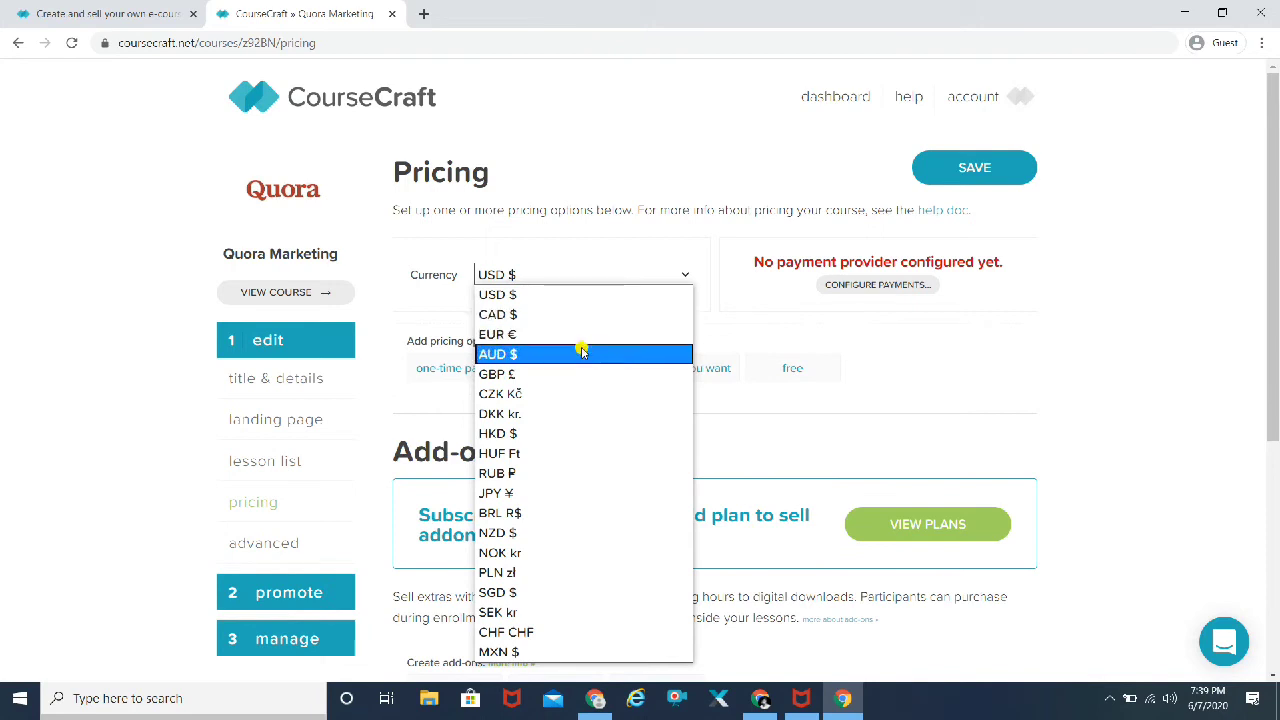
click(551, 293)
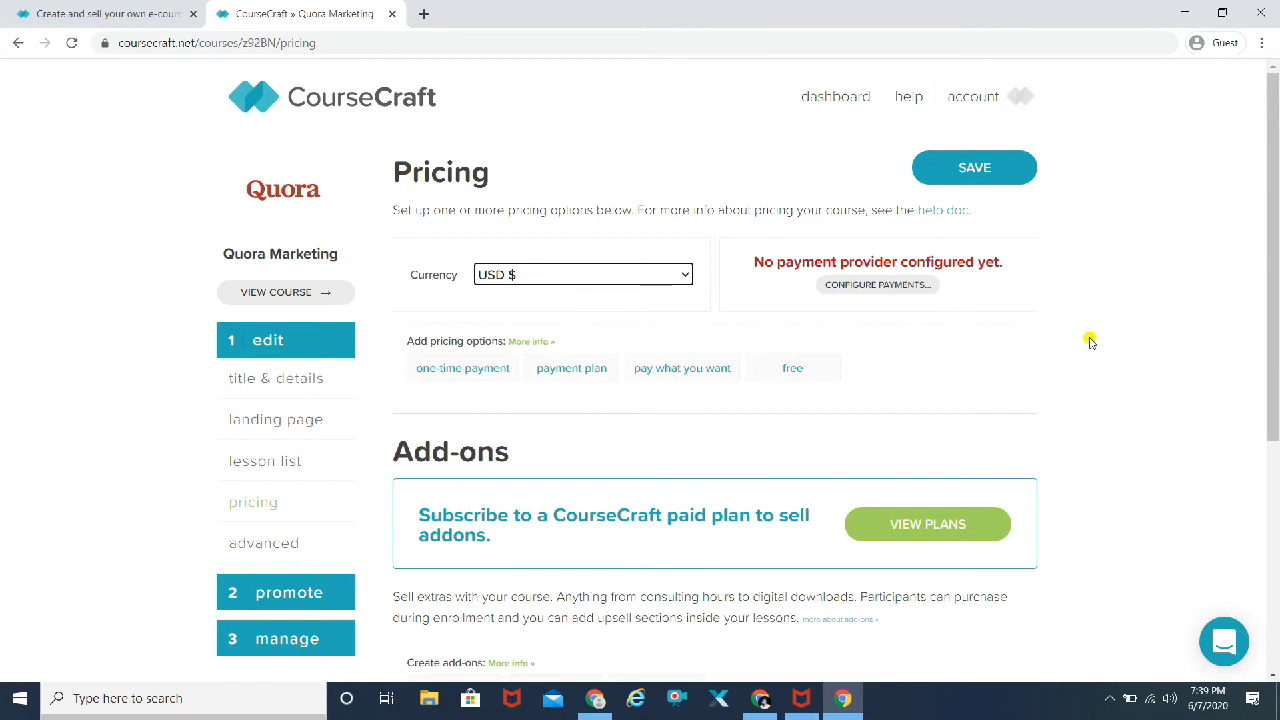
click(749, 338)
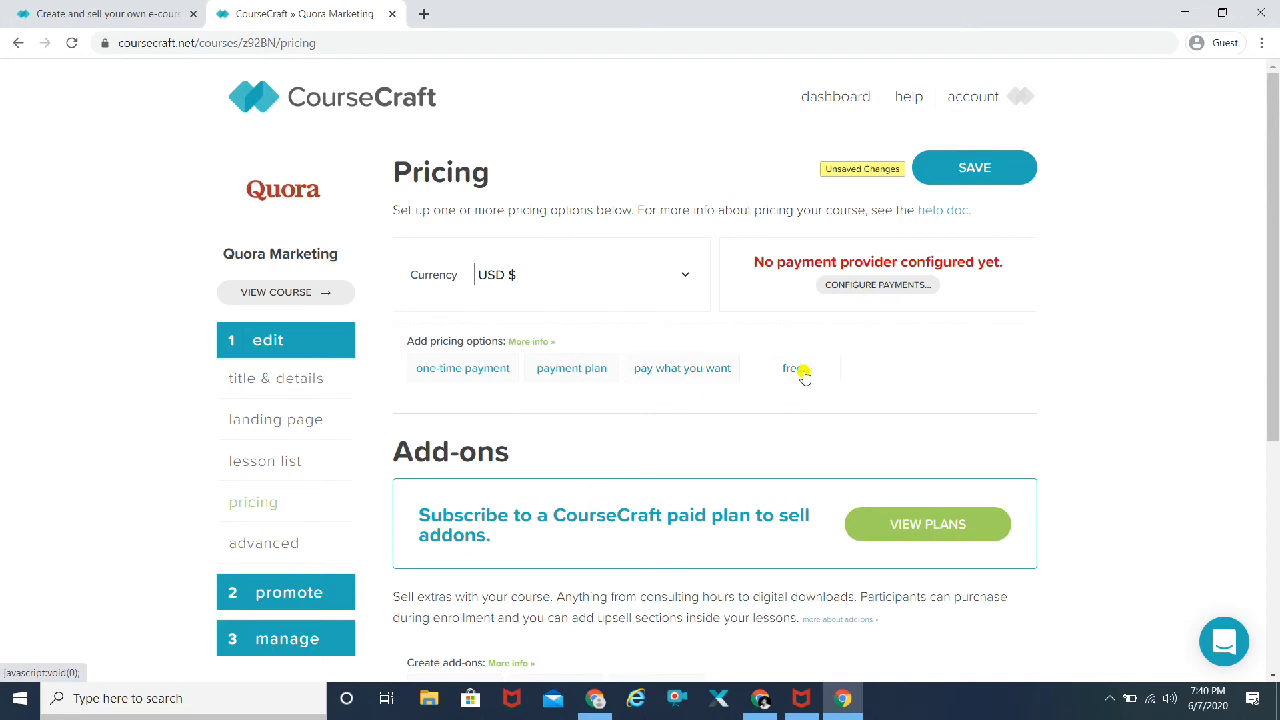
Step: Add a 'Free' pricing option and save the pricing in USD $
click(802, 372)
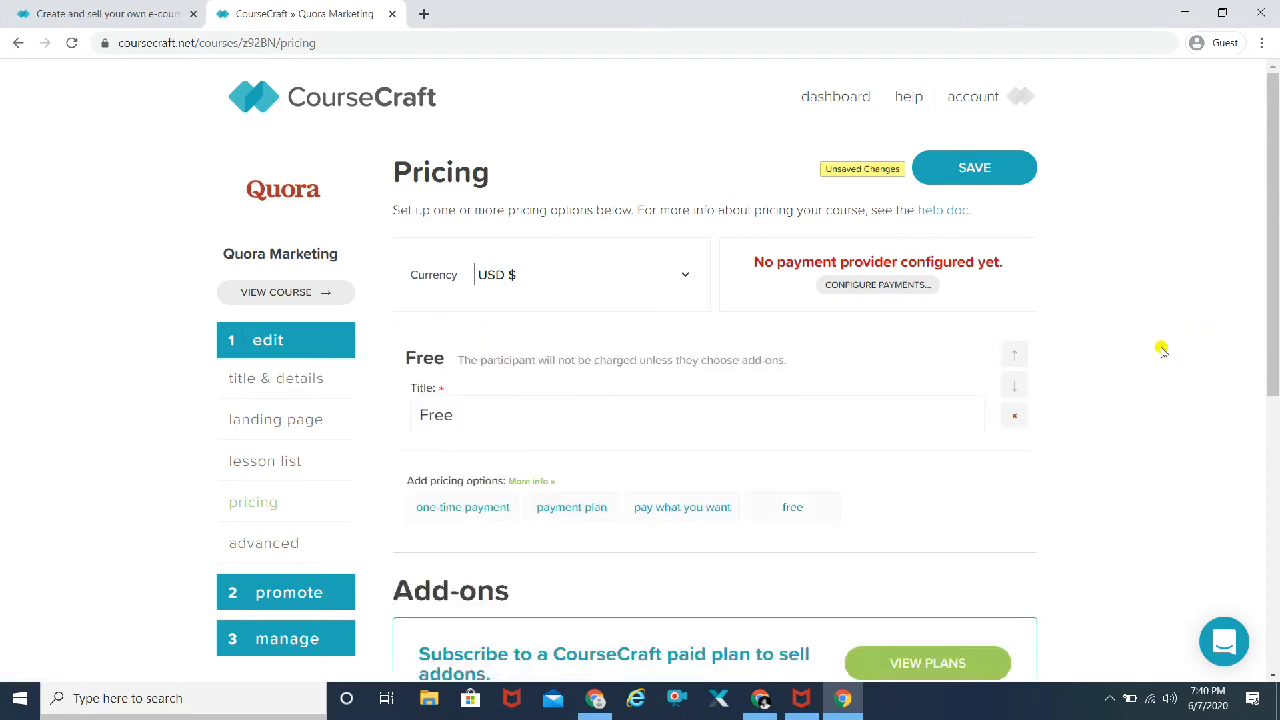
scroll(1161, 348, down, 5)
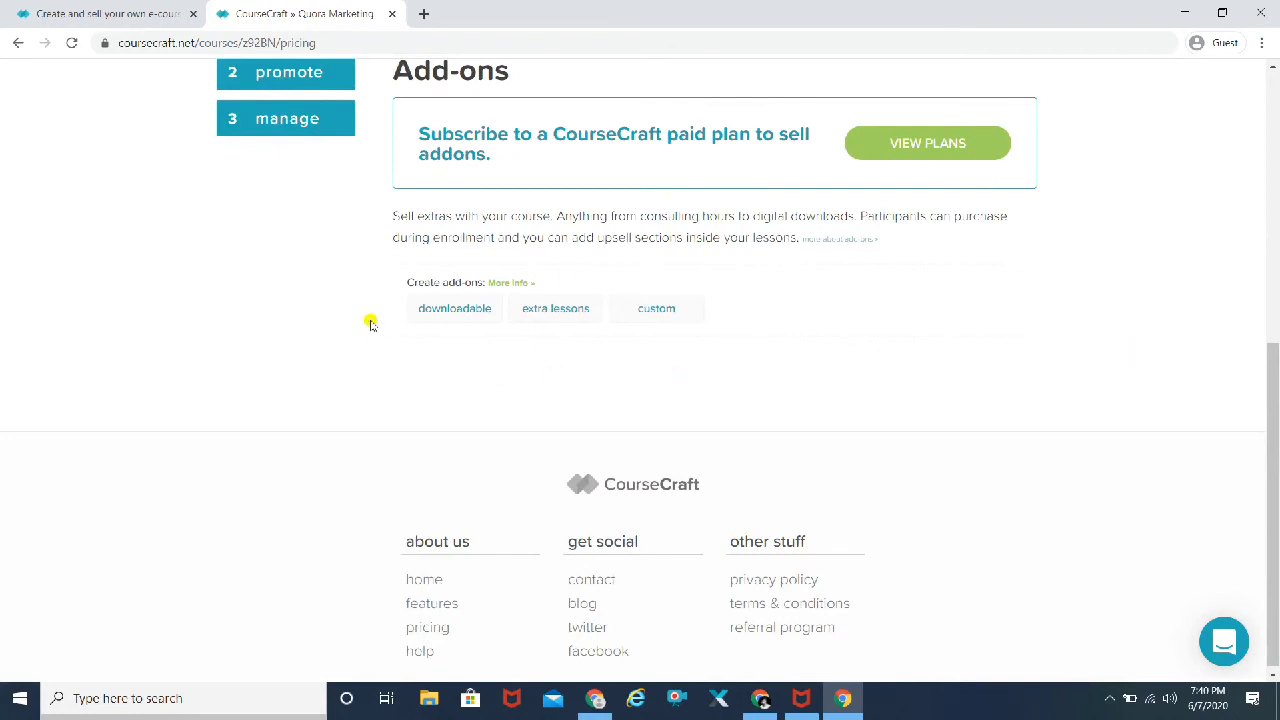
scroll(254, 318, up, 1)
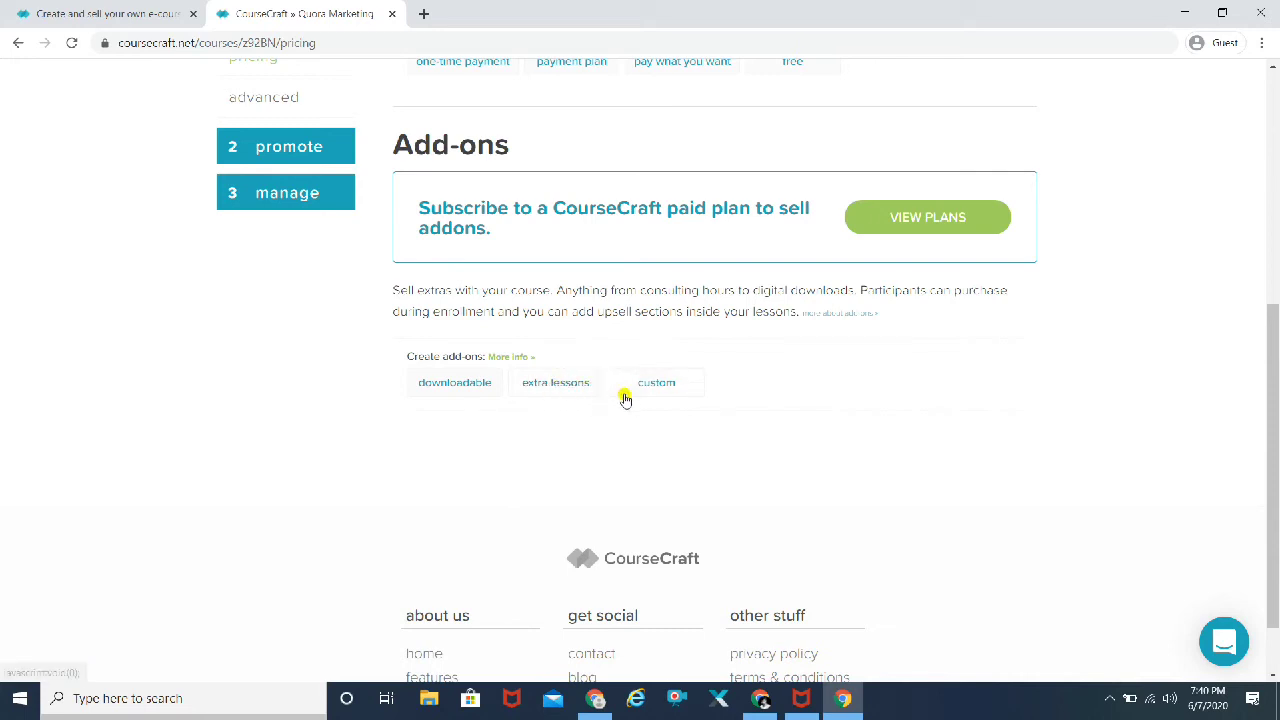
scroll(1067, 412, up, 1)
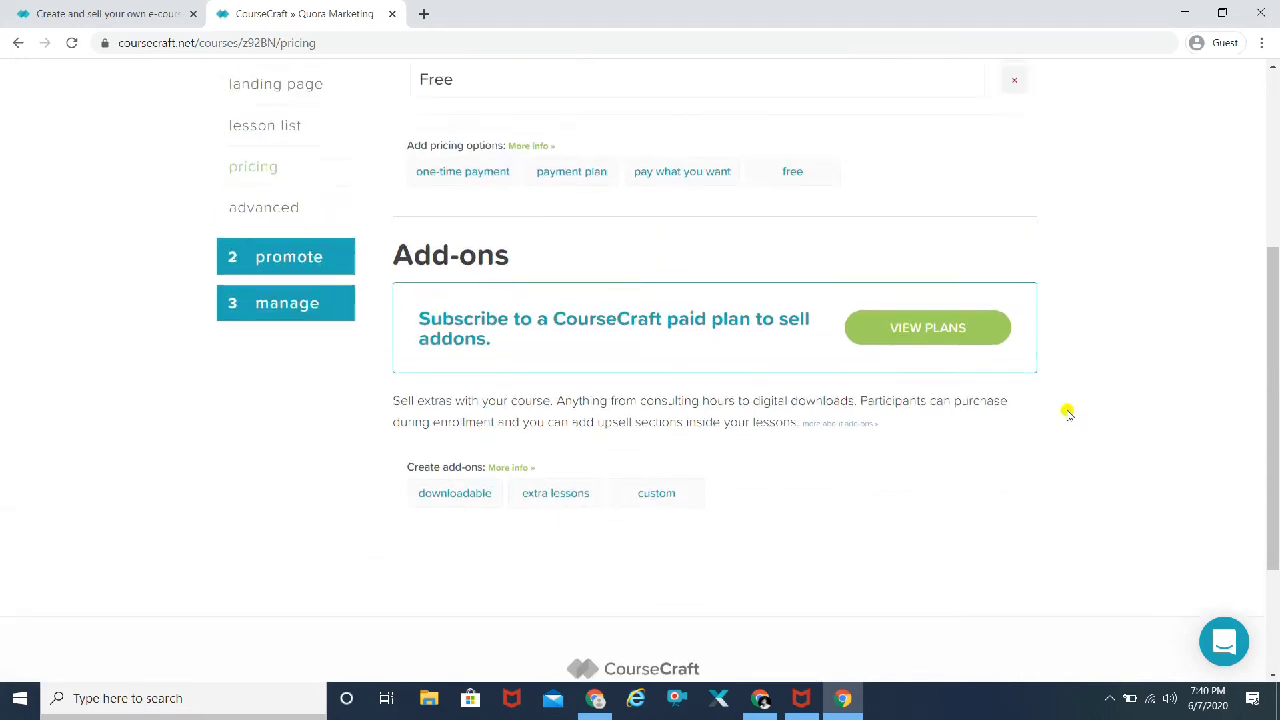
scroll(1111, 302, up, 1)
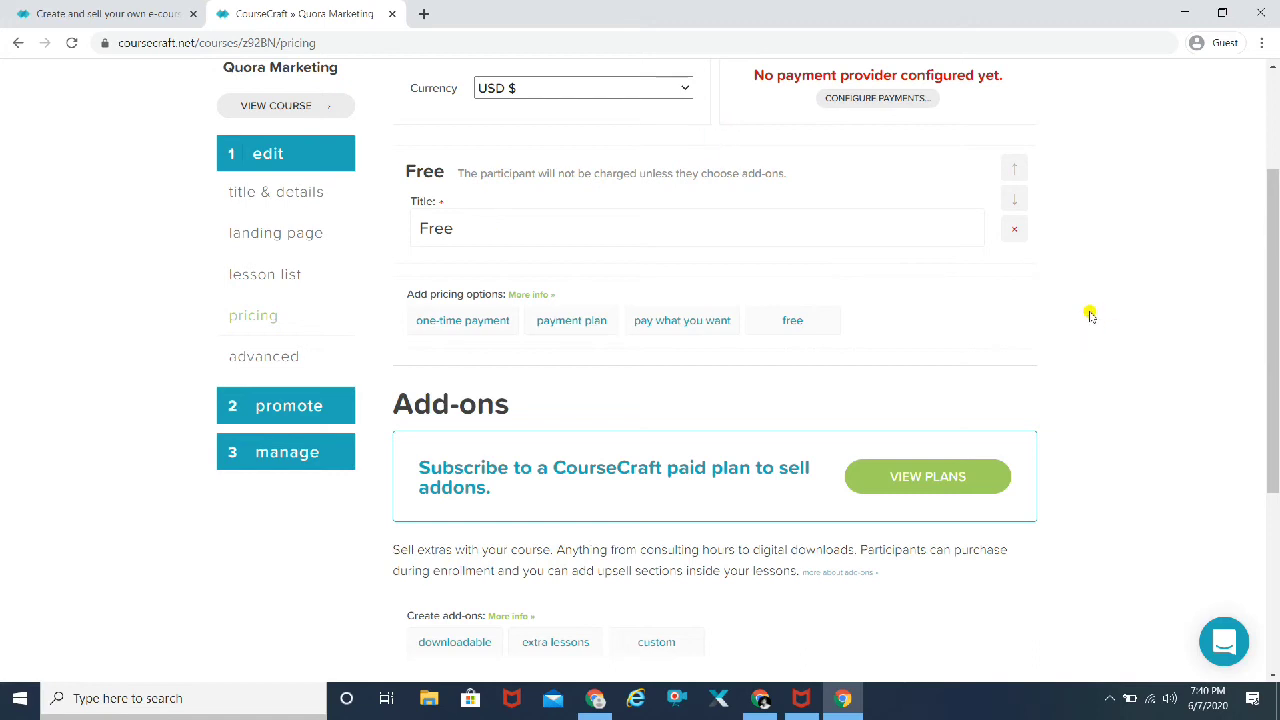
scroll(1090, 315, up, 2)
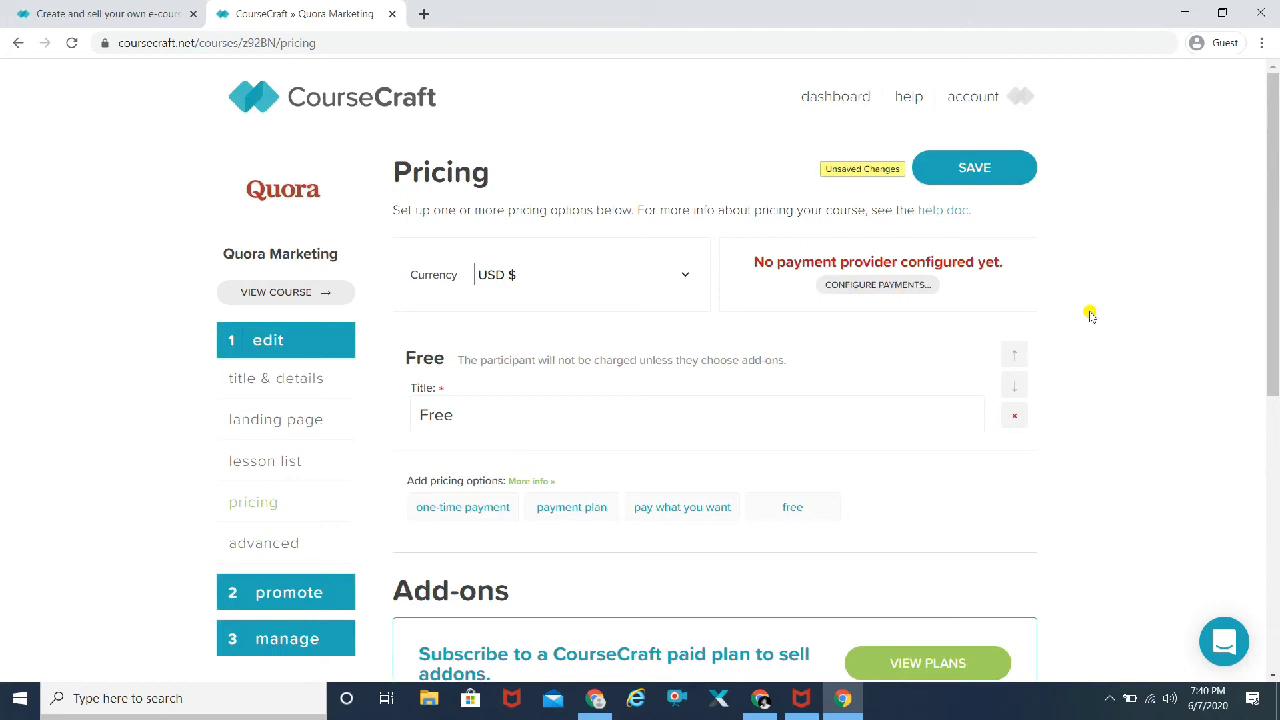
click(977, 169)
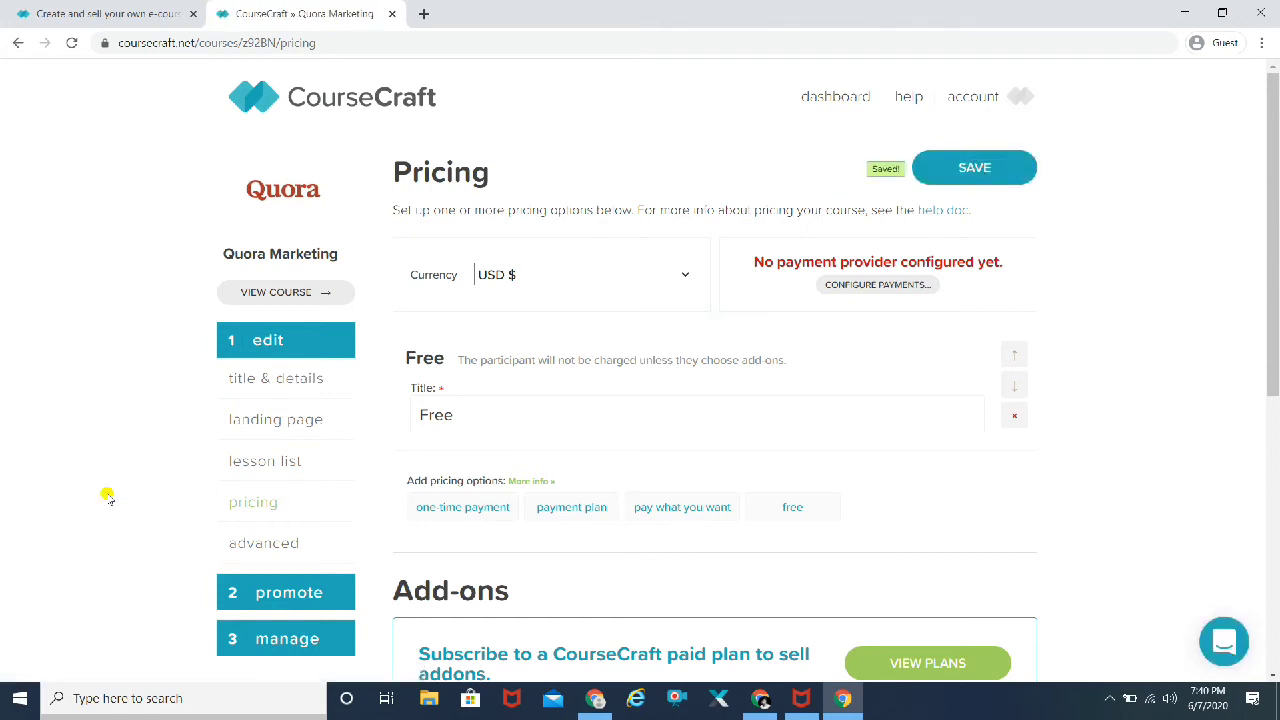
scroll(107, 497, down, 2)
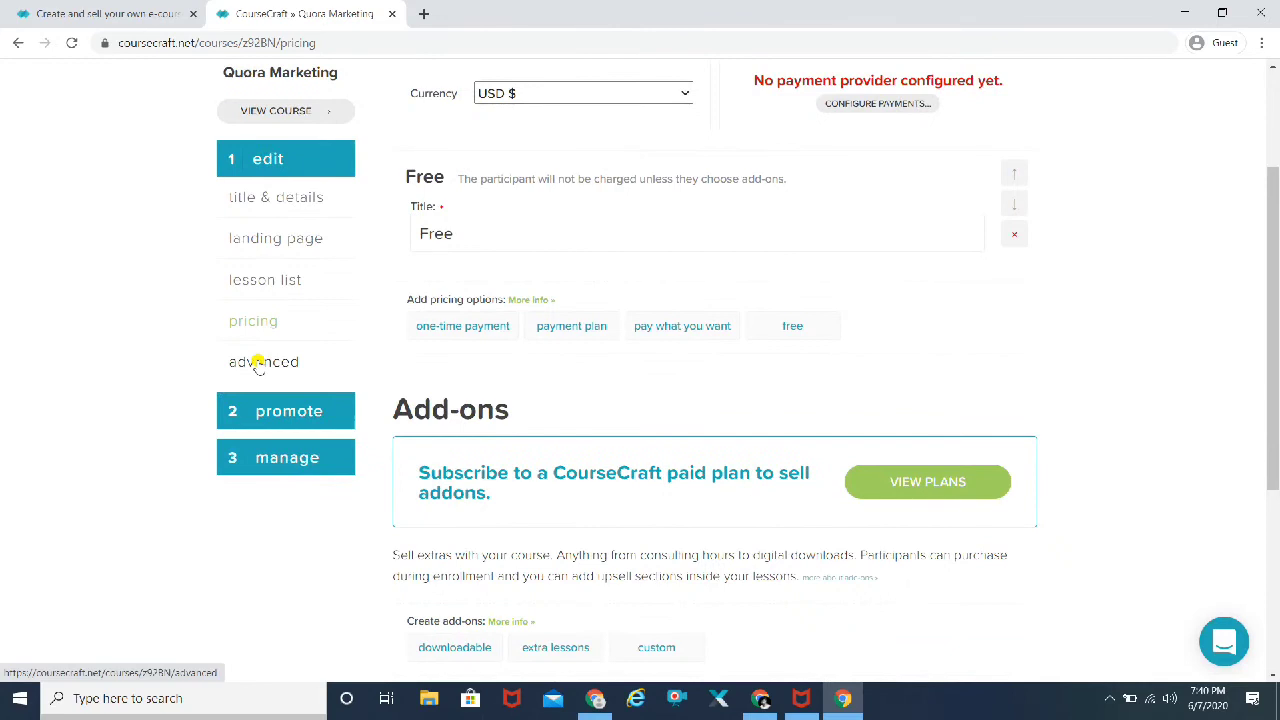
Step: Open Advanced Options, view the empty Collaborators page, then return to Advanced Options
click(258, 366)
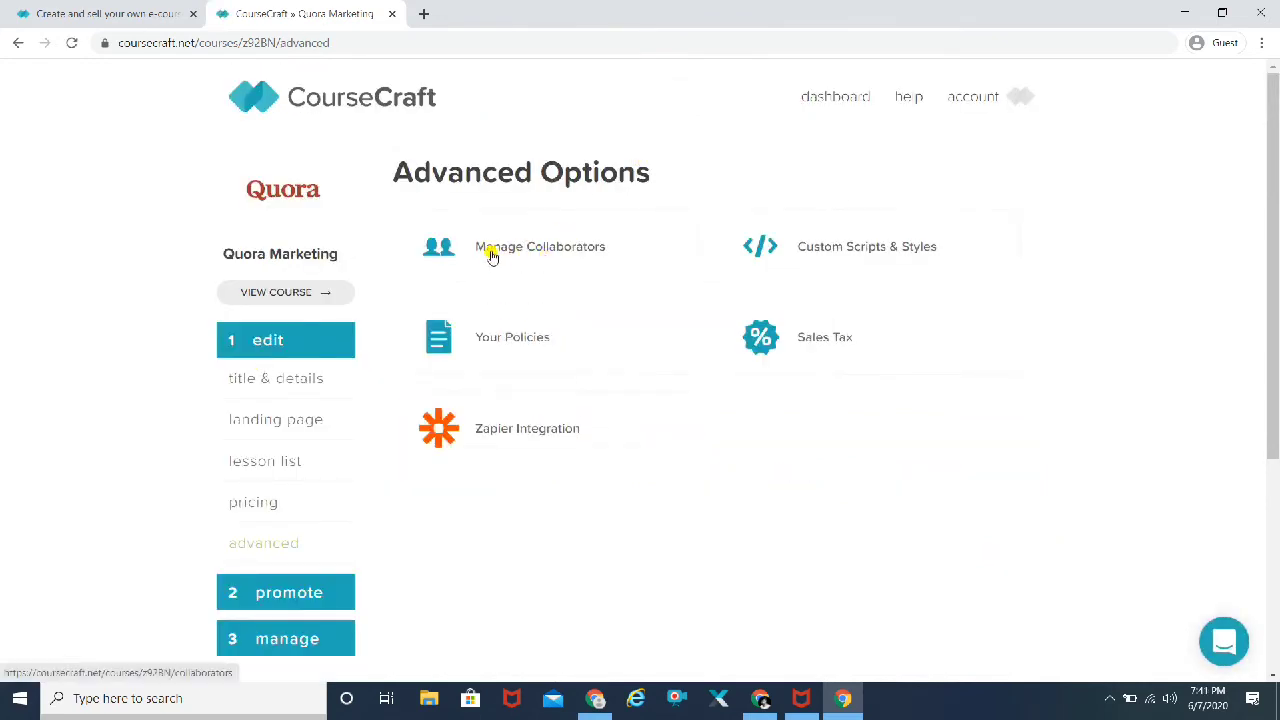
click(538, 258)
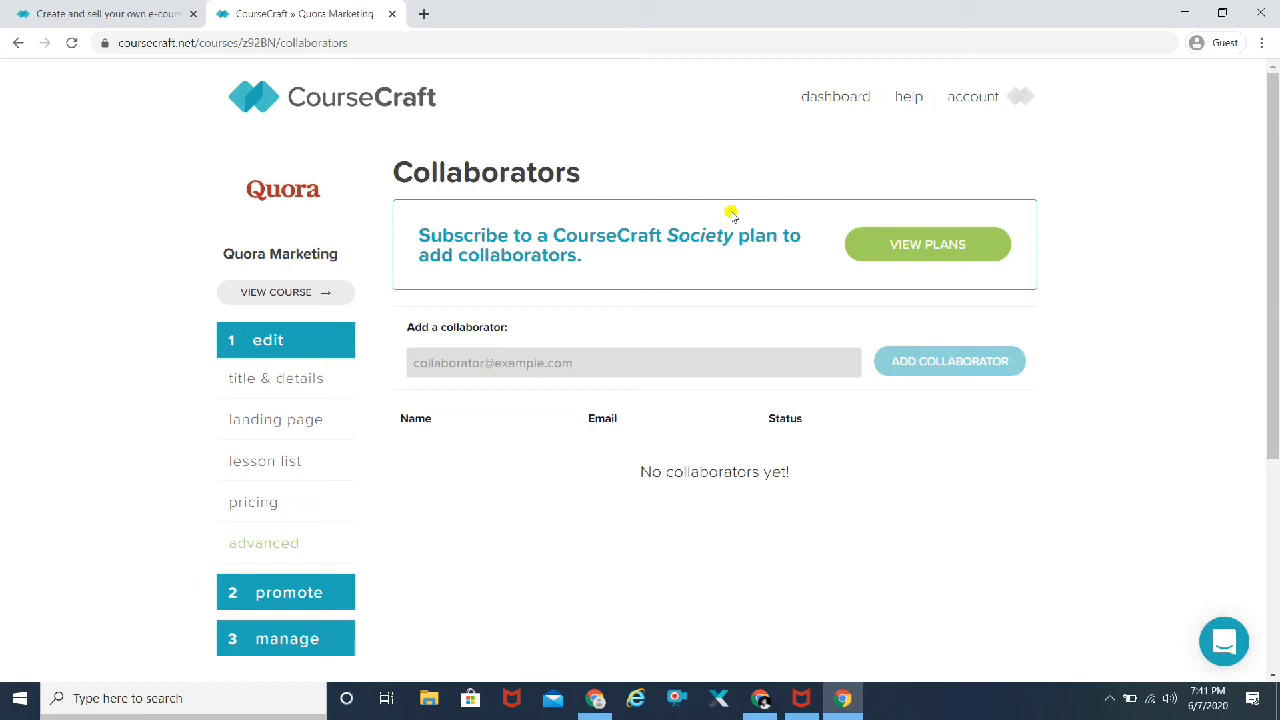
click(245, 546)
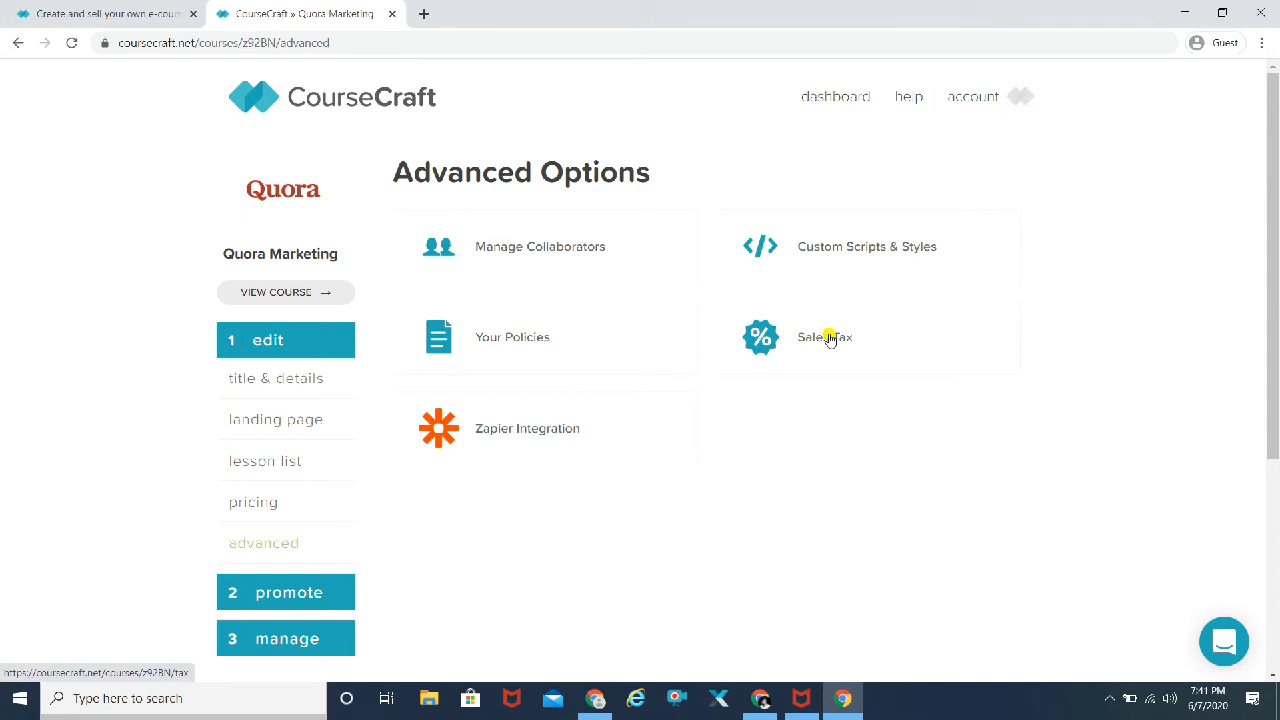
click(484, 340)
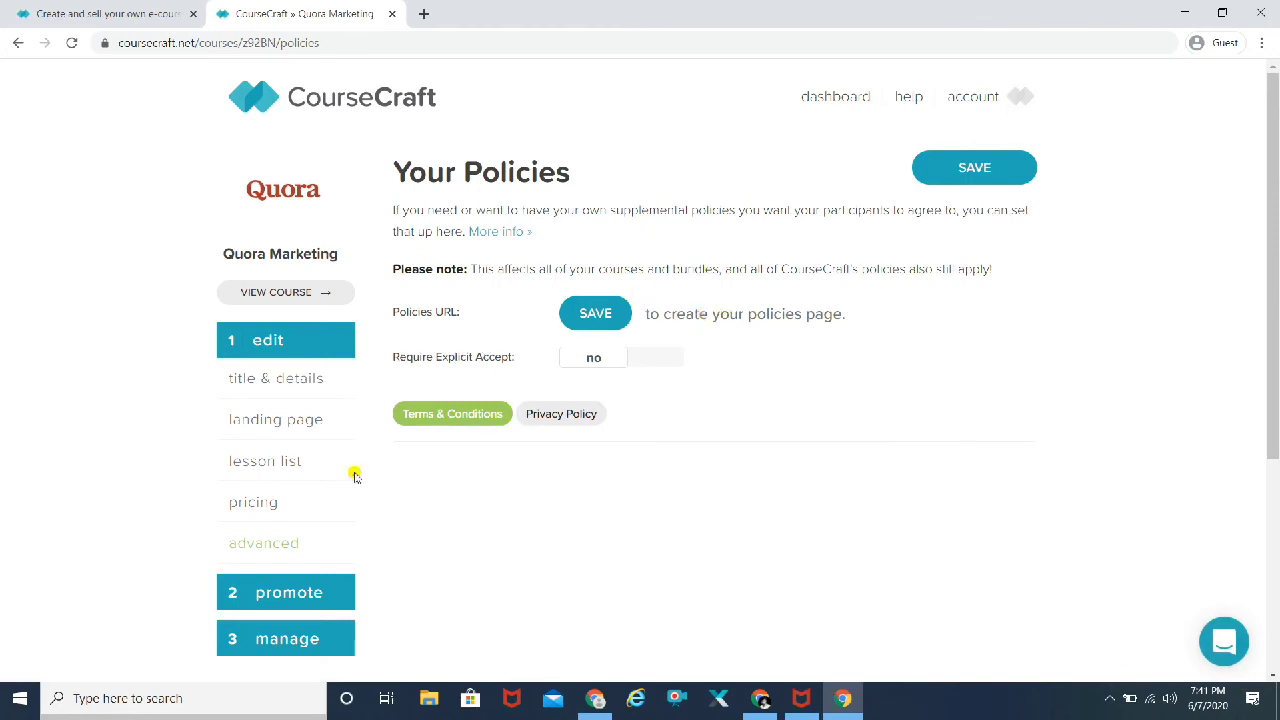
click(249, 542)
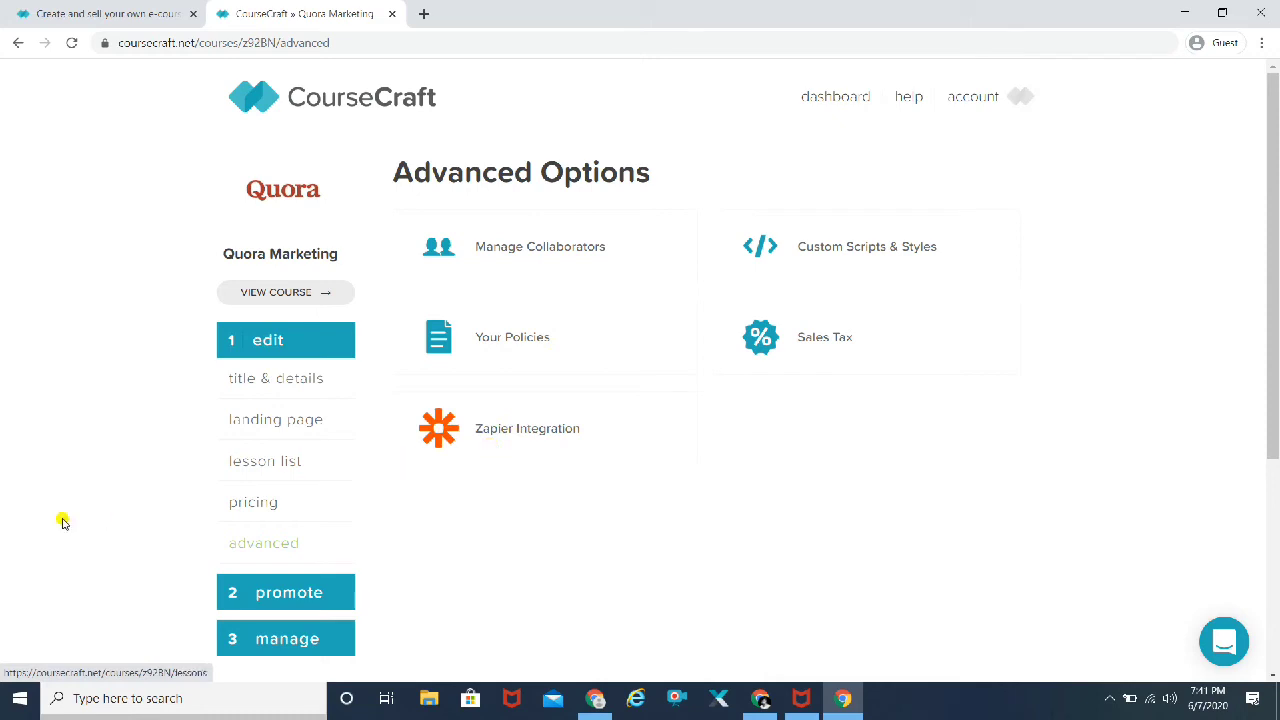
scroll(102, 510, down, 1)
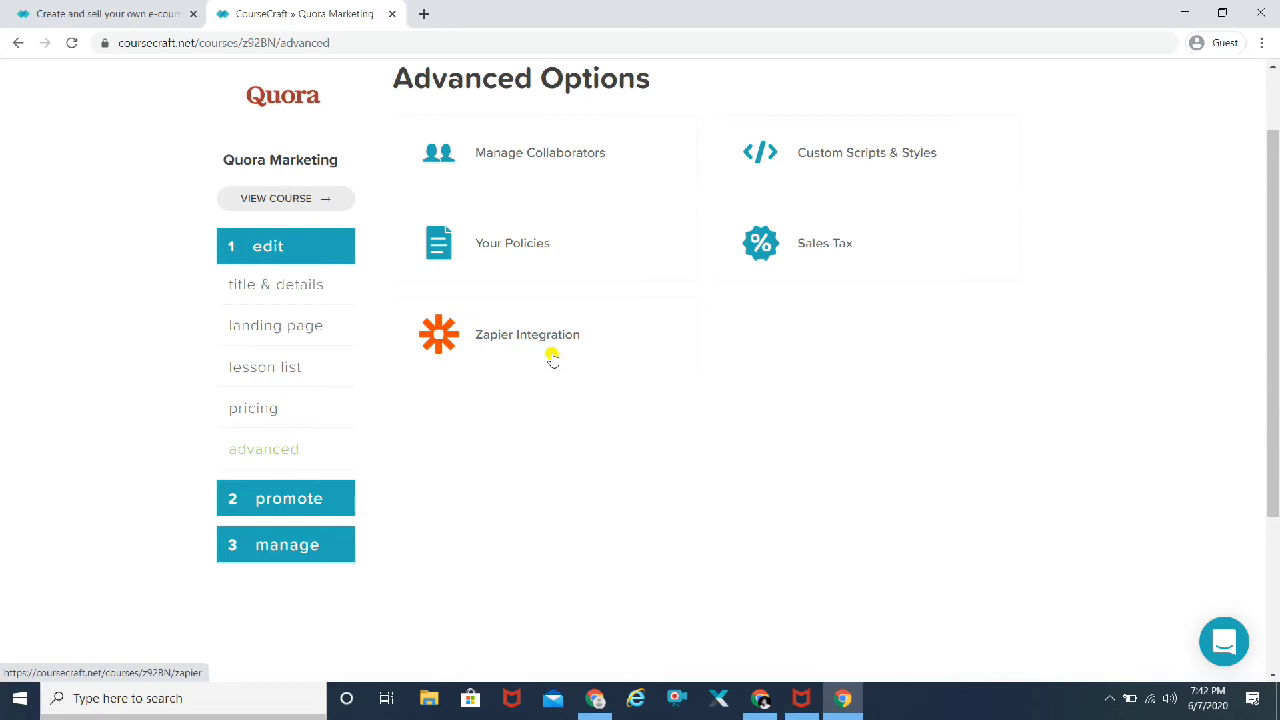
Step: Open the course's Share page and select its embed code snippet
click(287, 500)
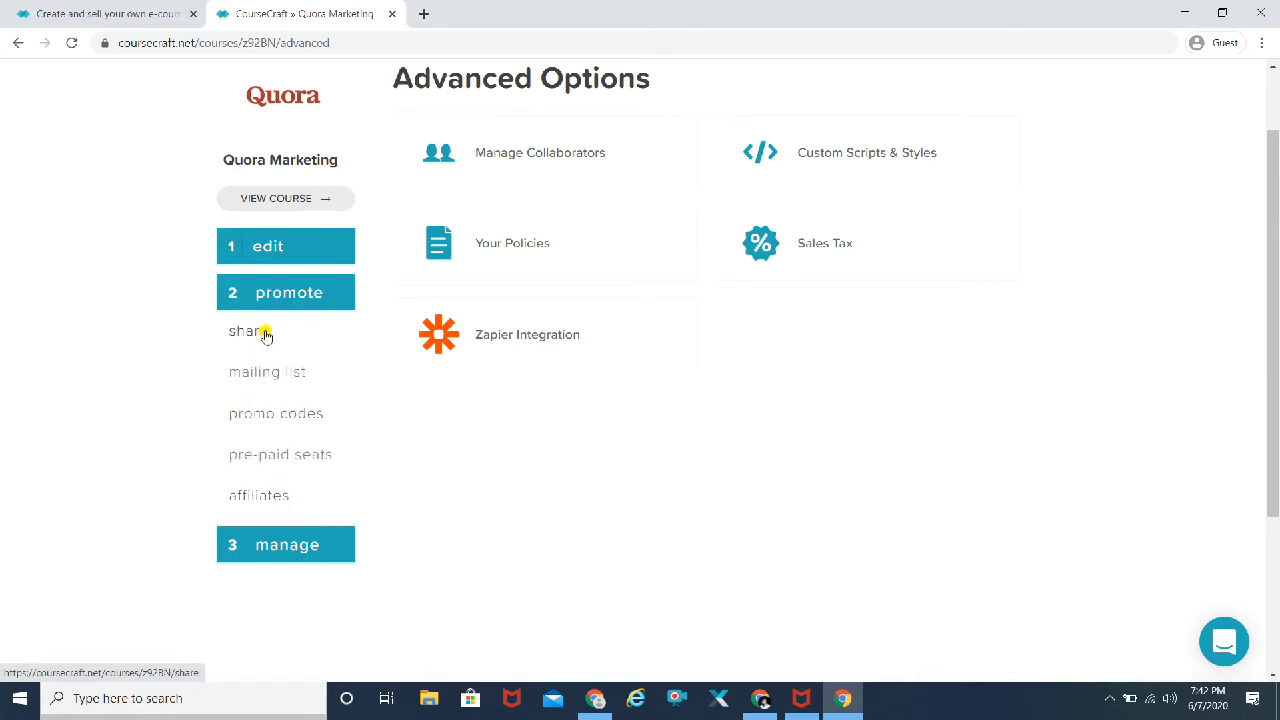
click(265, 335)
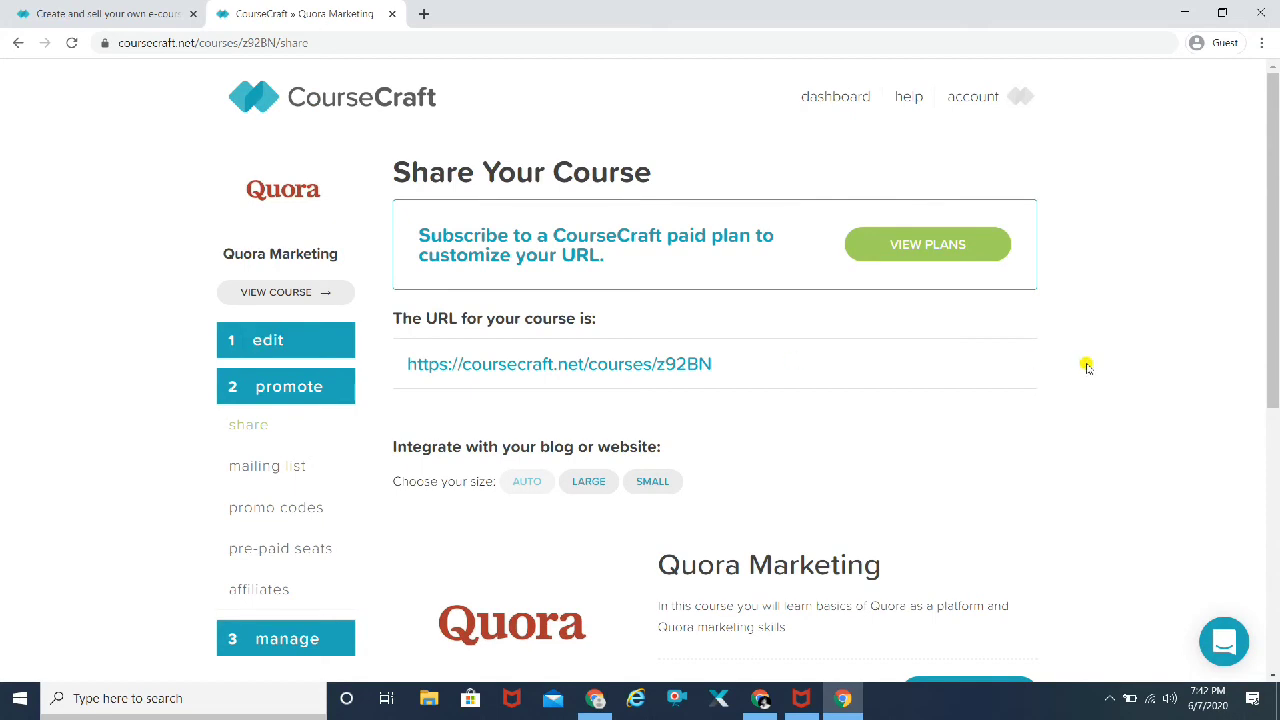
scroll(1085, 366, down, 1)
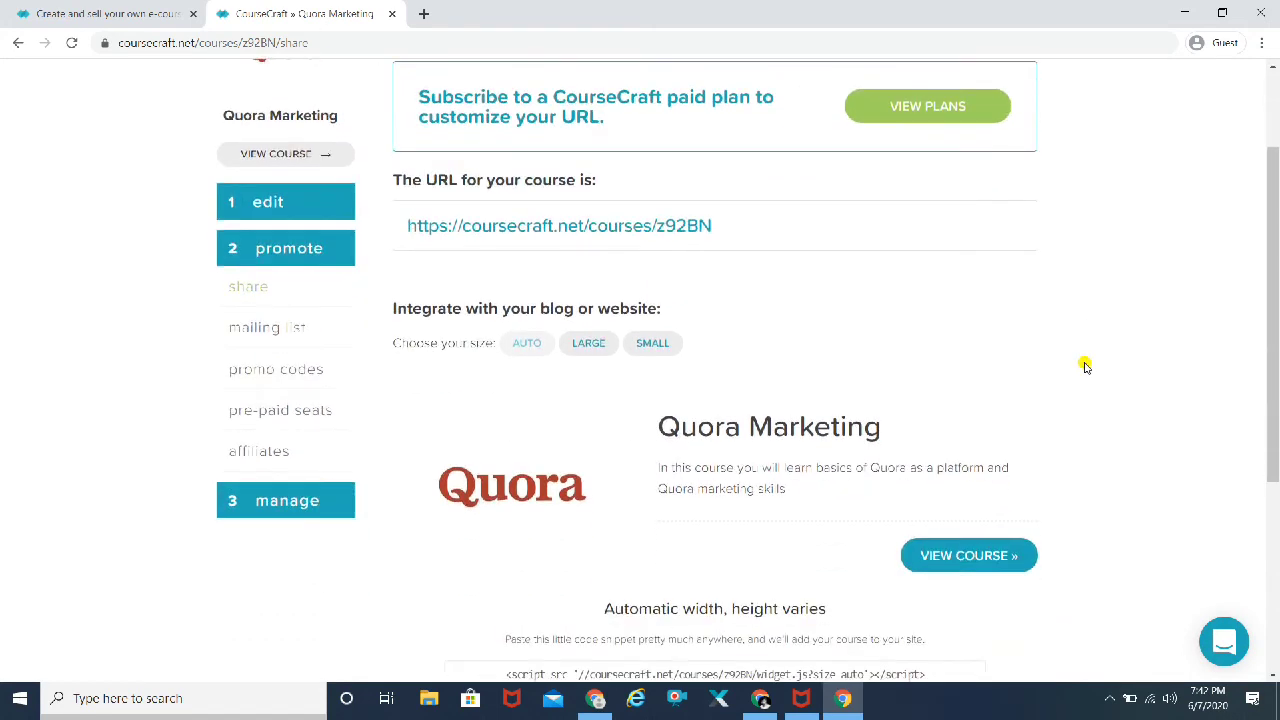
scroll(1085, 366, down, 3)
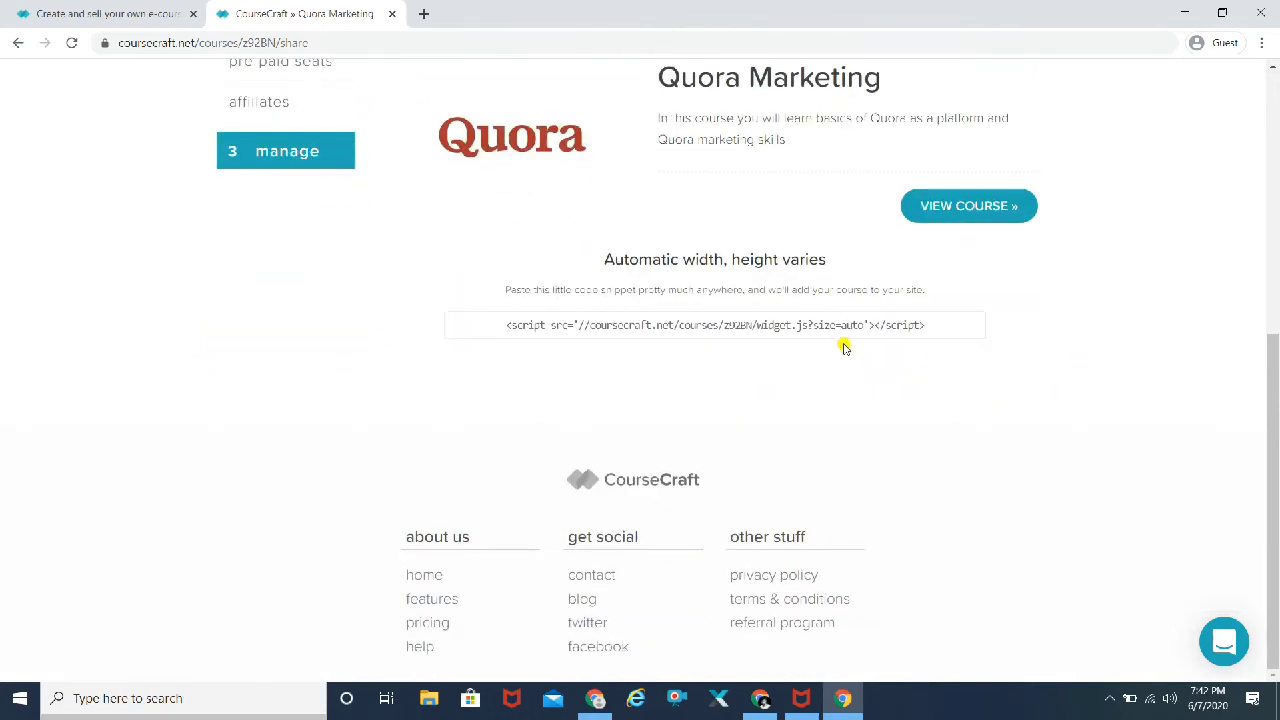
click(845, 325)
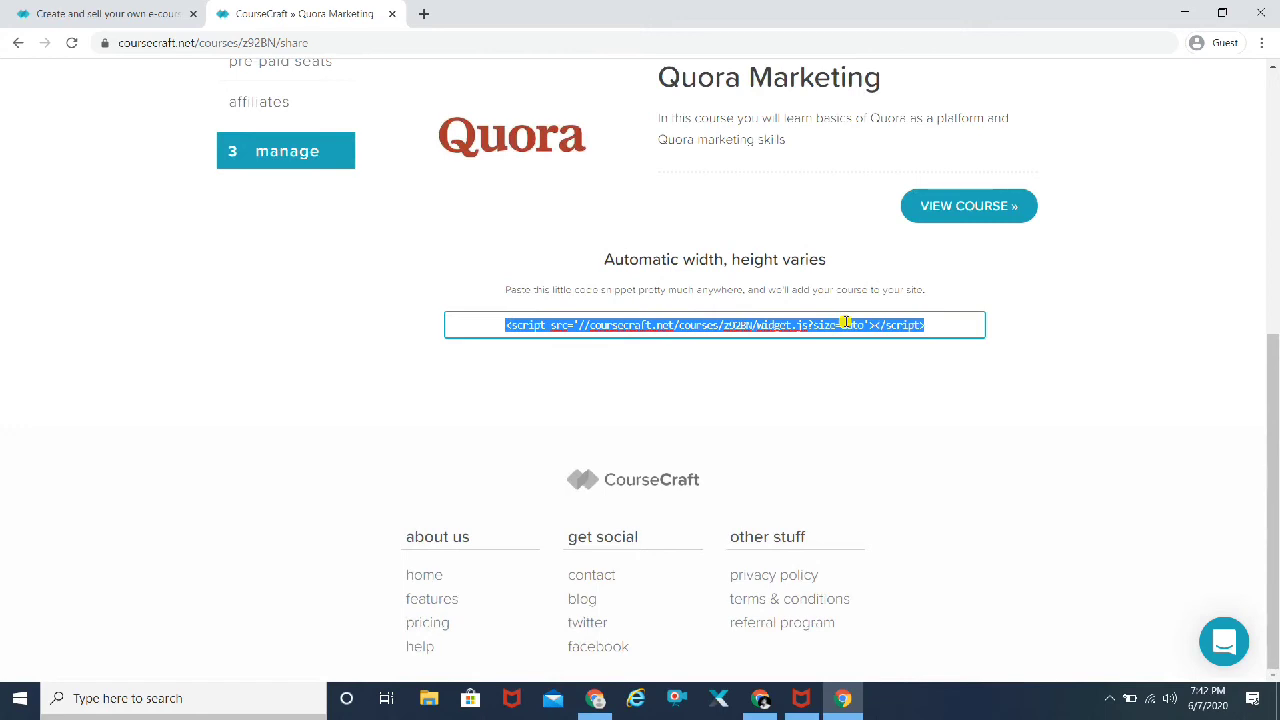
scroll(1180, 348, up, 3)
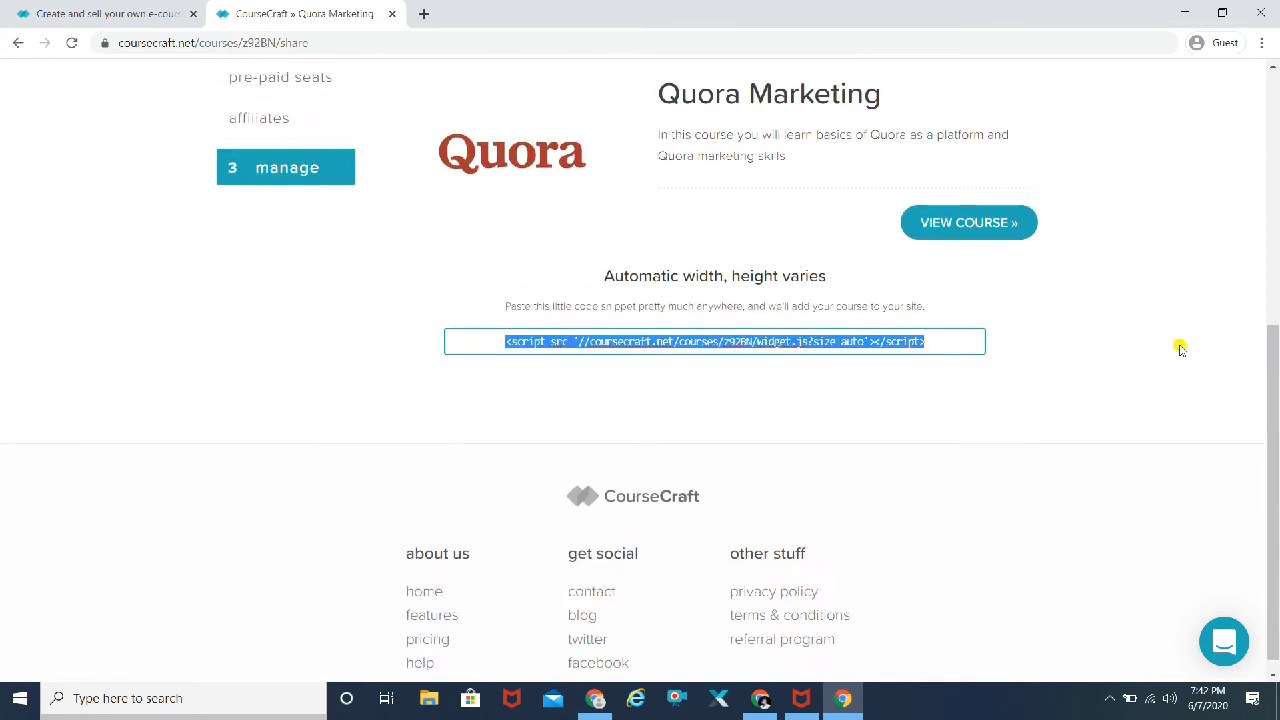
scroll(1180, 348, up, 2)
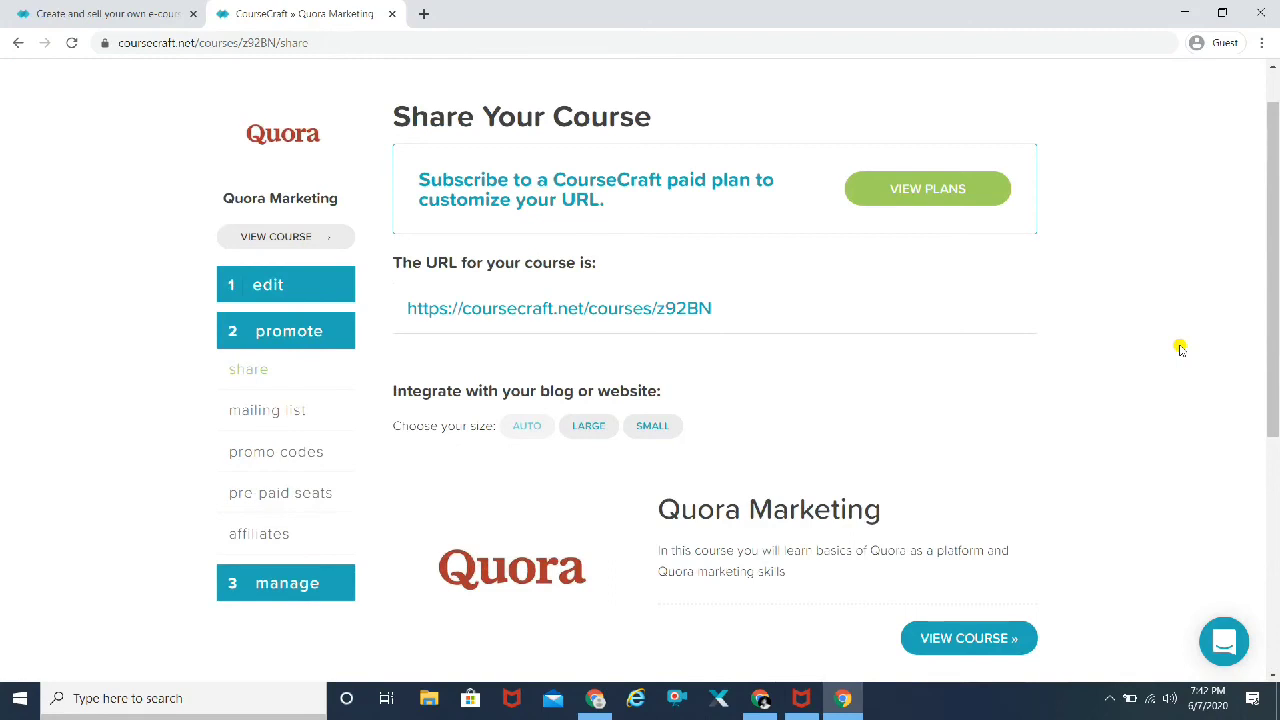
scroll(1180, 348, down, 2)
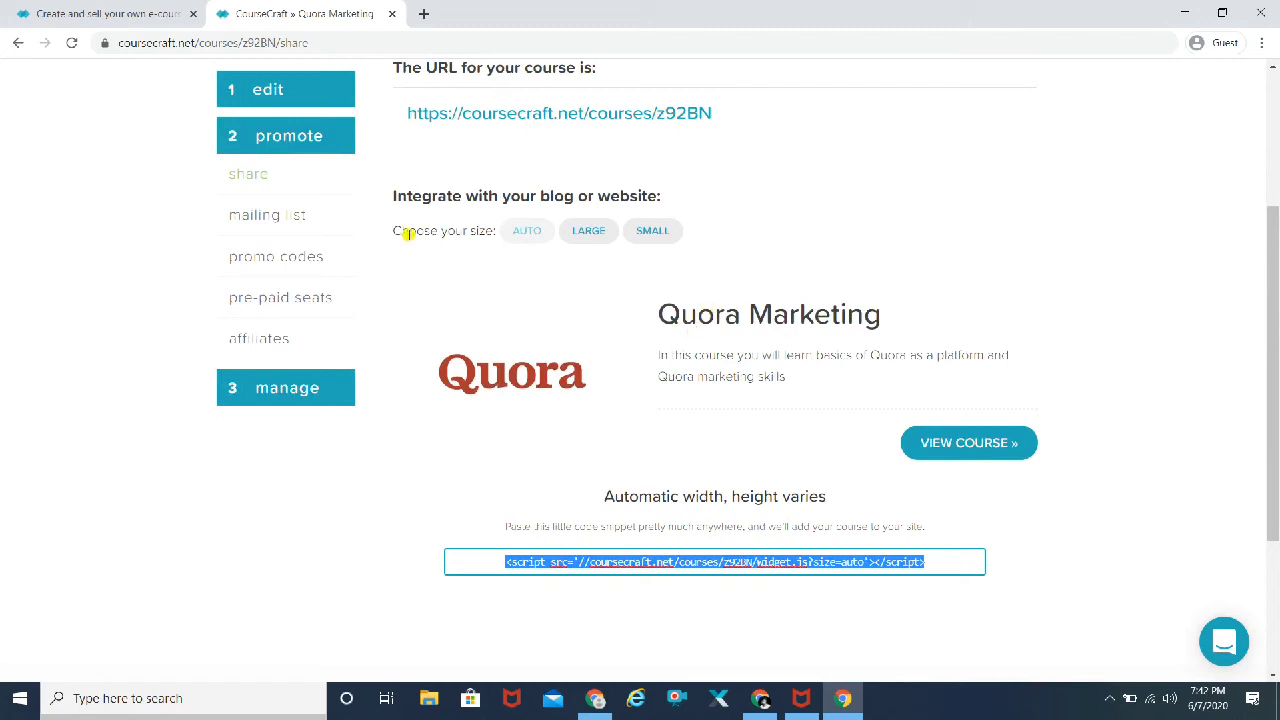
Step: Review the Mailing List Configuration, then open the Promo Codes page
click(296, 221)
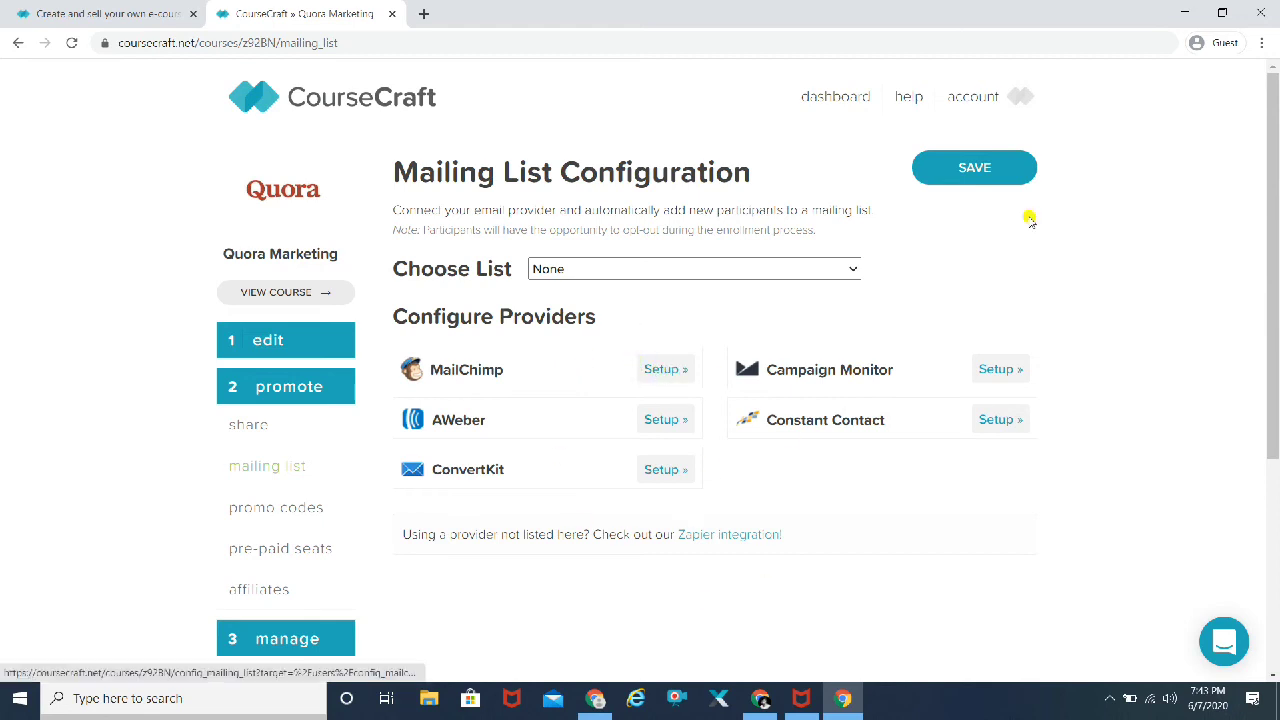
scroll(1120, 266, down, 2)
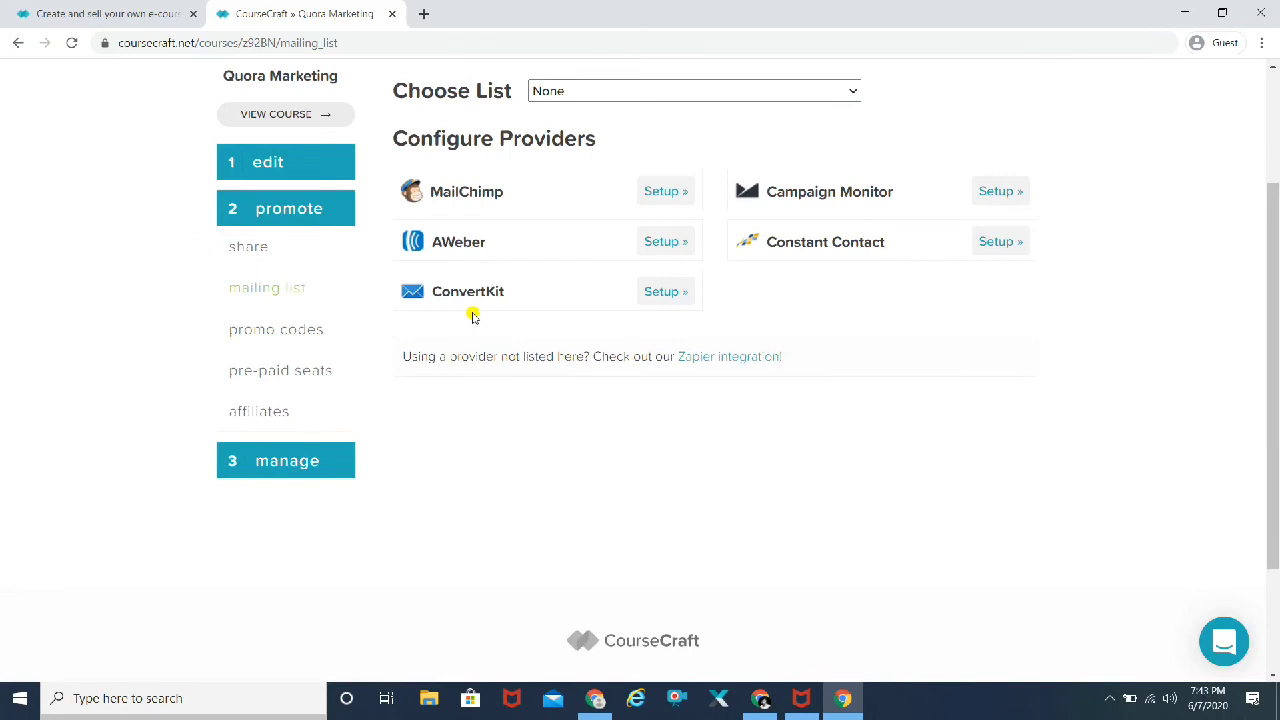
click(303, 336)
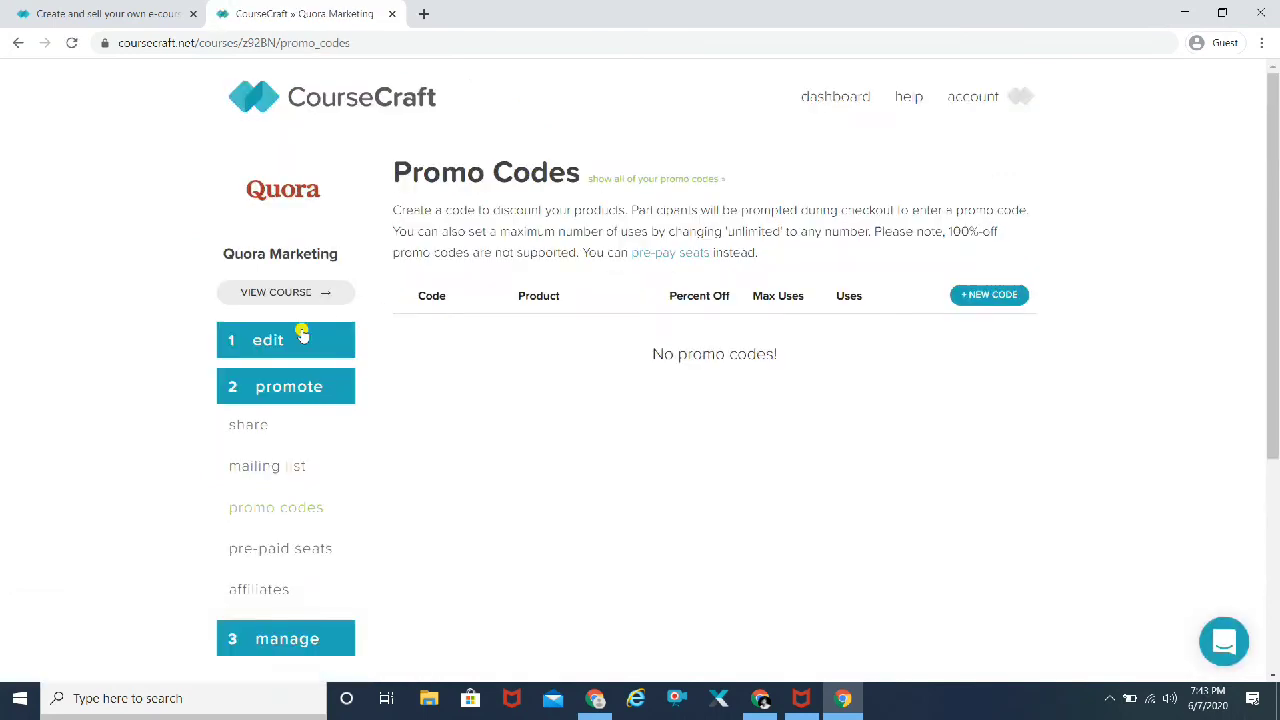
Step: Draft promo code QUORA25 for 25% off Quora Marketing, then open Pre-paid Seat Codes
click(1010, 302)
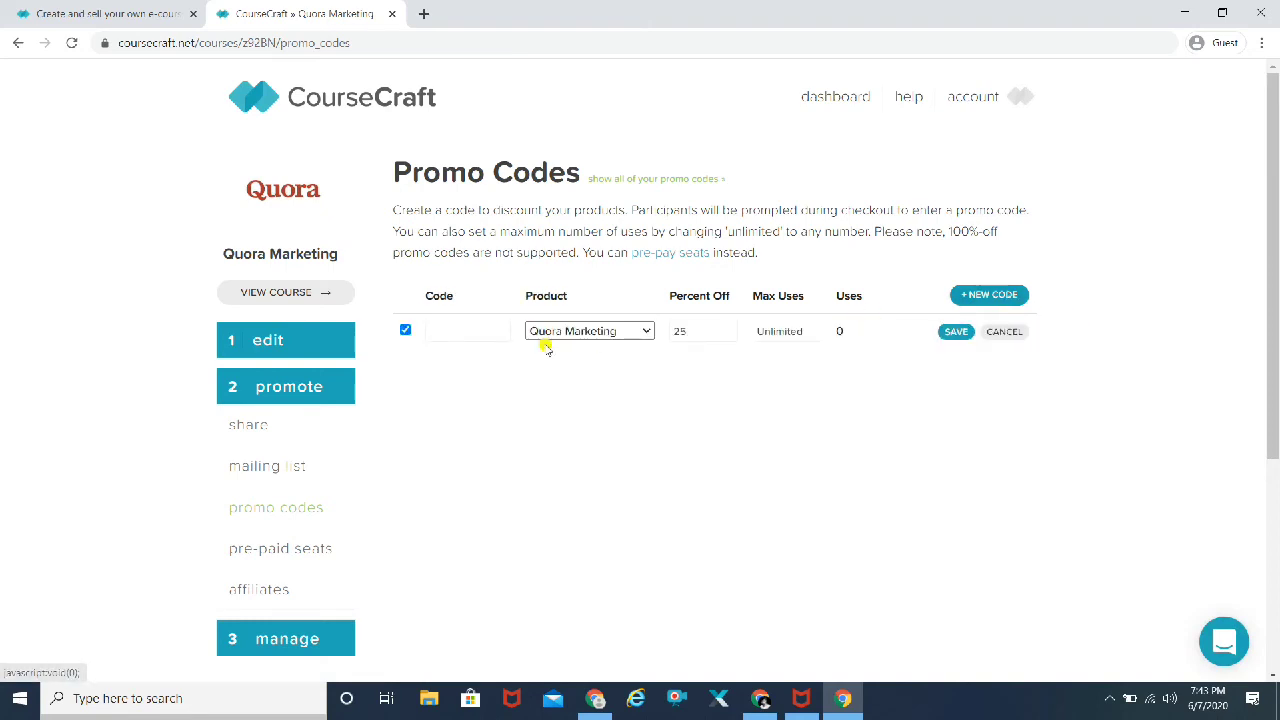
click(473, 334)
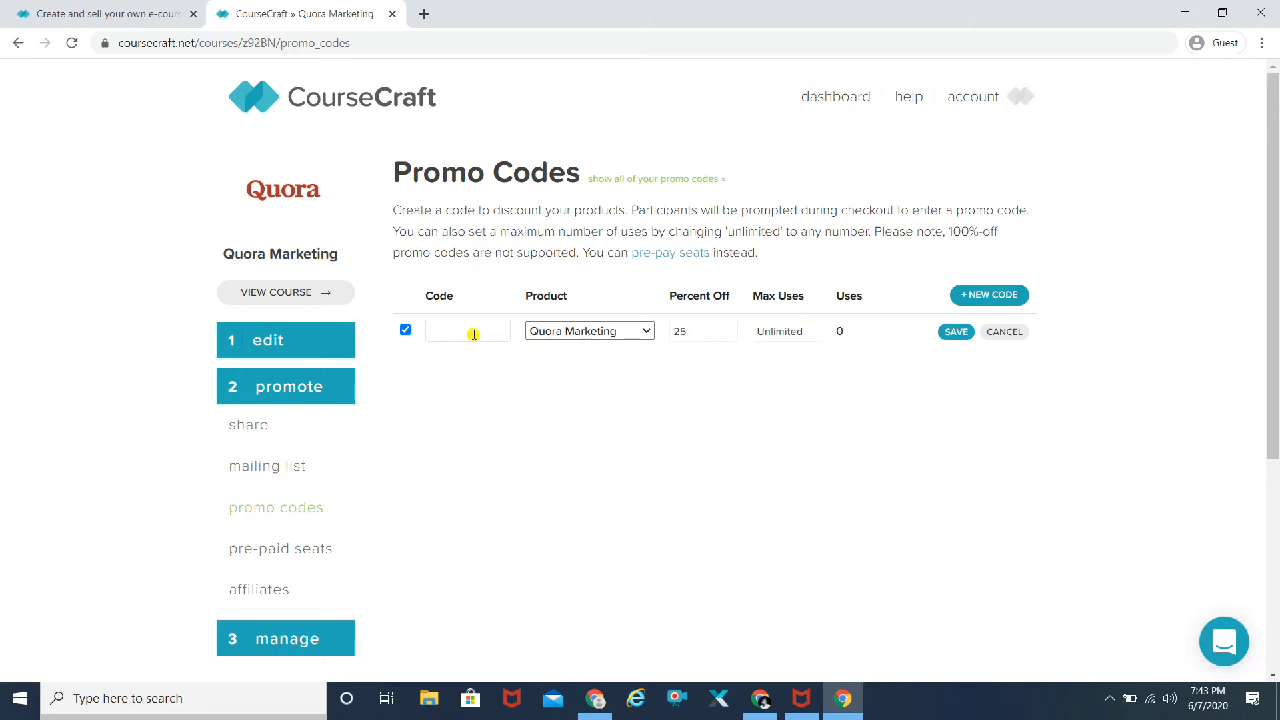
text(QUORA)
text(1)
text(5)
click(797, 331)
scroll(1078, 343, down, 1)
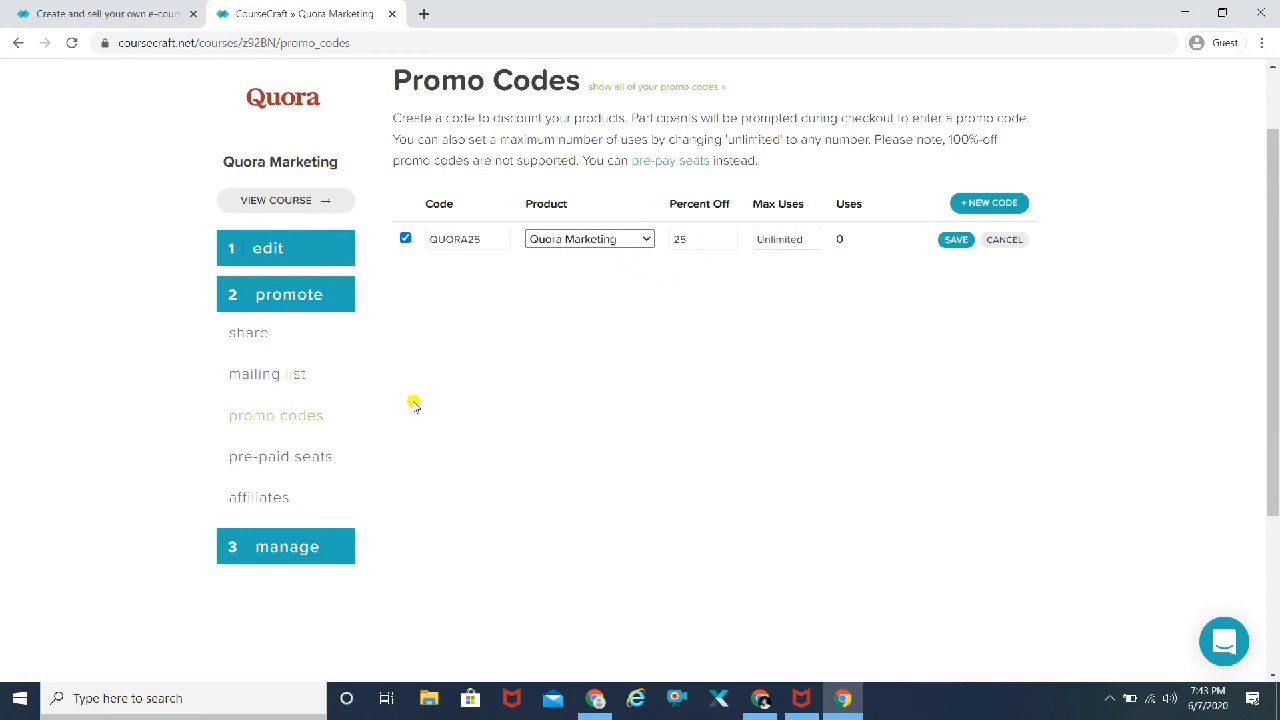
click(284, 460)
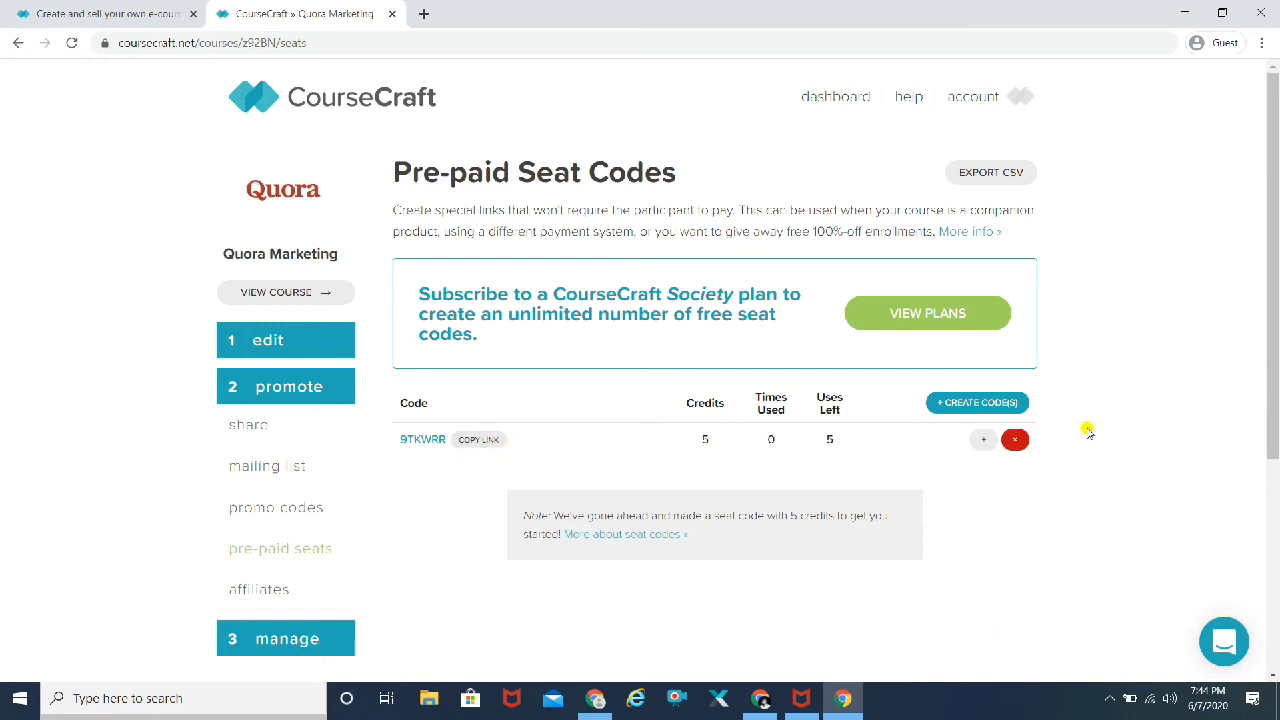
scroll(1085, 430, down, 1)
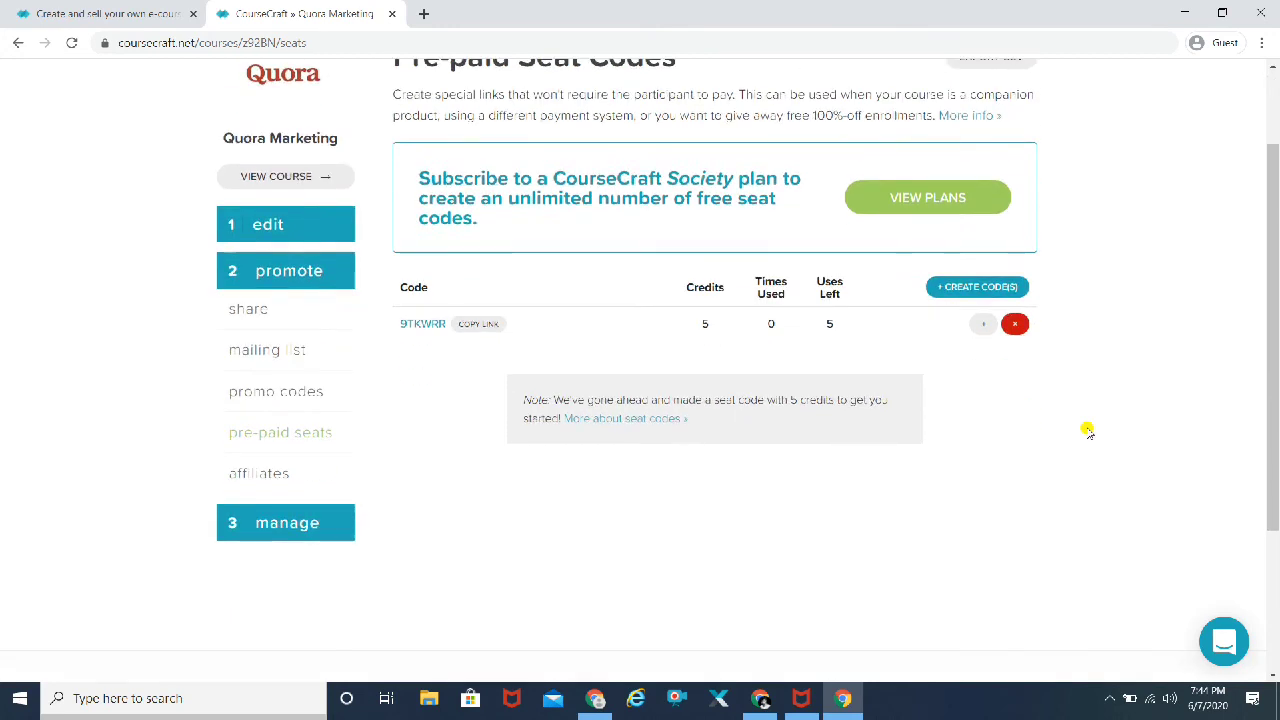
scroll(1087, 431, up, 1)
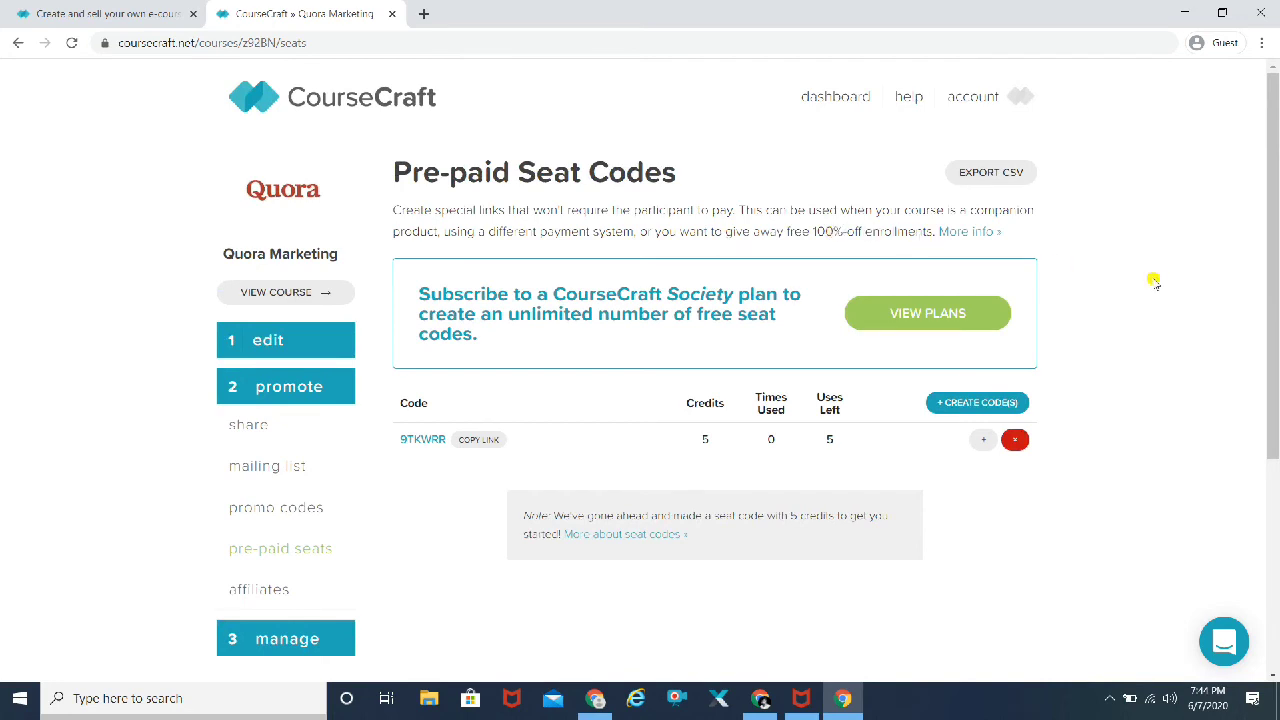
scroll(1157, 283, down, 2)
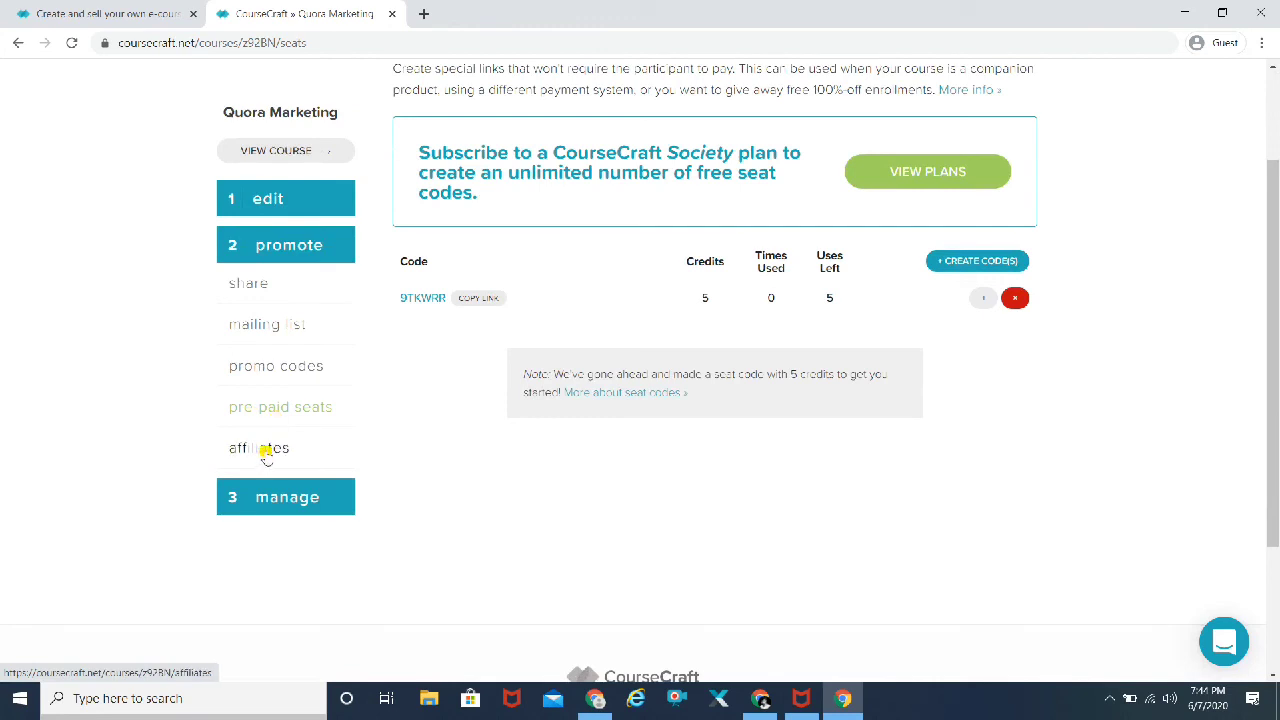
click(265, 452)
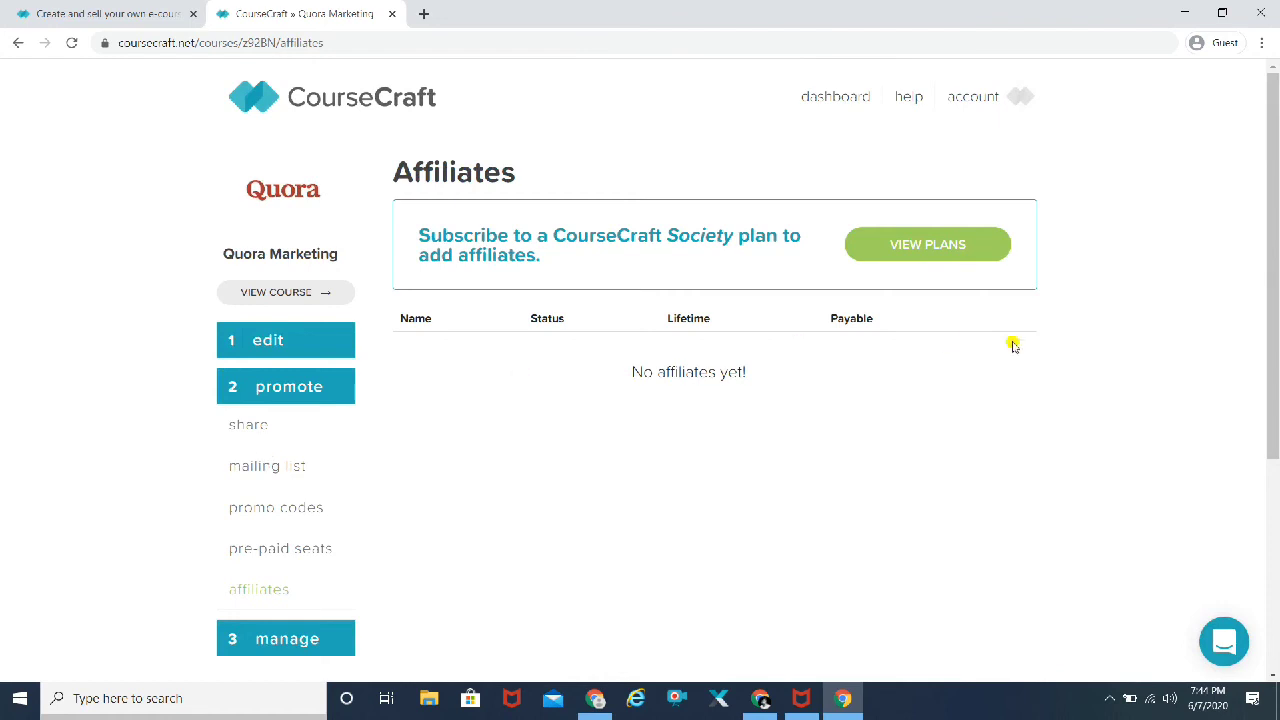
Step: Scroll the empty Affiliates page, expand the manage sections and open Course Activity
scroll(1187, 392, down, 3)
scroll(1187, 392, up, 2)
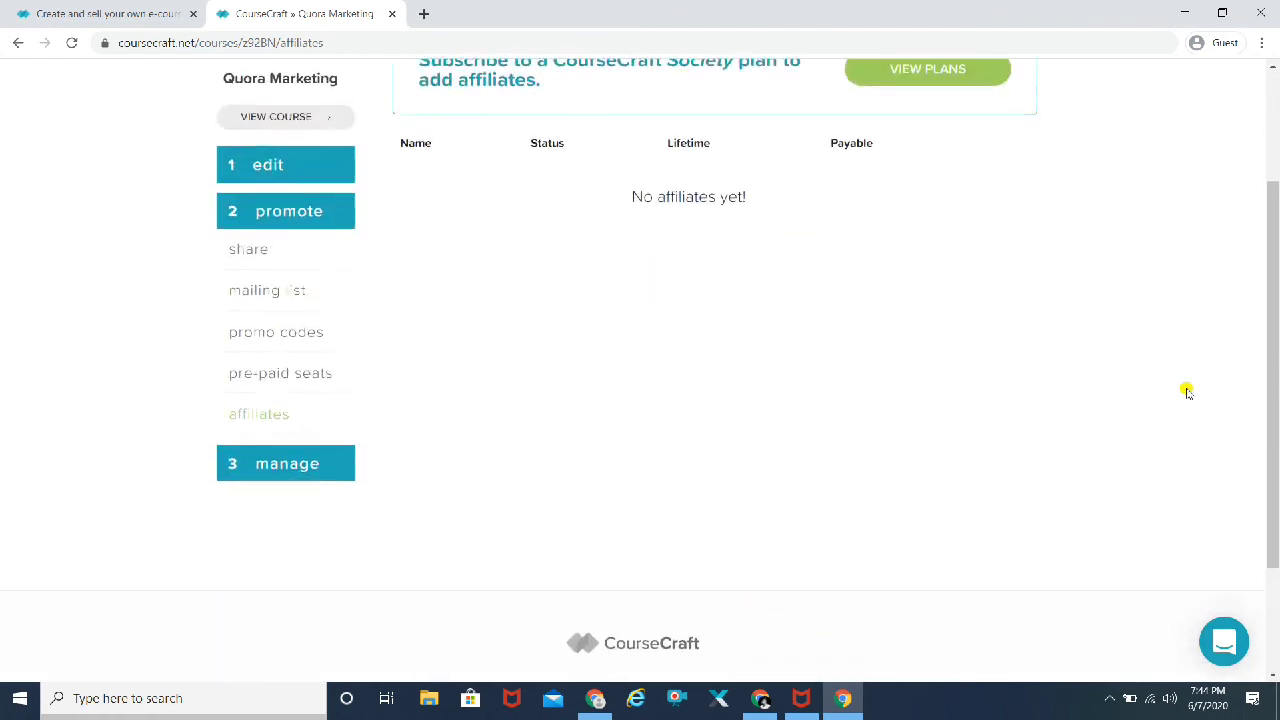
scroll(1187, 392, up, 2)
scroll(1187, 392, down, 3)
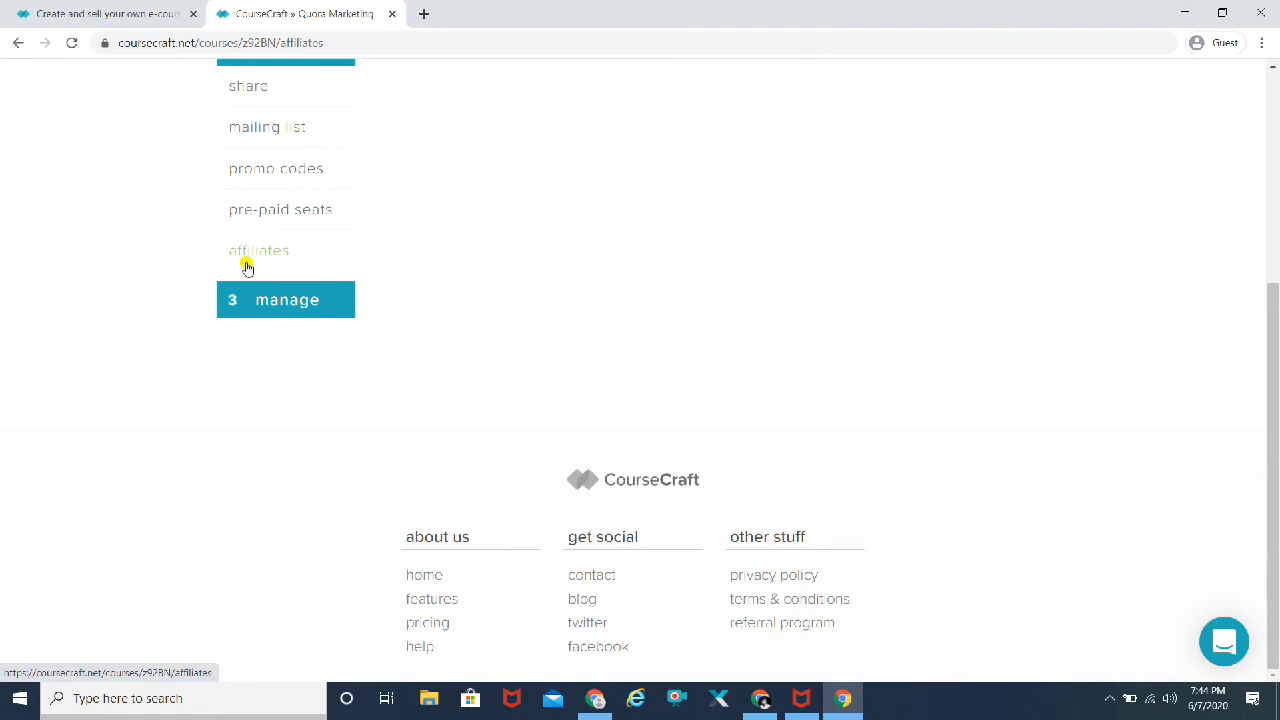
click(294, 304)
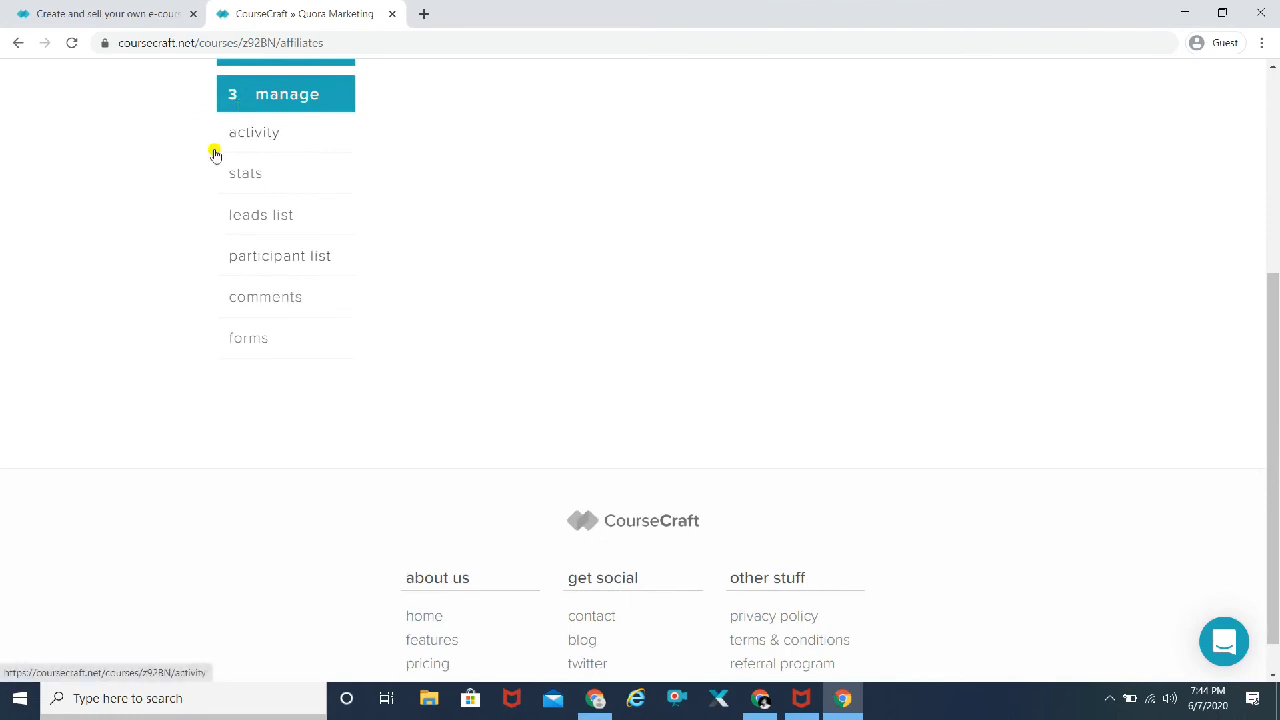
scroll(166, 200, up, 3)
scroll(171, 257, down, 1)
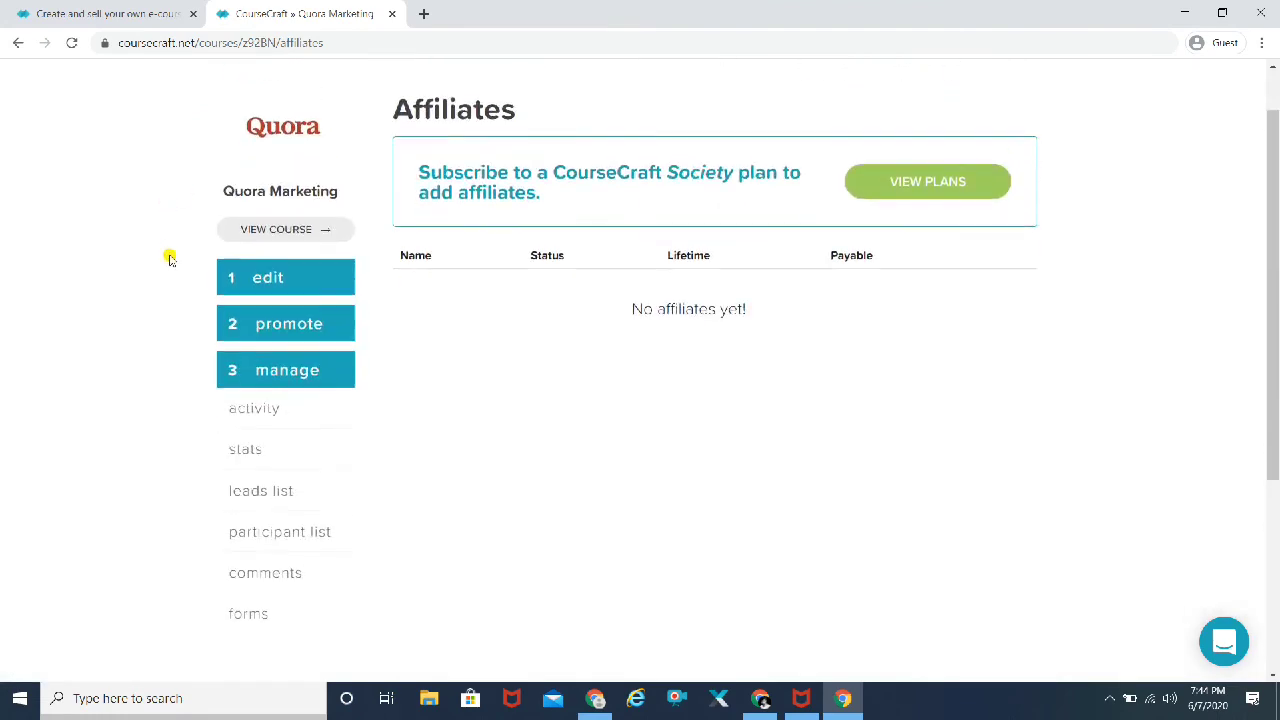
scroll(171, 257, down, 1)
click(252, 335)
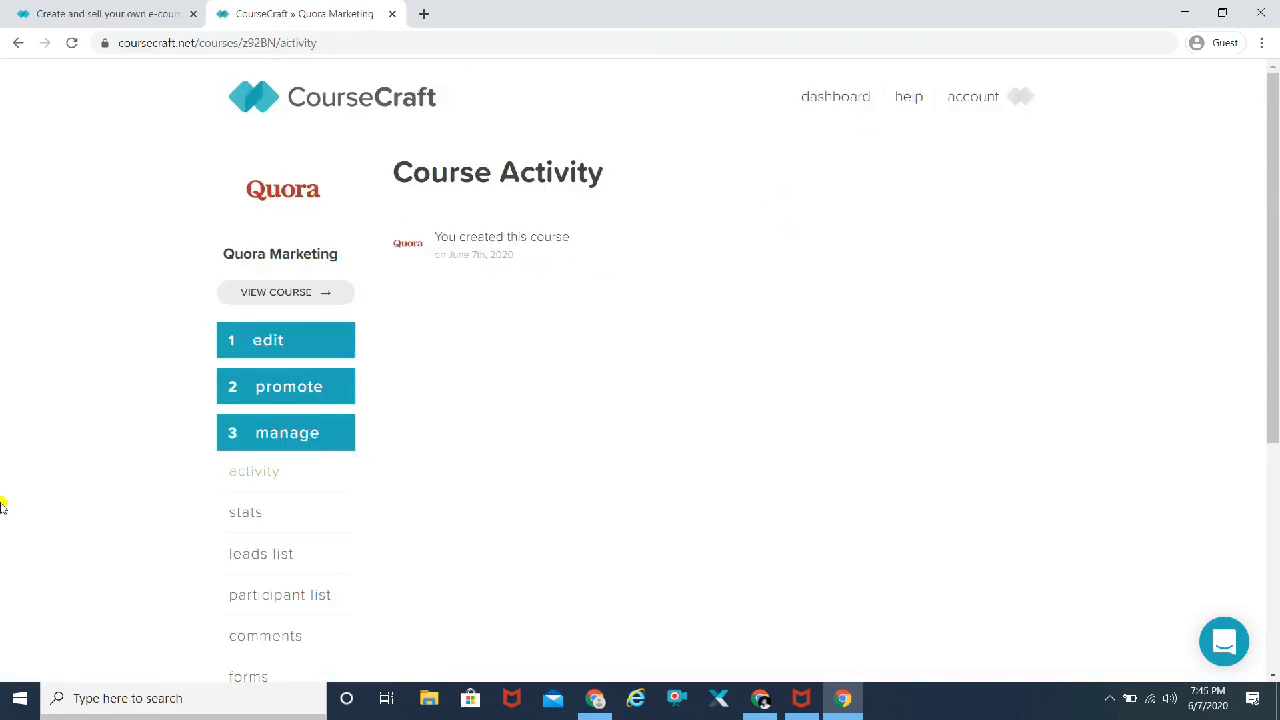
Step: Look through the course statistics, leads and participant list
scroll(2, 507, down, 2)
click(244, 390)
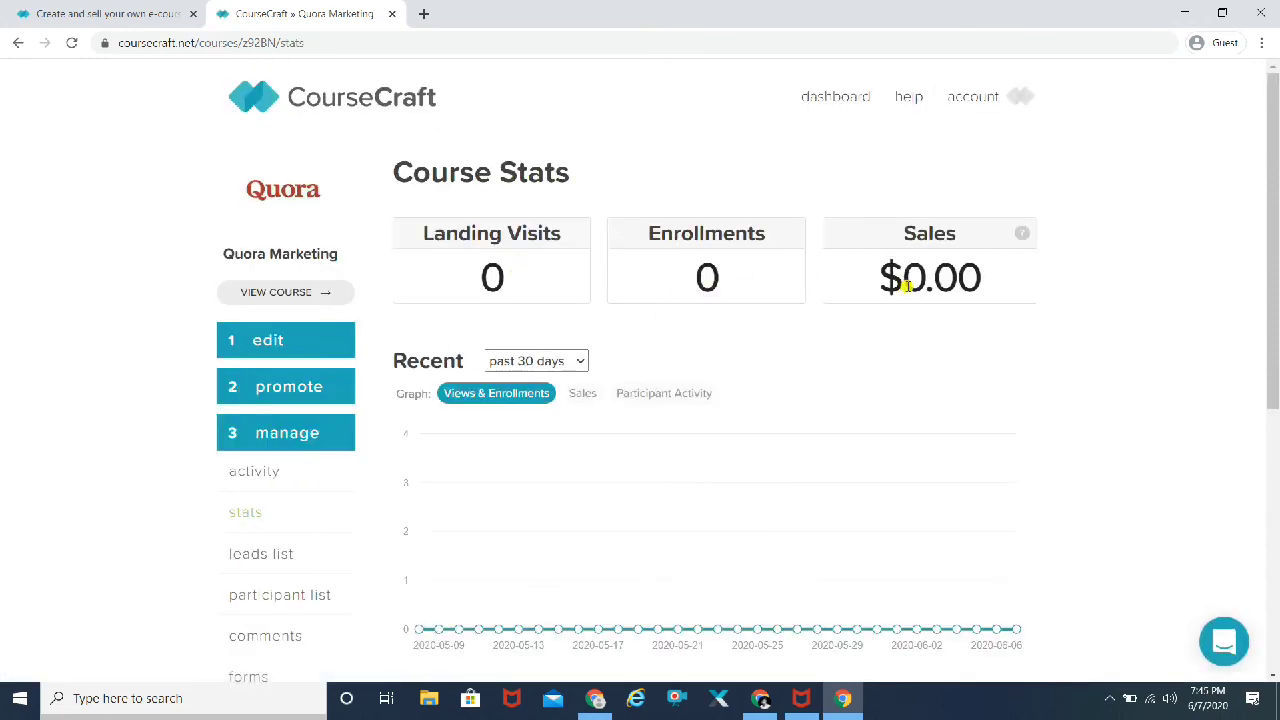
scroll(1194, 368, down, 2)
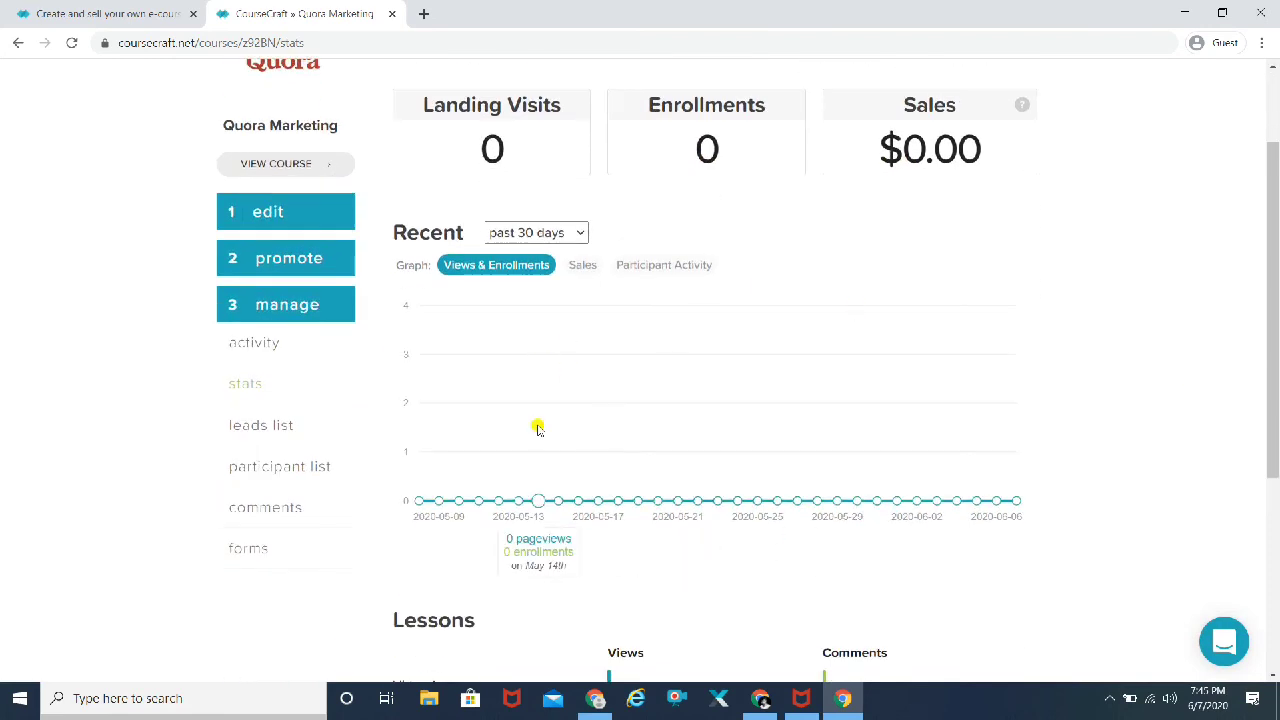
click(284, 426)
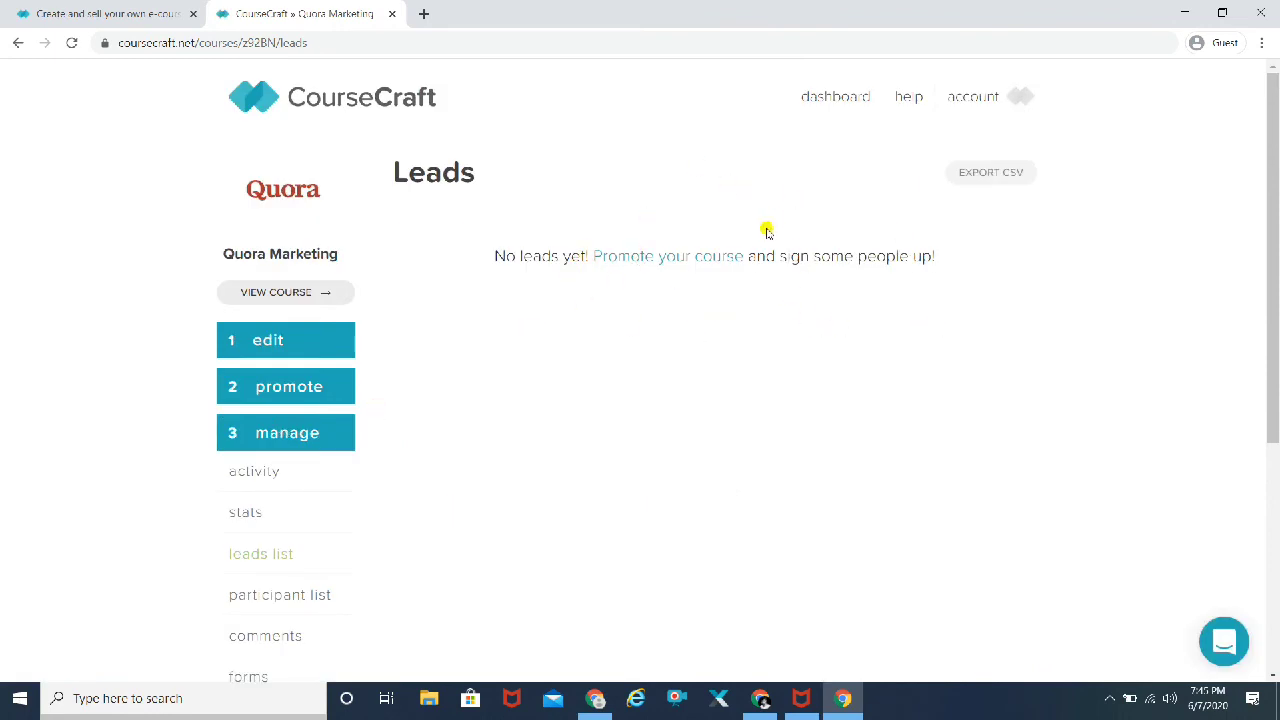
scroll(1117, 310, down, 3)
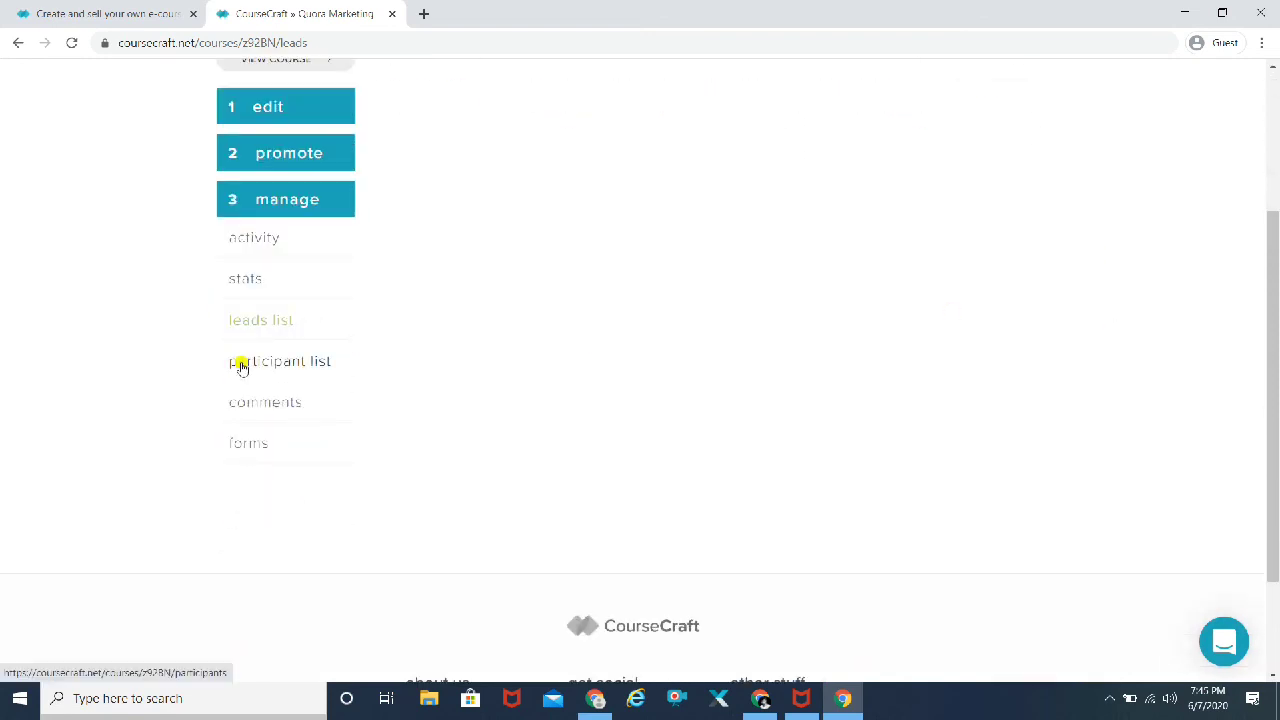
click(241, 365)
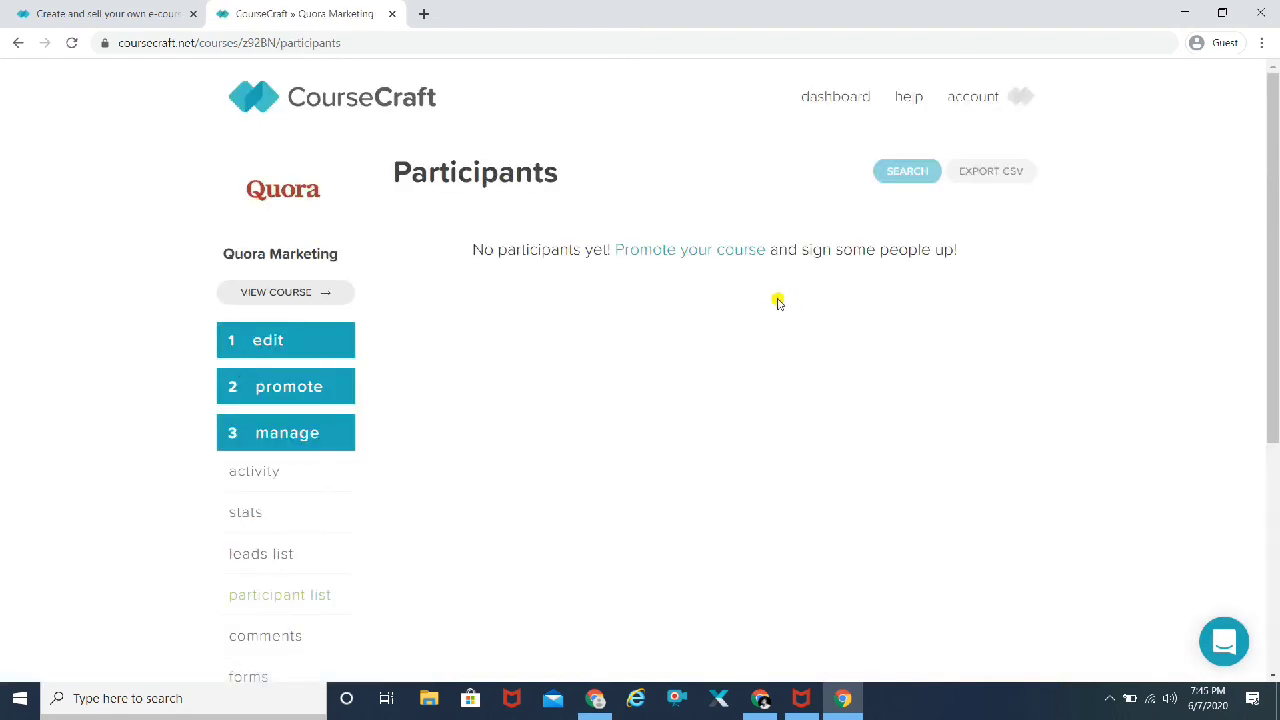
Step: Check the empty Comments page, then open and scroll through the Forms page
scroll(778, 302, down, 3)
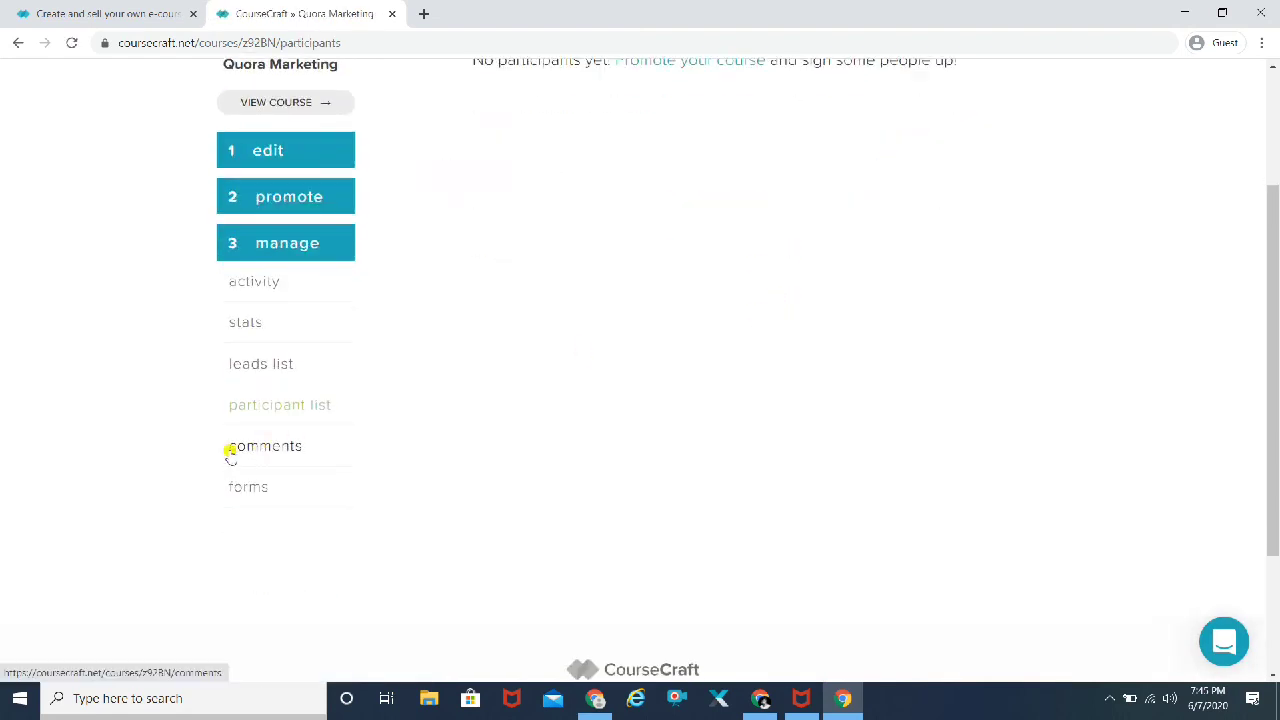
click(232, 451)
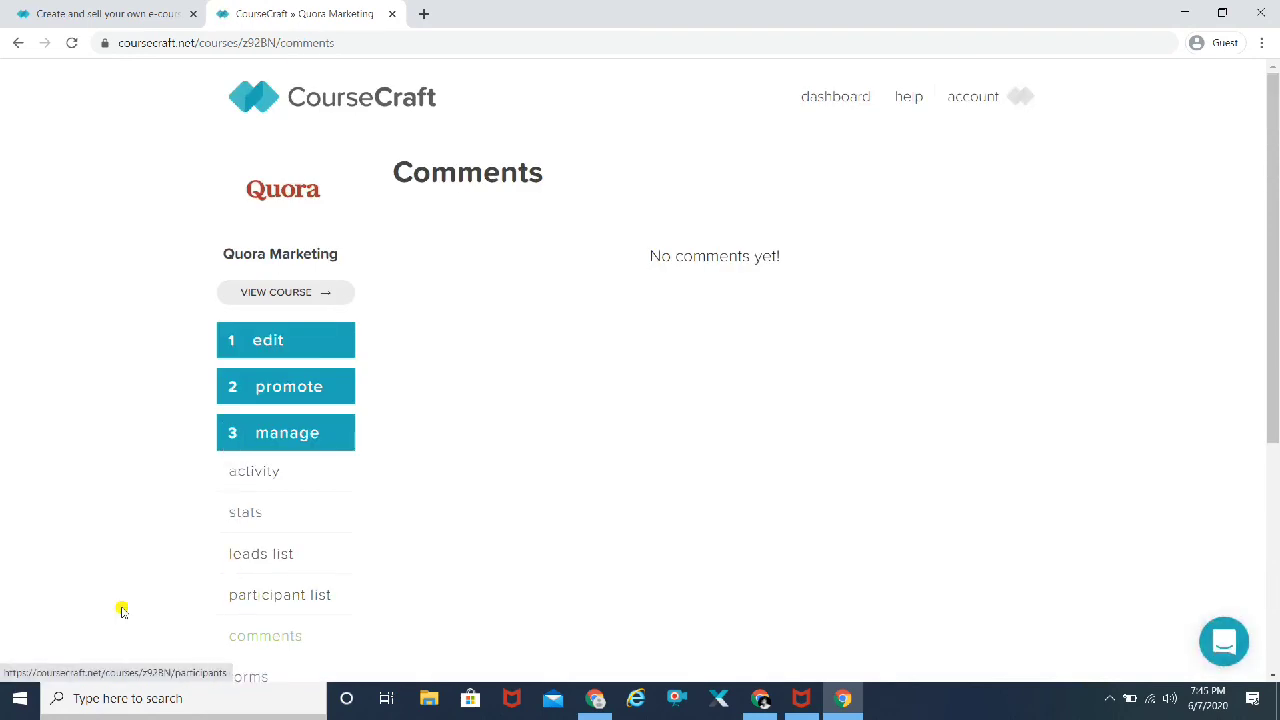
scroll(77, 608, down, 3)
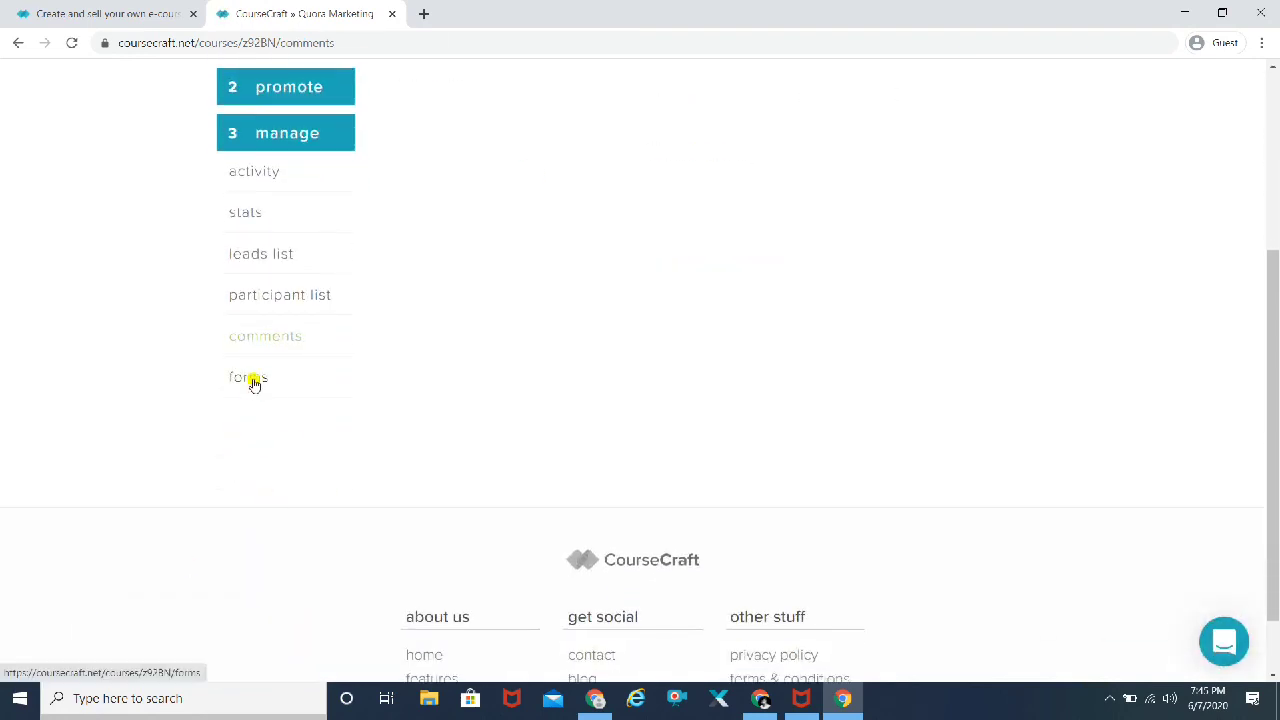
click(253, 382)
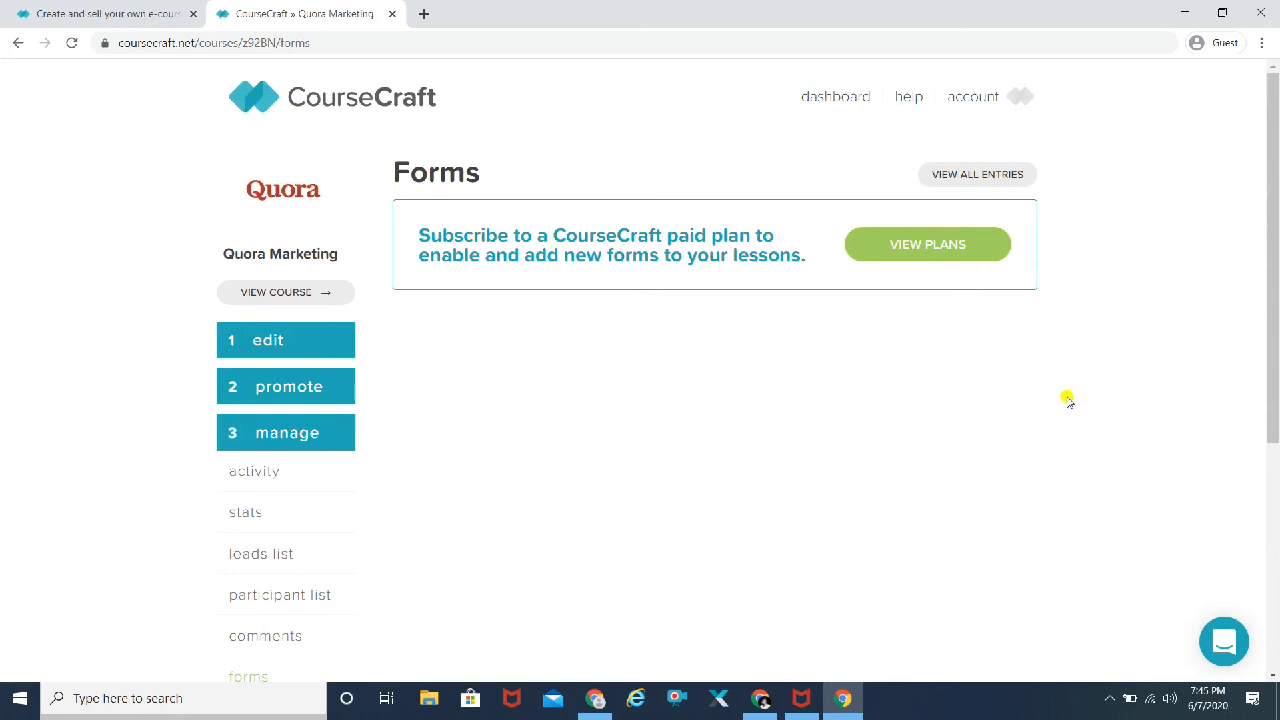
scroll(1052, 381, down, 3)
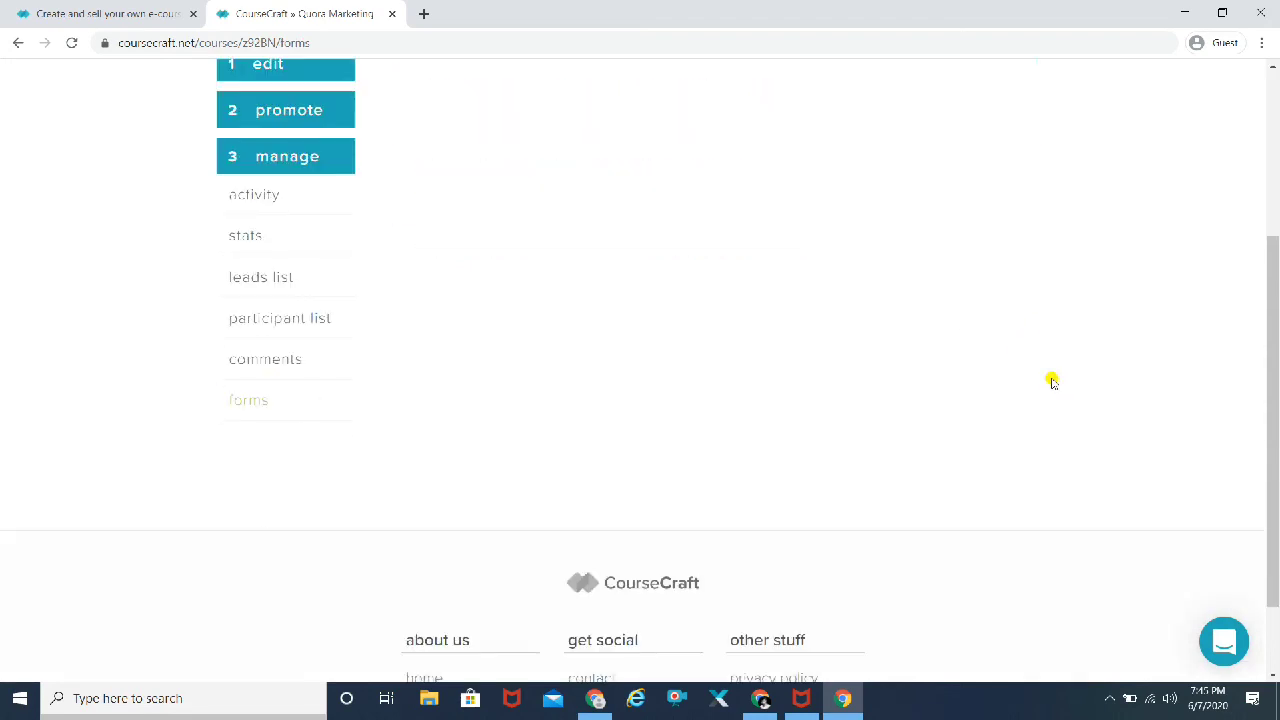
scroll(1052, 381, down, 1)
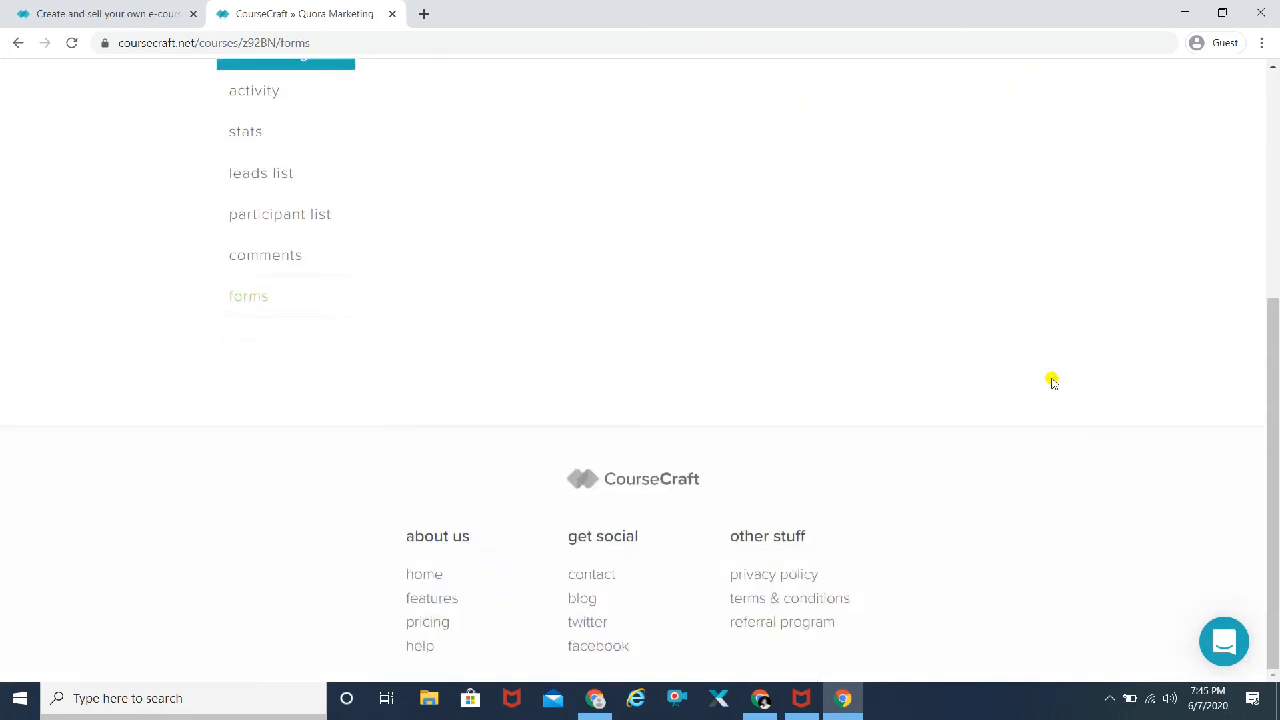
scroll(1052, 381, up, 4)
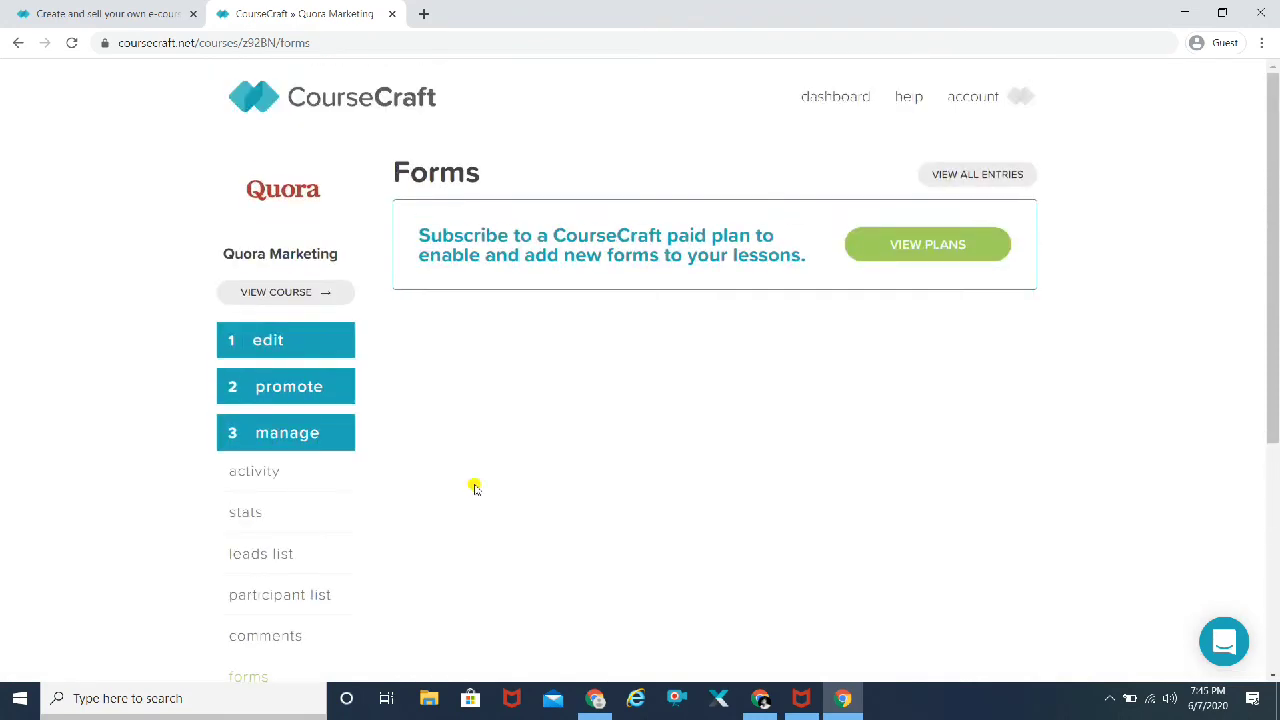
Step: Select the course URL on the Share page and open a new browser window
click(298, 394)
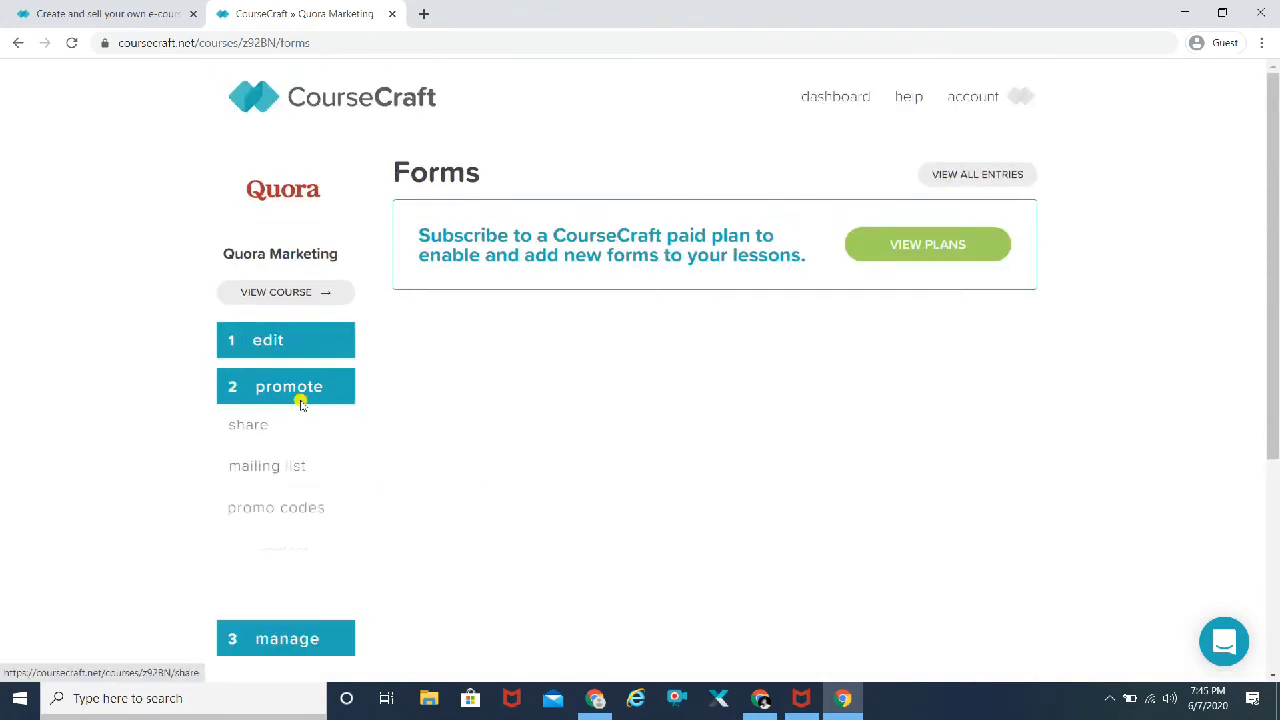
click(252, 432)
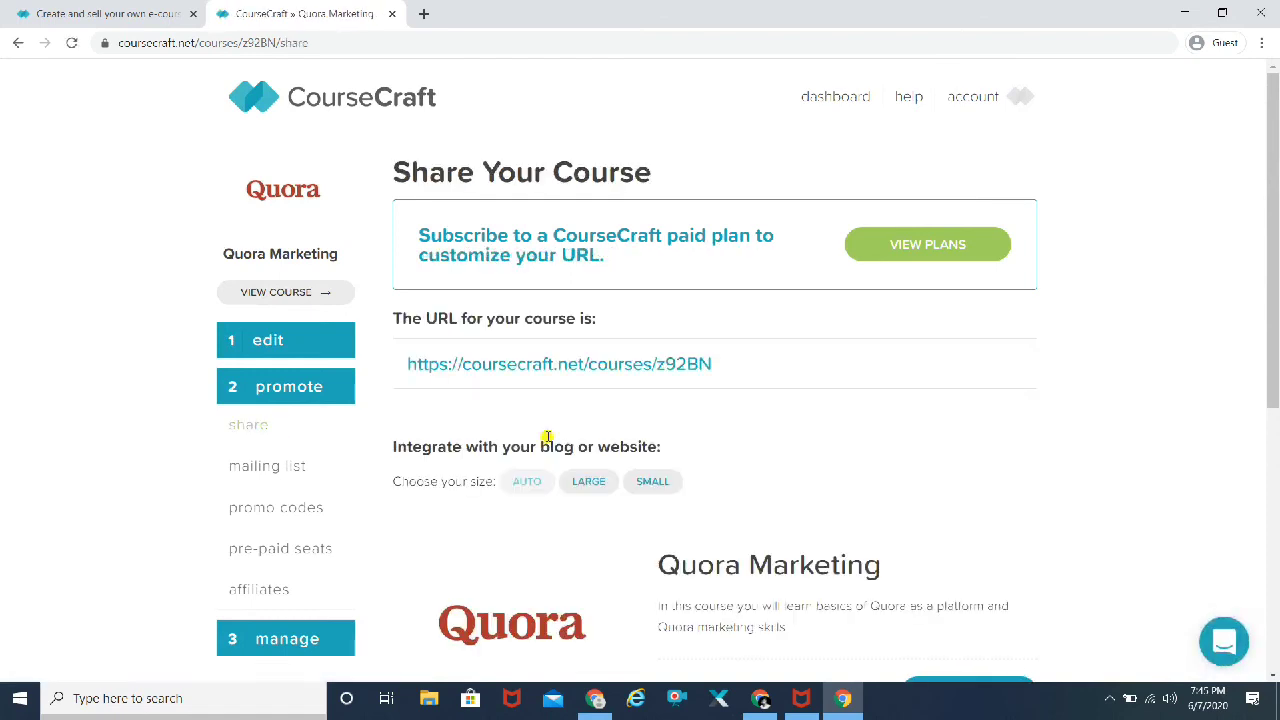
click(735, 363)
key(ctrl+c)
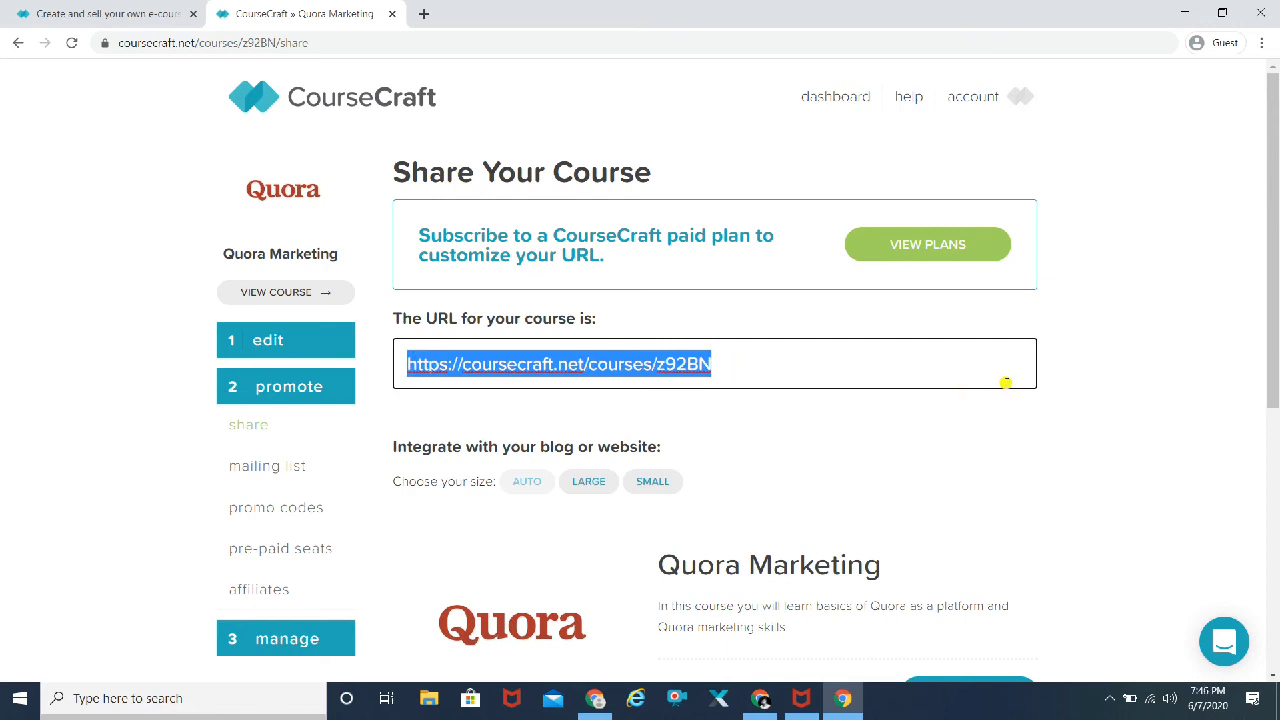
click(1262, 44)
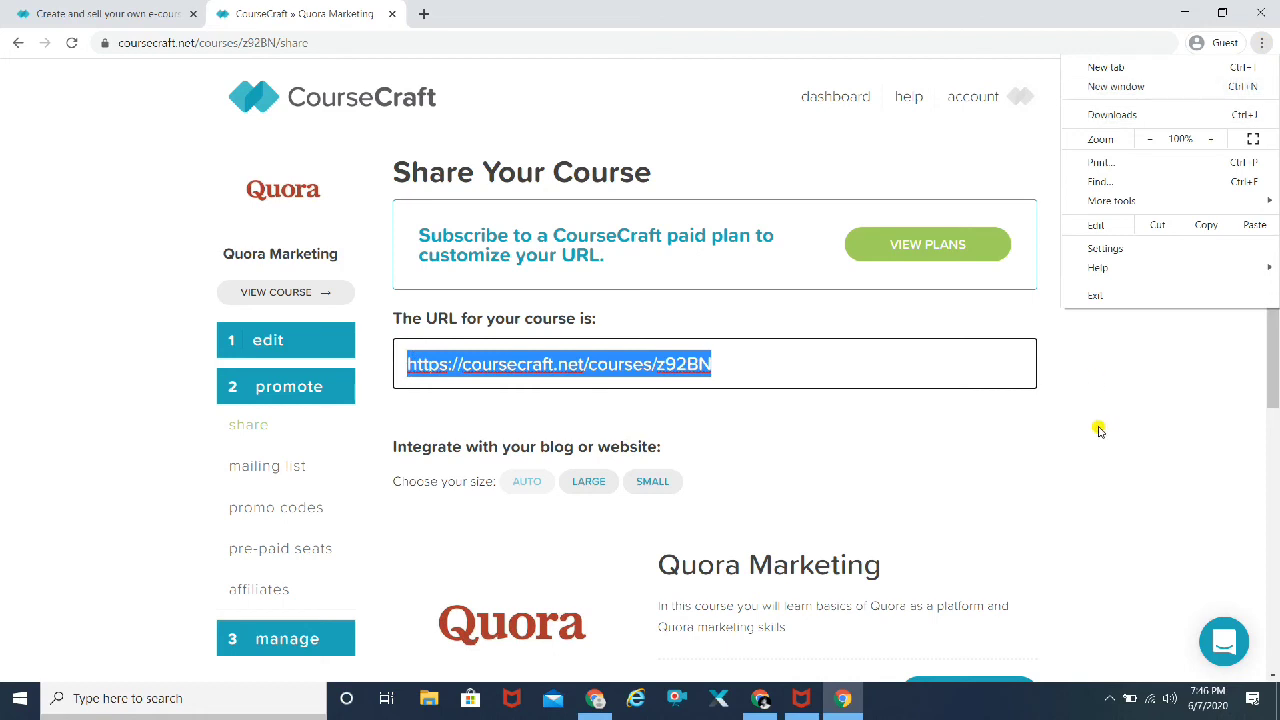
click(1118, 96)
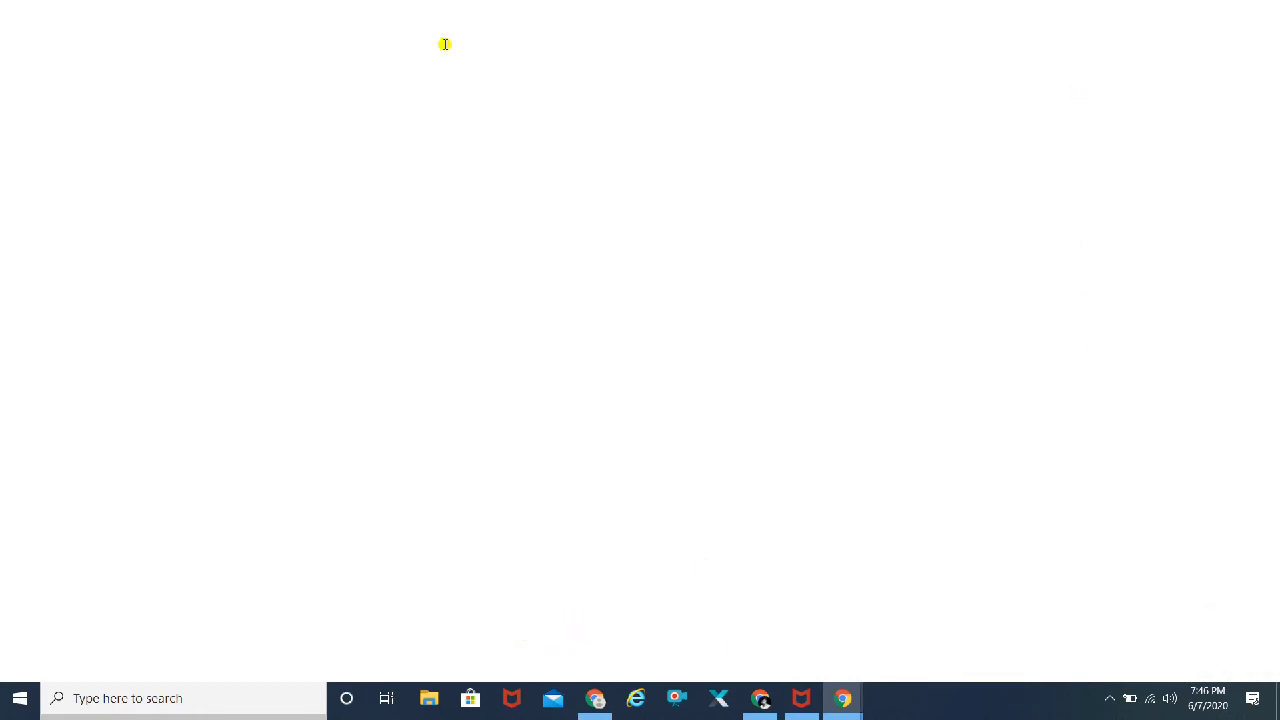
Step: Paste the copied Quora Marketing course URL into the new window's address bar and load it
key(ctrl+v)
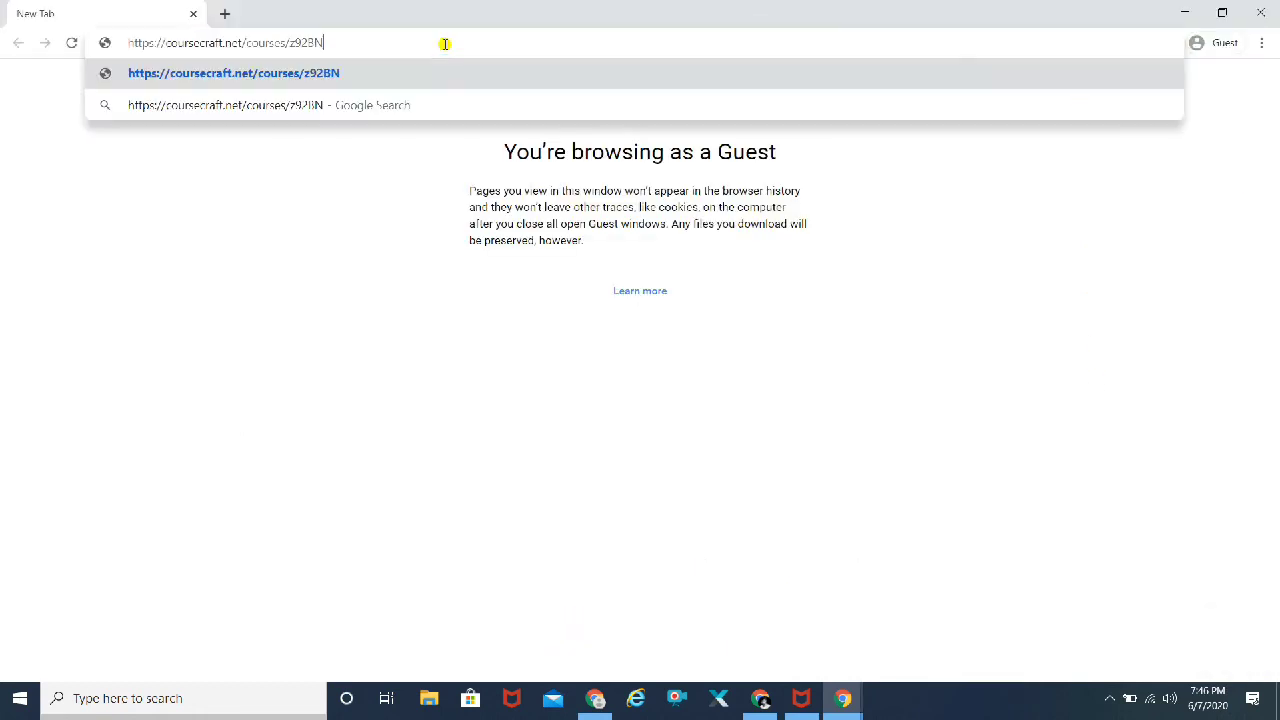
key(Return)
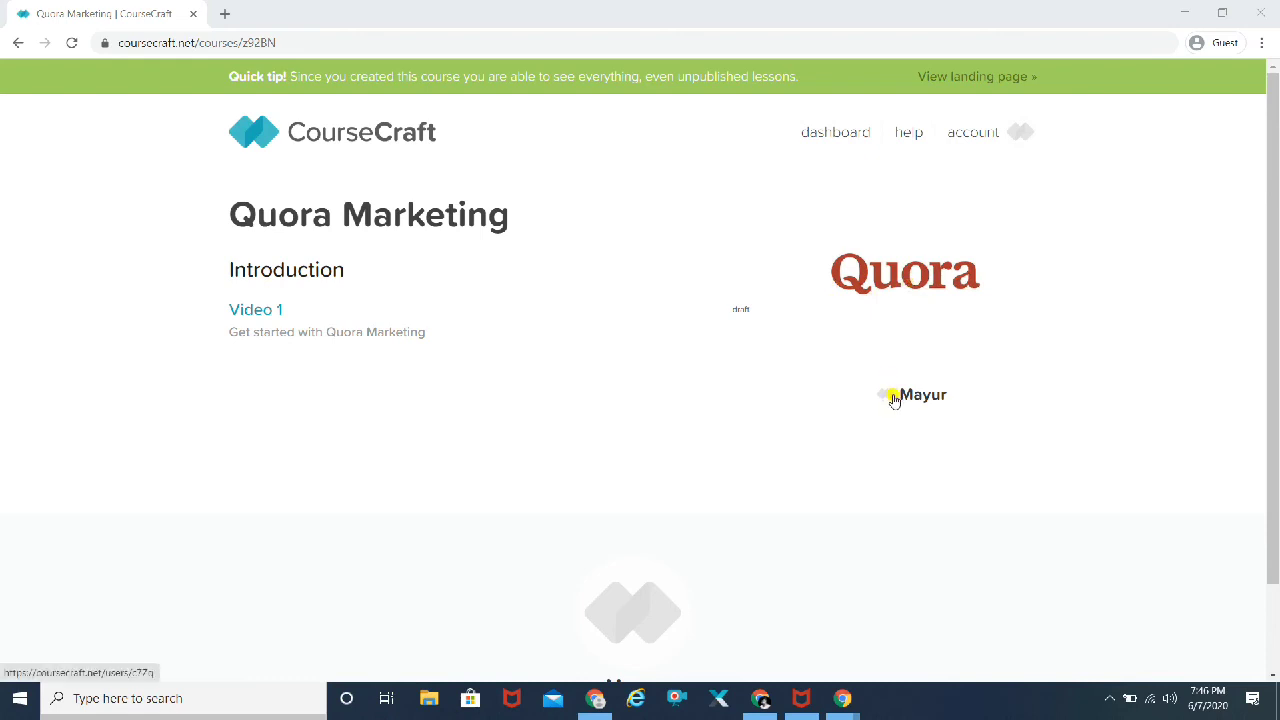
Step: Copy the Quora Marketing course page URL and open it in an incognito window
click(279, 44)
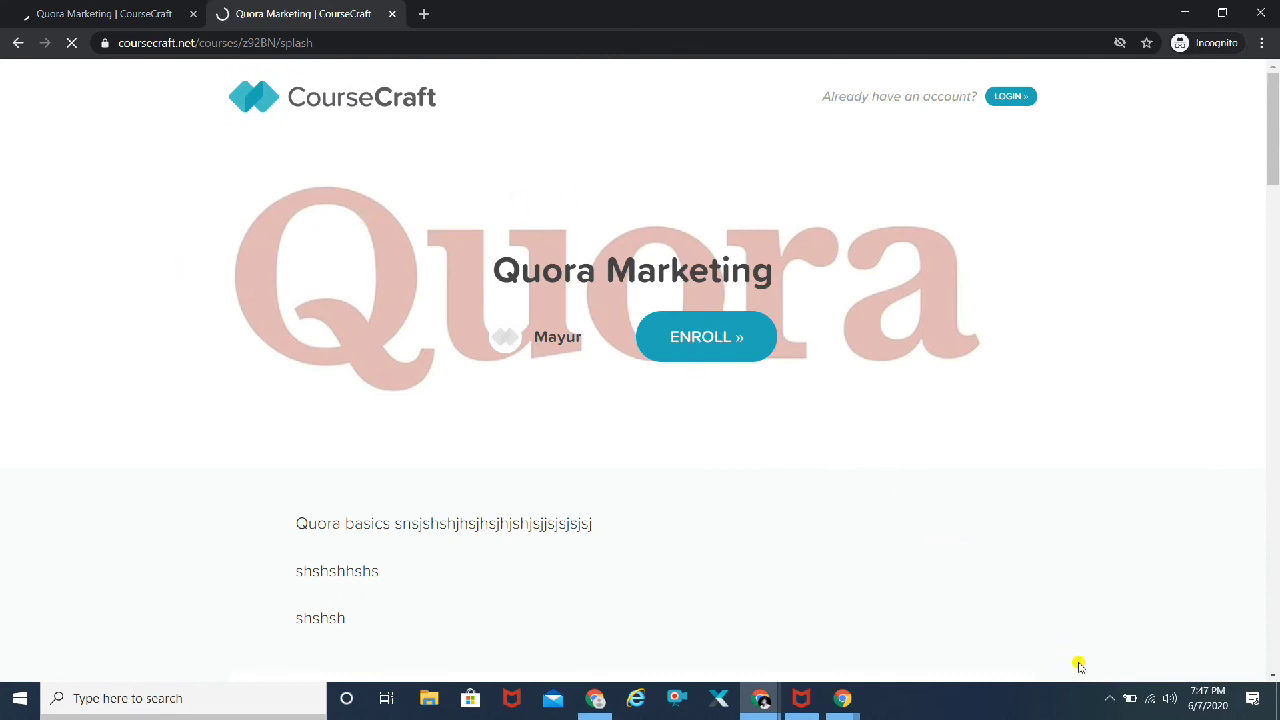
click(1109, 698)
click(1109, 698)
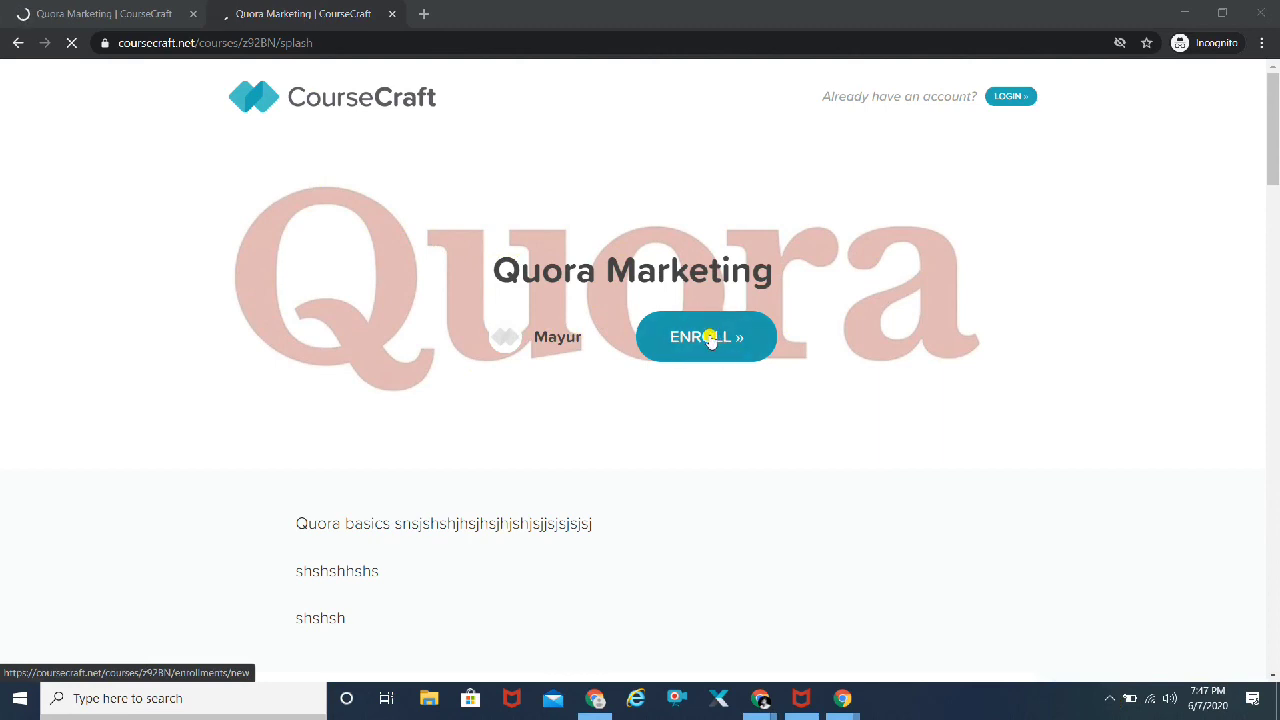
Step: Scroll through the Quora Marketing landing page down to the footer and back up
scroll(1043, 314, down, 2)
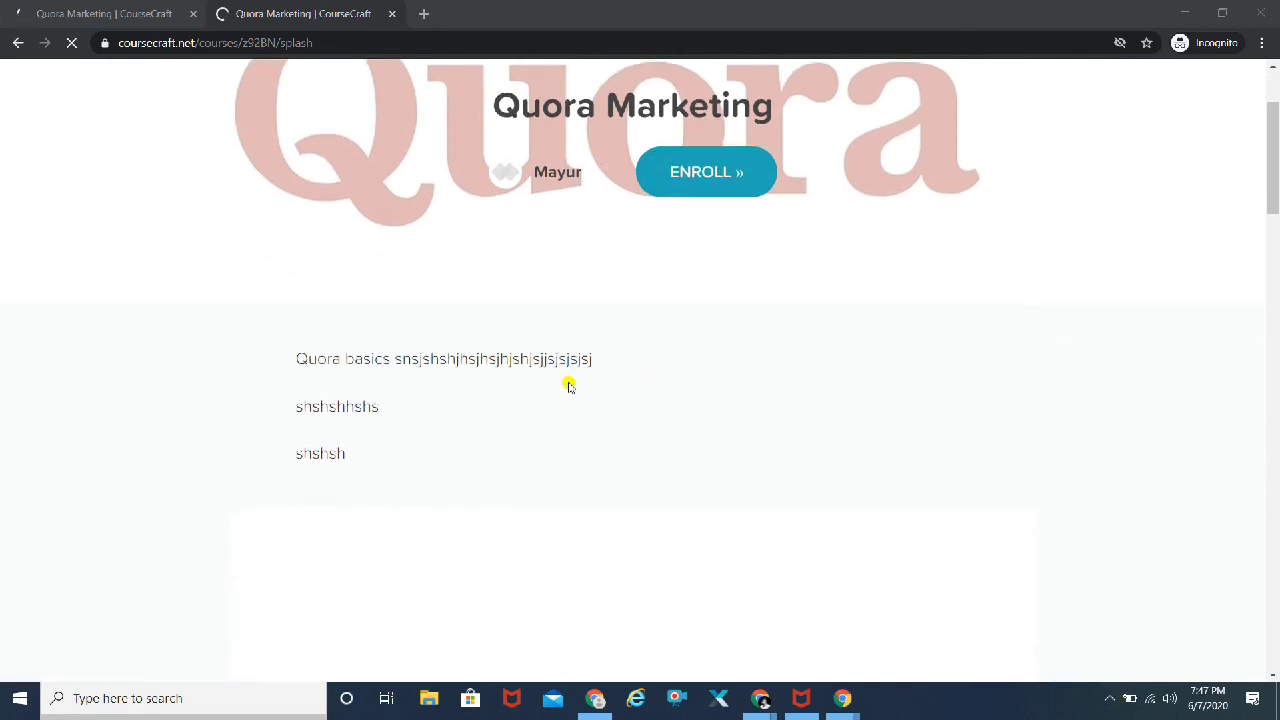
scroll(411, 393, down, 4)
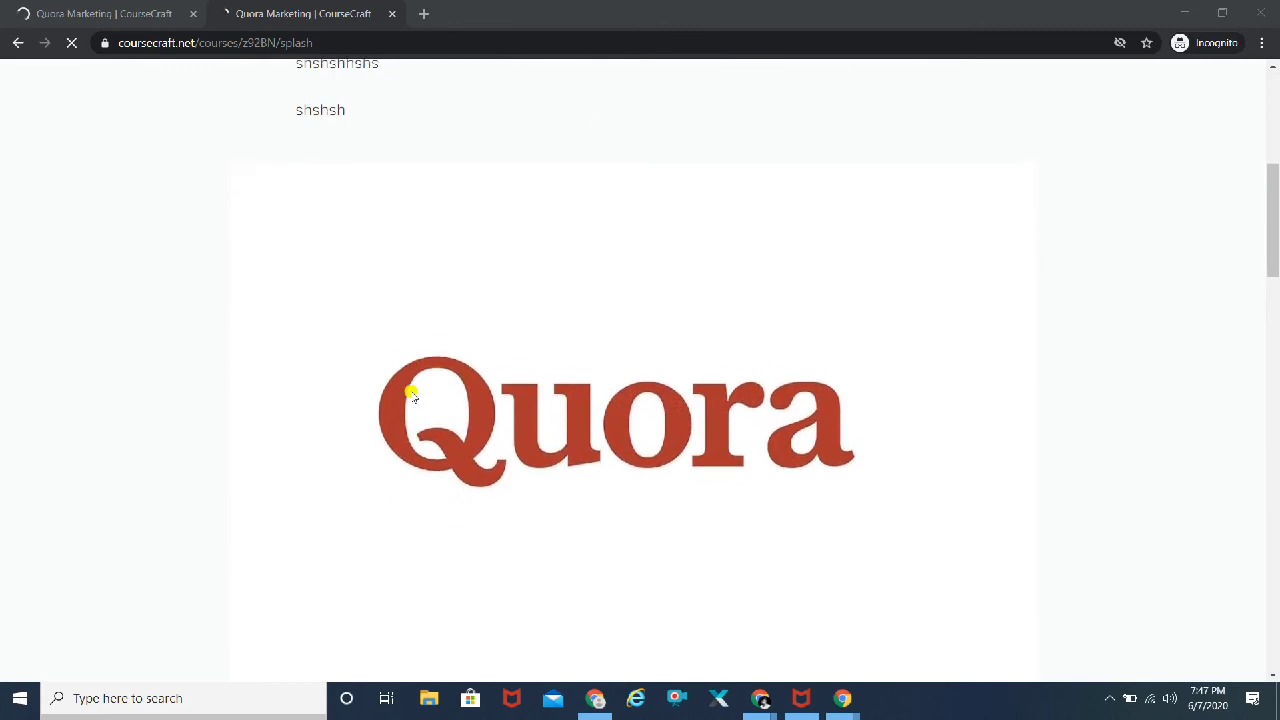
scroll(411, 393, down, 9)
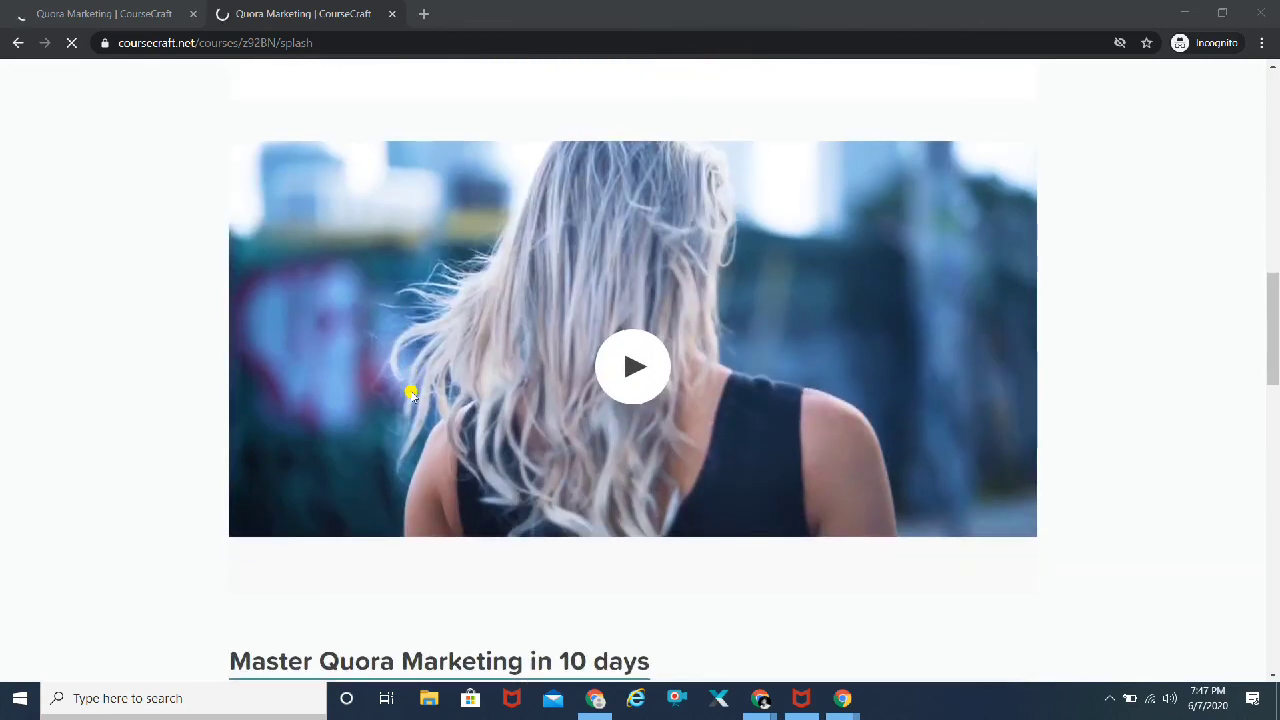
scroll(411, 393, down, 3)
scroll(411, 393, up, 3)
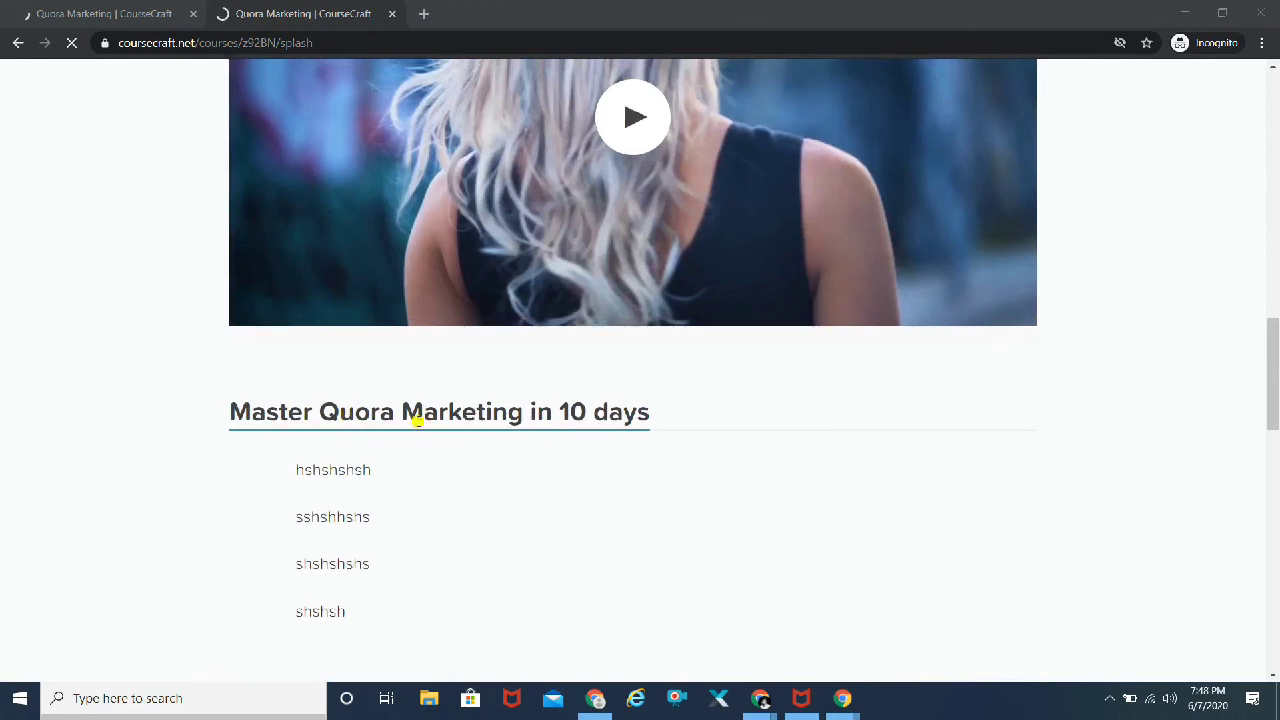
scroll(395, 443, down, 6)
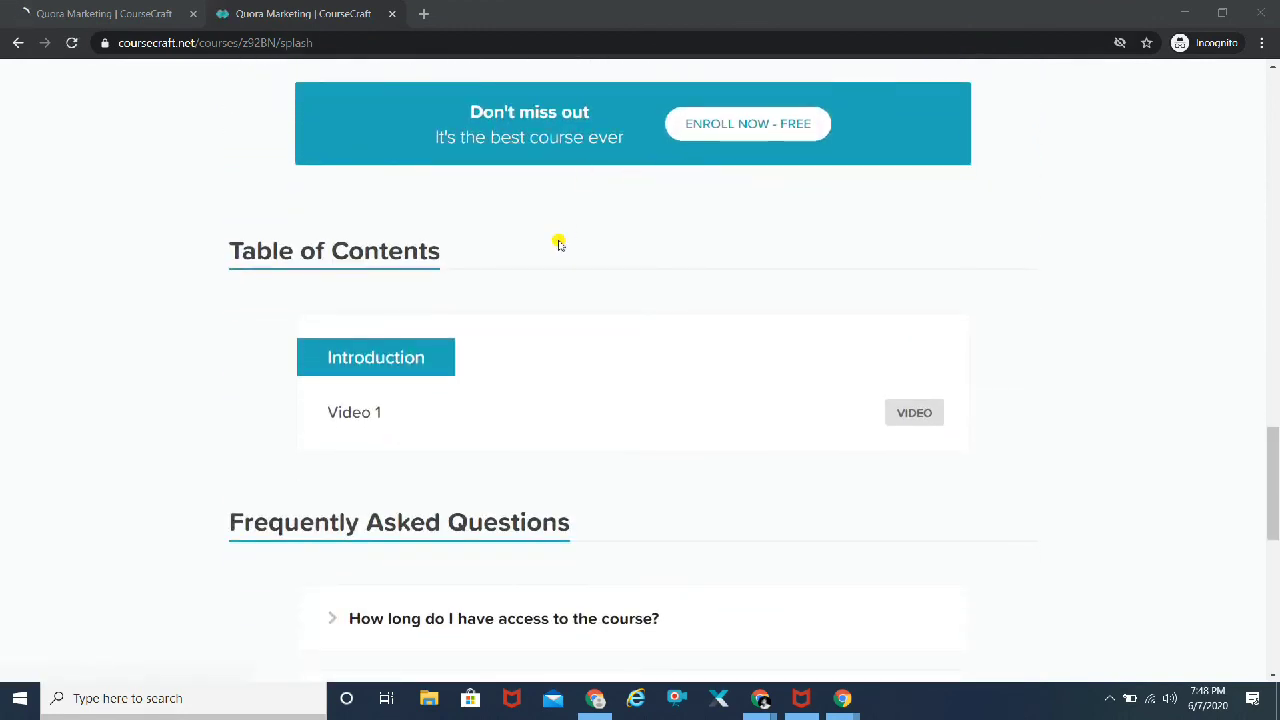
scroll(558, 243, down, 1)
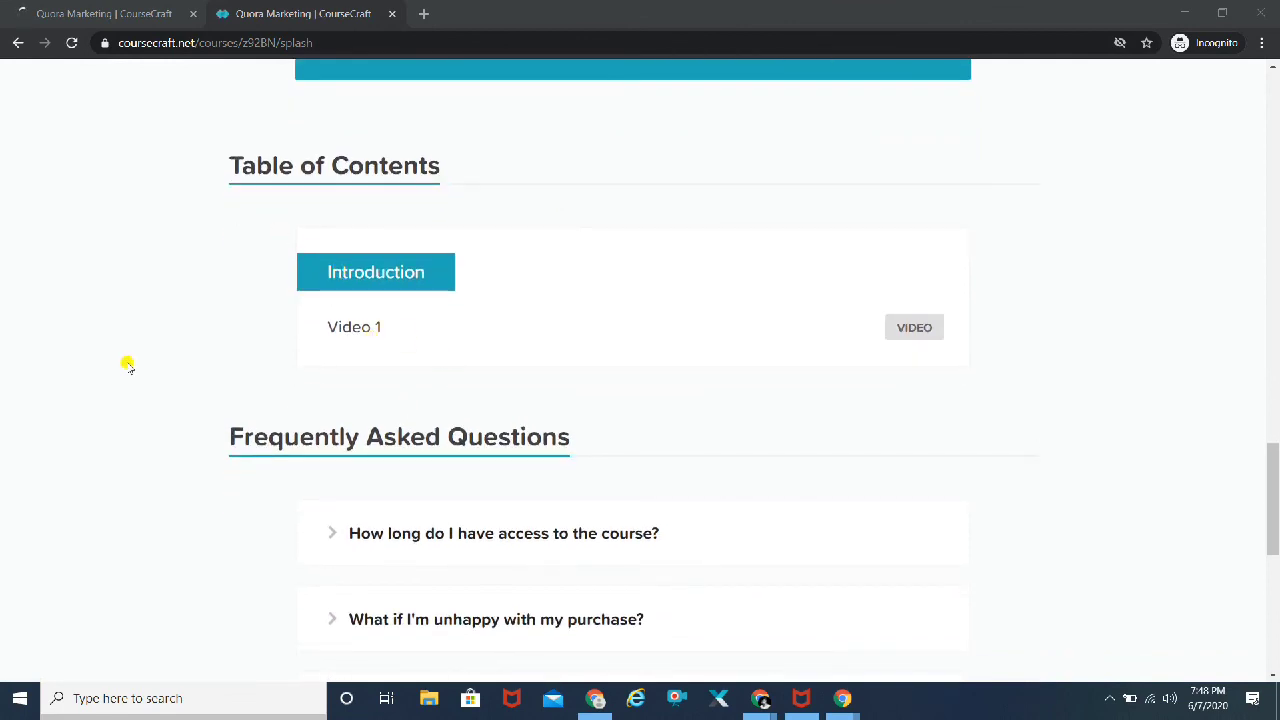
scroll(128, 365, down, 2)
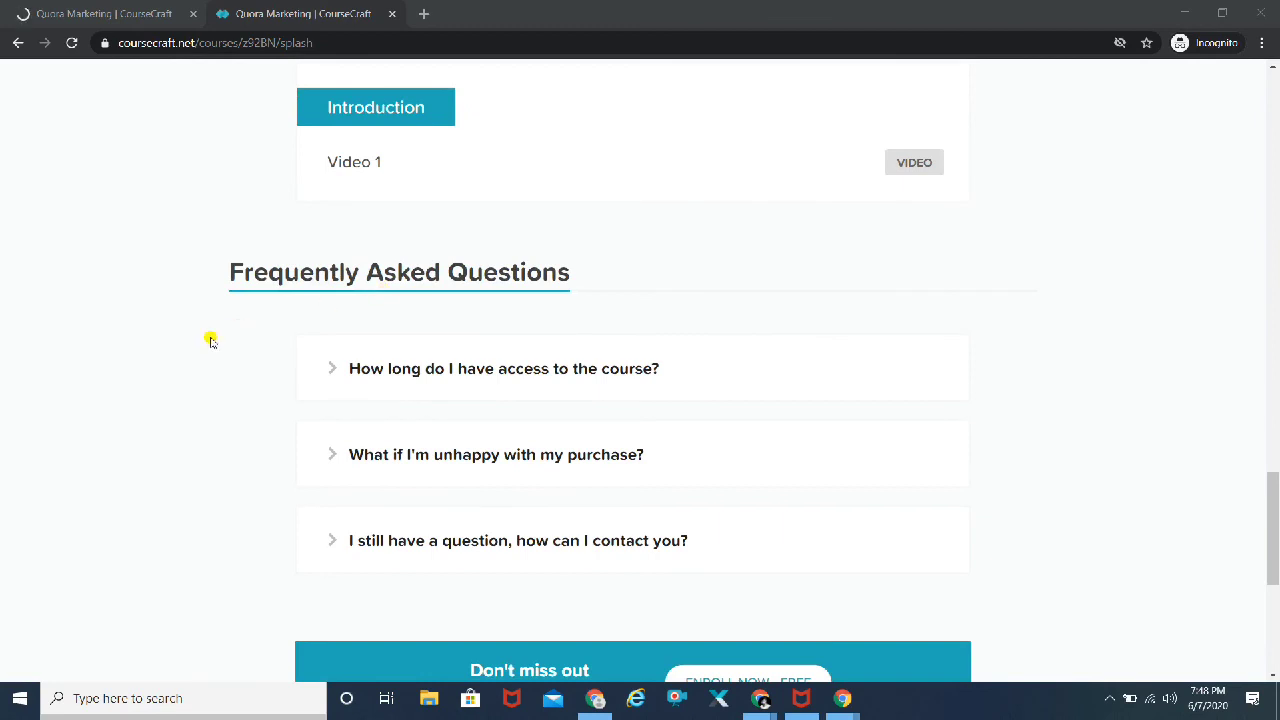
scroll(211, 341, down, 5)
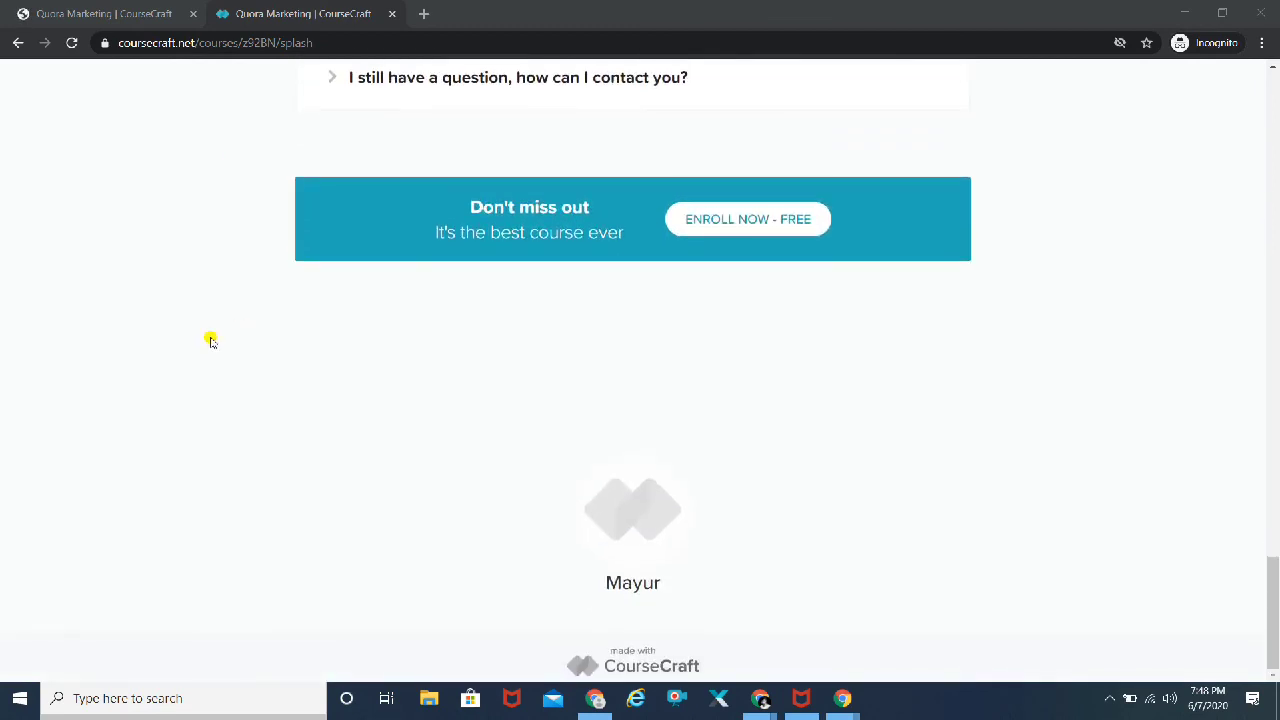
scroll(211, 341, up, 20)
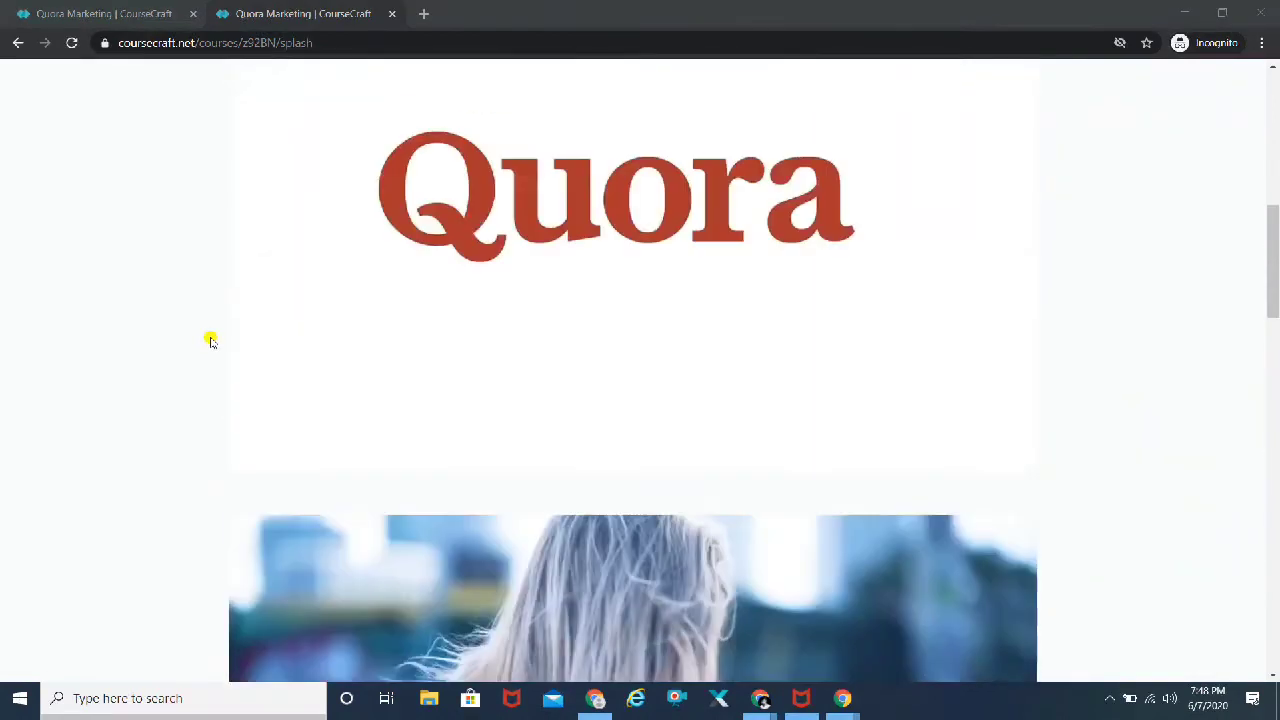
scroll(211, 341, up, 3)
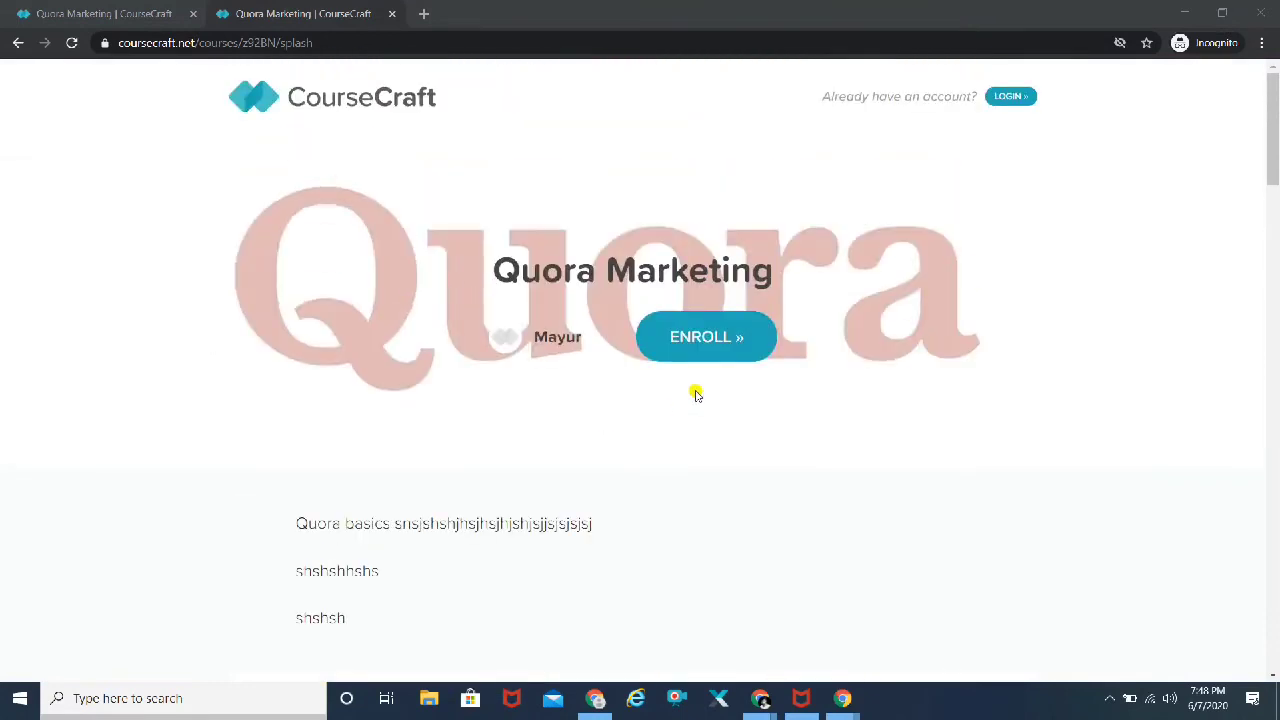
Step: Use ENROLL » to reach the Step 1 of 3 email sign-up form and scan it
click(719, 348)
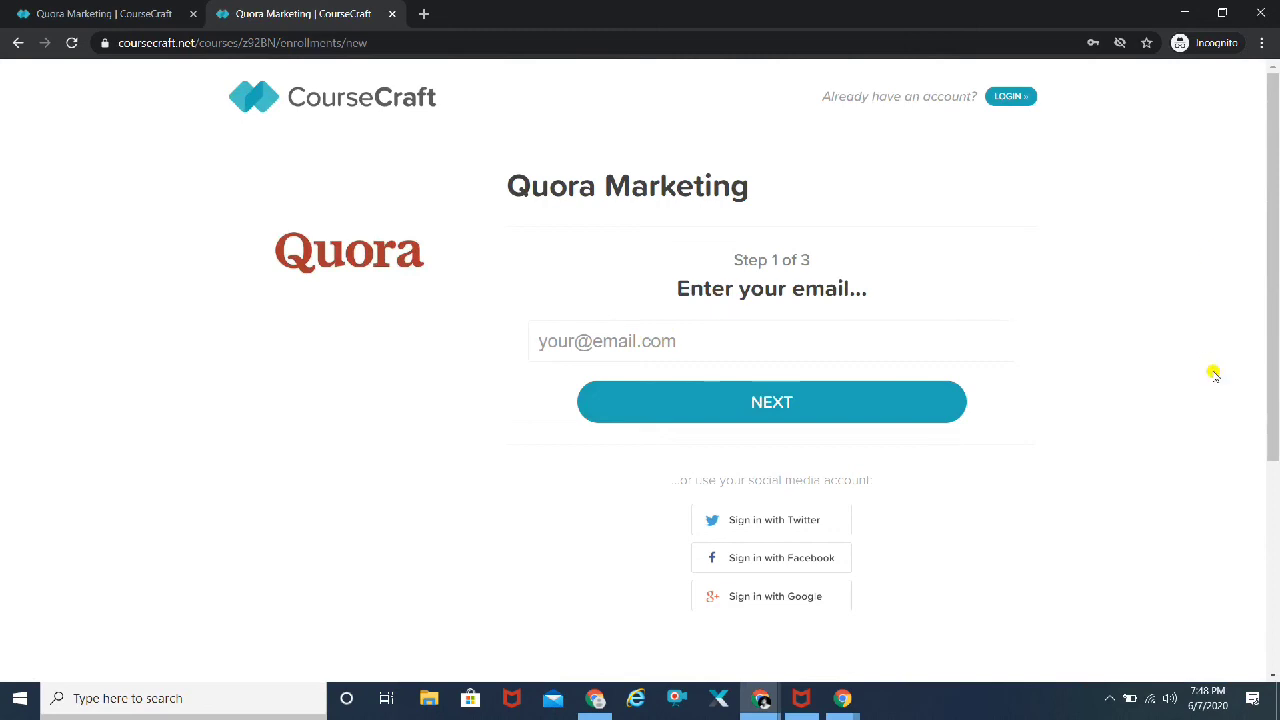
scroll(1213, 373, down, 3)
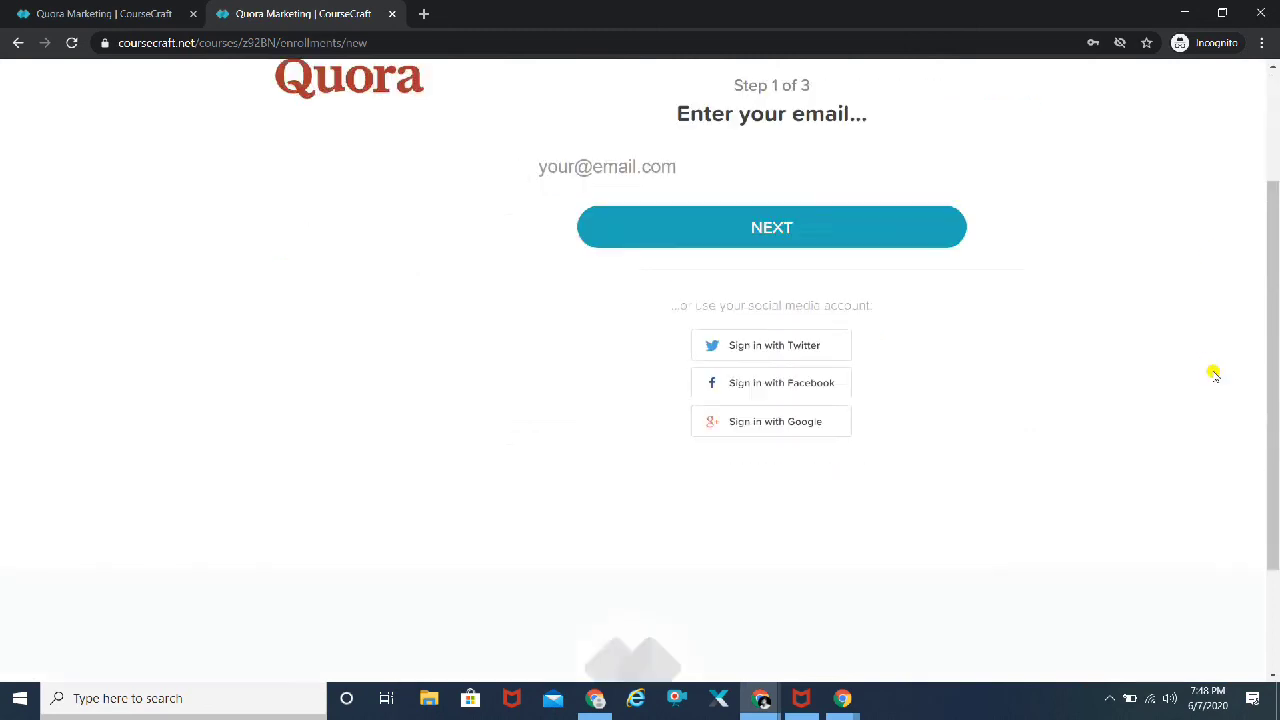
scroll(1213, 373, up, 3)
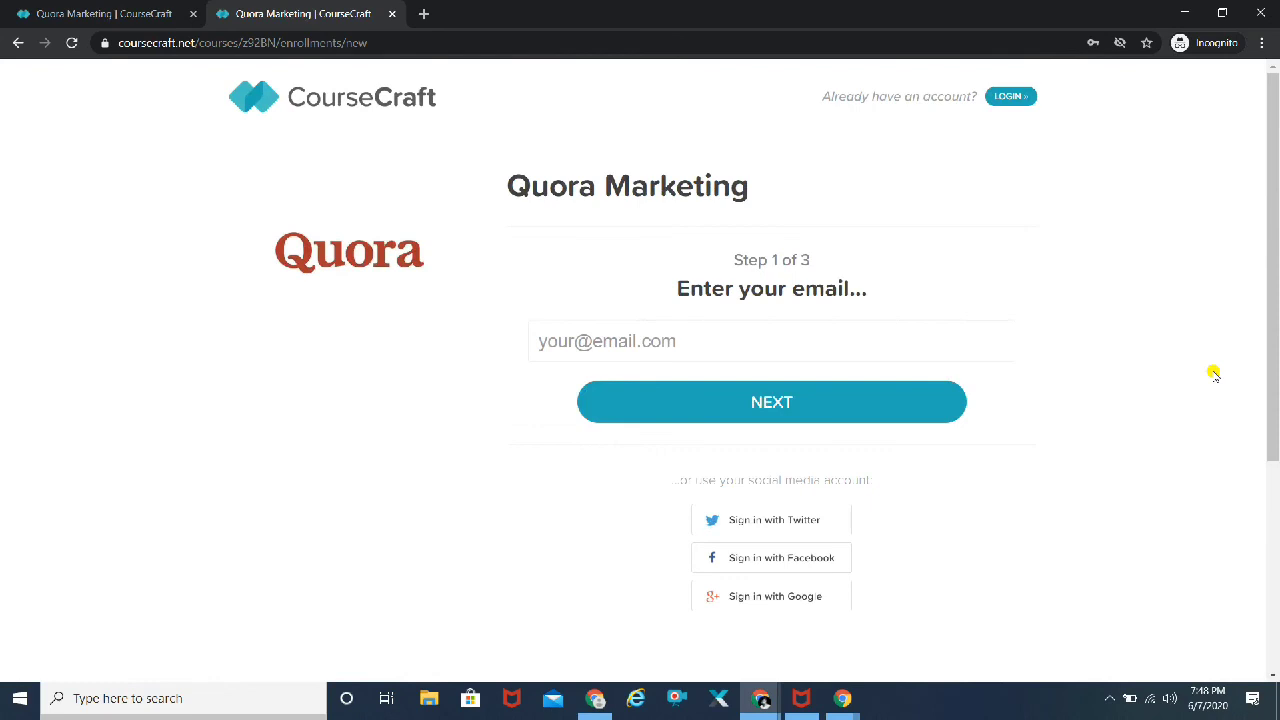